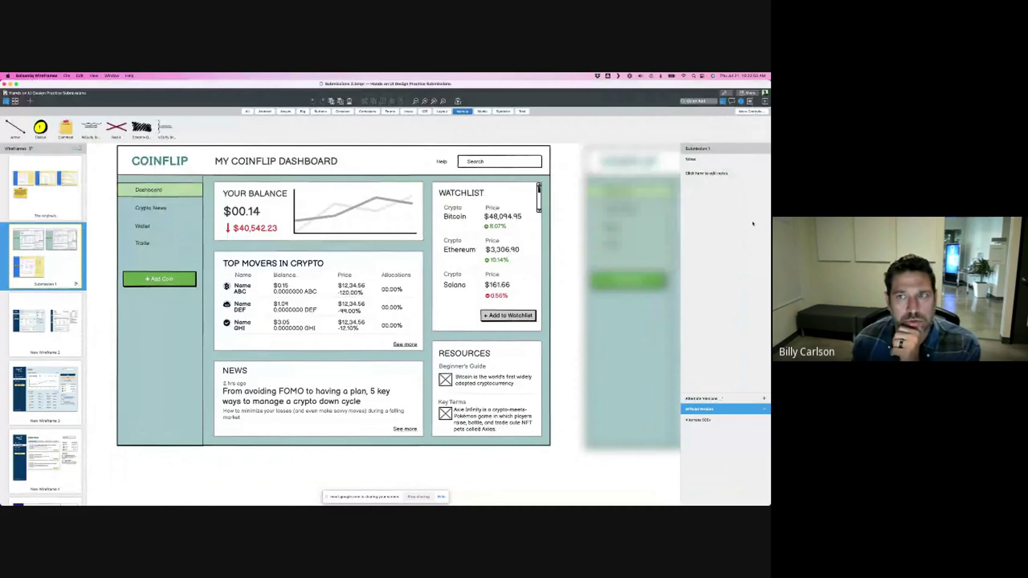
- Narrow the wireframing window to uncover the video call, and view the originals followed by Submission 1
left_click_drag(765, 217, 708, 216)
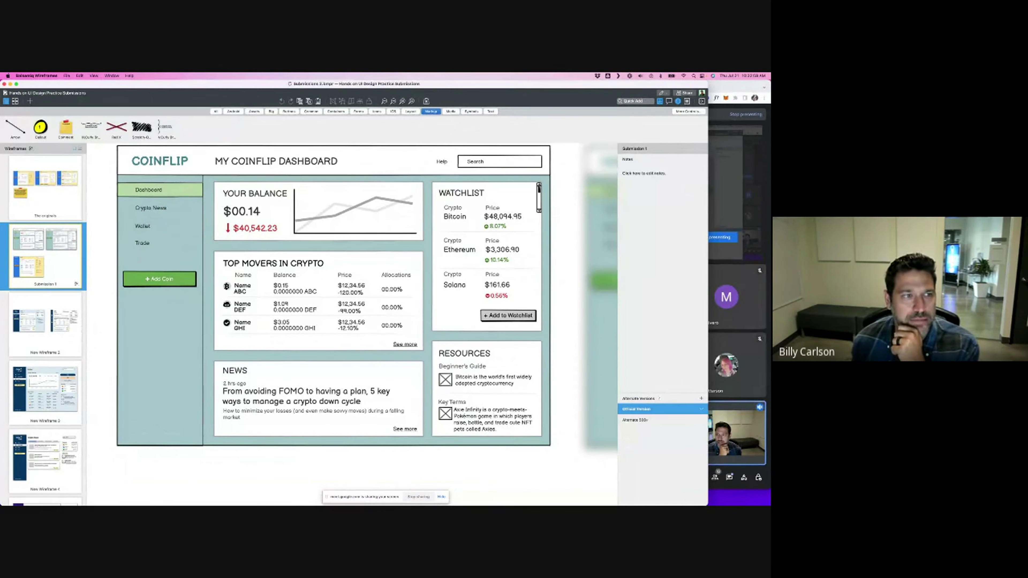
key("Up")
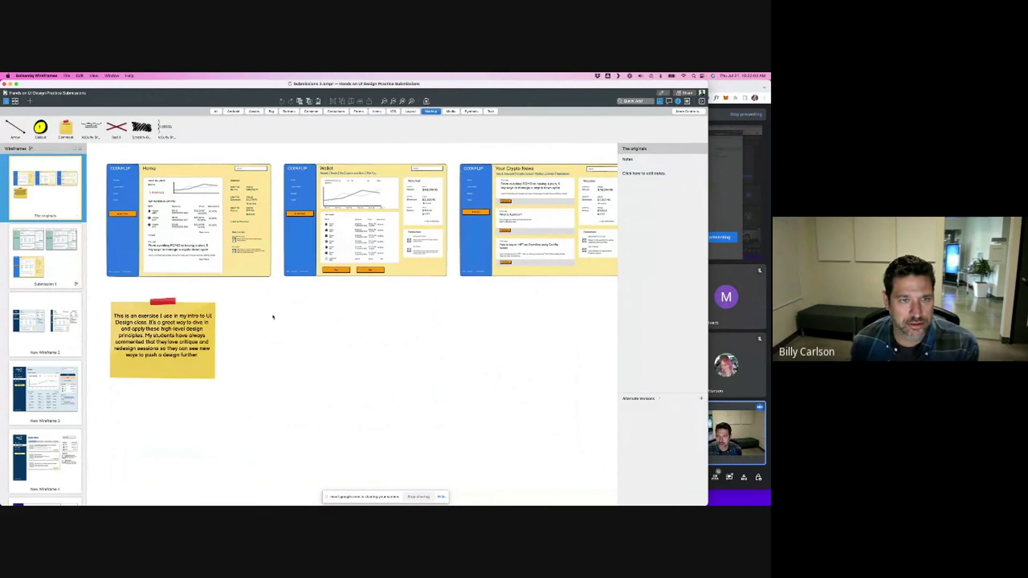
left_click(49, 255)
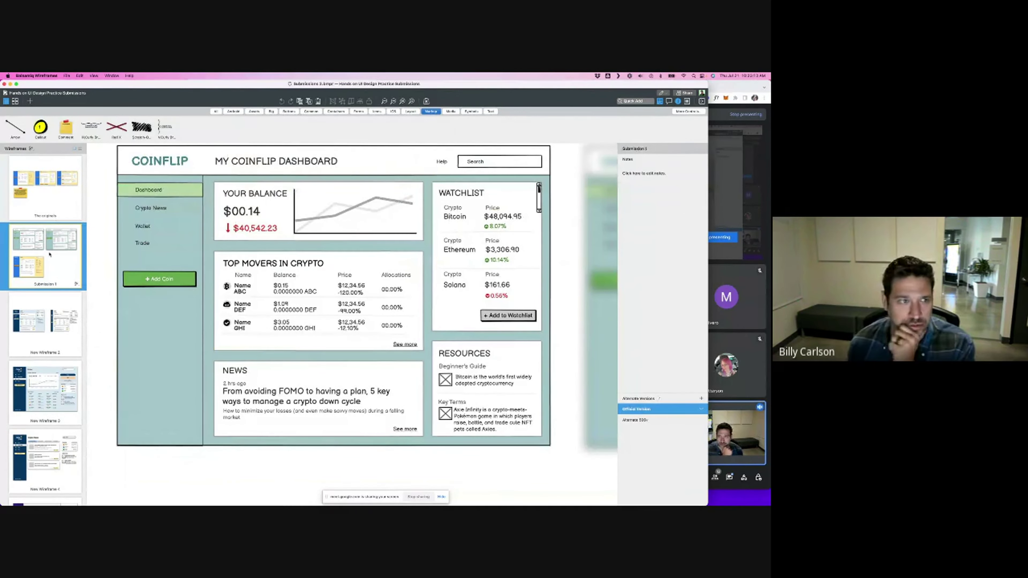
- Review the redesigns from New Wireframe 2 through New Wireframe 7, plus Submission 2 and Submission 3
scroll(49, 254, "down", 3)
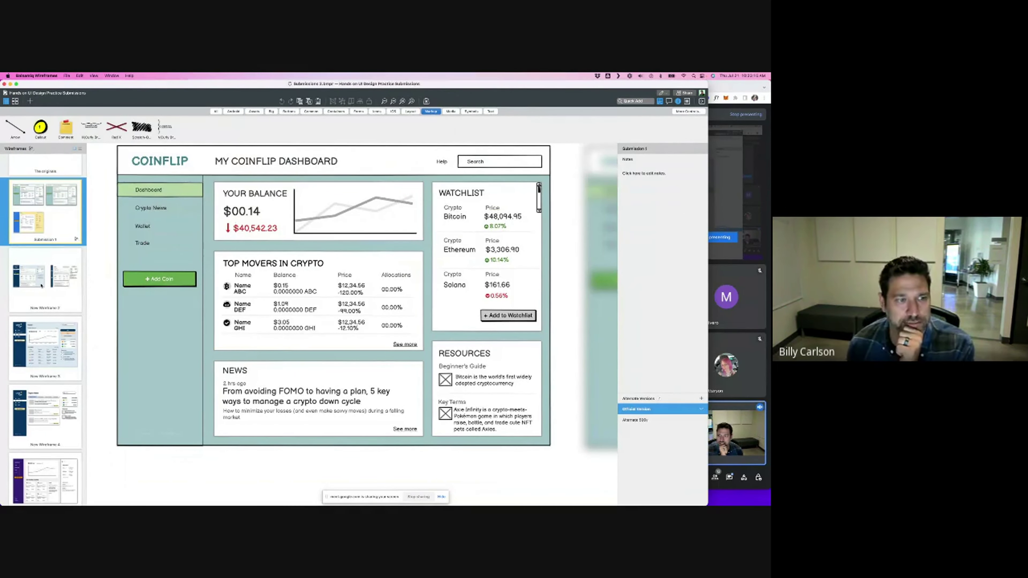
left_click(41, 285)
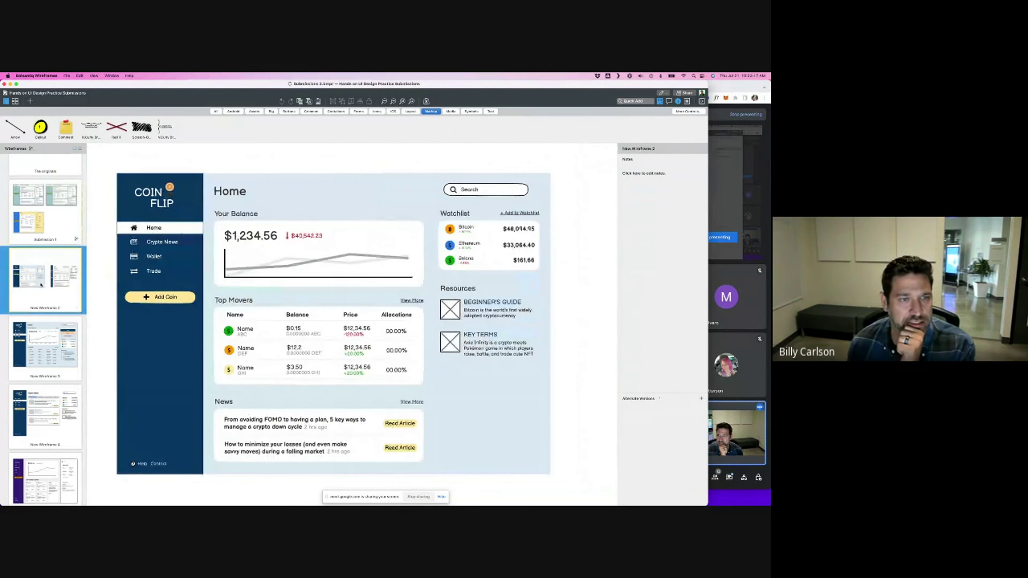
left_click(38, 347)
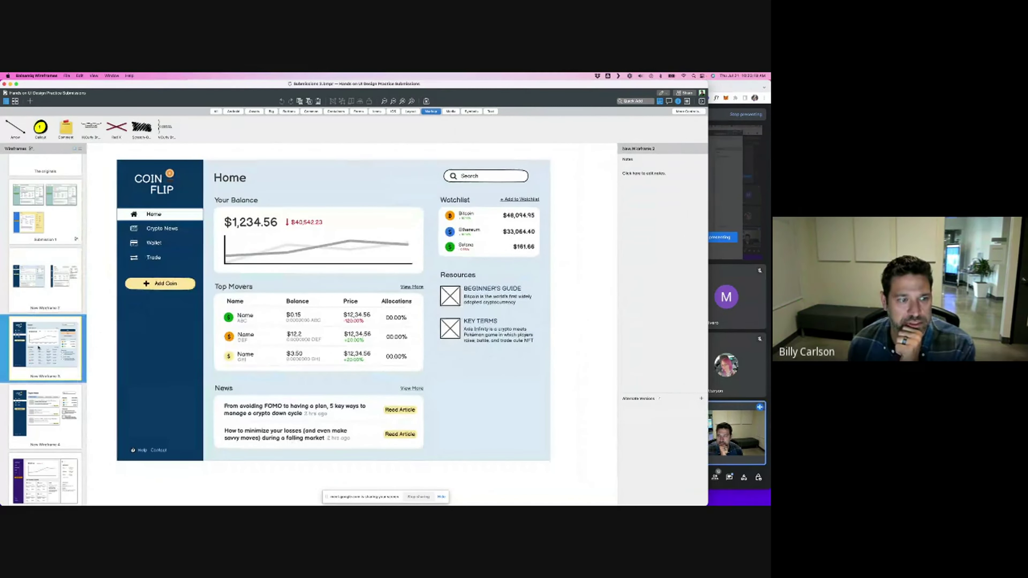
left_click(45, 389)
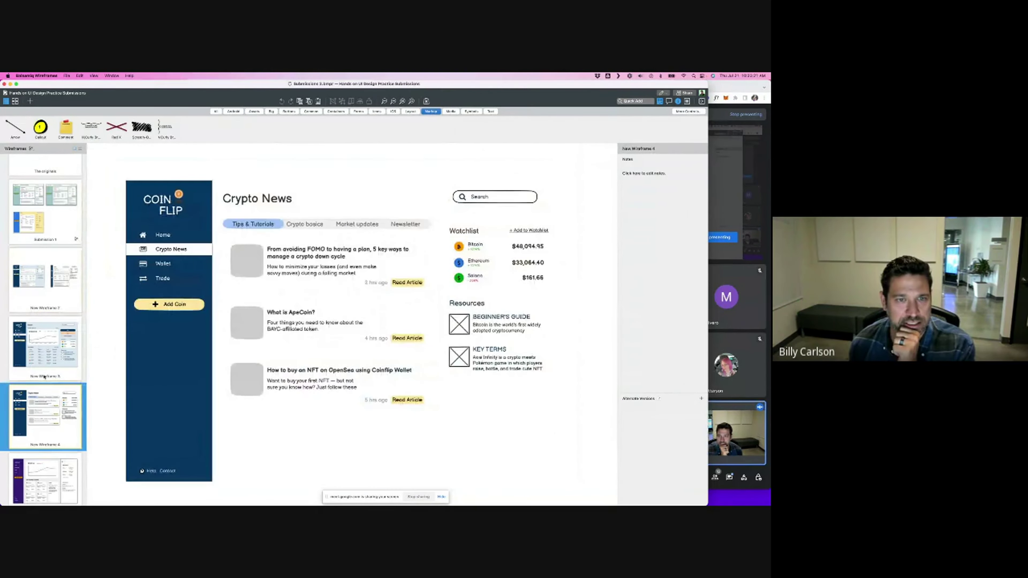
scroll(44, 377, "down", 2)
left_click(49, 442)
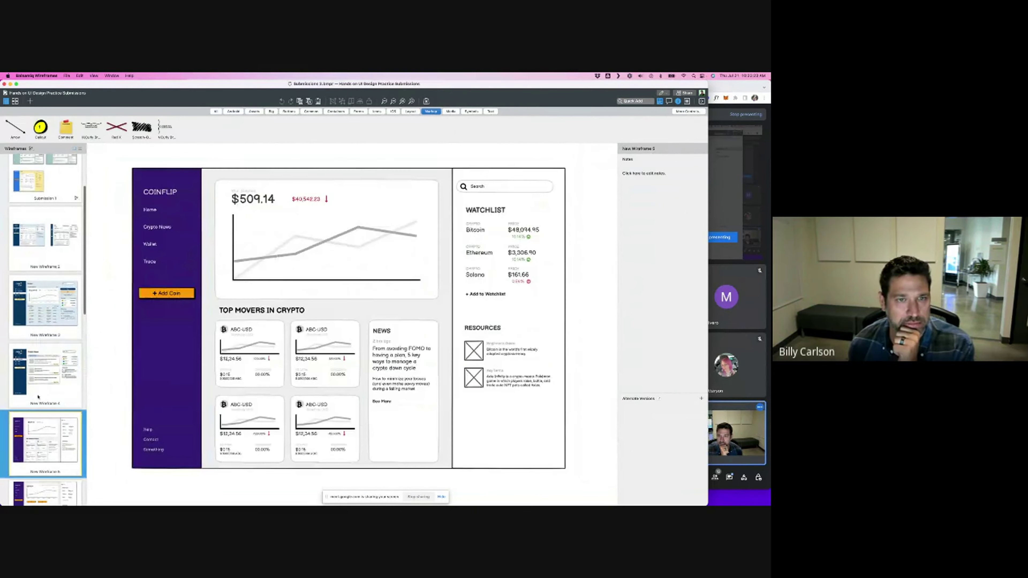
scroll(43, 406, "down", 3)
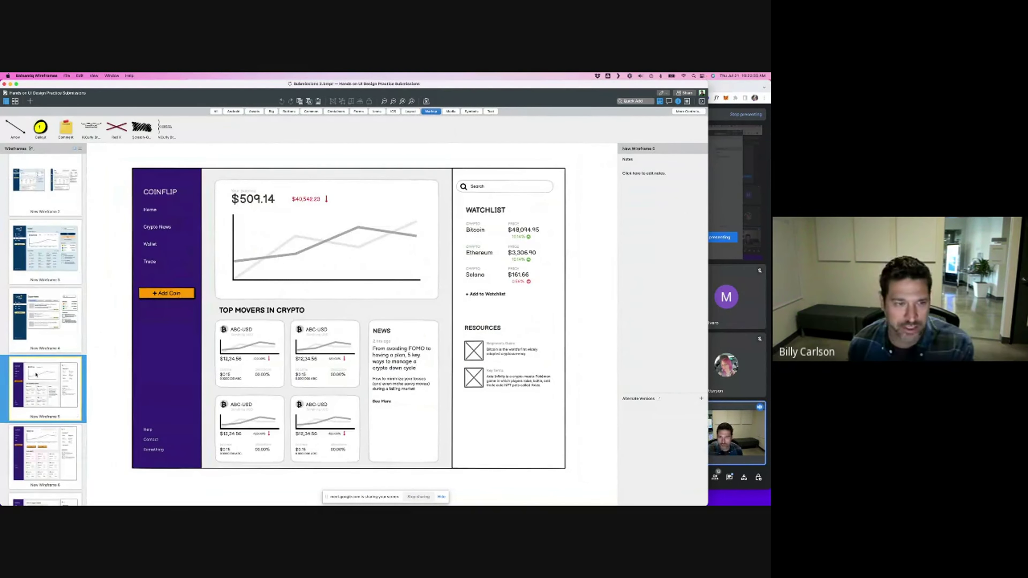
scroll(39, 388, "down", 2)
left_click(41, 404)
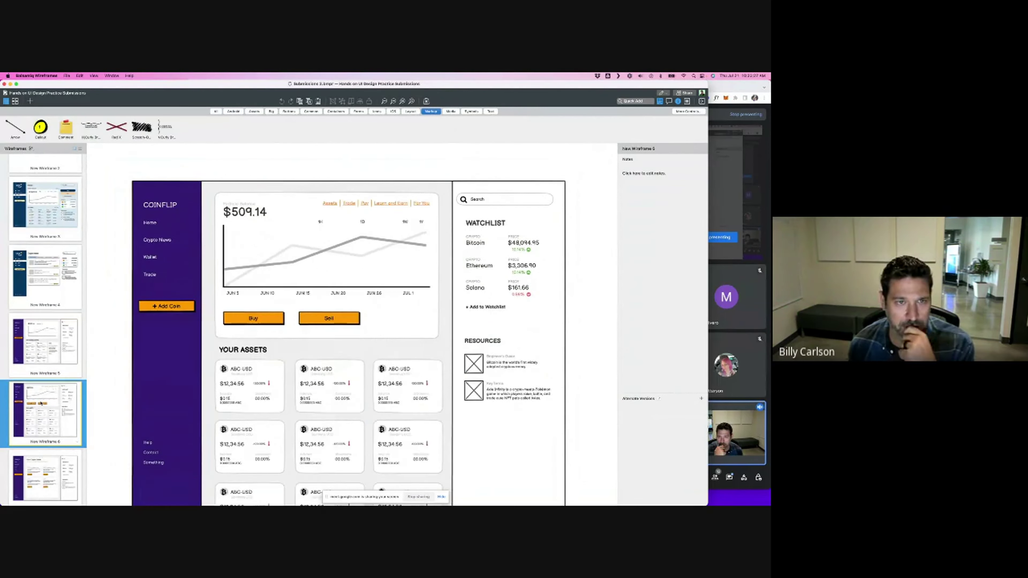
scroll(39, 405, "down", 3)
left_click(39, 406)
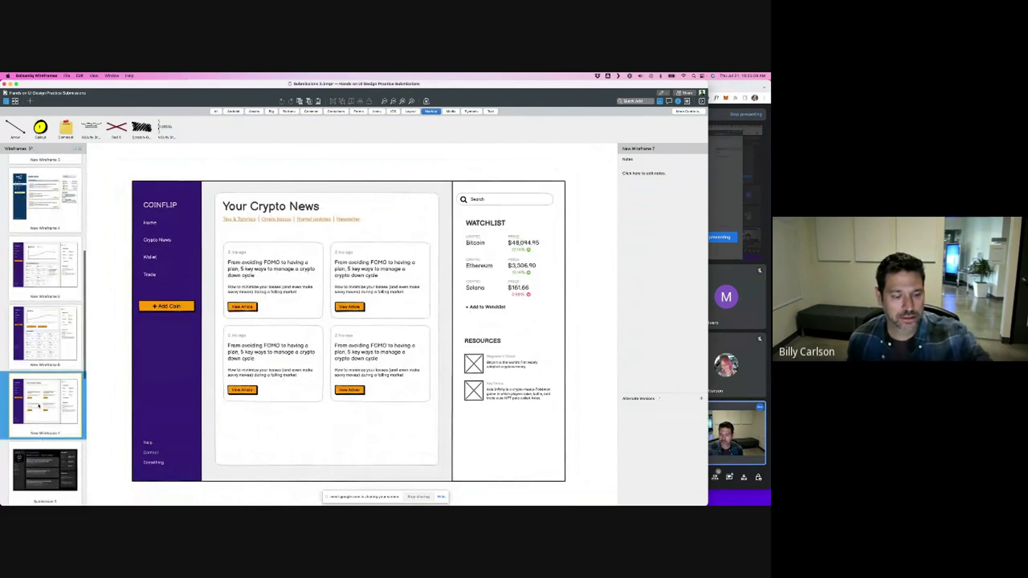
scroll(39, 391, "down", 1)
scroll(39, 389, "down", 2)
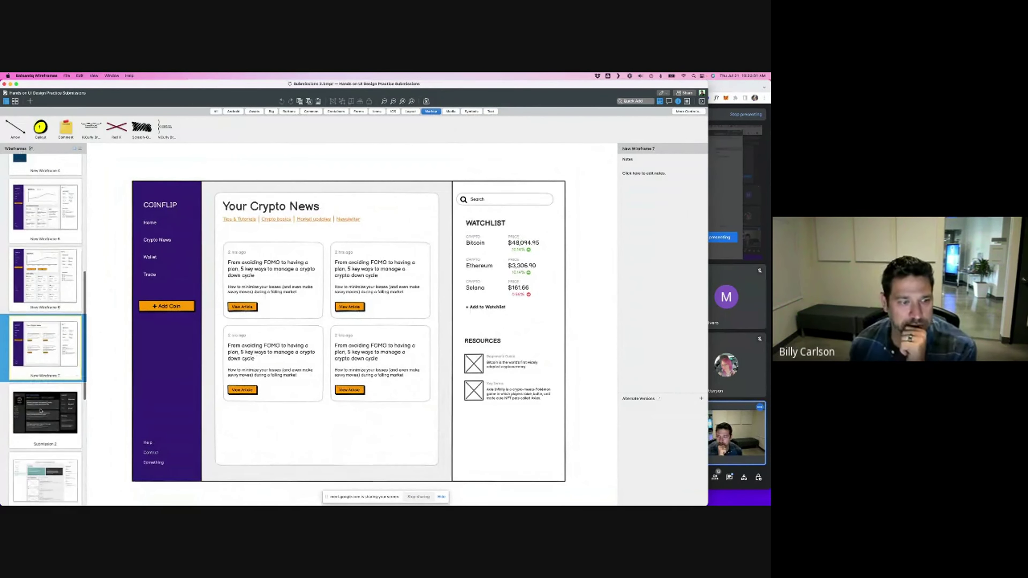
left_click(40, 409)
scroll(41, 410, "down", 1)
left_click(42, 454)
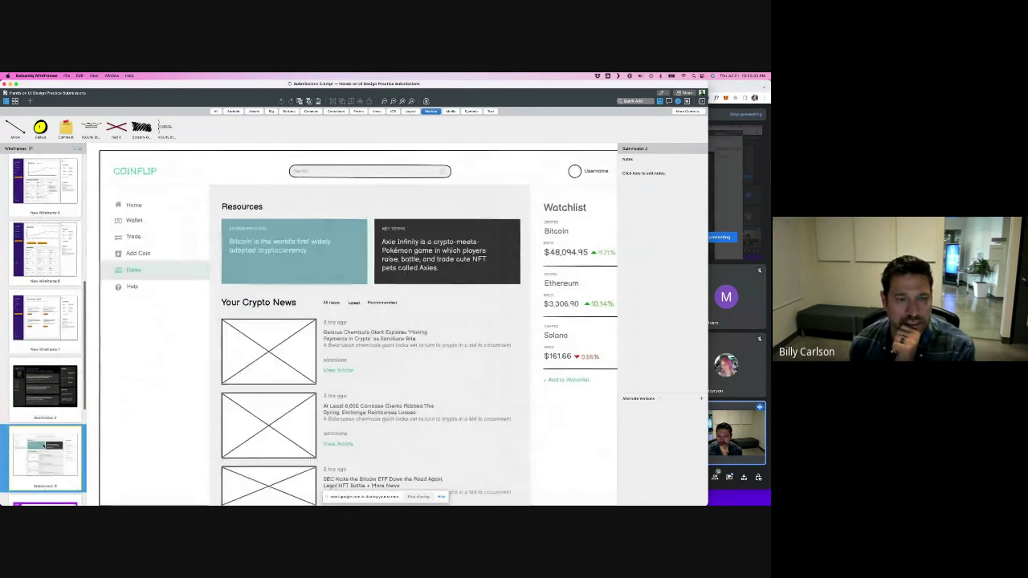
- Go back to the original wireframes at the start of the project
scroll(29, 387, "up", 15)
scroll(29, 387, "up", 3)
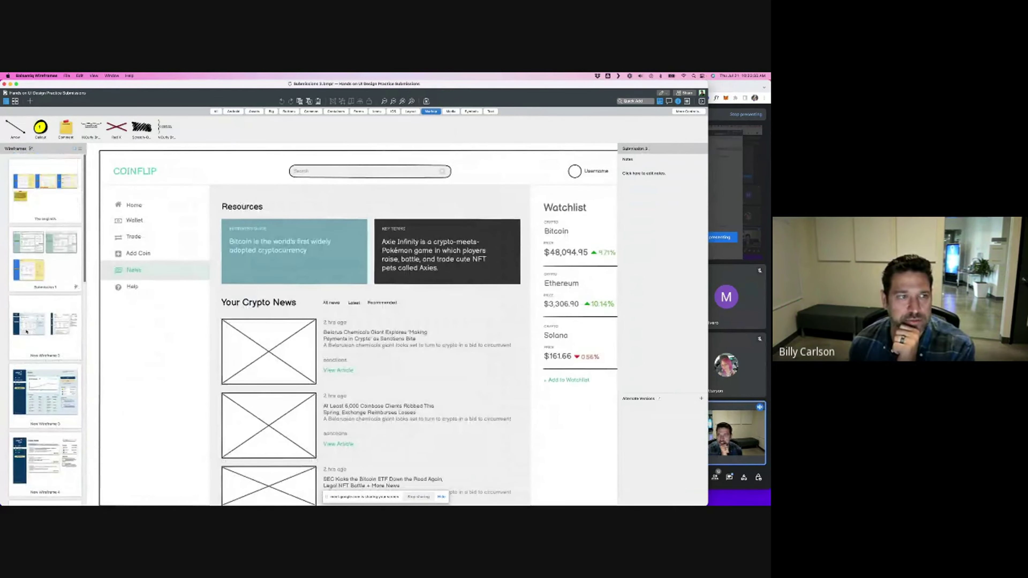
left_click(44, 252)
left_click(44, 193)
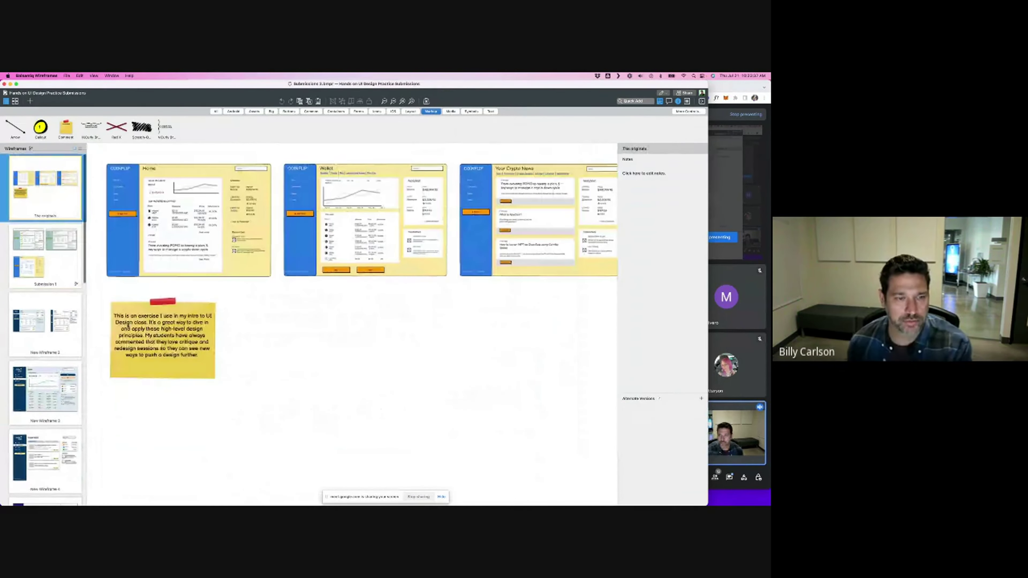
- Examine Submission 1's dashboard and the blurred copy beside it for visual hierarchy
left_click(43, 251)
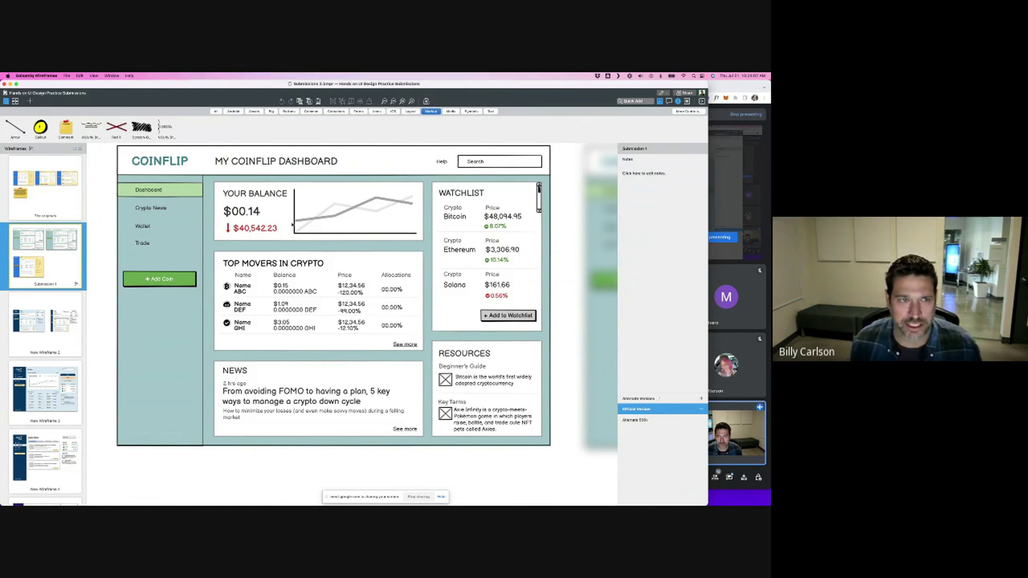
scroll(307, 226, "right", 5)
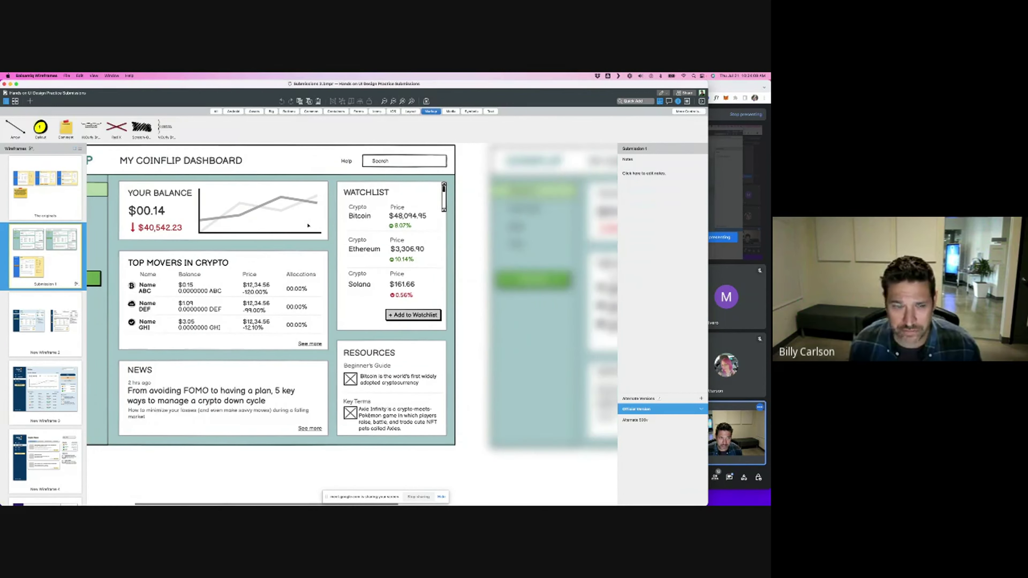
scroll(308, 225, "right", 10)
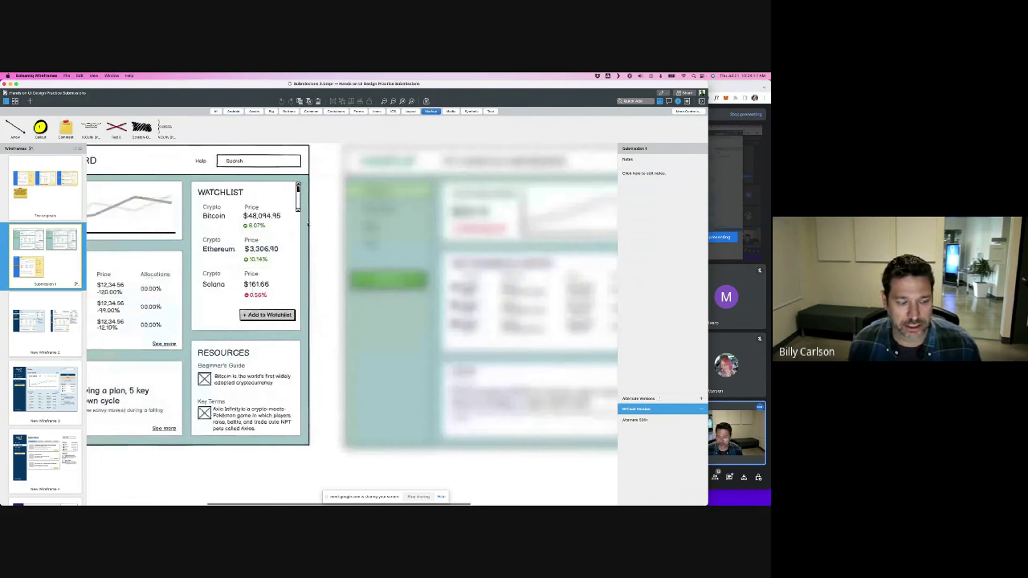
scroll(307, 225, "right", 3)
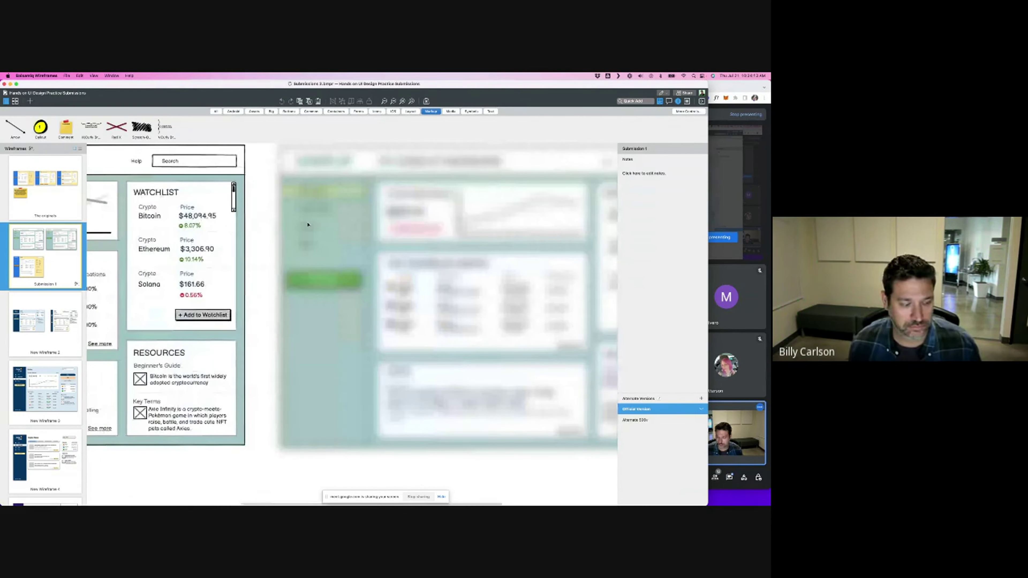
scroll(308, 225, "right", 8)
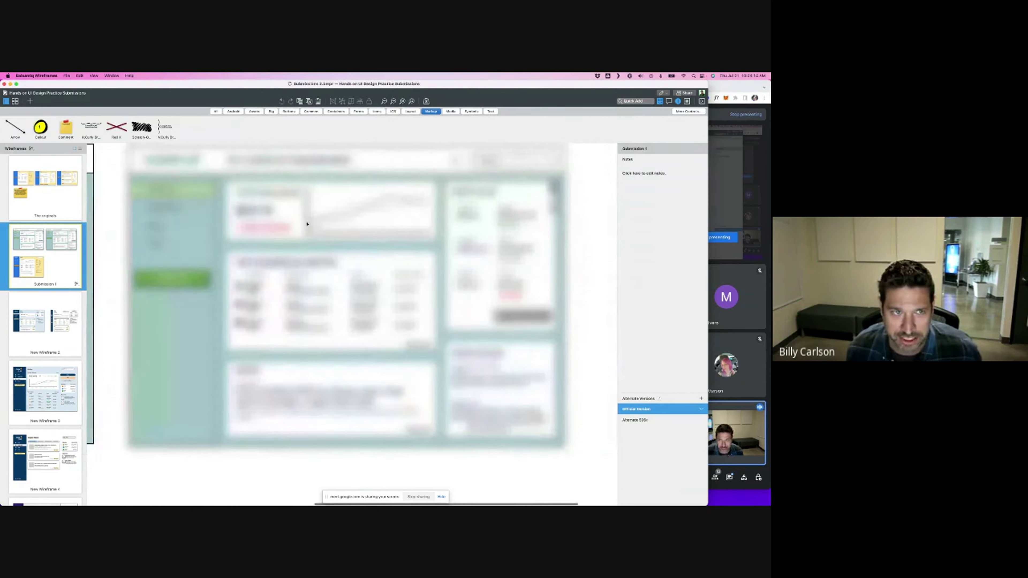
scroll(307, 224, "right", 2)
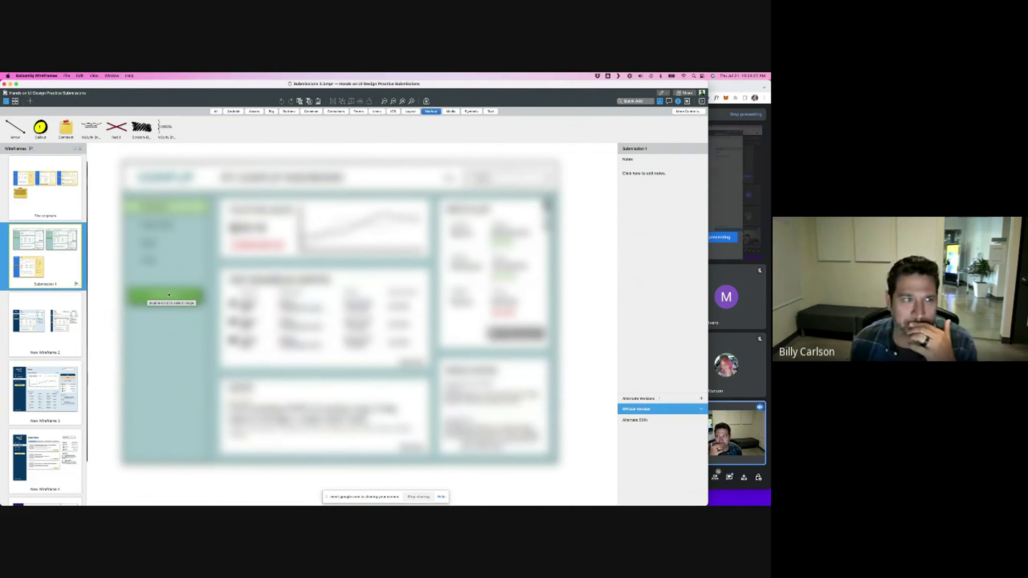
scroll(162, 294, "left", 10)
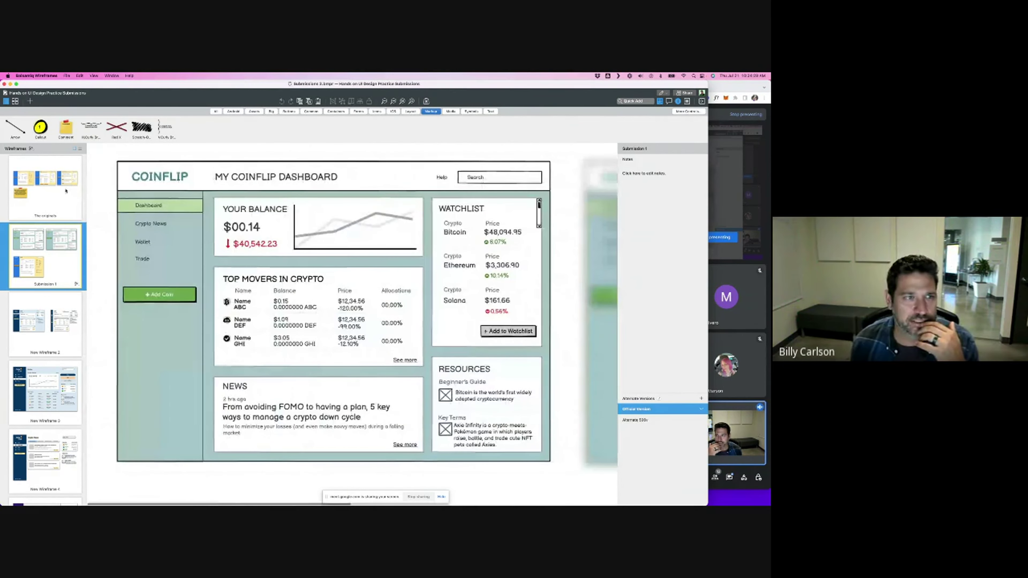
- Compare the original yellow and blue wireframes with the Submission 1 dashboard
left_click(47, 186)
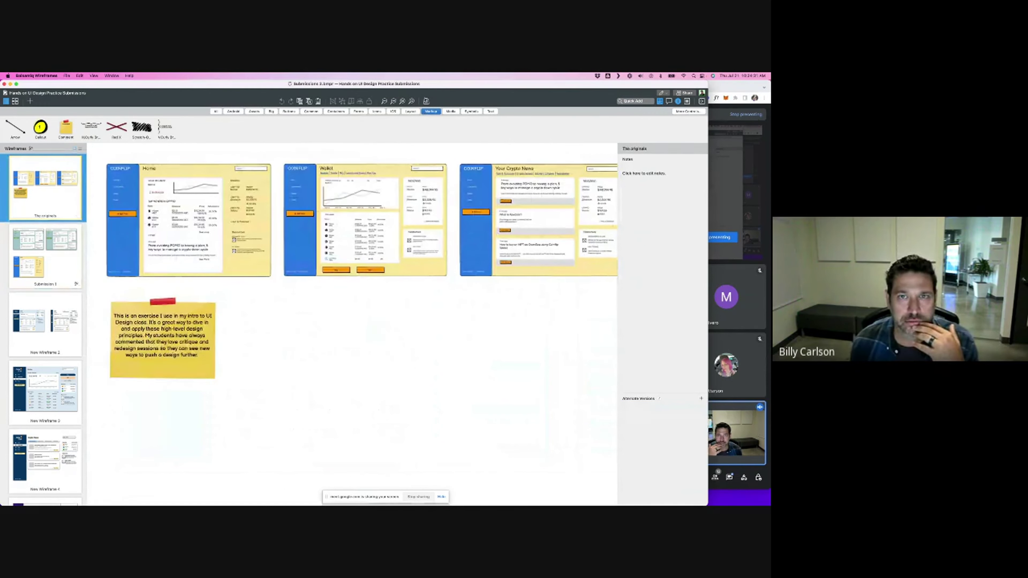
left_click(26, 255)
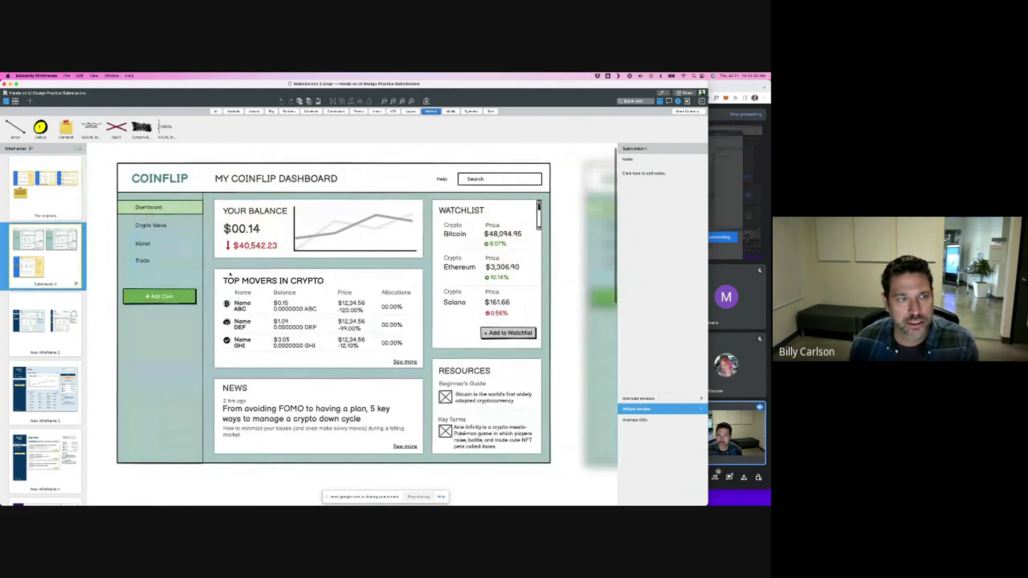
left_click(48, 195)
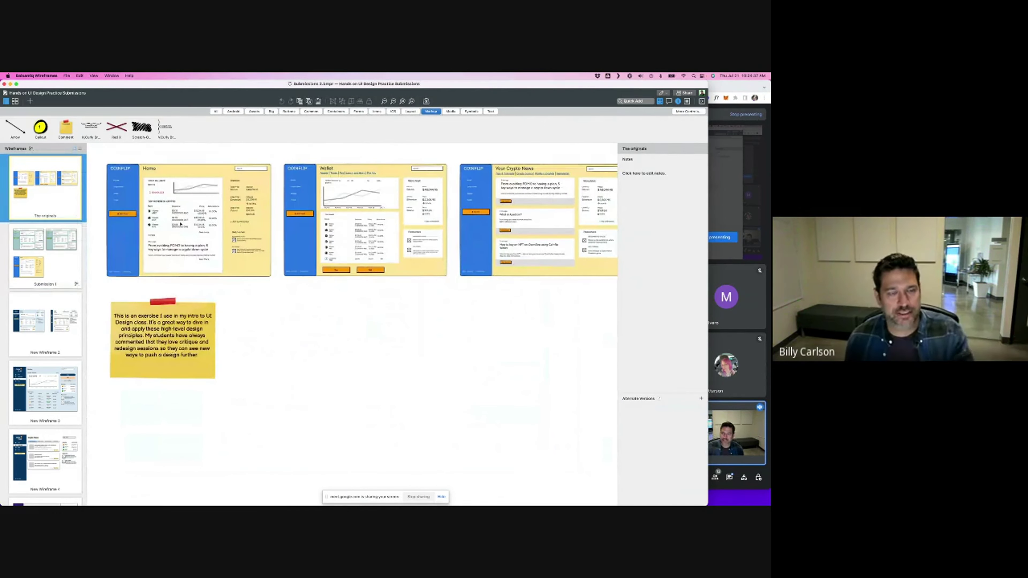
key("Down")
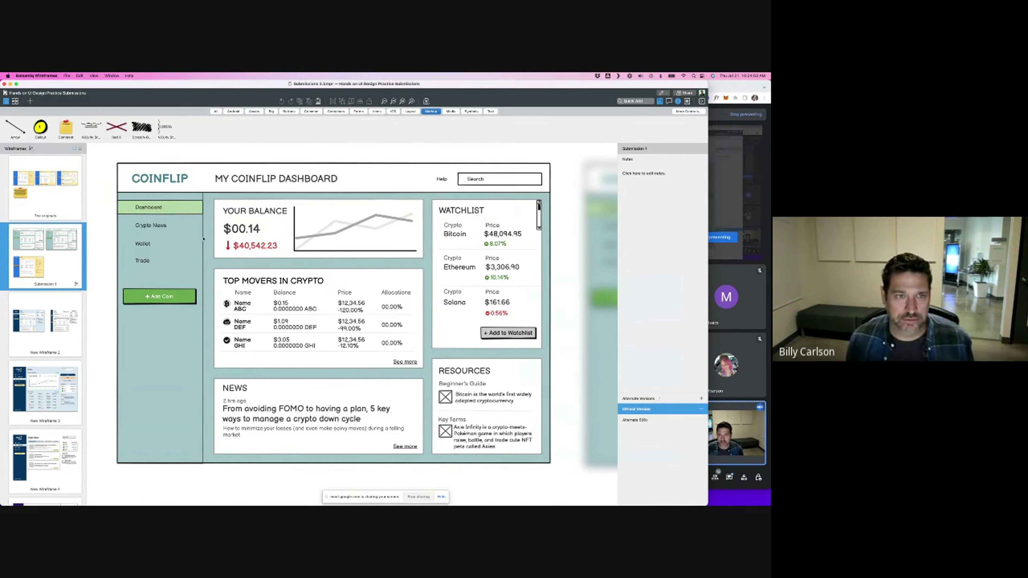
key("super+v")
left_click_drag(215, 181, 256, 228)
key("Delete")
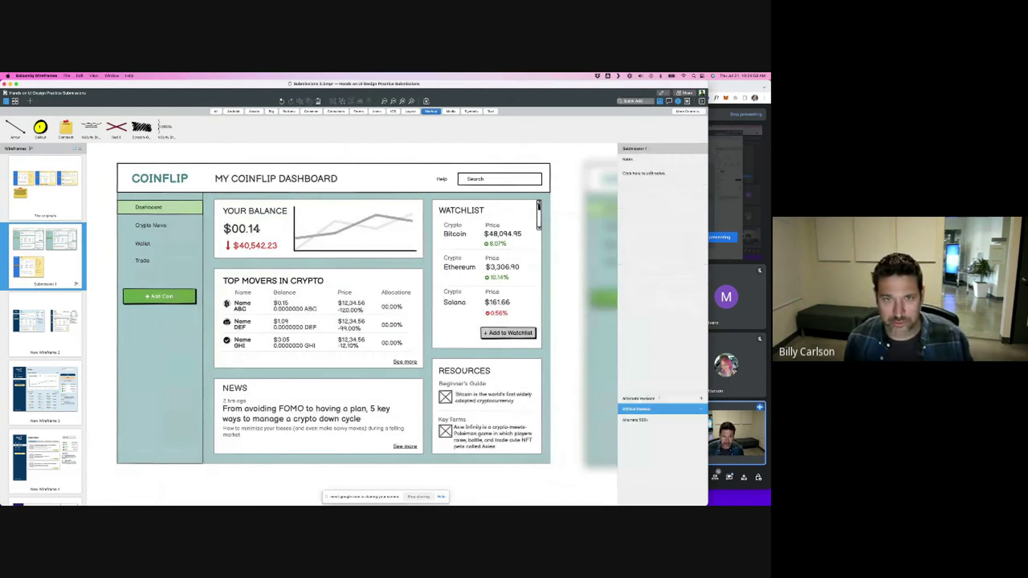
key("super+z")
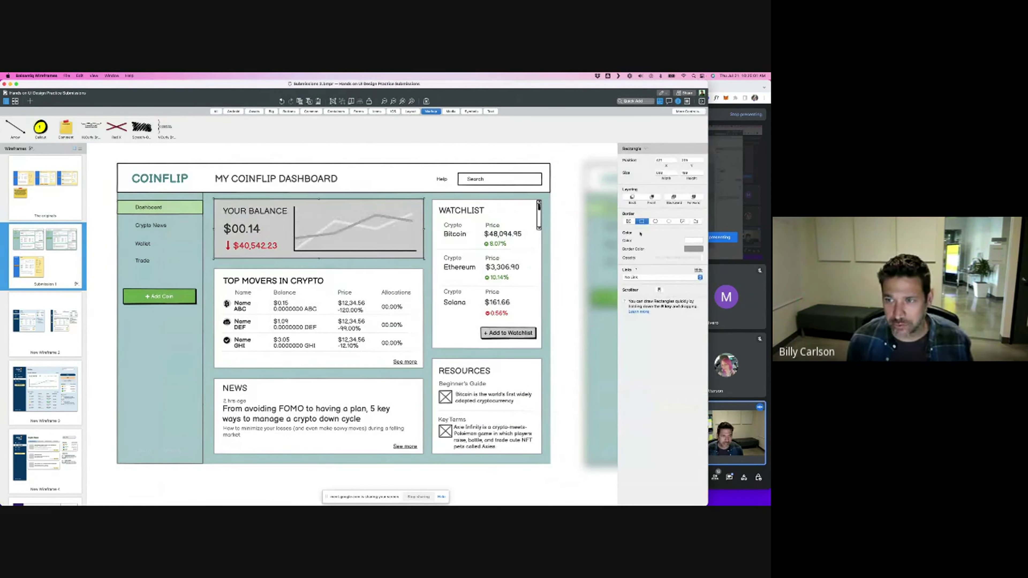
- Remove the borders from the five dashboard cards, the sidebar and the highlighted Dashboard item in Submission 1
left_click(519, 206, "shift")
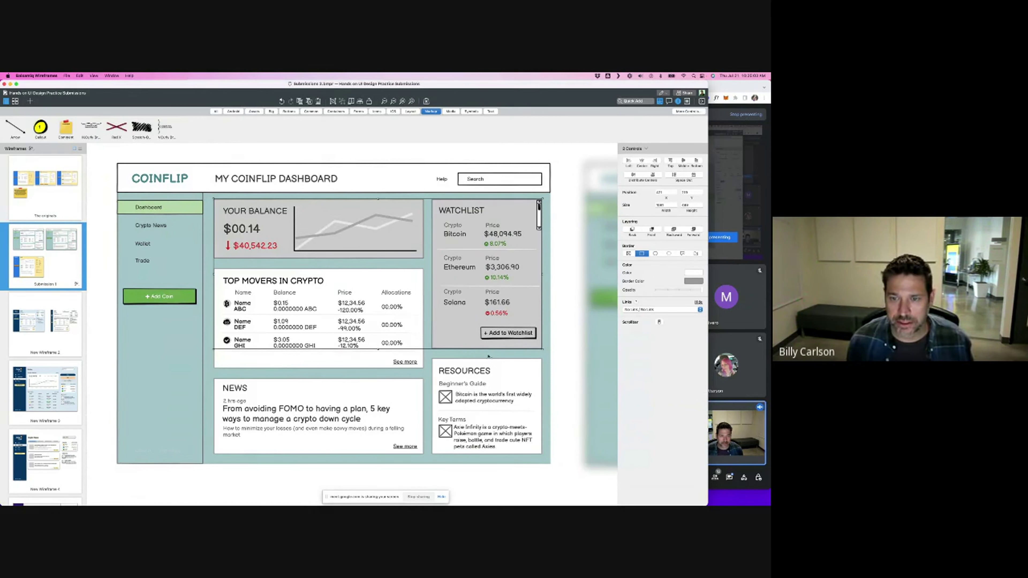
left_click(510, 366, "shift")
left_click(419, 274, "shift")
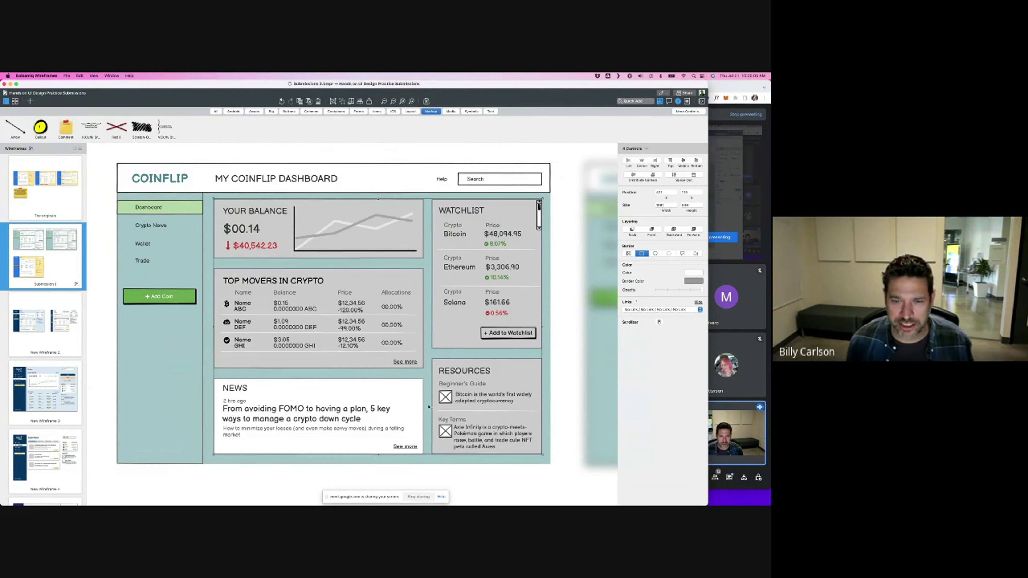
left_click(408, 389, "shift")
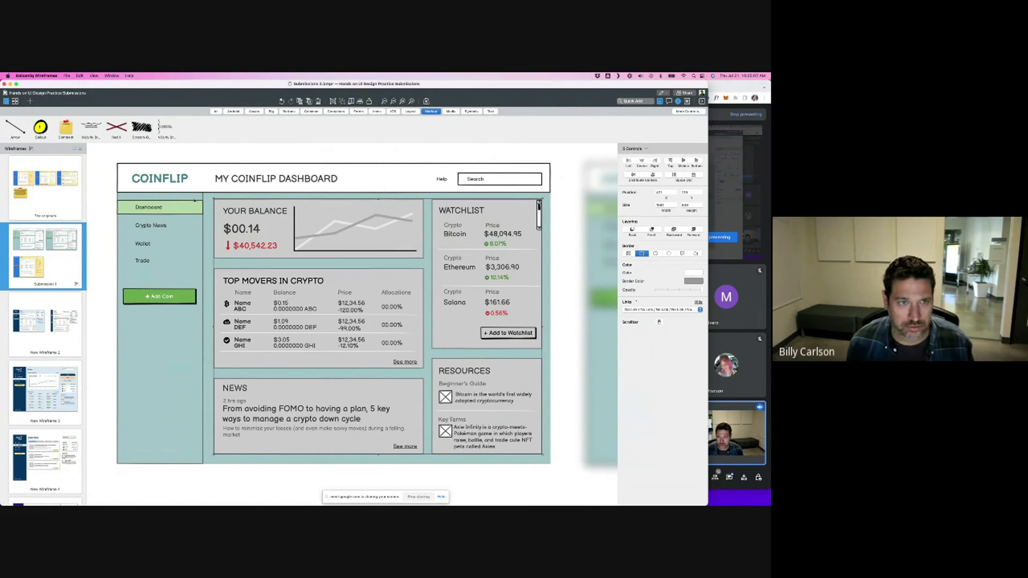
left_click(189, 207, "shift")
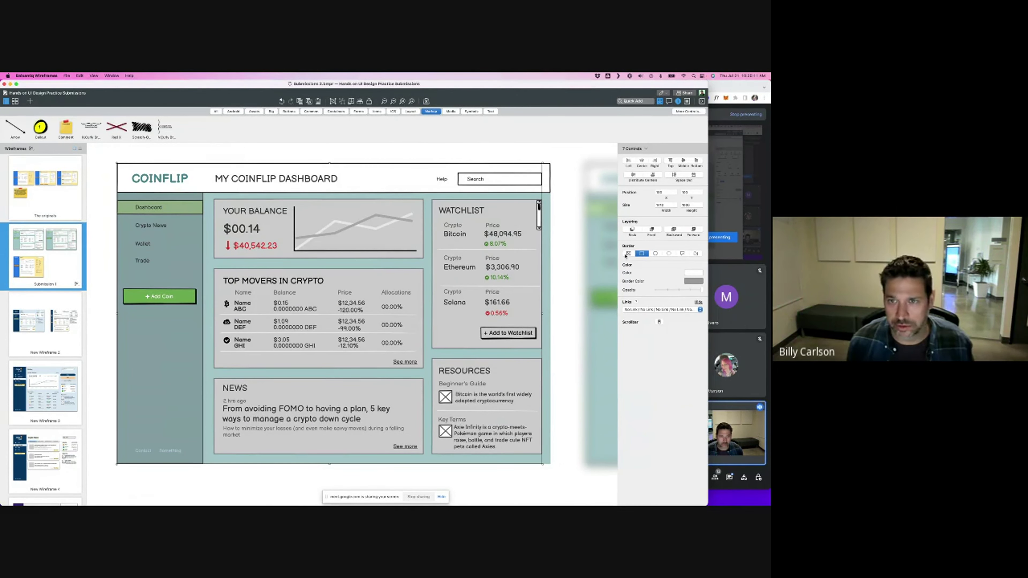
left_click(590, 250)
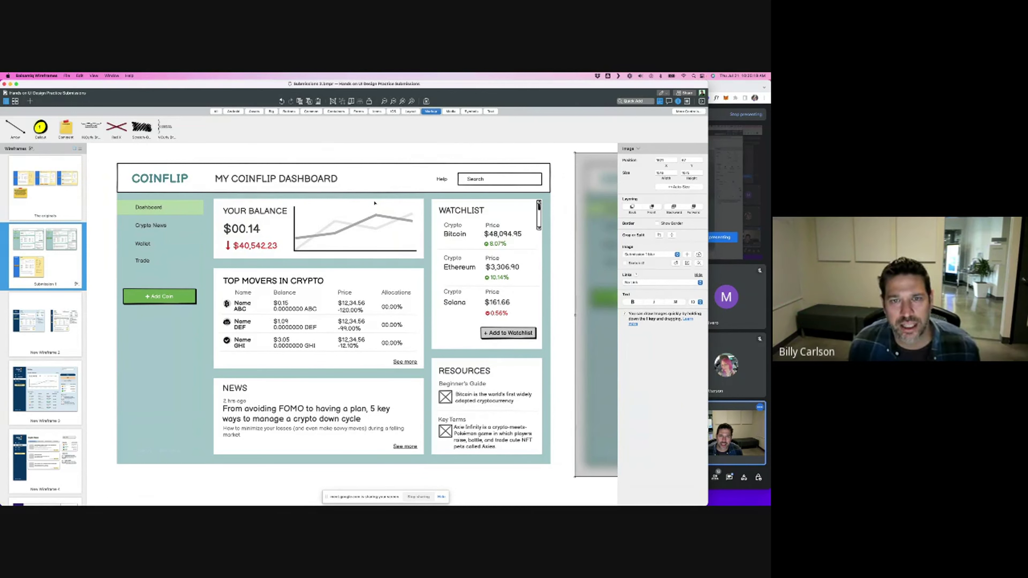
- Delete the white card behind the YOUR BALANCE section and recolor the sidebar a slightly darker teal
key("Escape")
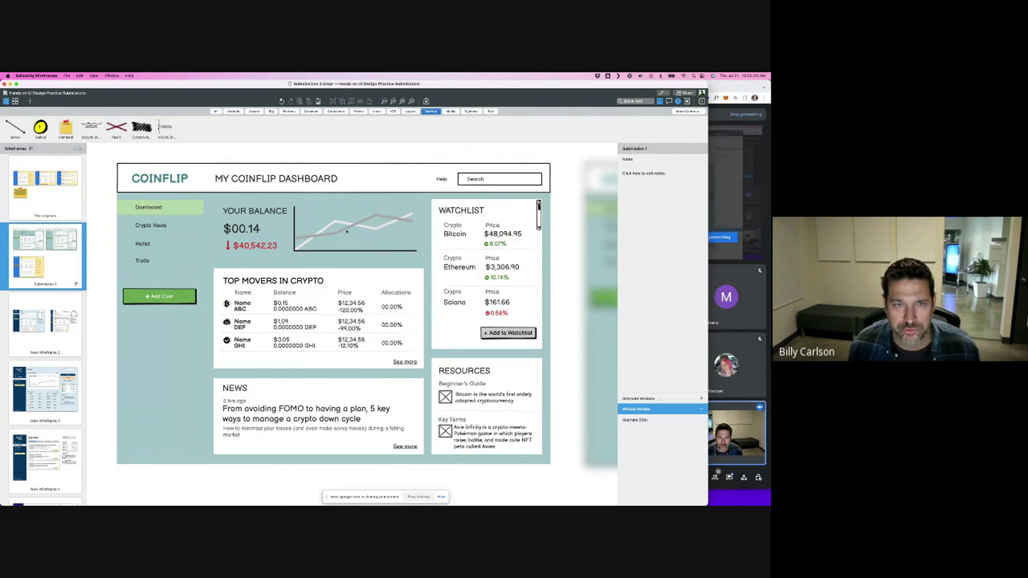
left_click(195, 252)
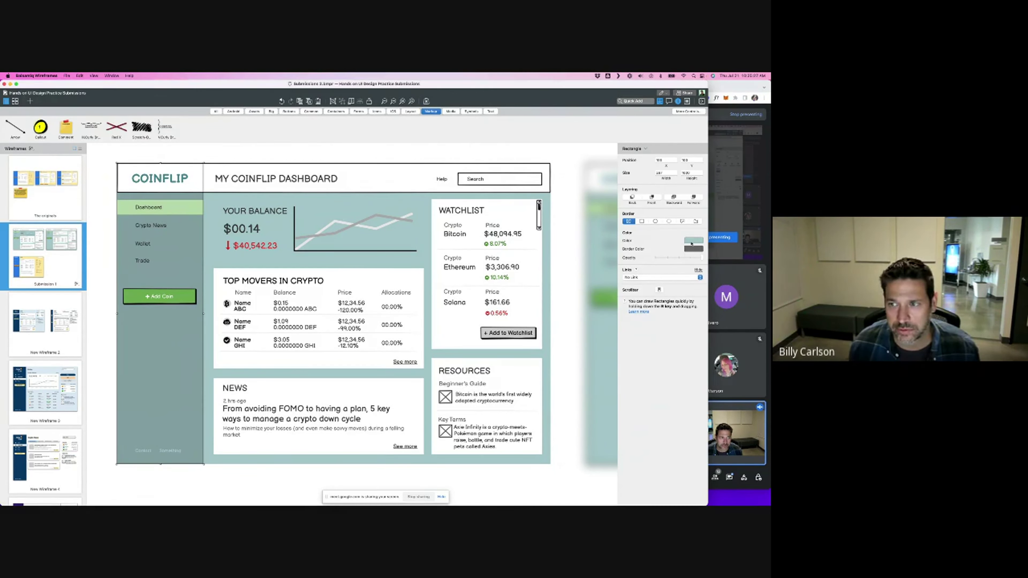
left_click(693, 241)
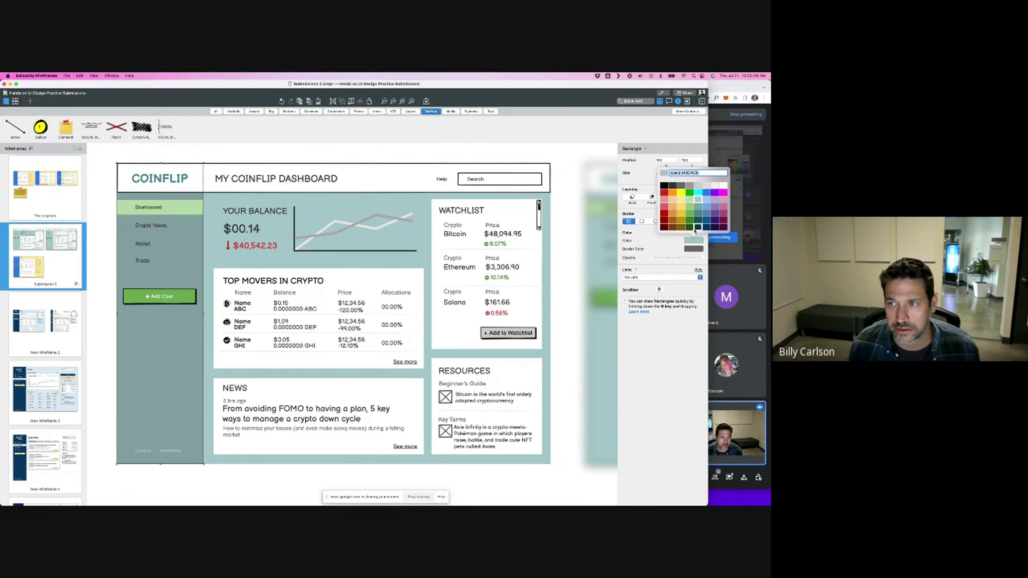
left_click(698, 212)
left_click(600, 207)
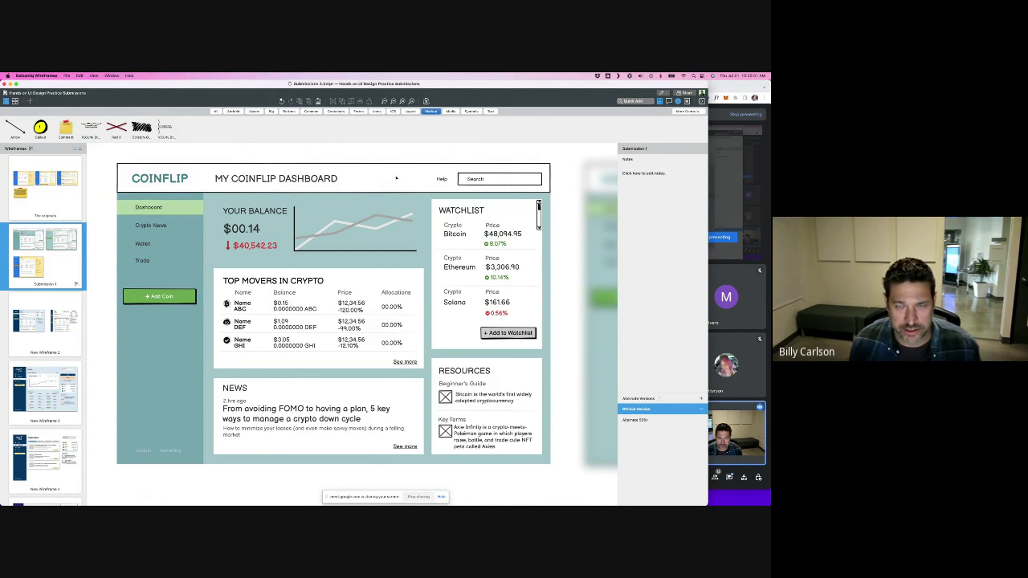
- Stretch the dashboard background and the sidebar downward together so they extend well below the News and Resources cards
left_click(363, 202)
left_click(182, 425, "shift")
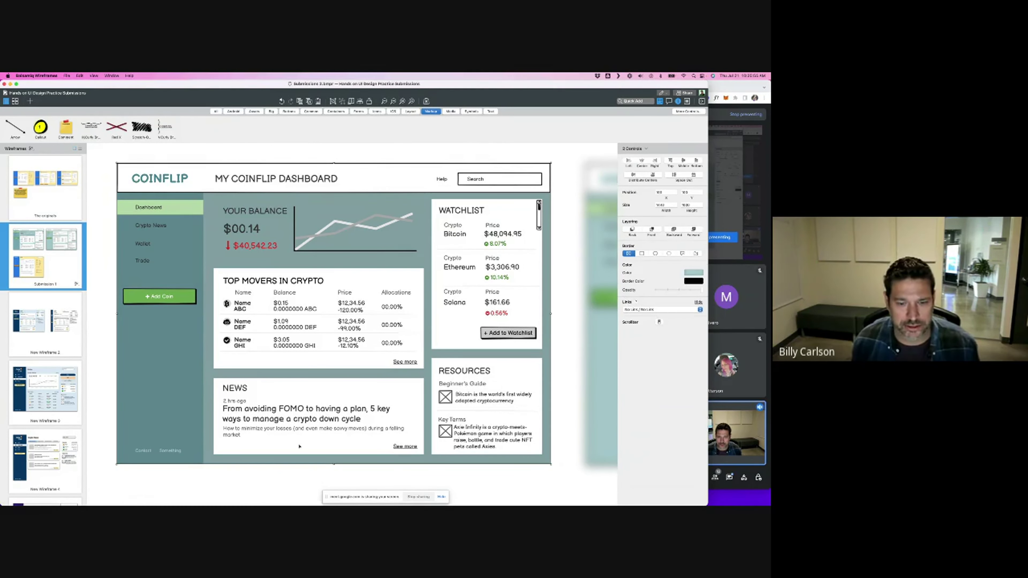
left_click_drag(334, 465, 334, 513)
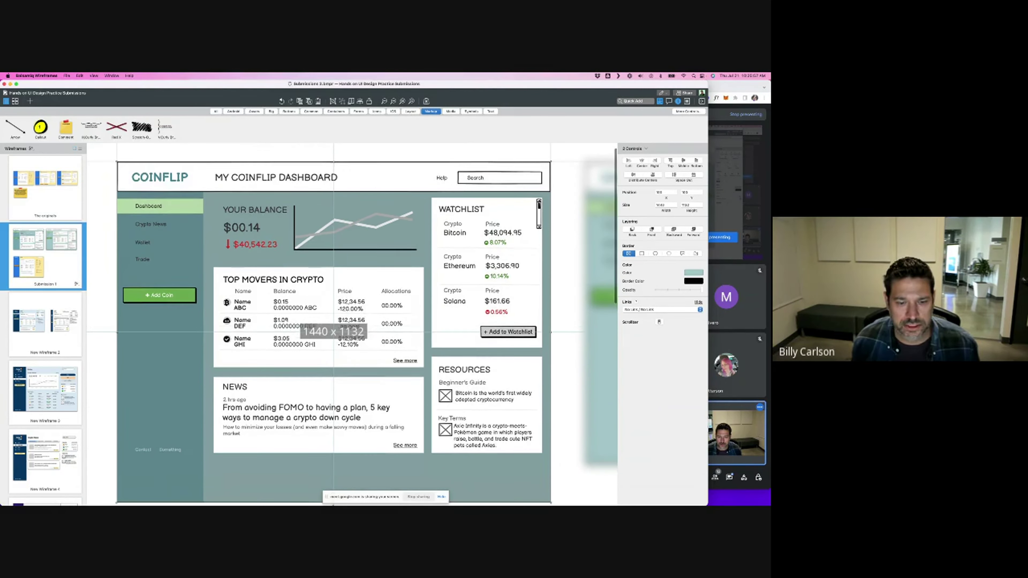
scroll(364, 377, "down", 3)
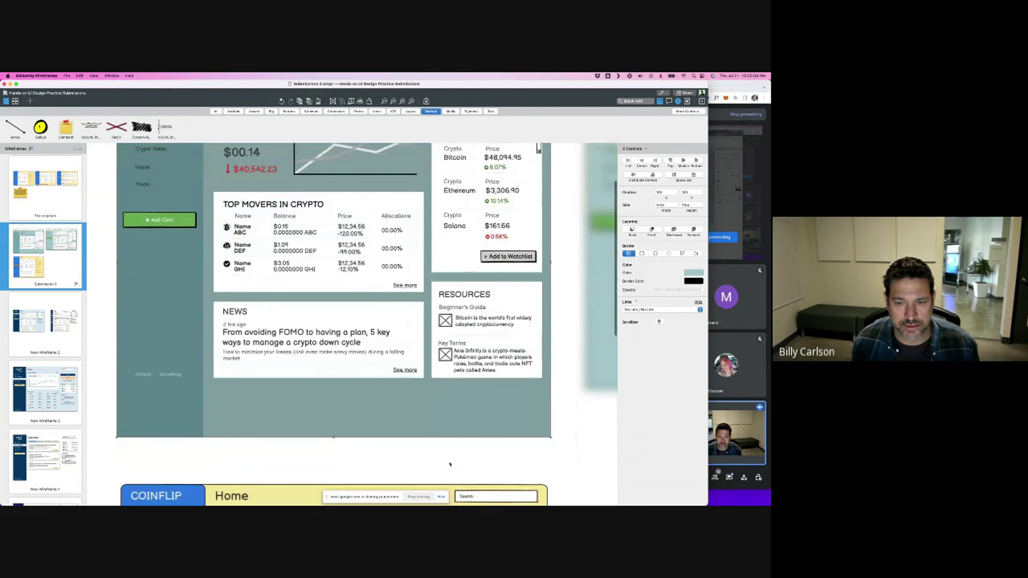
left_click(434, 449)
- Move the Top Movers in Crypto and News cards down together to leave more room under the balance section
scroll(434, 449, "down", 12)
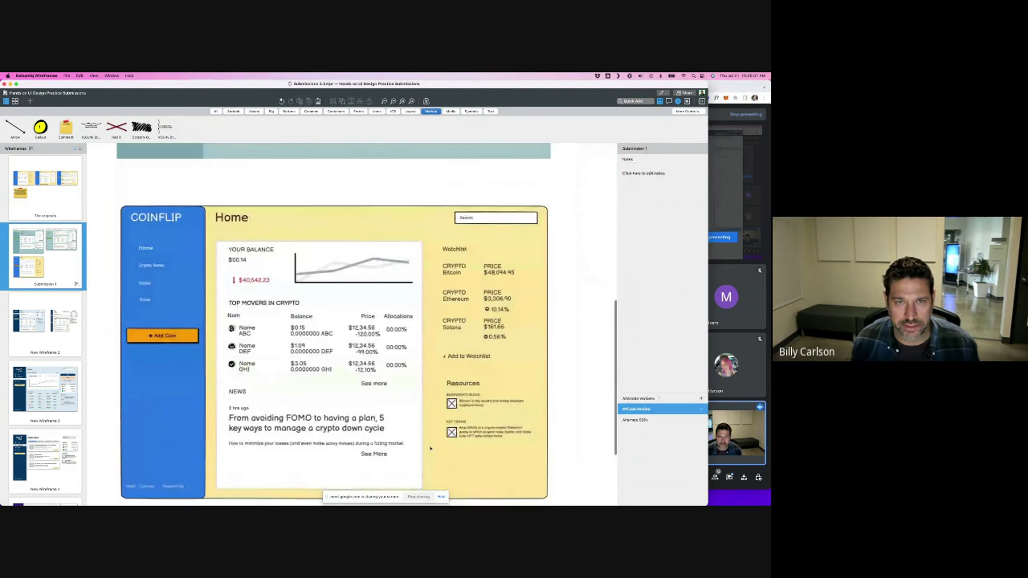
scroll(430, 444, "up", 13)
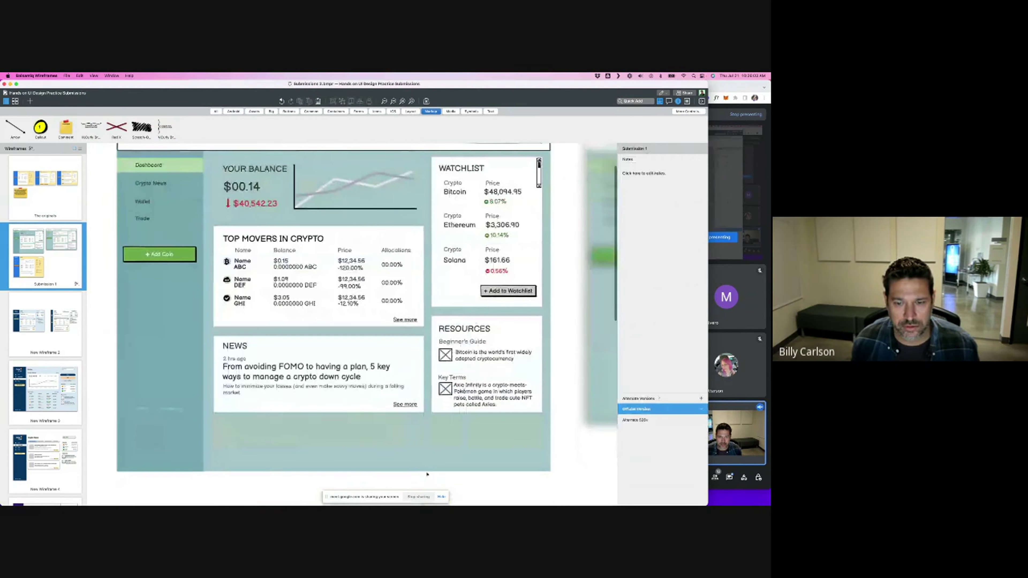
left_click_drag(431, 478, 214, 222)
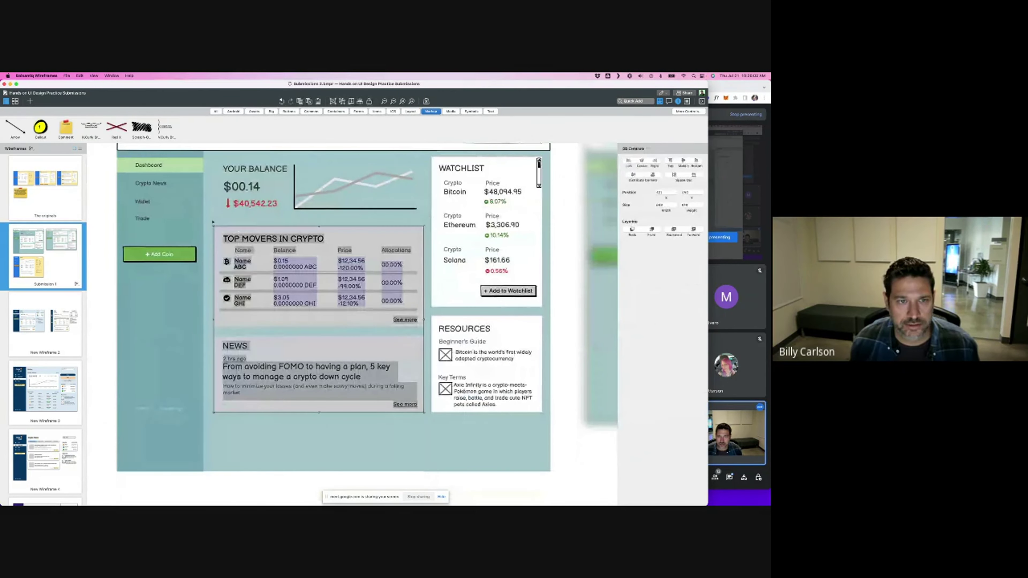
left_click_drag(239, 260, 239, 300)
left_click(577, 406)
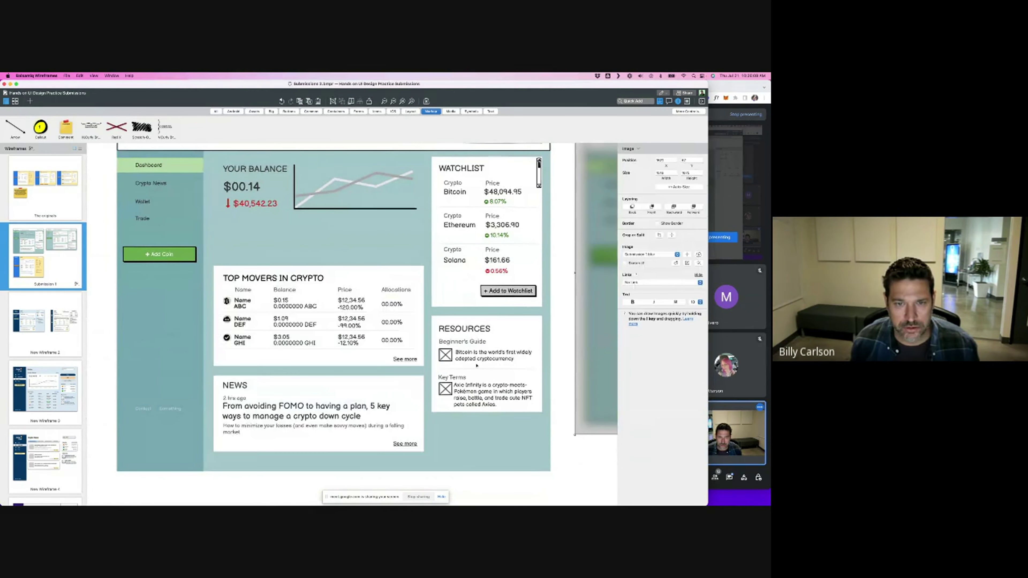
- Select the balance, price and allocation values in the Top Movers in Crypto table for inspection
left_click(355, 321)
left_click(300, 308, "shift")
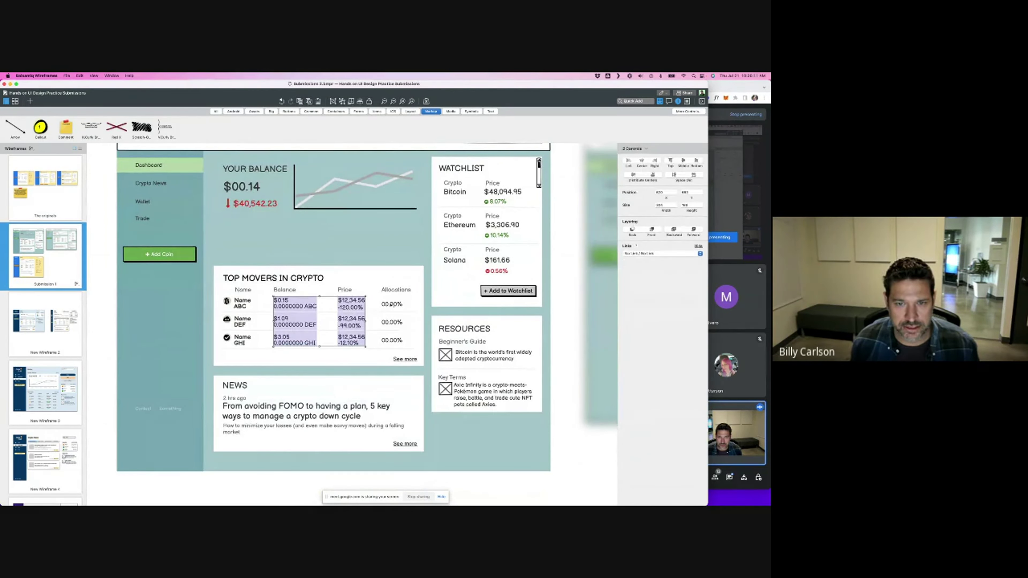
left_click_drag(408, 352, 243, 306)
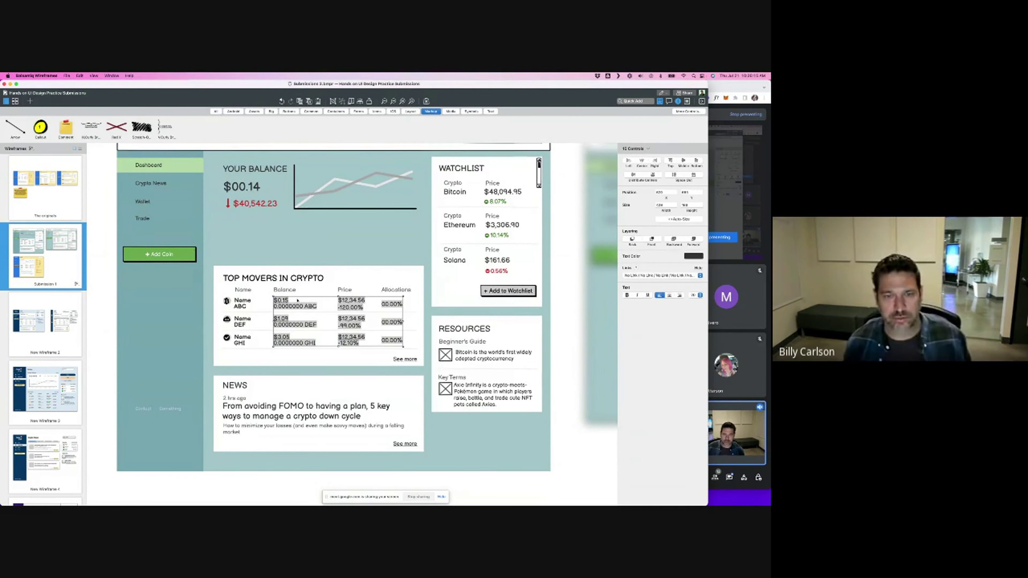
scroll(289, 248, "up", 2)
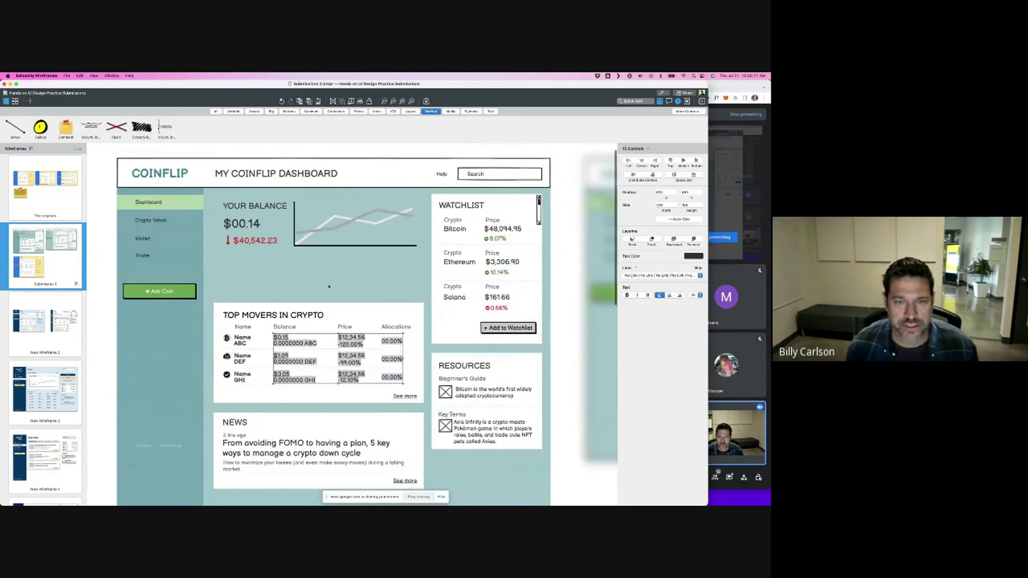
- Compare the revised dashboard with its blurred copy and the yellow and blue wireframe, and return to a close view
key("super+0")
left_click(328, 286)
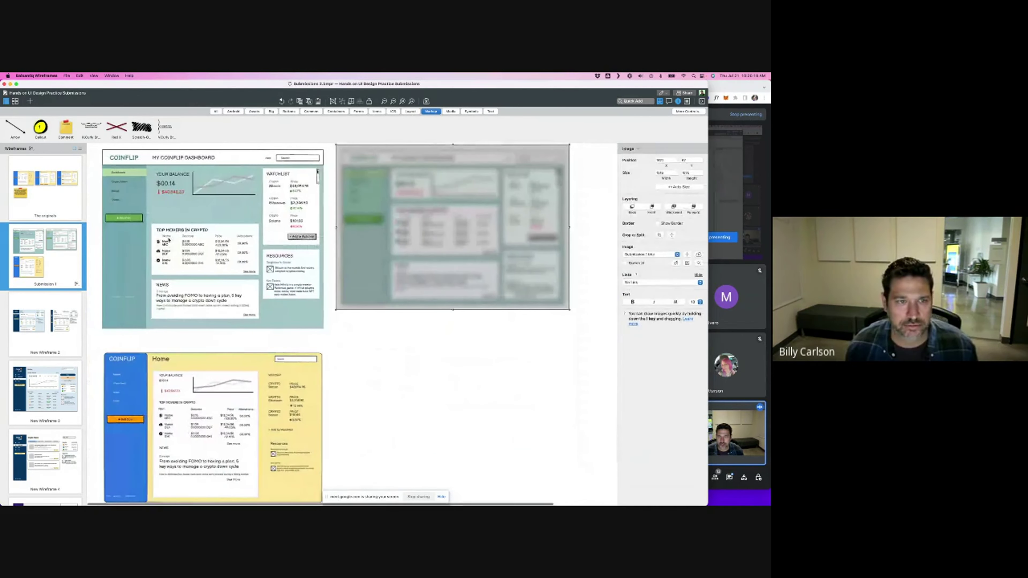
key("super+equal")
scroll(174, 245, "left", 6)
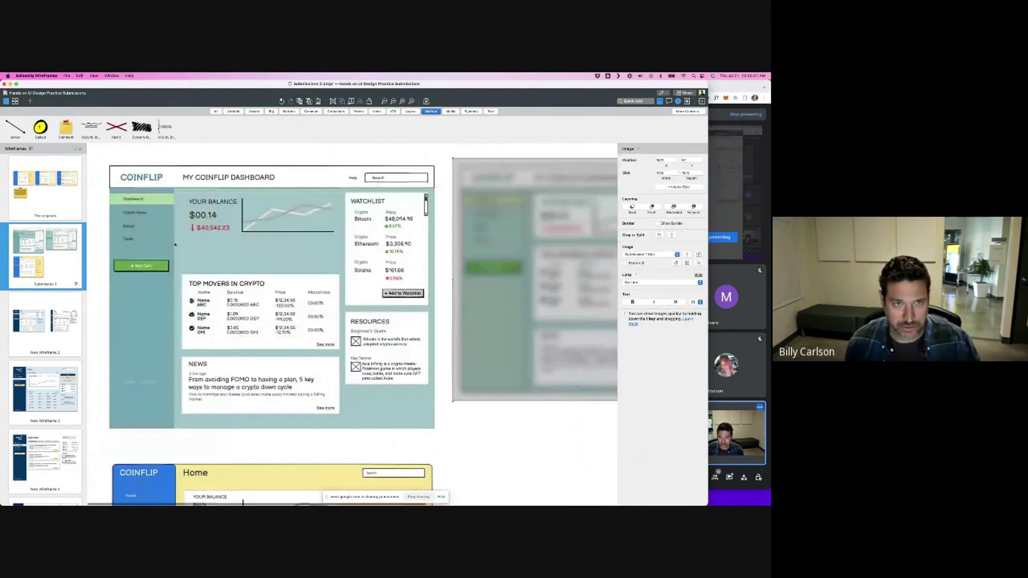
left_click(468, 438)
key("super+equal")
scroll(408, 411, "left", 4)
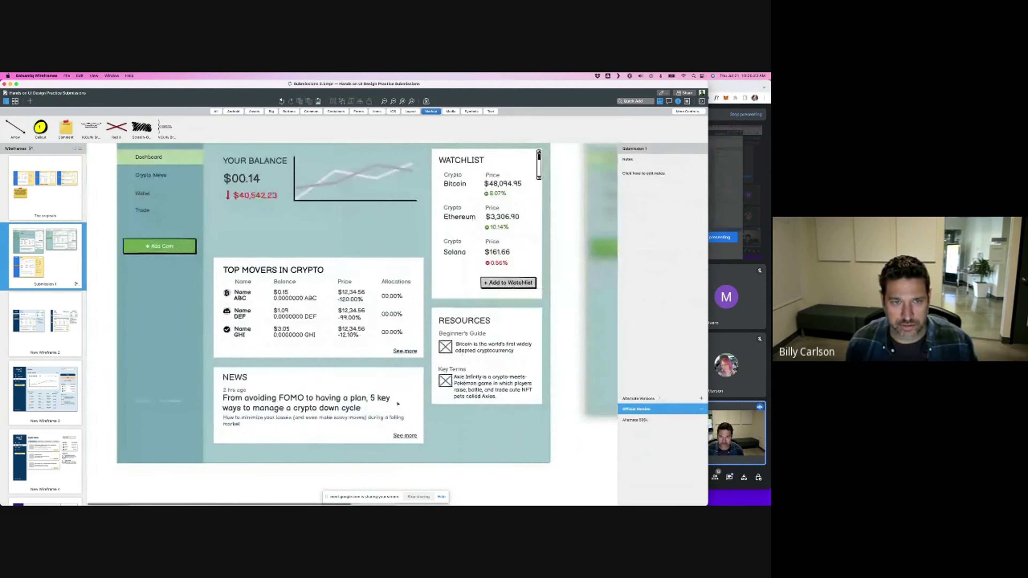
scroll(317, 324, "up", 2)
scroll(316, 324, "up", 1)
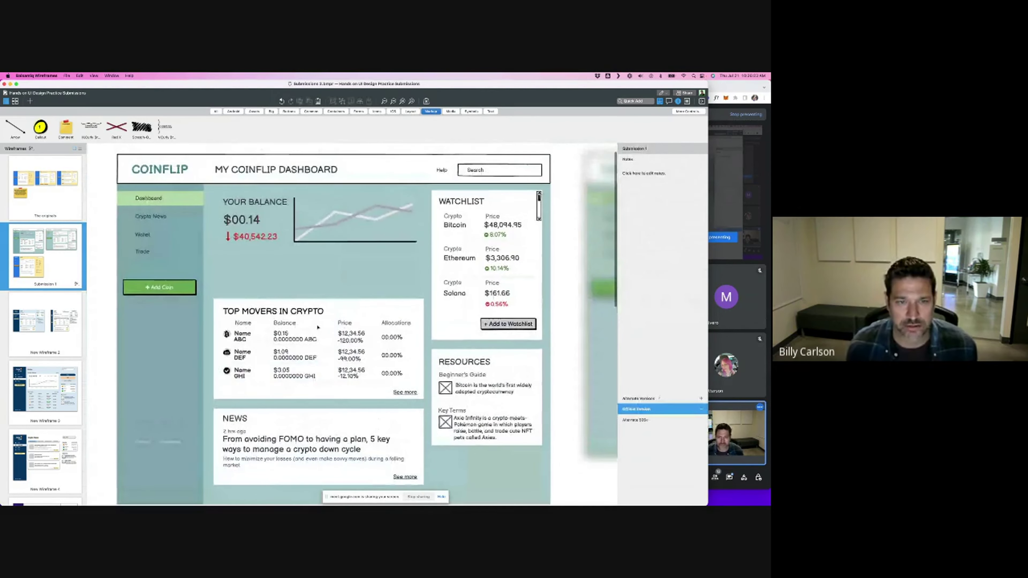
- Reduce the font size of the Your Balance, Top Movers in Crypto, News, Resources and Watchlist headings
left_click(239, 202)
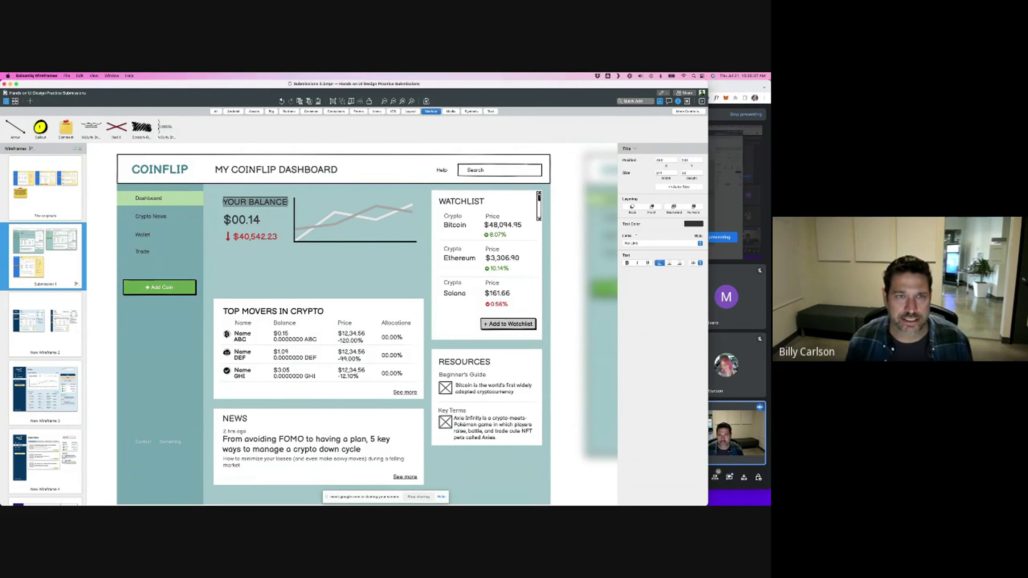
left_click(252, 169)
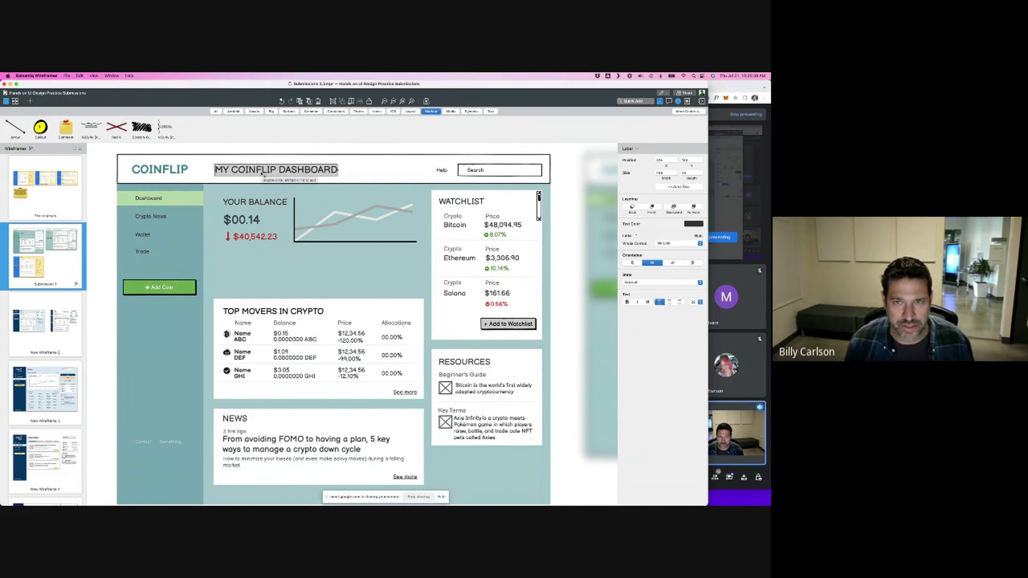
left_click(239, 202)
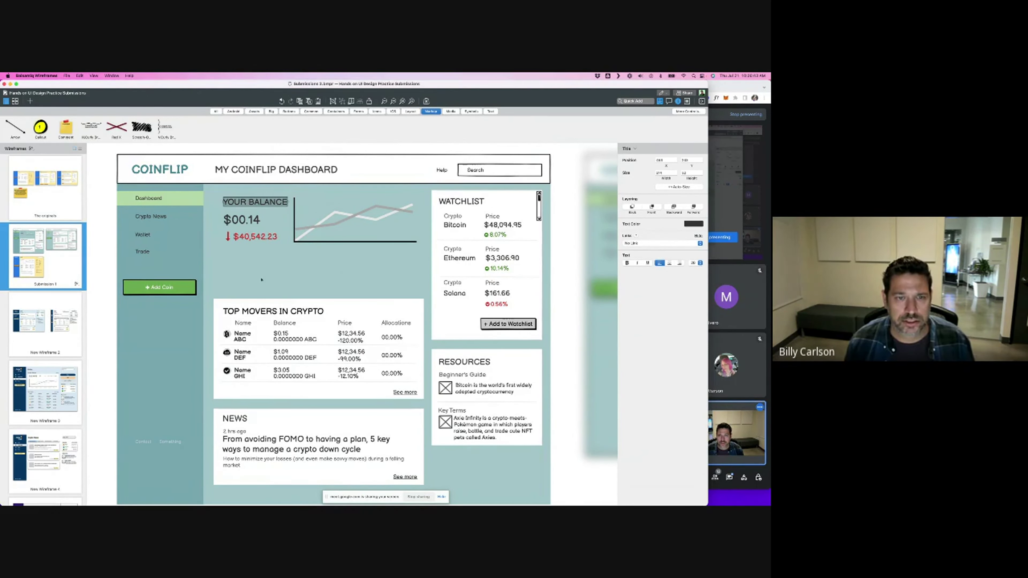
left_click(283, 311, "shift")
left_click(235, 418, "shift")
left_click(453, 362, "shift")
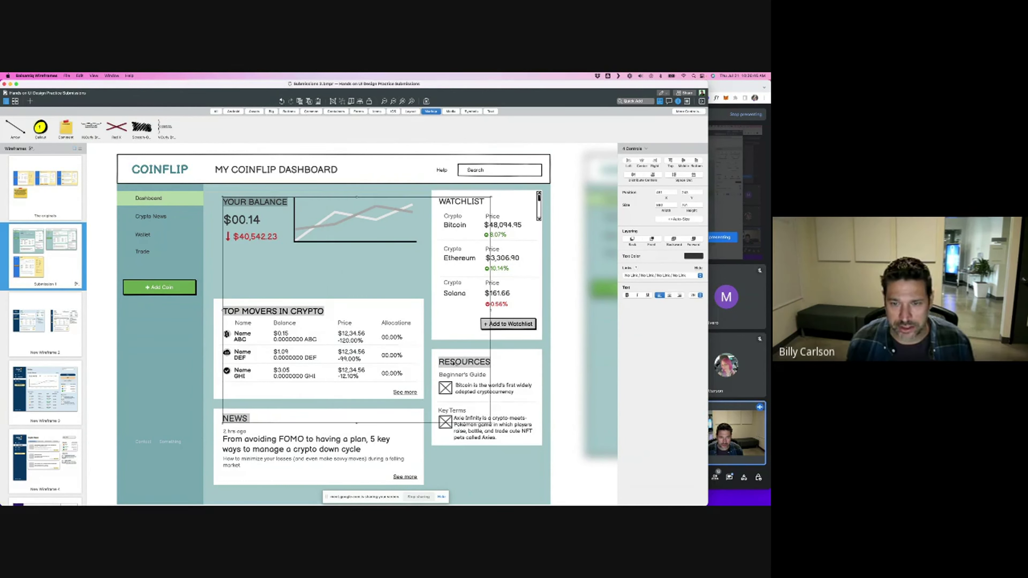
left_click(457, 203, "shift")
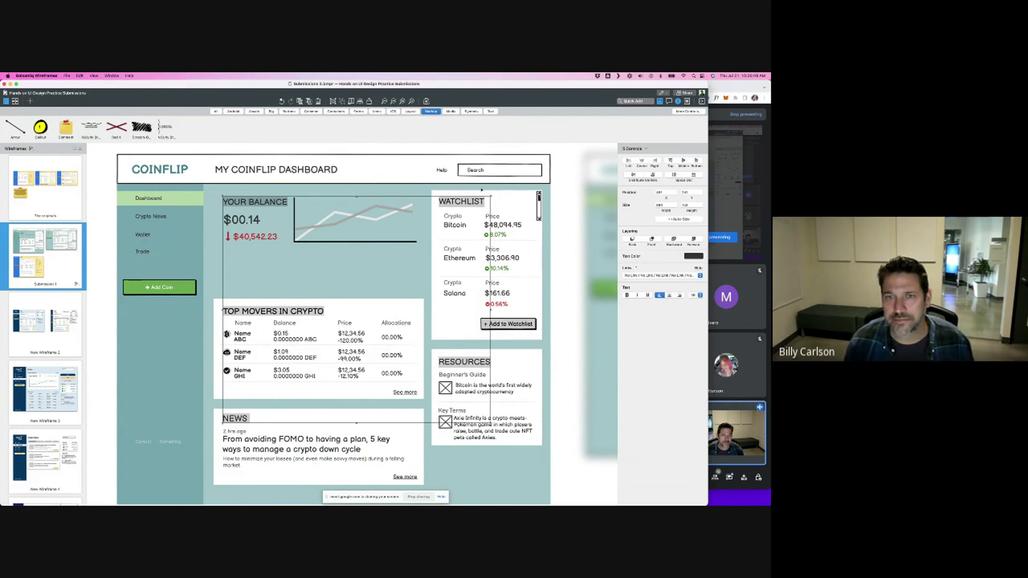
left_click(694, 295)
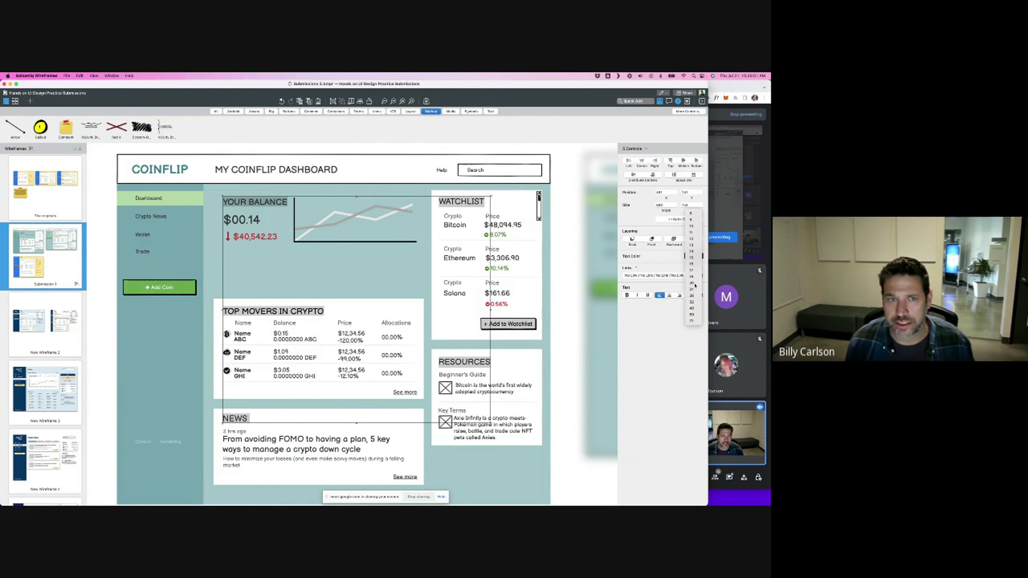
left_click(694, 284)
left_click(579, 262)
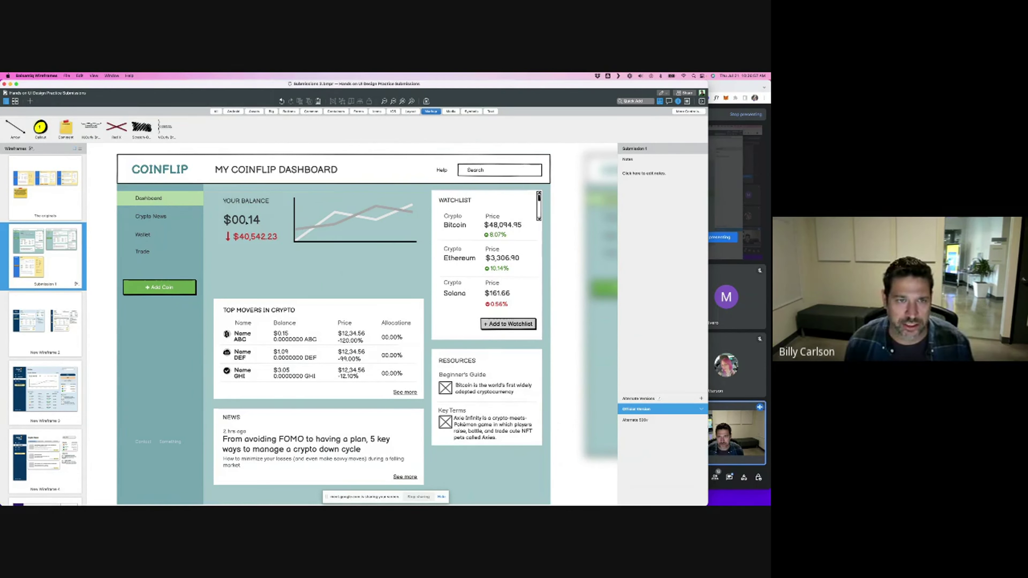
- Shift the line chart in the balance section slightly to the right, away from the $00.14 amount
left_click(255, 221)
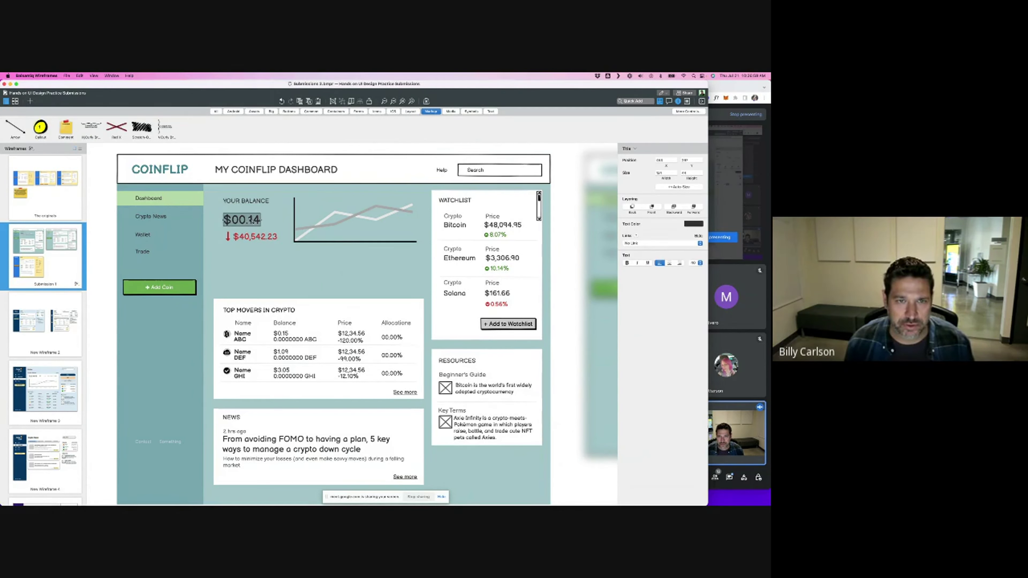
left_click(364, 231)
left_click_drag(368, 231, 375, 231)
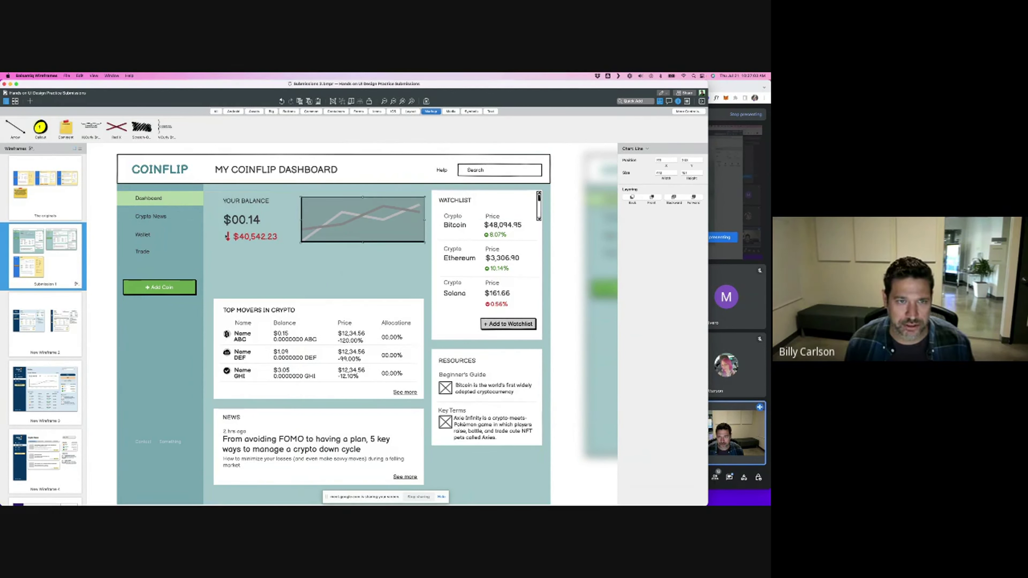
- Shrink the red arrow icon beside $40,542.23, tighten the gap to the amount and move both farther below the balance
left_click(228, 237)
left_click(639, 257)
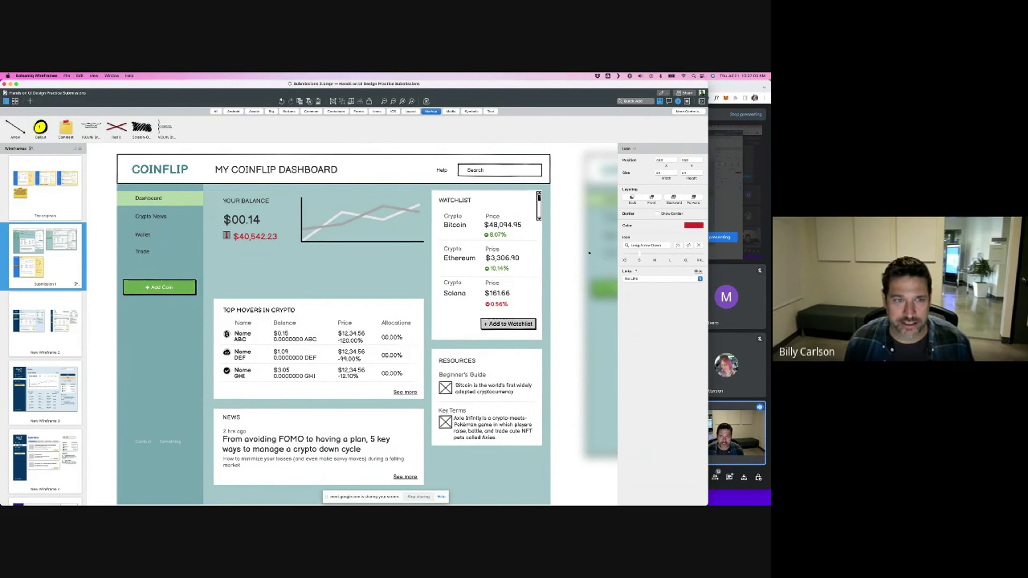
left_click(242, 237)
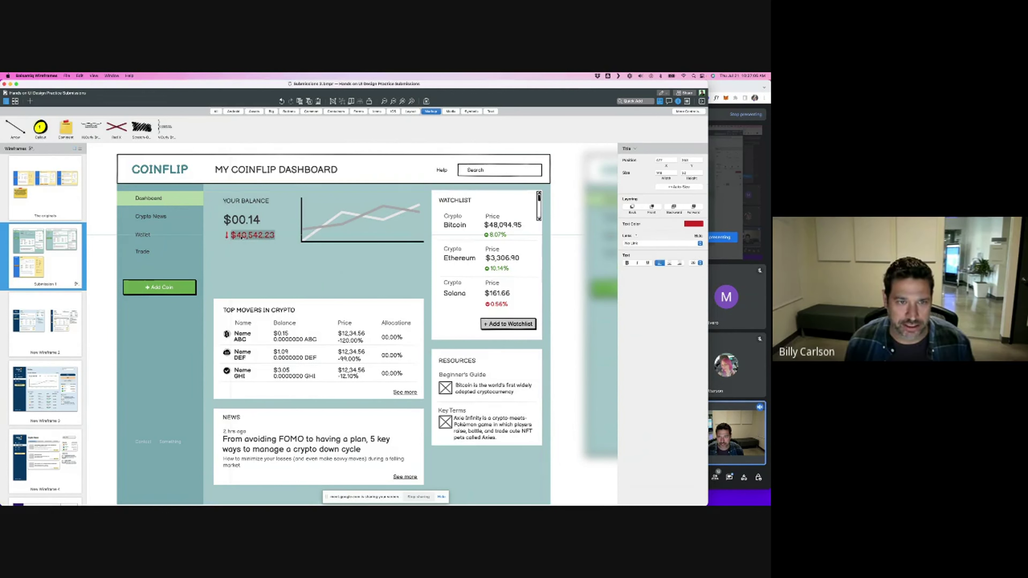
left_click(227, 236, "shift")
left_click_drag(254, 235, 255, 258)
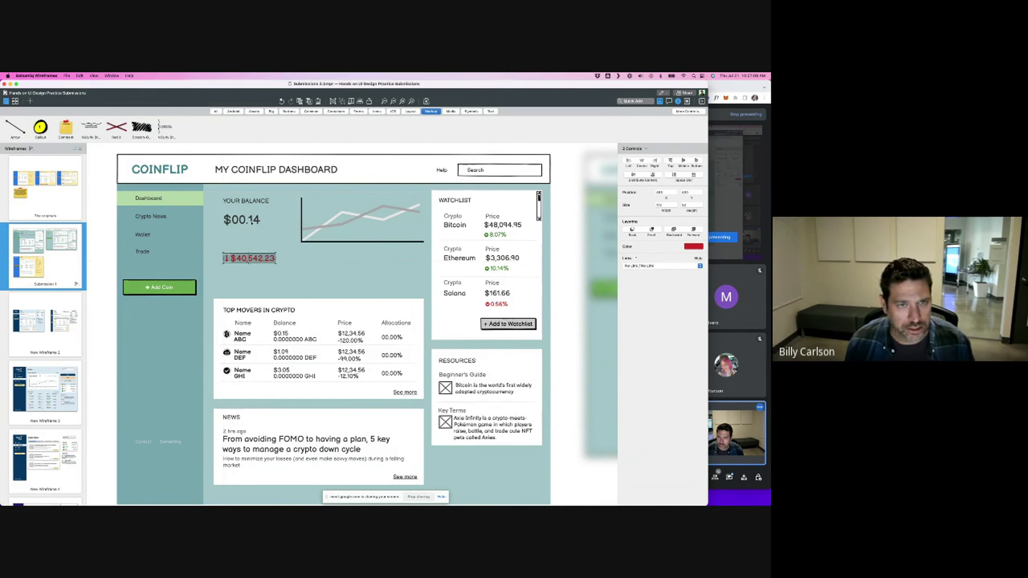
- Enlarge the $00.14 balance amount to the largest preset font size and nudge the YOUR BALANCE heading slightly up
left_click(242, 220)
left_click(695, 264)
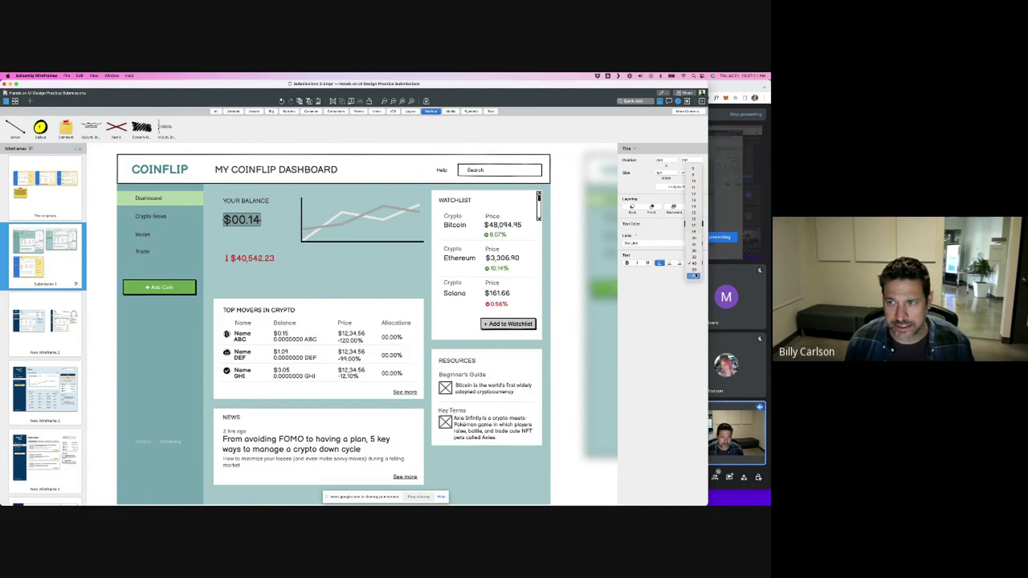
left_click(686, 277)
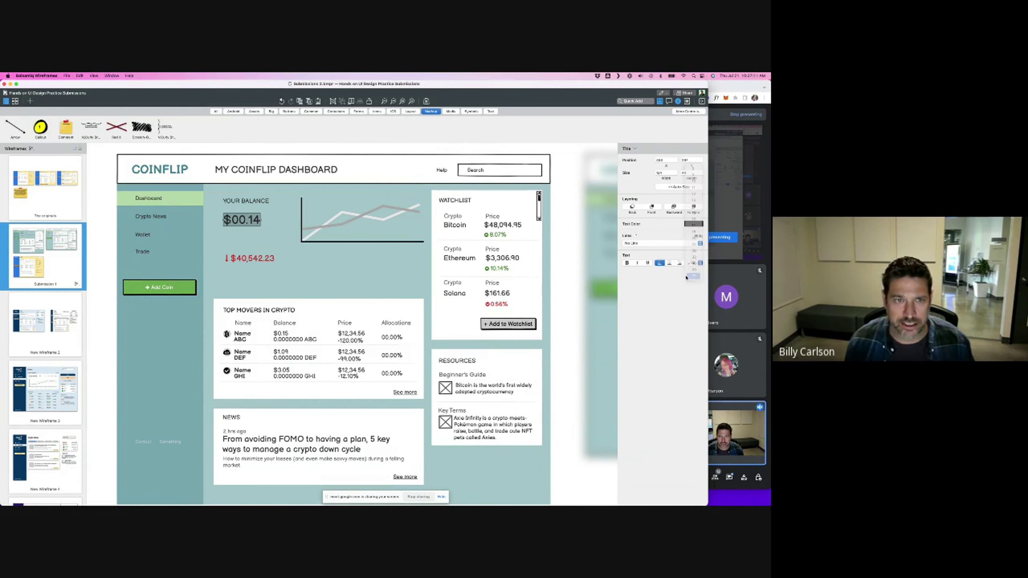
left_click(325, 233)
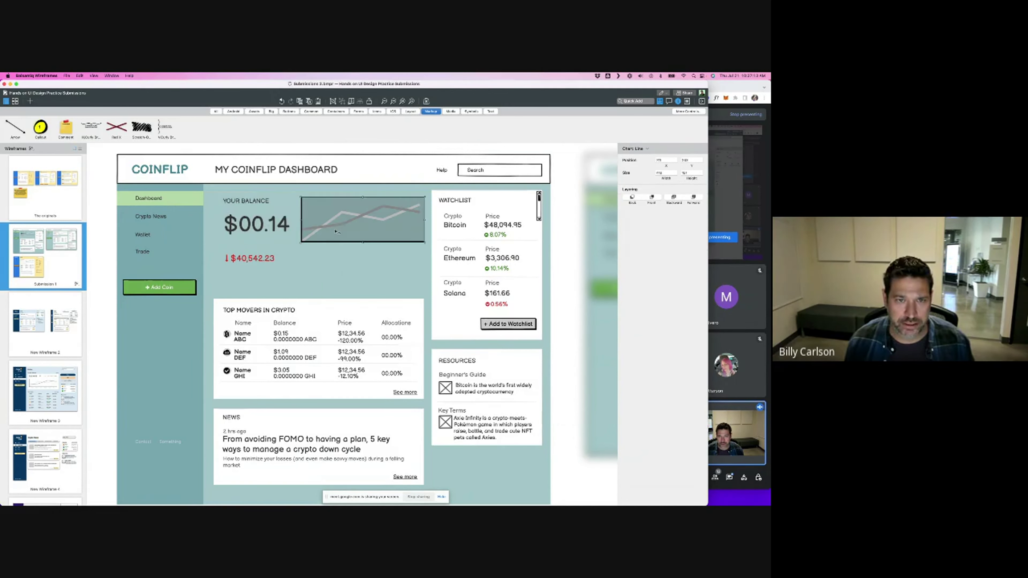
left_click(246, 200)
scroll(249, 204, "right", 2)
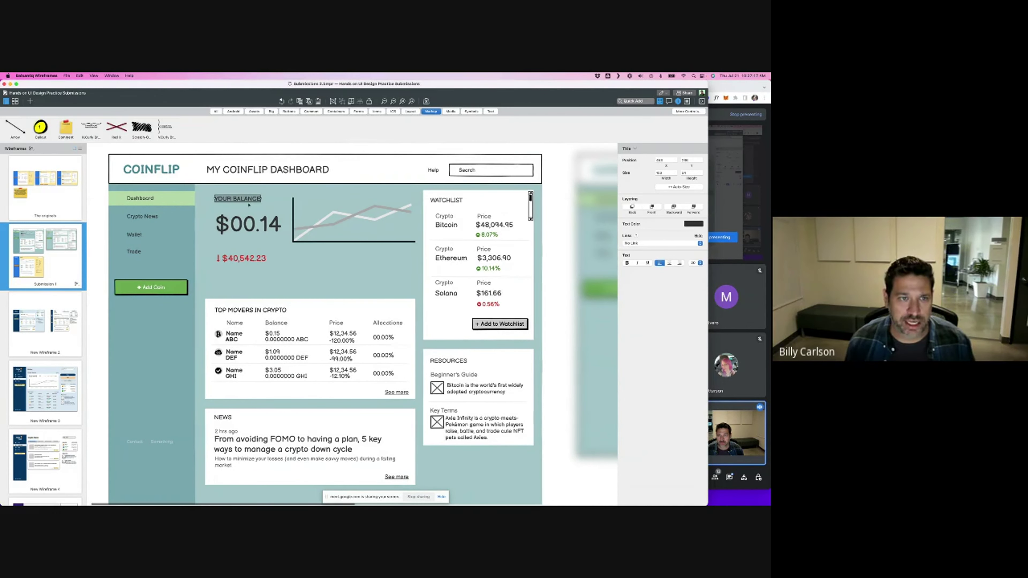
scroll(242, 233, "down", 1)
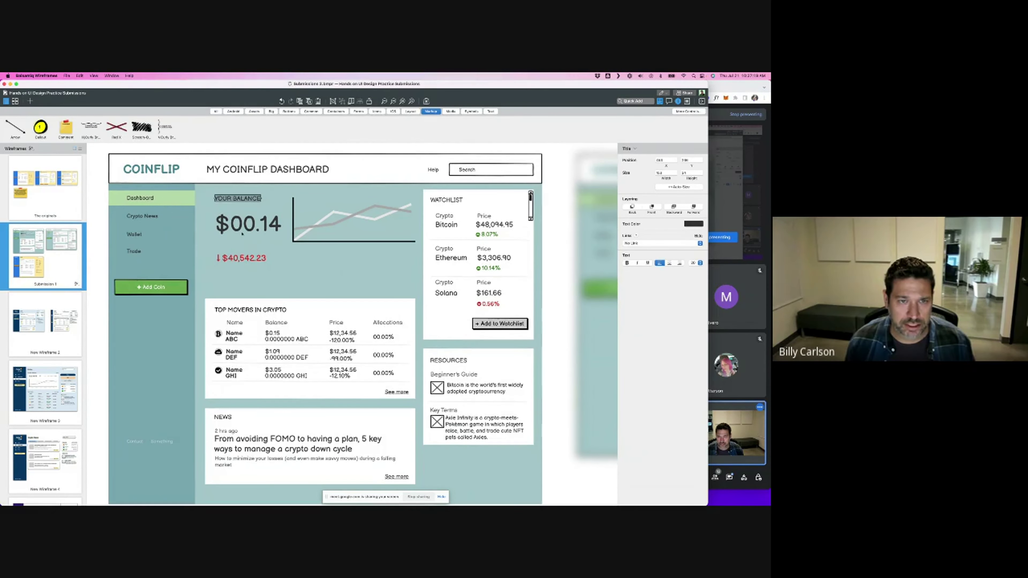
- Move the YOUR BALANCE heading and $00.14 amount closer to the red $40,542.23 line and lower the line chart beside them
mouse_move(239, 225)
left_mouse_down()
mouse_move(240, 209)
mouse_move(237, 240)
left_mouse_up()
left_click(240, 205, "shift")
left_click(242, 262, "shift")
left_click_drag(350, 238, 357, 270)
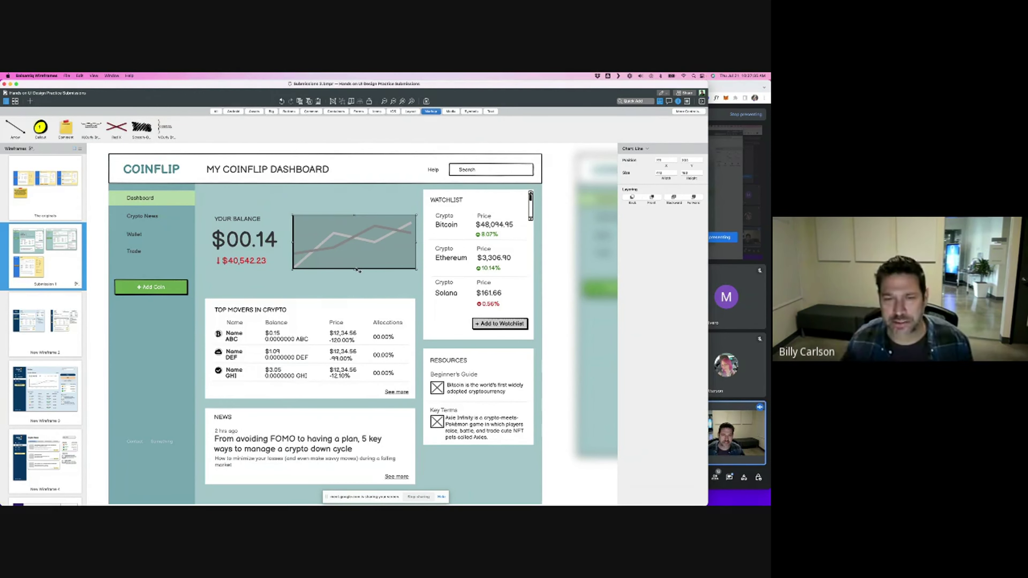
left_click(551, 214)
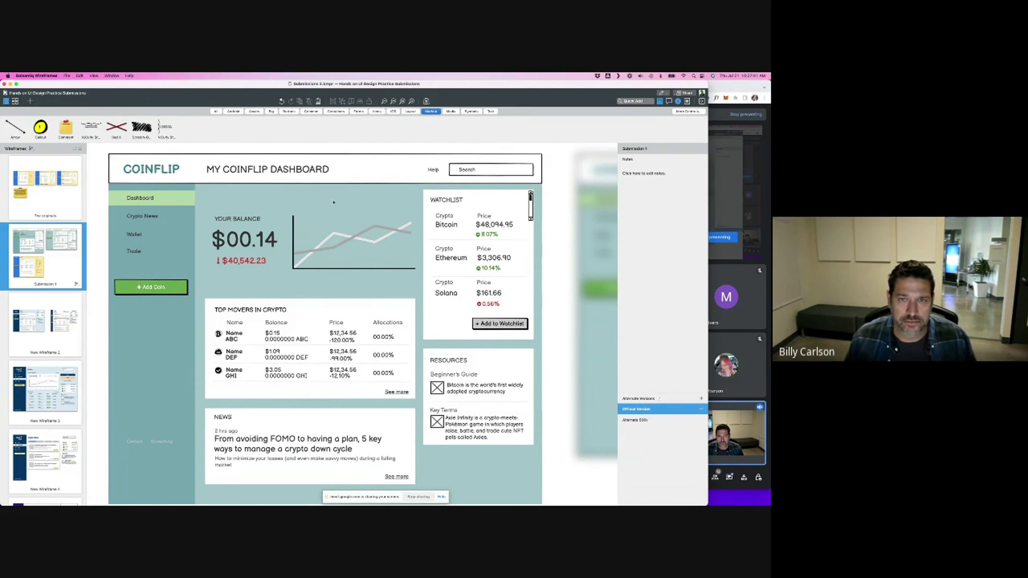
- Lower the opacity of the dashboard's main teal background rectangle to lighten it
left_click(320, 206)
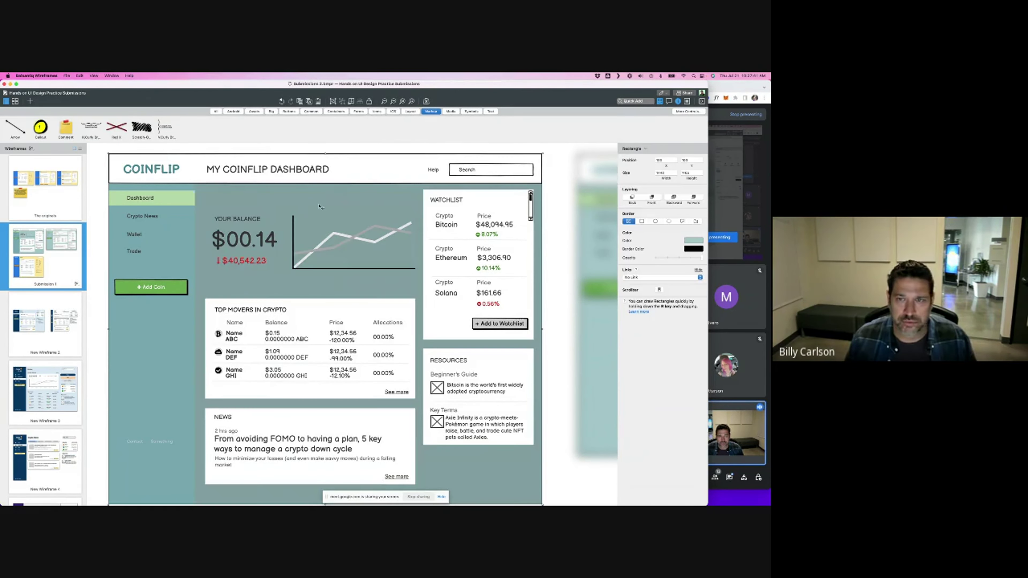
left_click(691, 259)
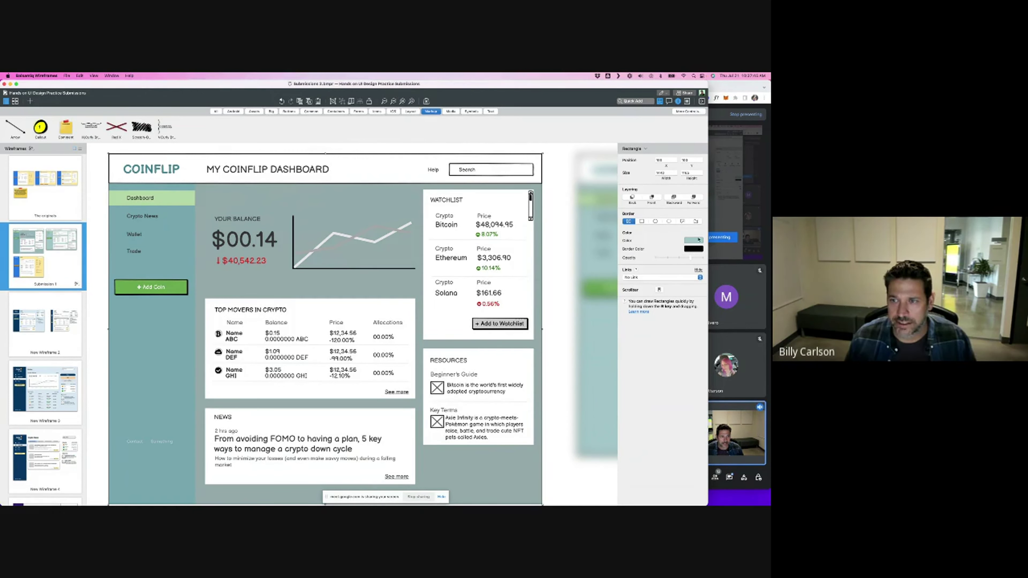
left_click(552, 215)
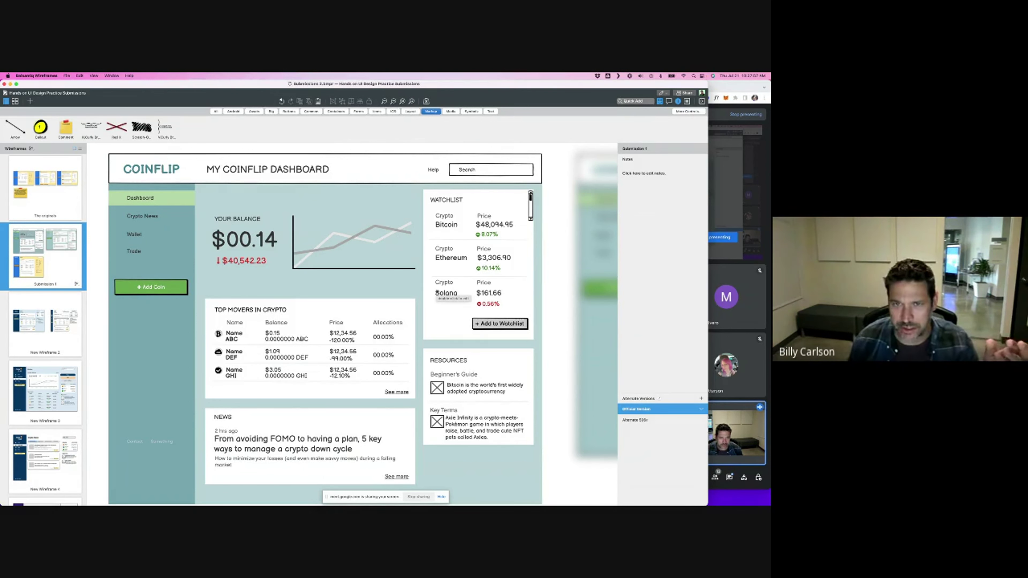
- Reduce the opacity of the Watchlist and Resources card backgrounds so the teal shows through
left_click(424, 199)
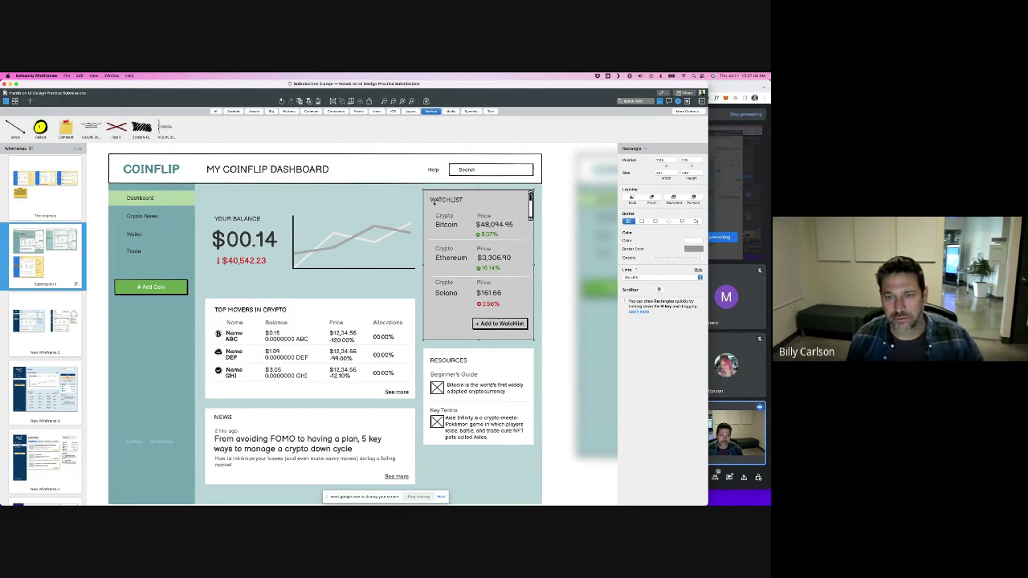
left_click(507, 361, "shift")
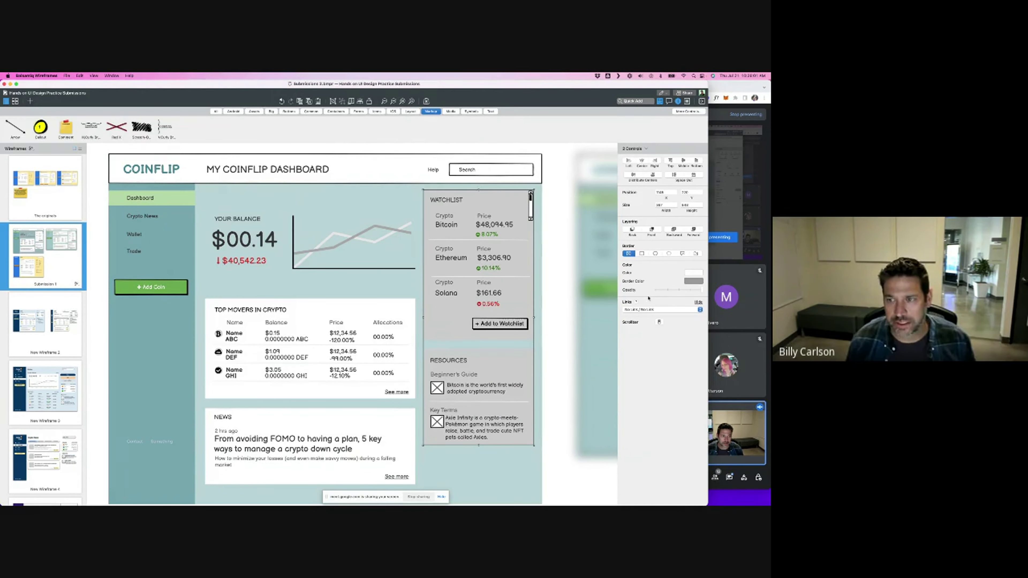
left_click(669, 290)
left_click(565, 257)
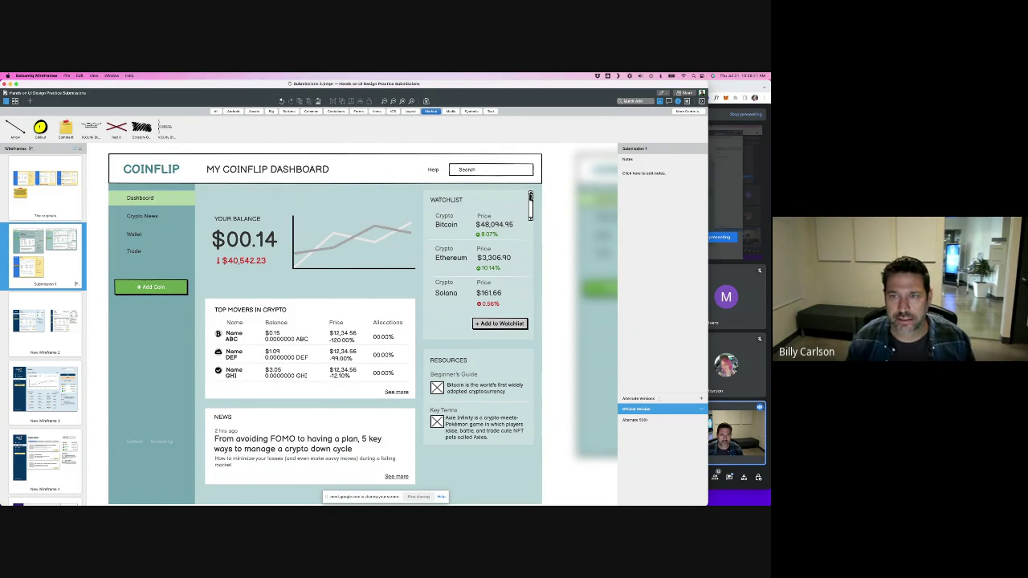
left_click(530, 205)
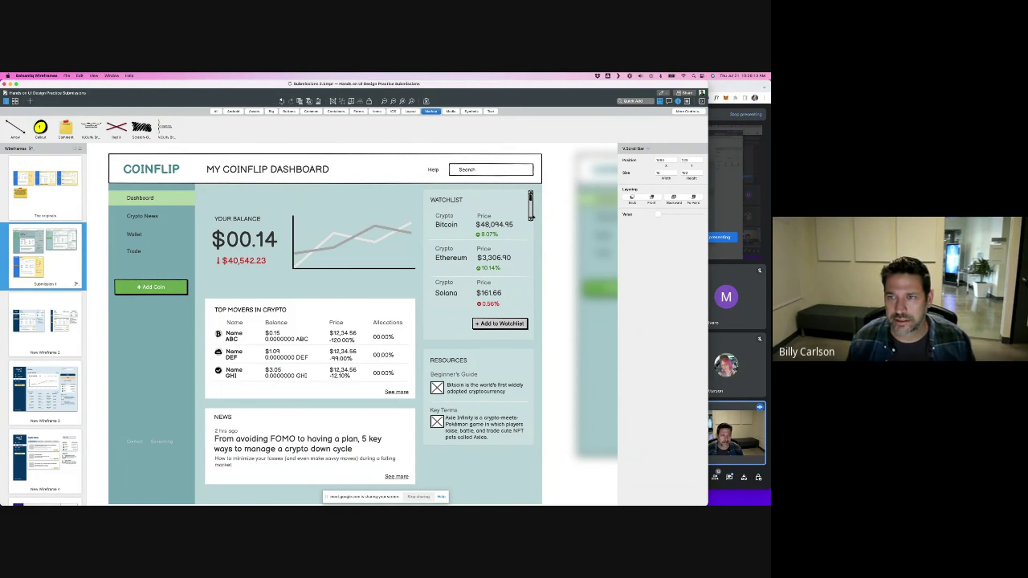
left_click(549, 197)
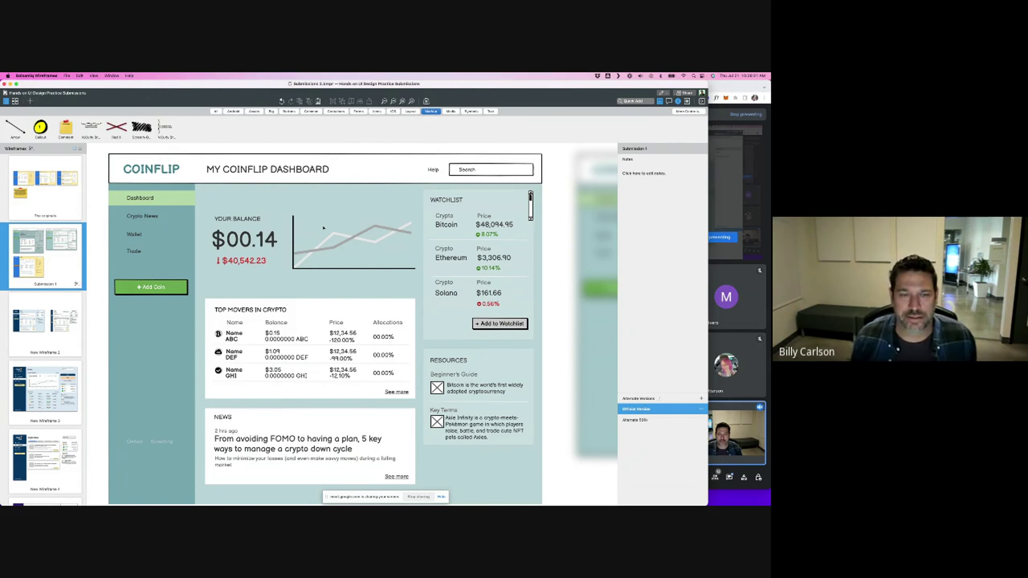
- Reduce the opacity of the Top Movers in Crypto and News card backgrounds slightly, keeping them lighter than the Watchlist and Resources cards
scroll(332, 259, "down", 2)
left_click(365, 358)
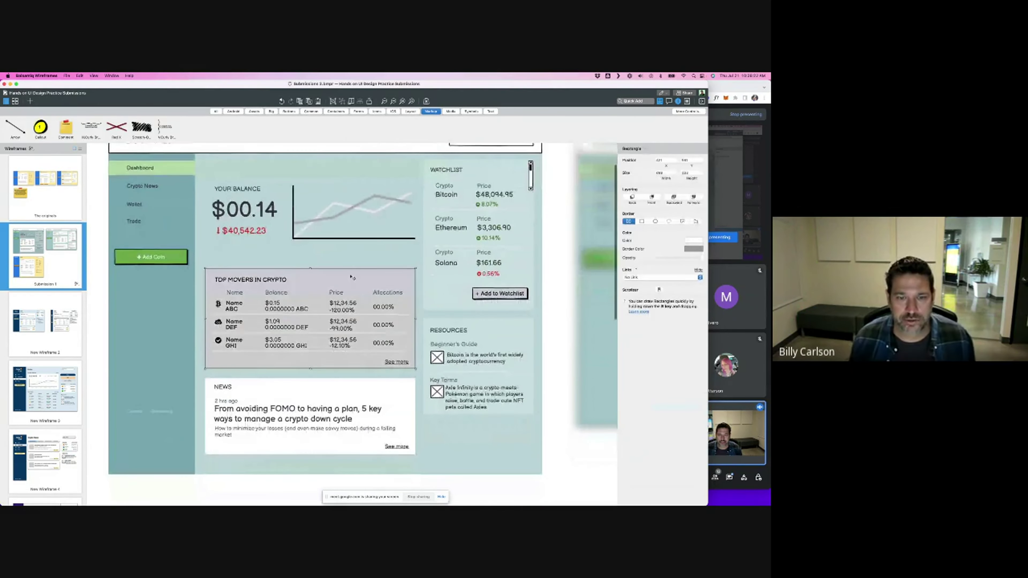
left_click(367, 386, "shift")
left_click_drag(693, 290, 673, 291)
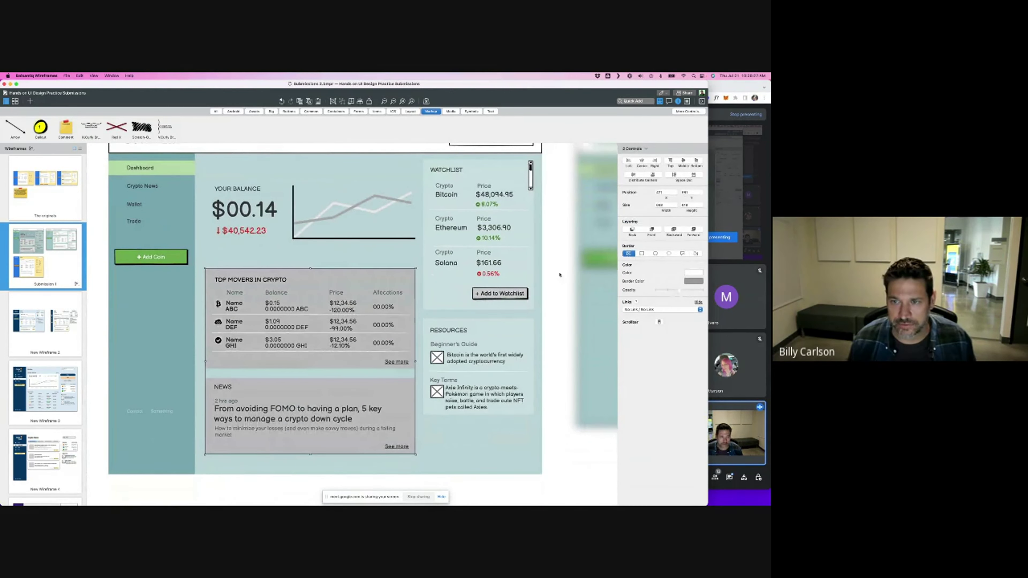
left_click(561, 275)
scroll(369, 309, "up", 3)
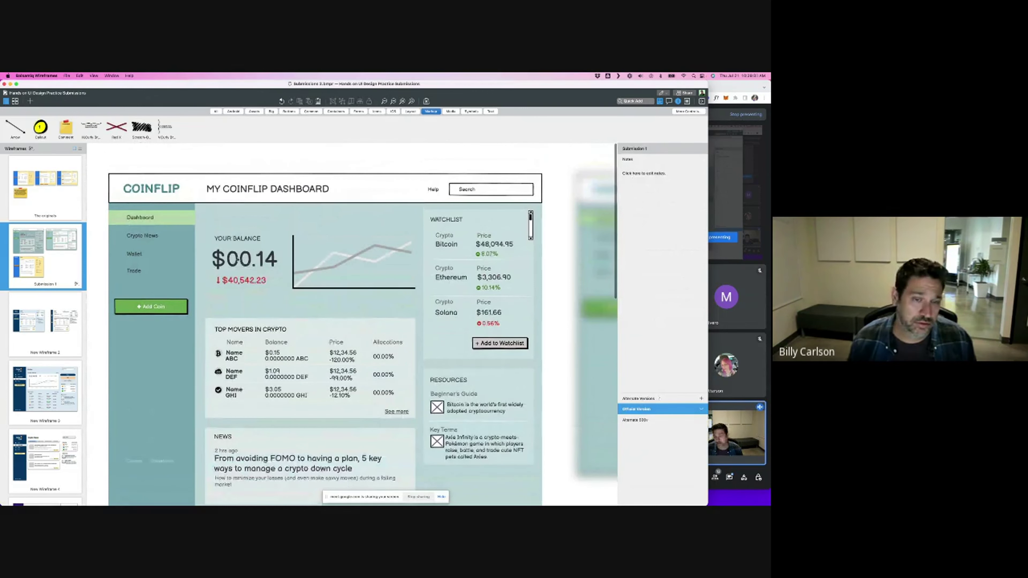
- Try the $00.14 balance amount in bold, and return it to regular weight
left_click(238, 261)
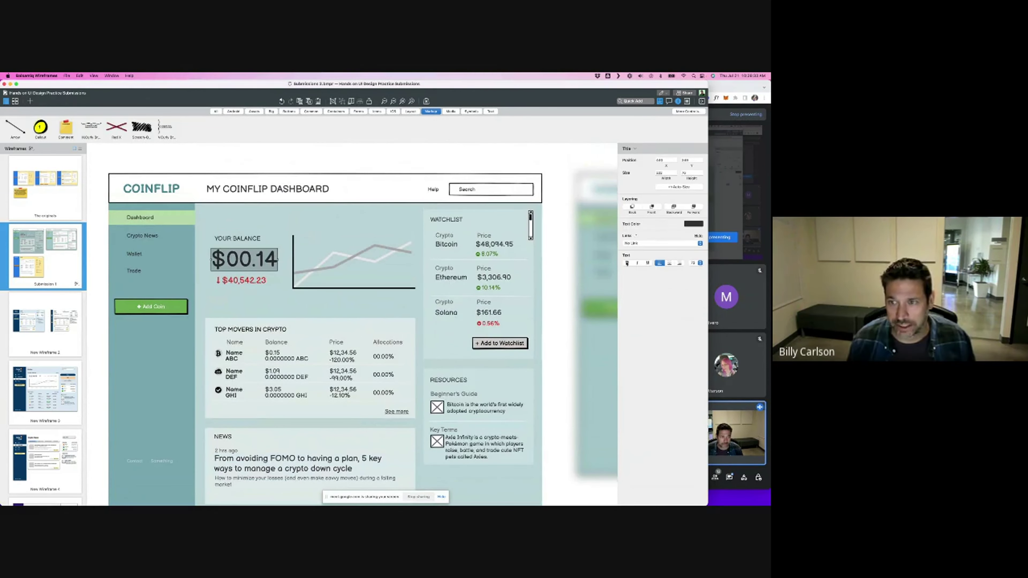
left_click(628, 263)
left_click(562, 263)
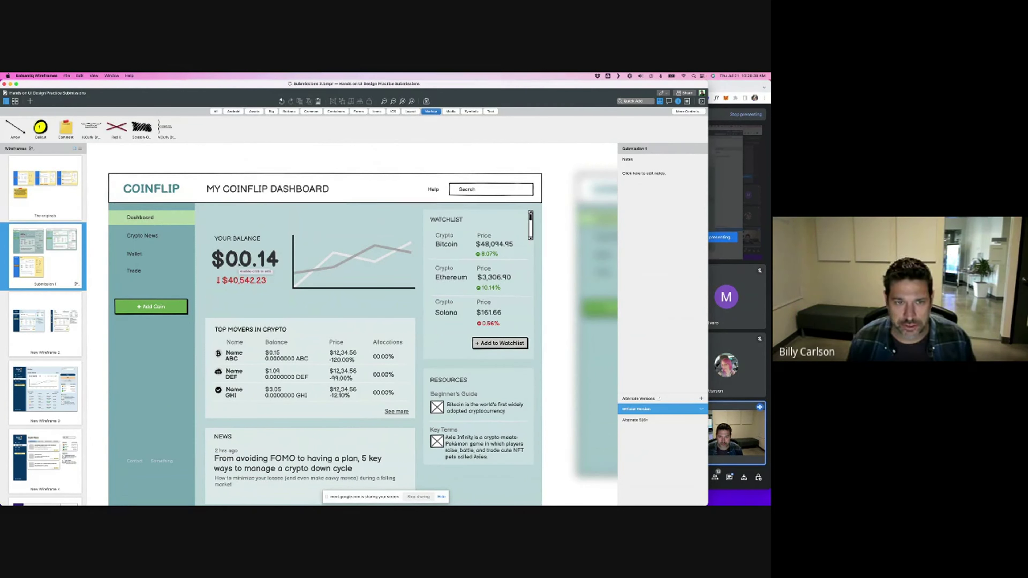
left_click(245, 262)
left_click(627, 263)
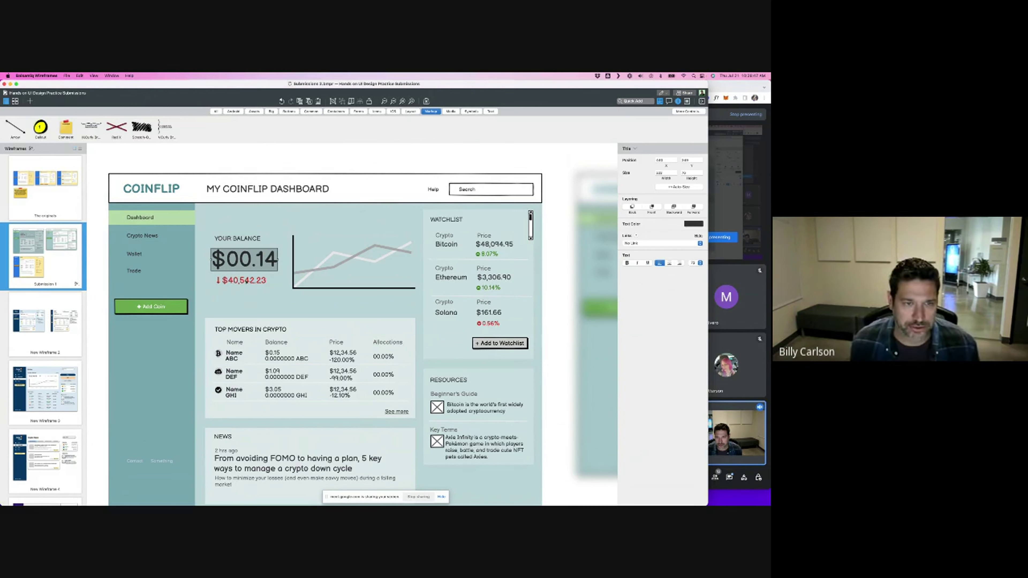
- Shift the red arrow and $40,542.23 amount slightly left to align them under the balance amount
left_click(247, 281)
left_click(217, 279, "shift")
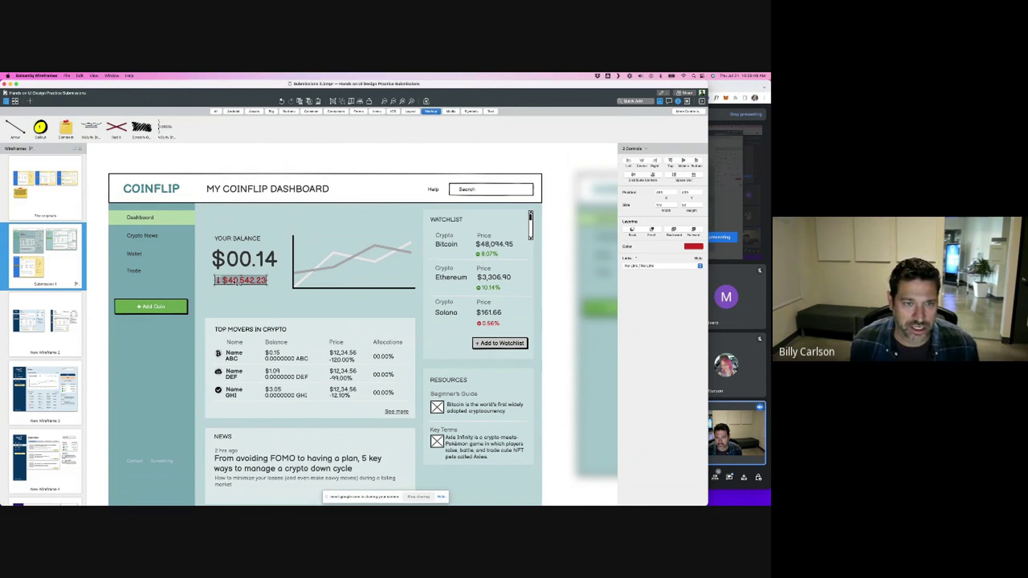
left_click_drag(239, 282, 233, 282)
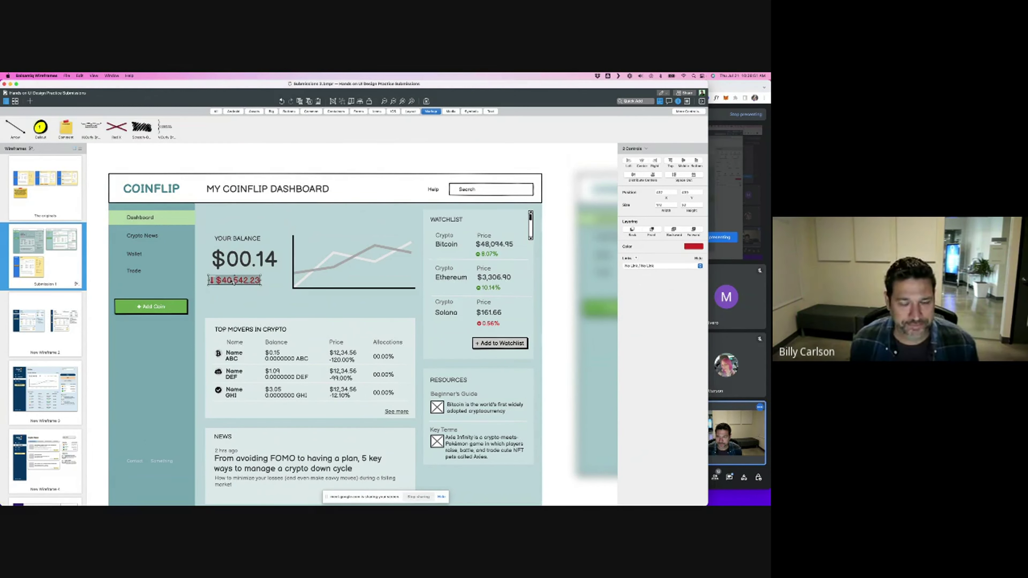
- Move the Help link into the sidebar below Trade and place the Add Coin button in the header beside the search box
scroll(233, 281, "down", 2)
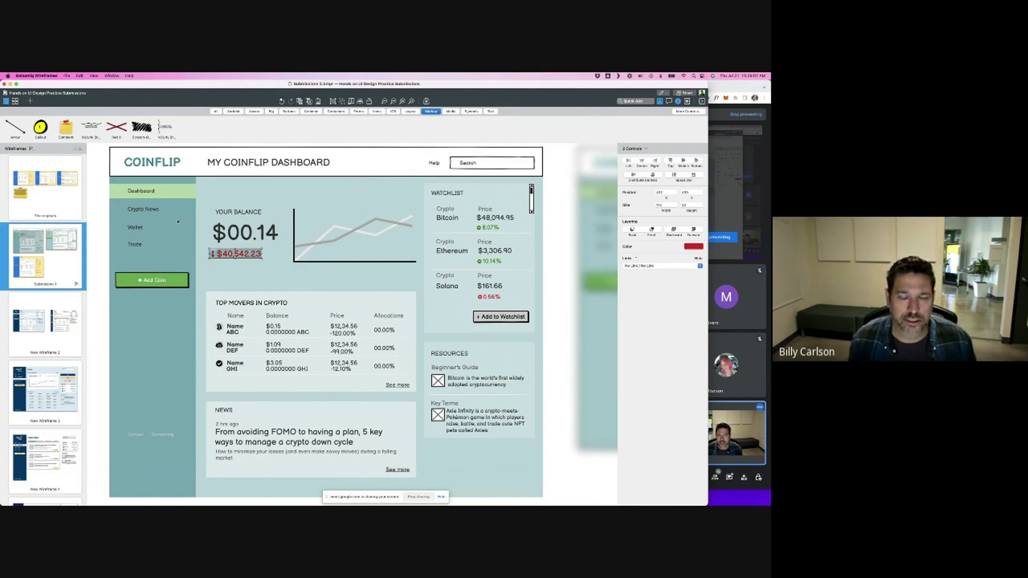
scroll(320, 260, "down", 2)
scroll(340, 266, "up", 2)
scroll(340, 266, "down", 1)
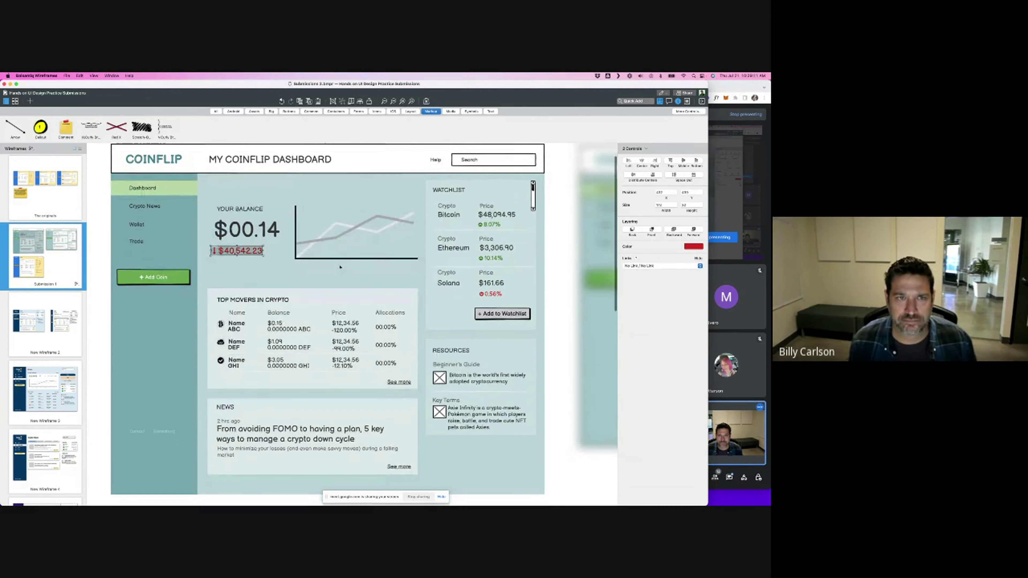
scroll(340, 267, "up", 2)
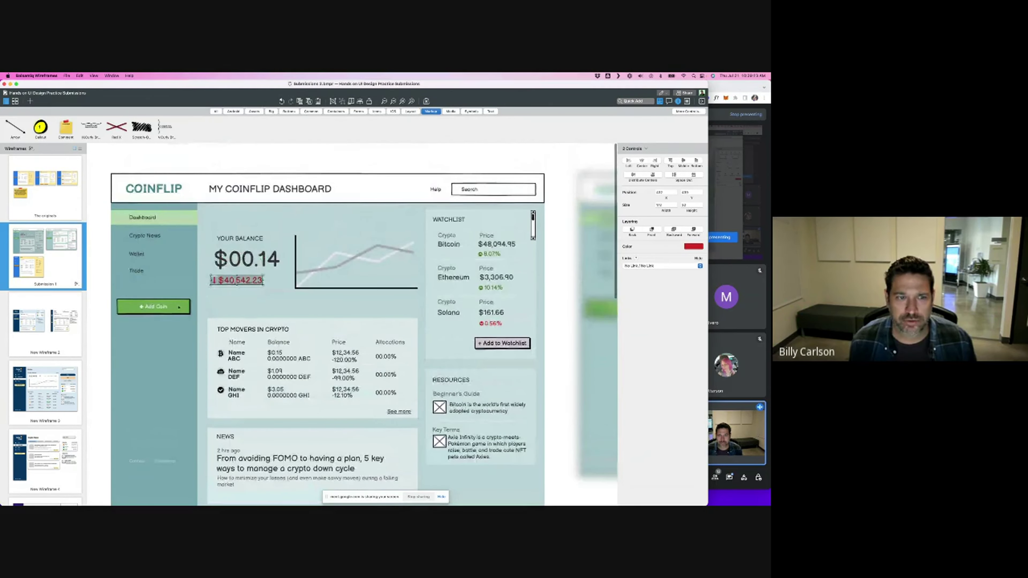
left_click(157, 307)
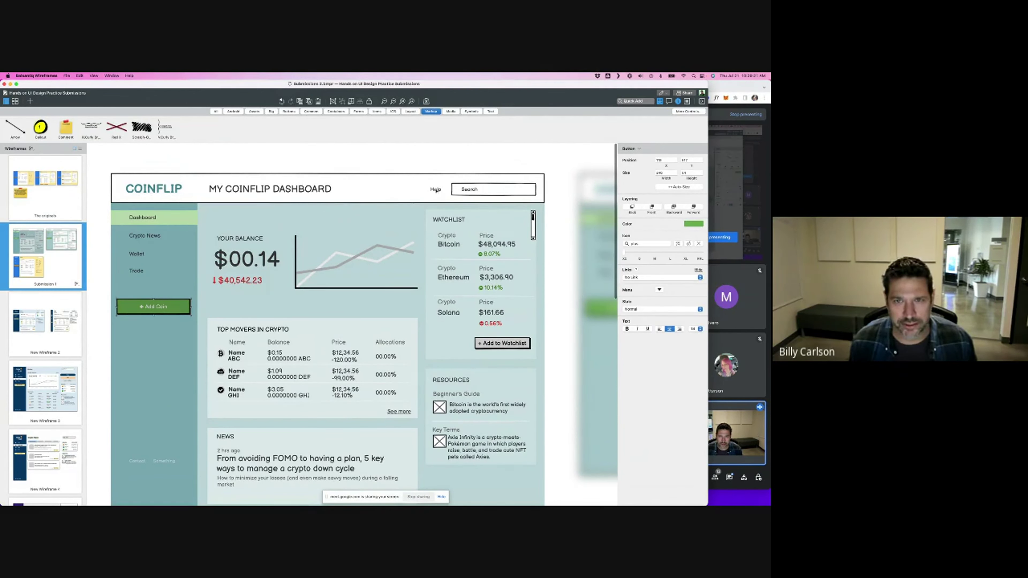
mouse_move(435, 189)
left_mouse_down()
mouse_move(308, 227)
mouse_move(213, 392)
mouse_move(153, 280)
mouse_move(137, 288)
mouse_move(269, 222)
mouse_move(377, 189)
mouse_move(417, 192)
left_mouse_up()
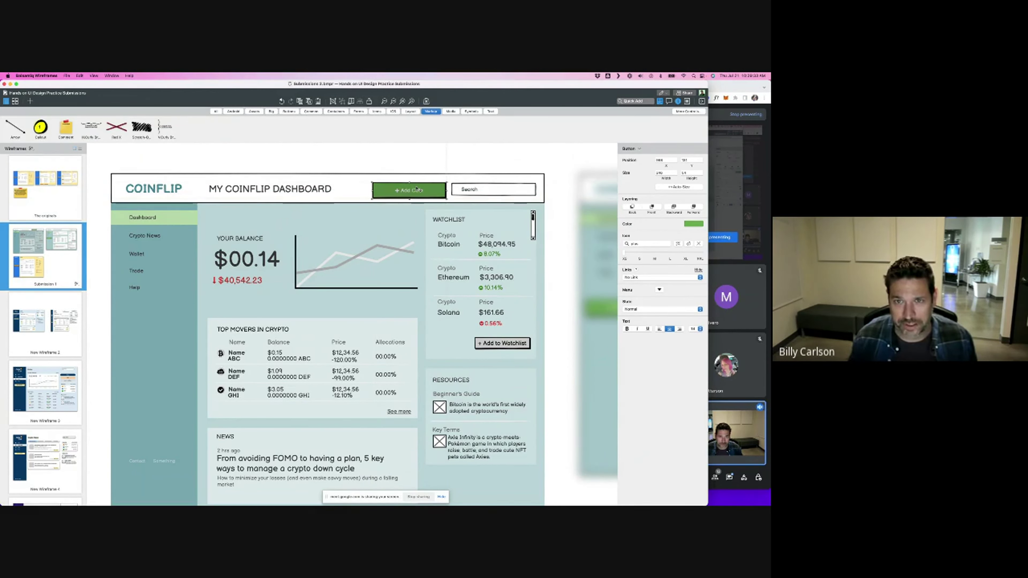
- Narrow the header search box from its left side and reposition the Search label inside it
left_click(496, 189, "shift")
left_click_drag(452, 190, 469, 189)
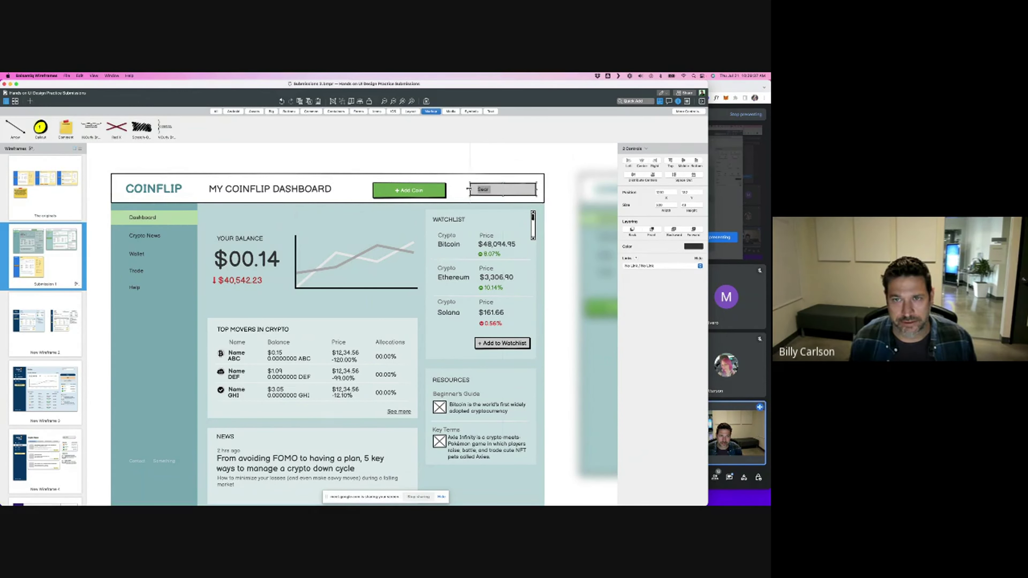
left_click(491, 190)
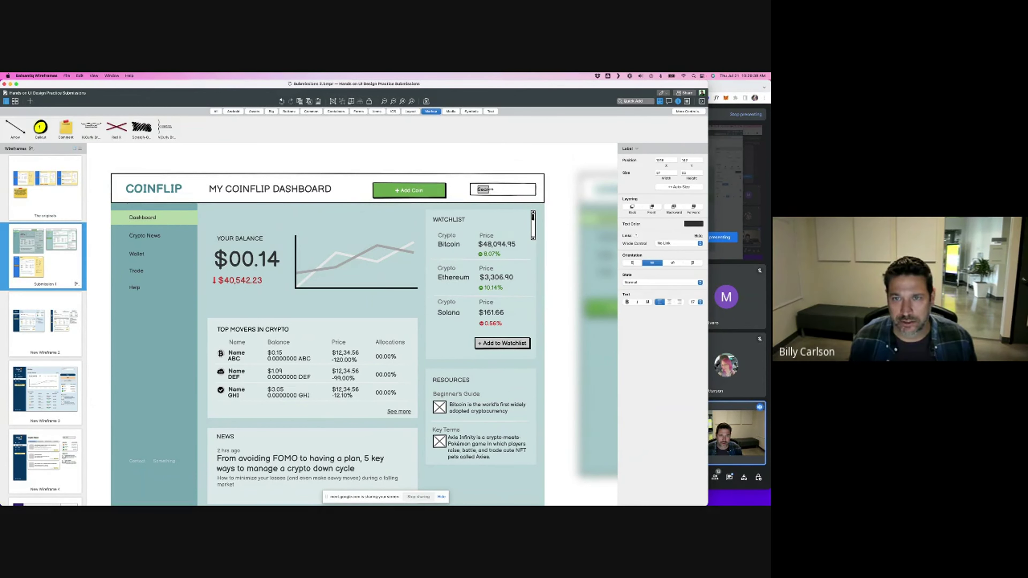
left_click(485, 166)
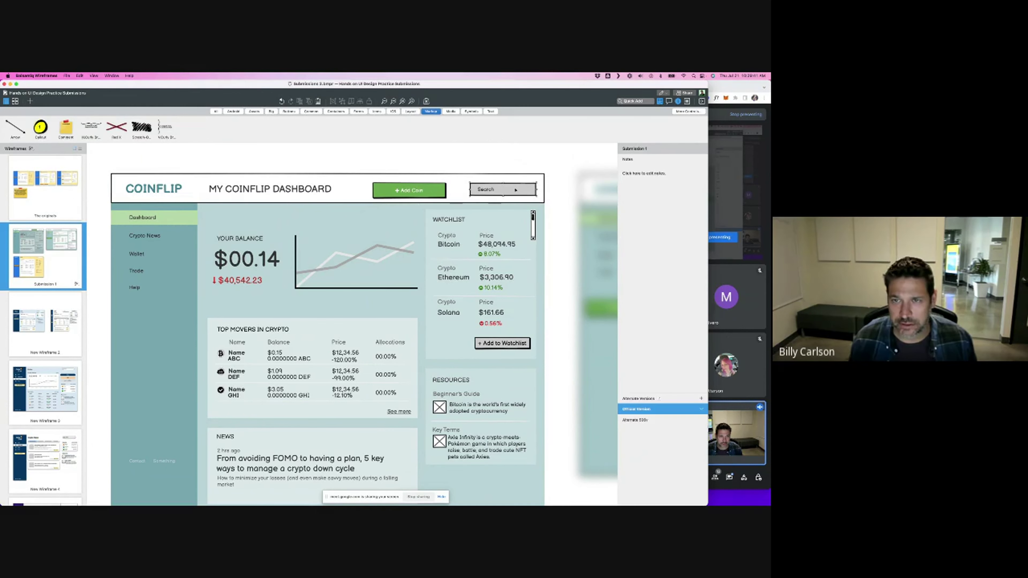
- Set the Add Coin button's height to 45, narrow it and position it just left of the search box
left_click(516, 190)
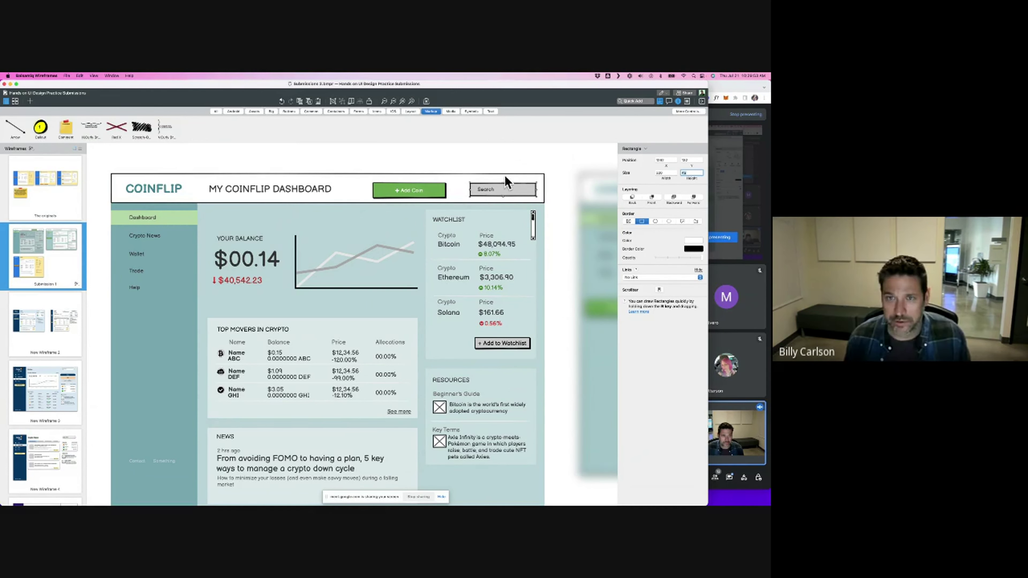
left_click(421, 189)
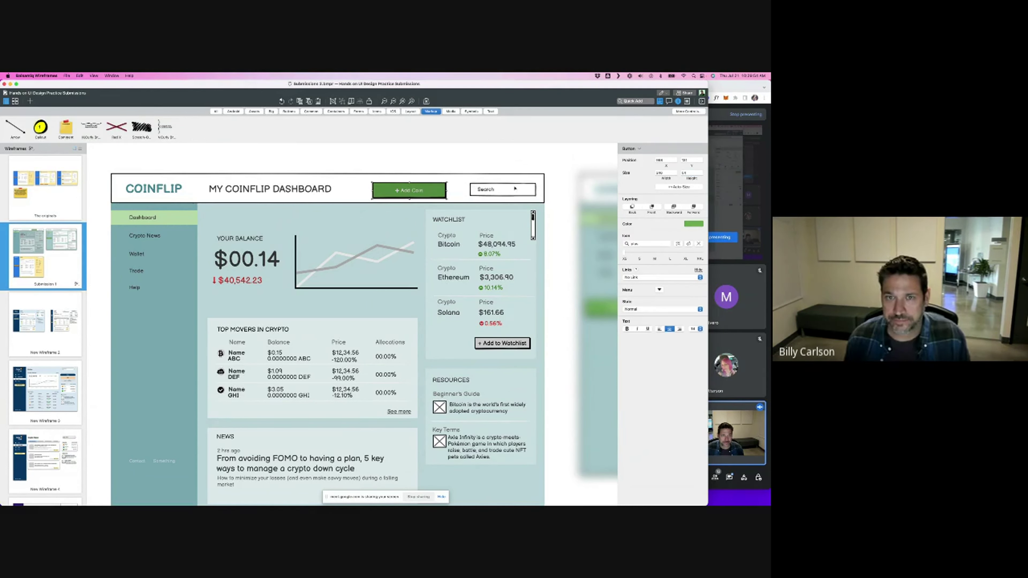
left_click(693, 172)
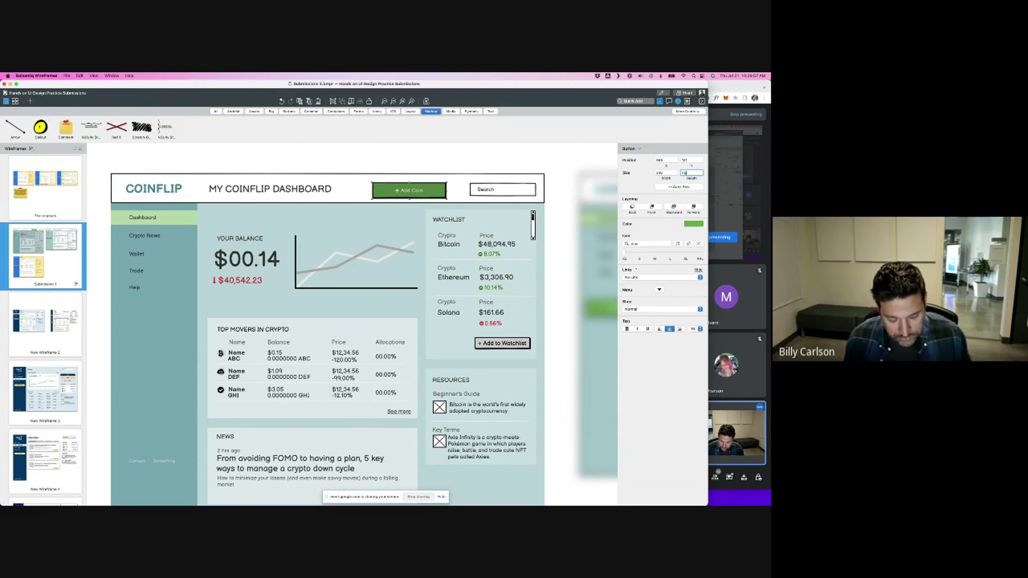
type("45")
key("Return")
left_click_drag(397, 189, 423, 189)
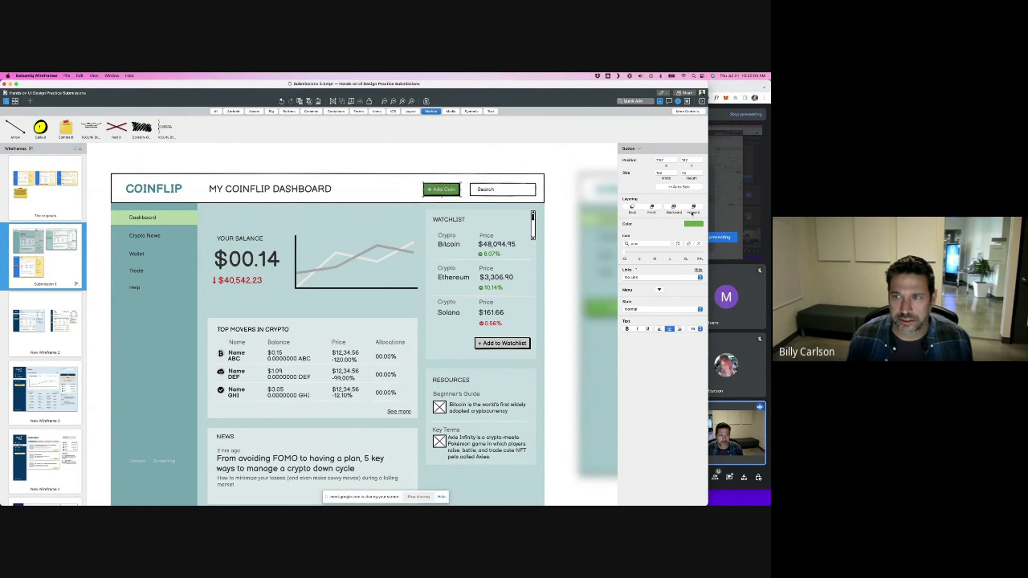
- Change the Add Coin button's color from green to a teal that matches the dashboard
left_click(691, 224)
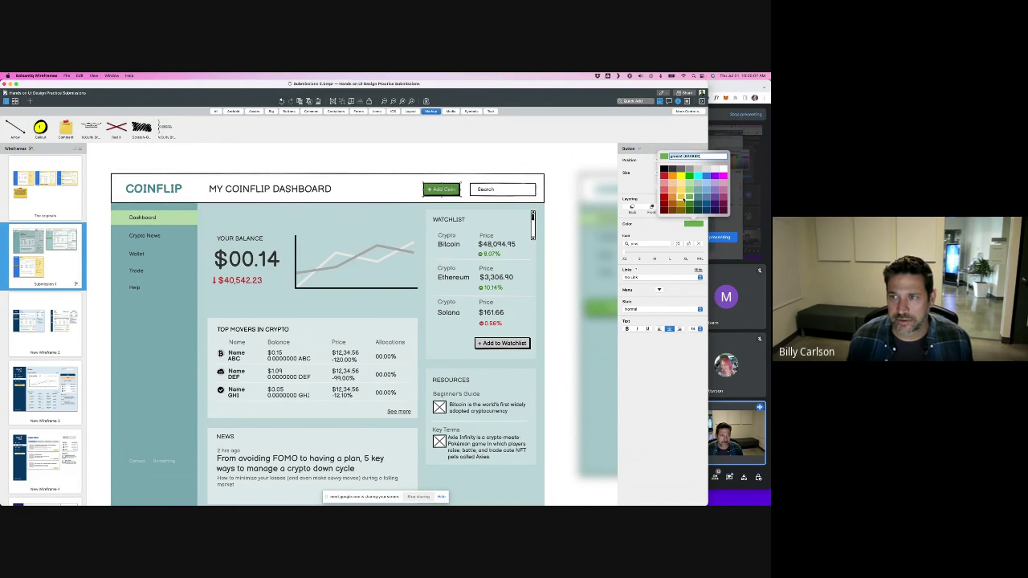
left_click(698, 198)
left_click(505, 167)
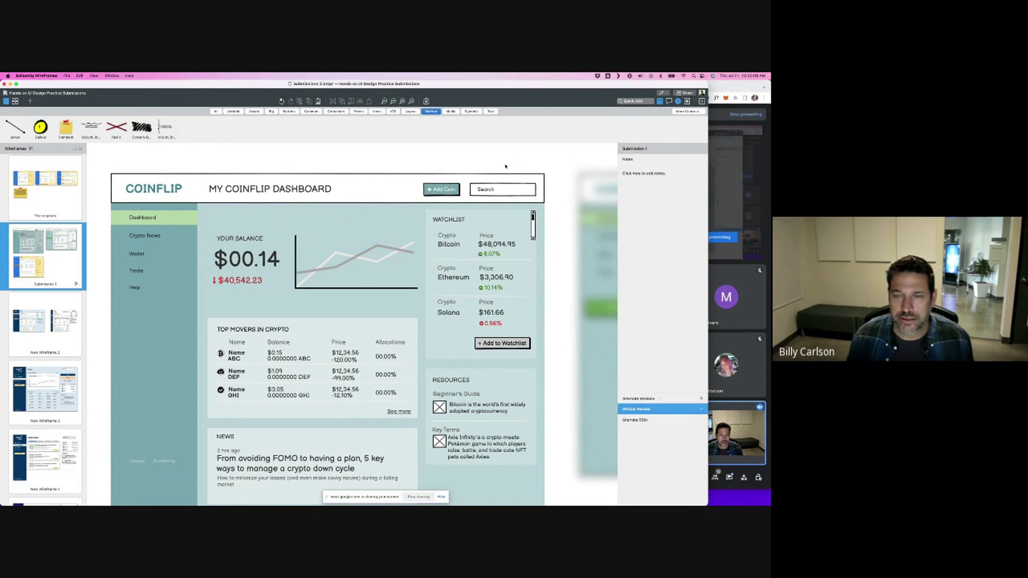
- Recolor the highlight behind the sidebar's Dashboard link with a light teal that matches the dashboard background
scroll(444, 190, "right", 1)
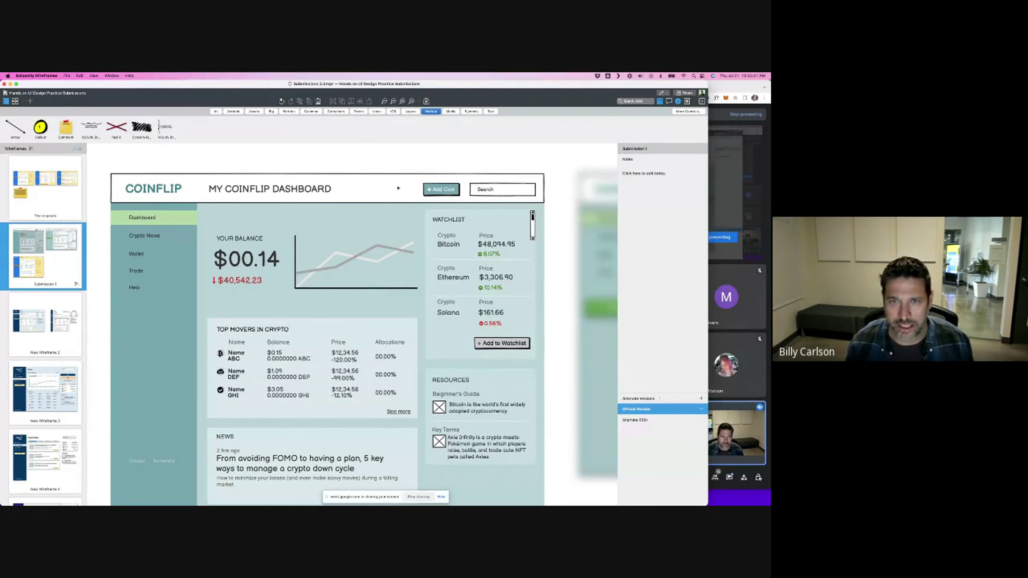
left_click(182, 224)
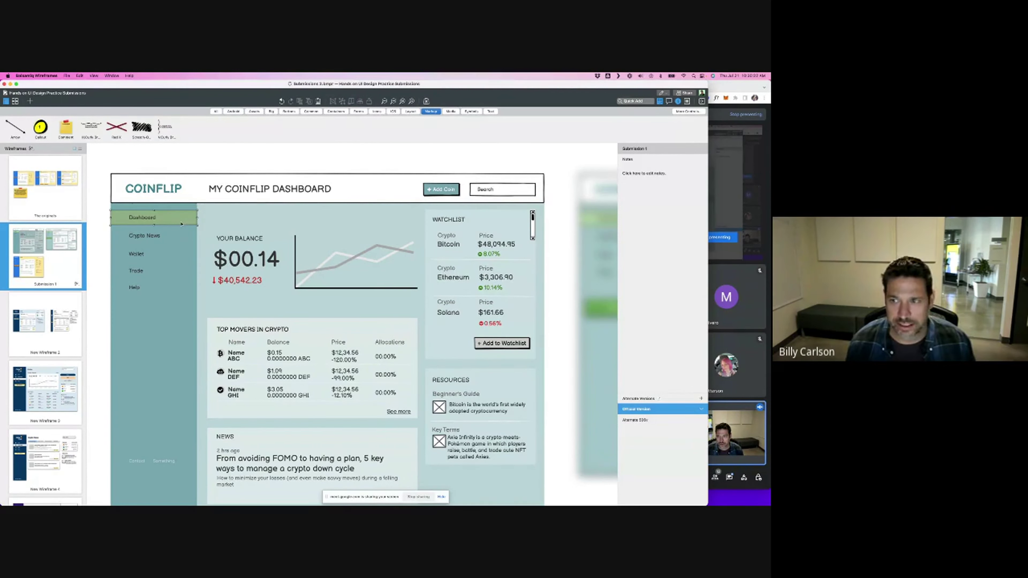
left_click(699, 240)
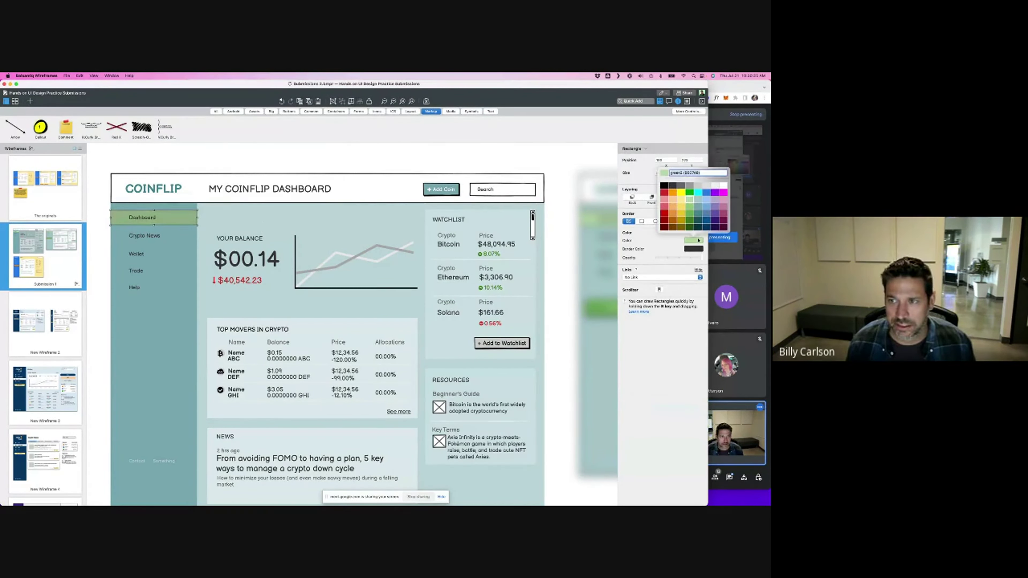
left_click(656, 194)
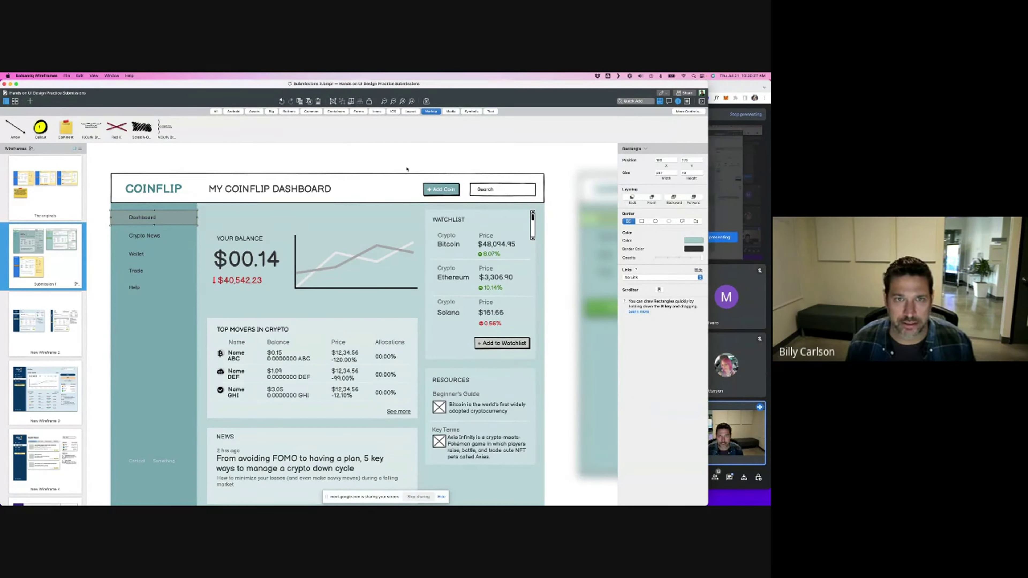
left_click(399, 163)
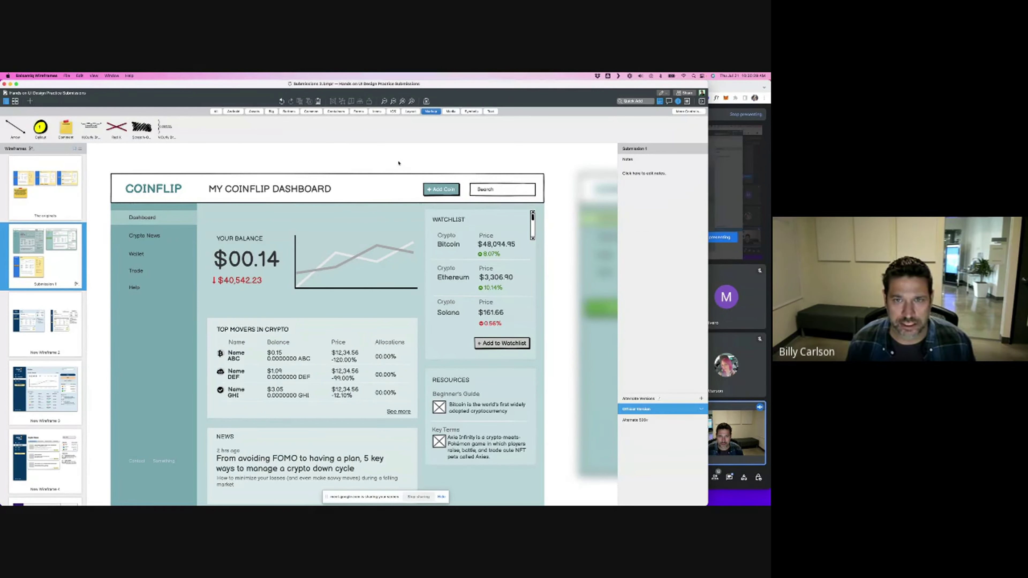
- Move the MY COINFLIP DASHBOARD title out of the header to just above the balance section and compare with the original Wallet page
scroll(398, 163, "down", 2)
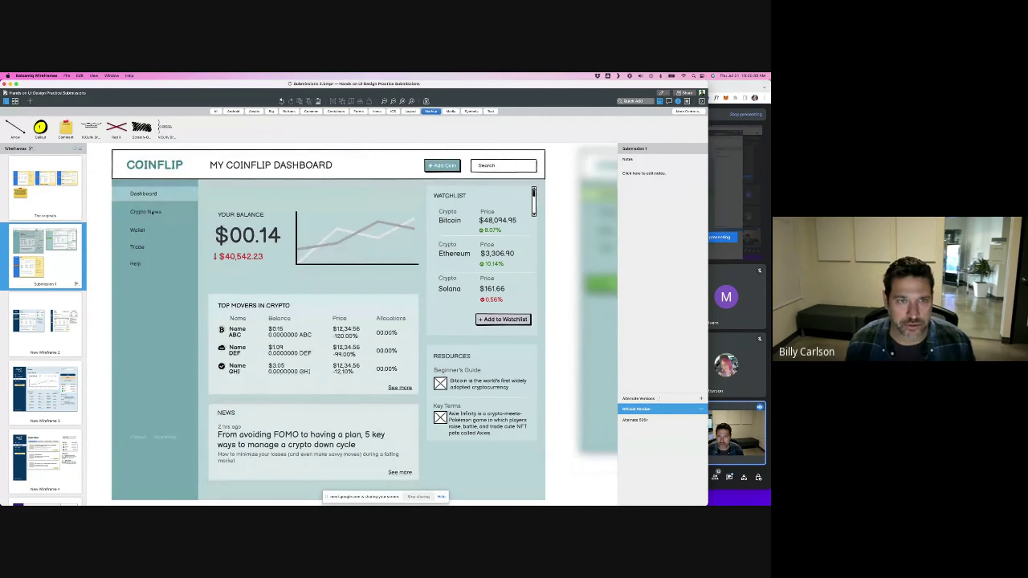
left_click_drag(246, 165, 247, 194)
left_click(48, 189)
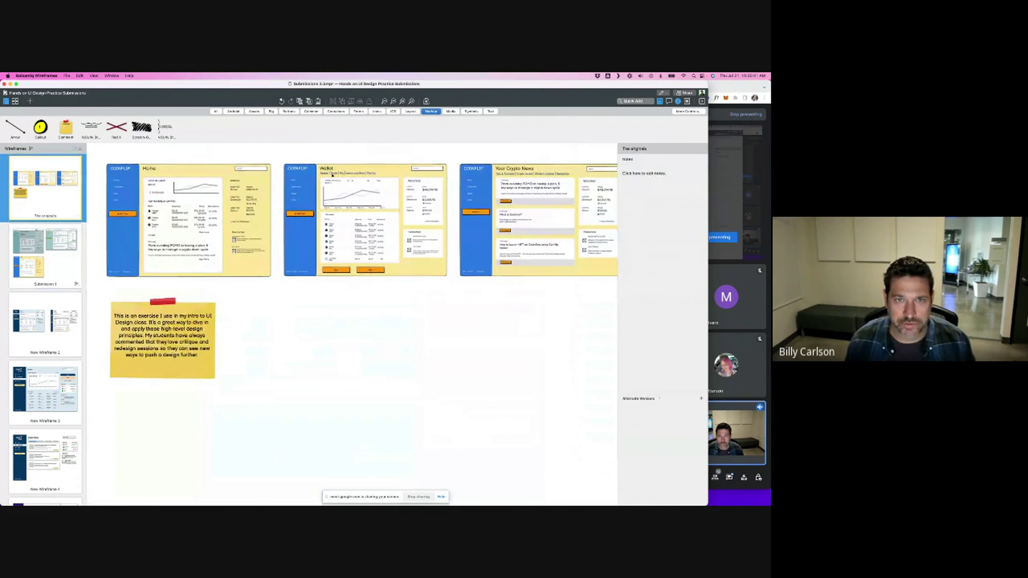
scroll(371, 174, "up", 5)
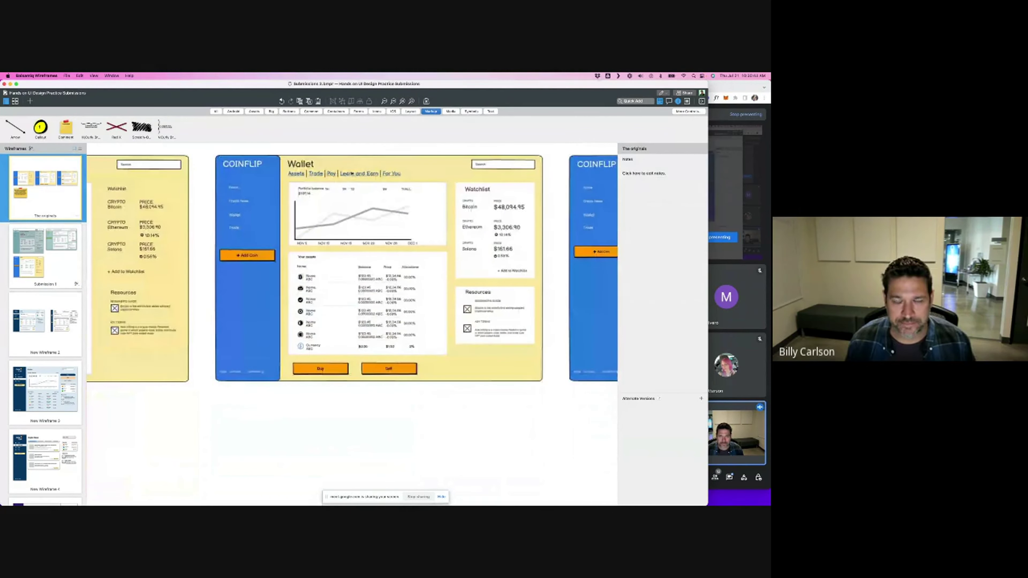
left_click(33, 250)
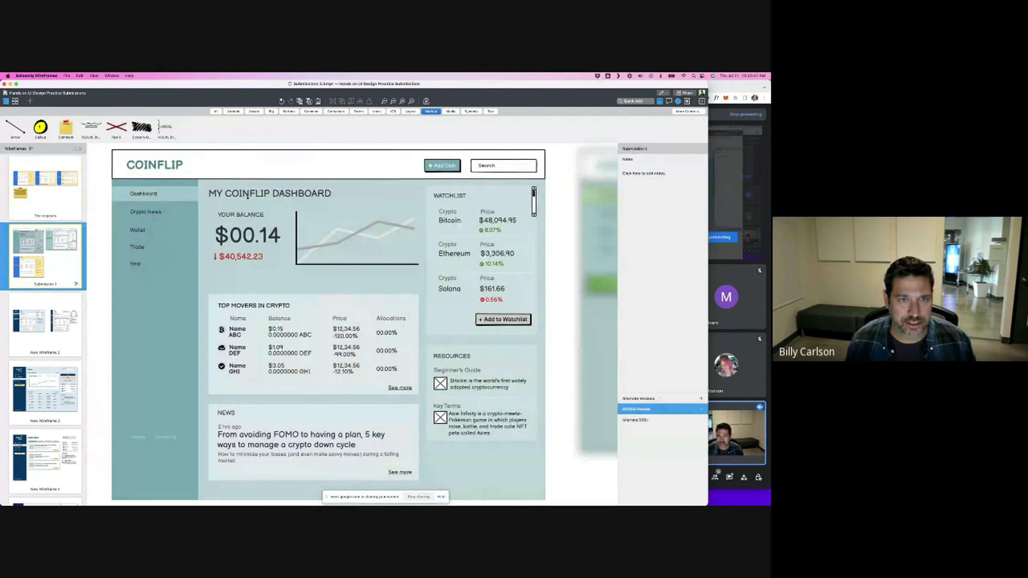
- Try the MY COINFLIP DASHBOARD title in the header again and return it to its place above the balance section
left_click(270, 193)
left_click_drag(269, 192, 270, 166)
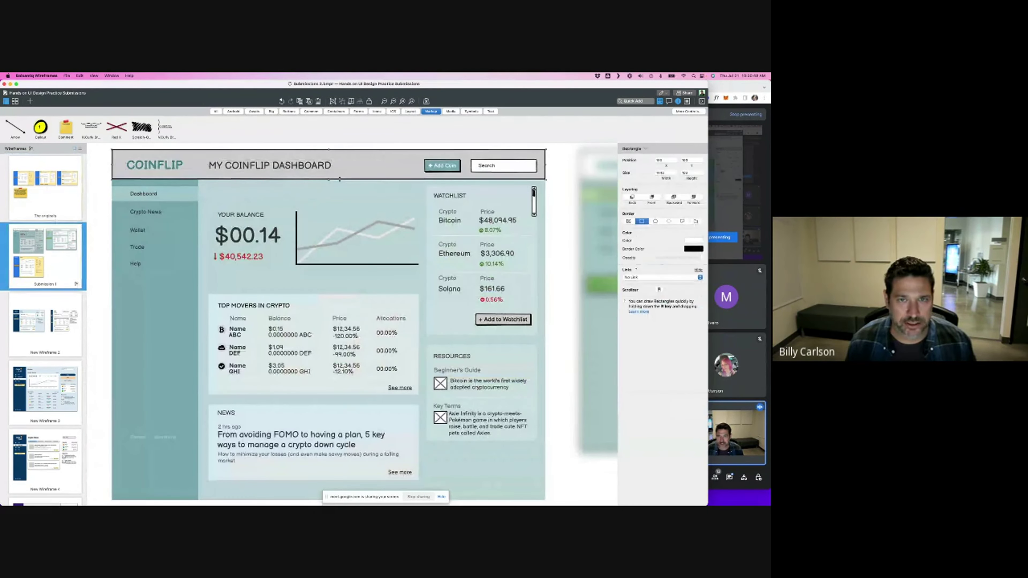
left_click(329, 198)
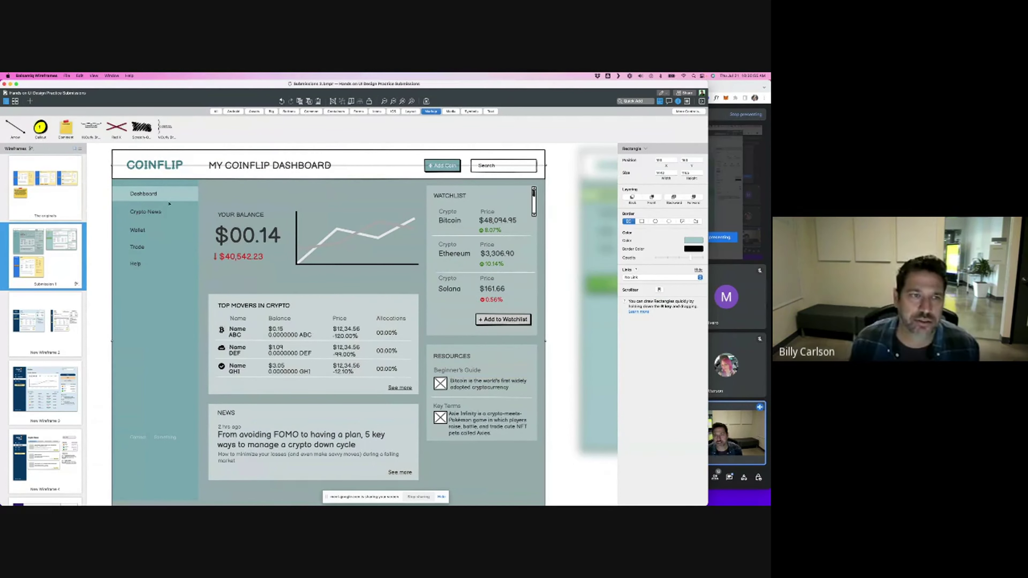
left_click(98, 186)
key("super+z")
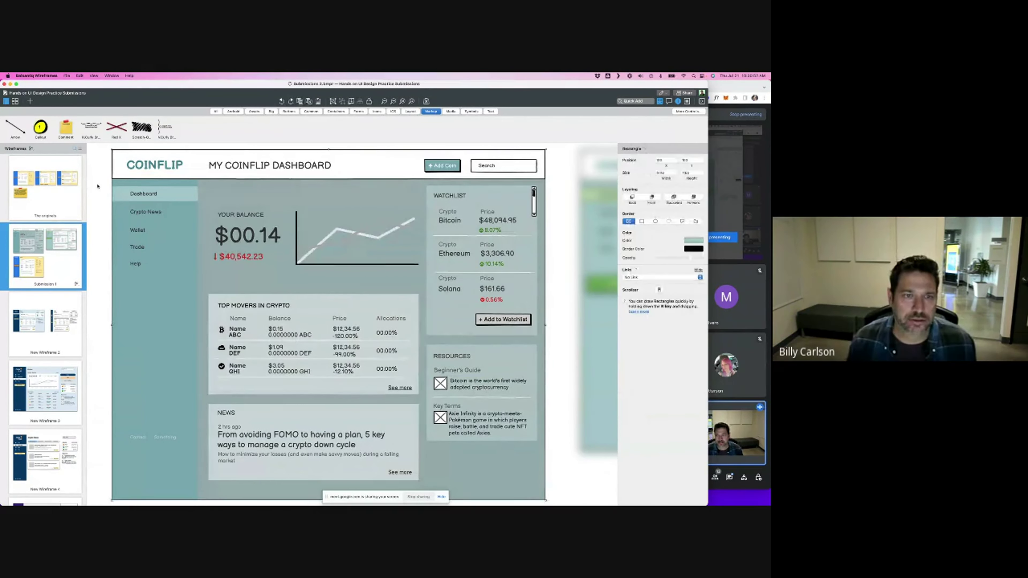
key("super+z")
left_click_drag(247, 166, 248, 194)
- Try the sidebar links and their highlight slightly lower, level with the balance heading, and undo the move
left_click_drag(102, 184, 178, 272)
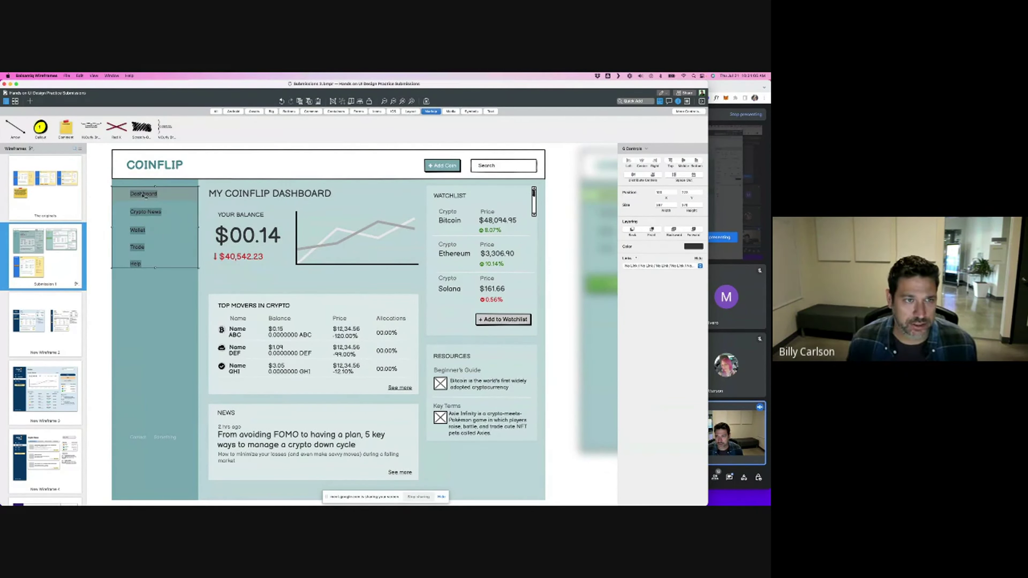
left_click_drag(143, 196, 141, 214)
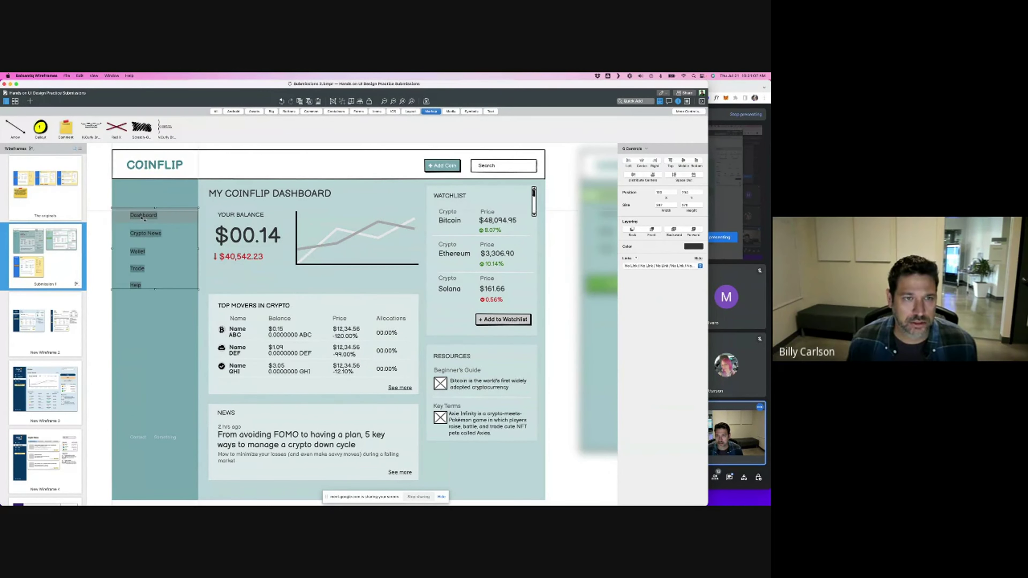
key("super+z")
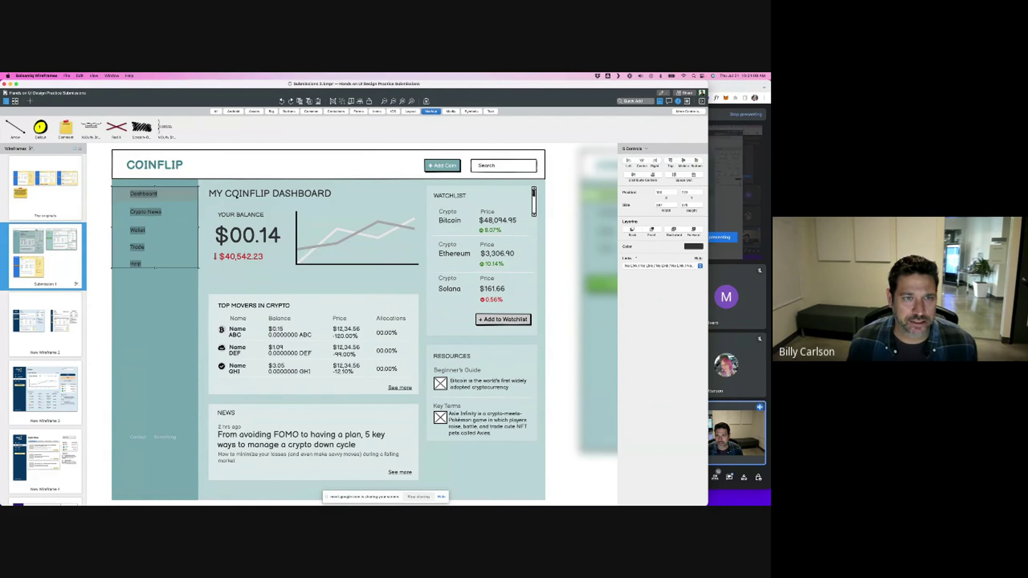
- Extend the dashboard's teal background downward to make room below the News card
scroll(280, 279, "down", 2)
scroll(280, 279, "down", 4)
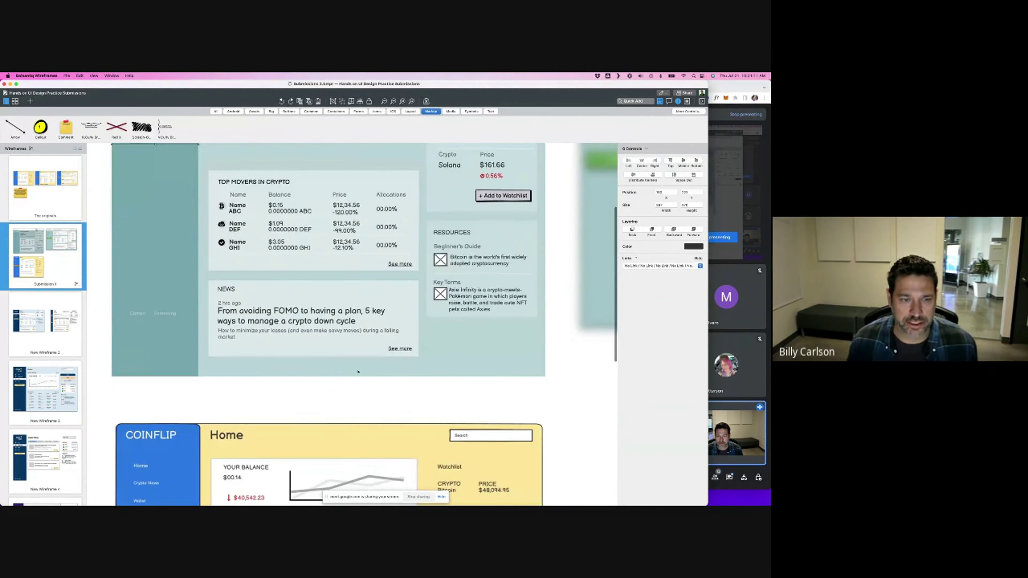
left_click(336, 371)
left_click_drag(332, 380, 329, 409)
- Move the balance section, chart, Top Movers card and News card down together to leave more space below the dashboard title
left_click_drag(423, 416, 208, 165)
scroll(210, 170, "up", 7)
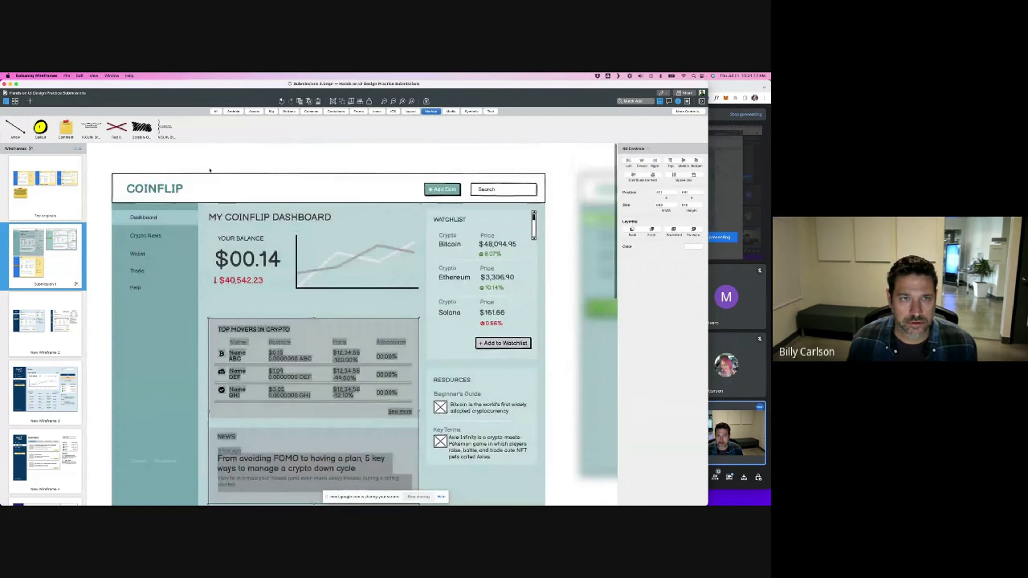
left_click(233, 259, "shift")
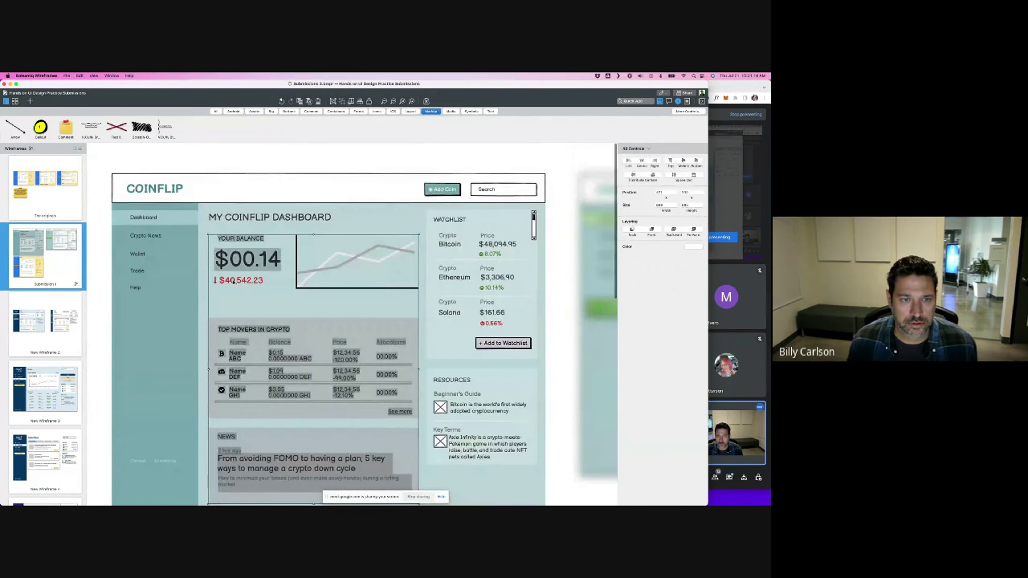
left_click(220, 281, "shift")
left_click(310, 261, "shift")
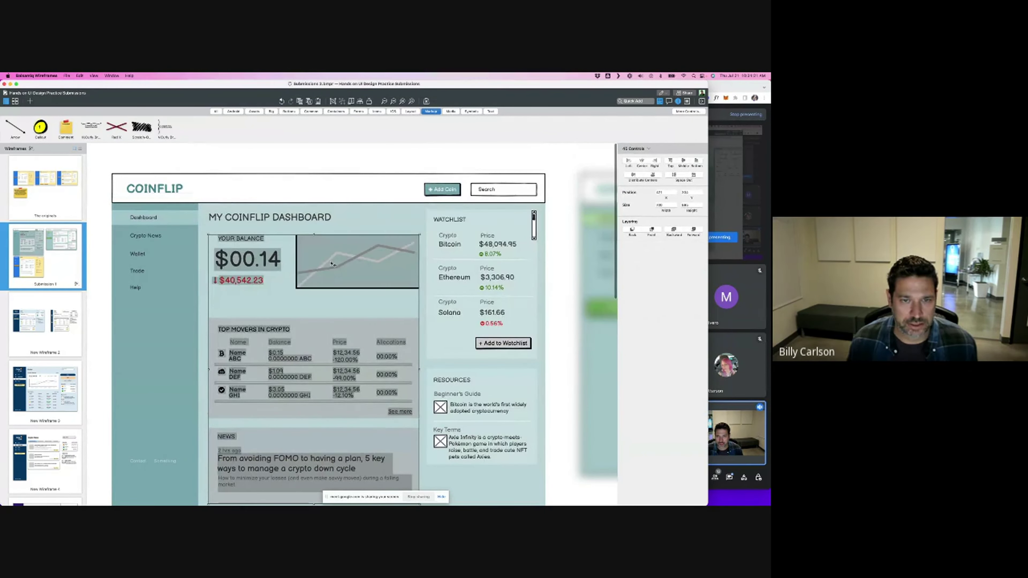
left_click_drag(310, 260, 332, 289)
left_click(234, 219)
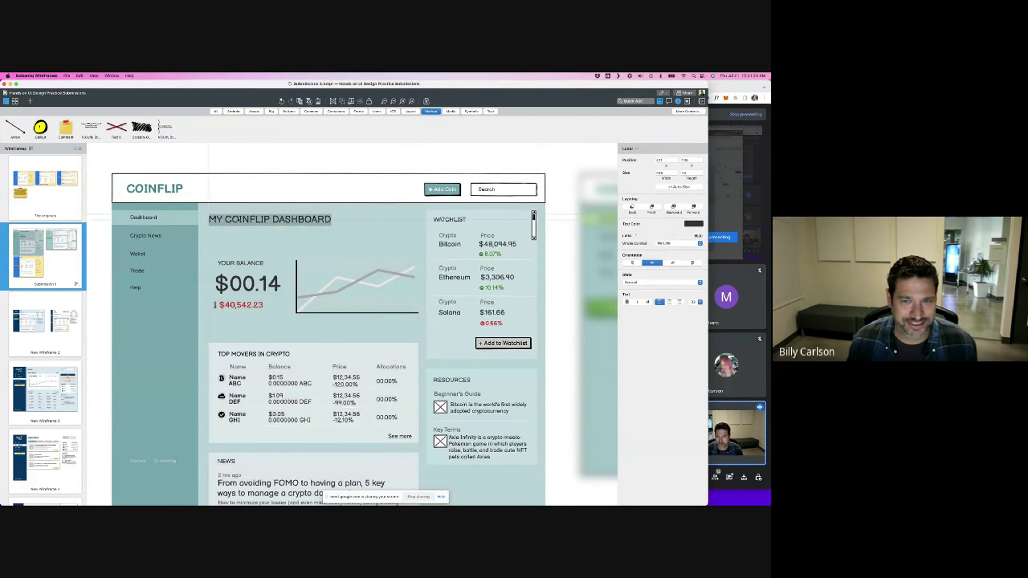
left_click(312, 153)
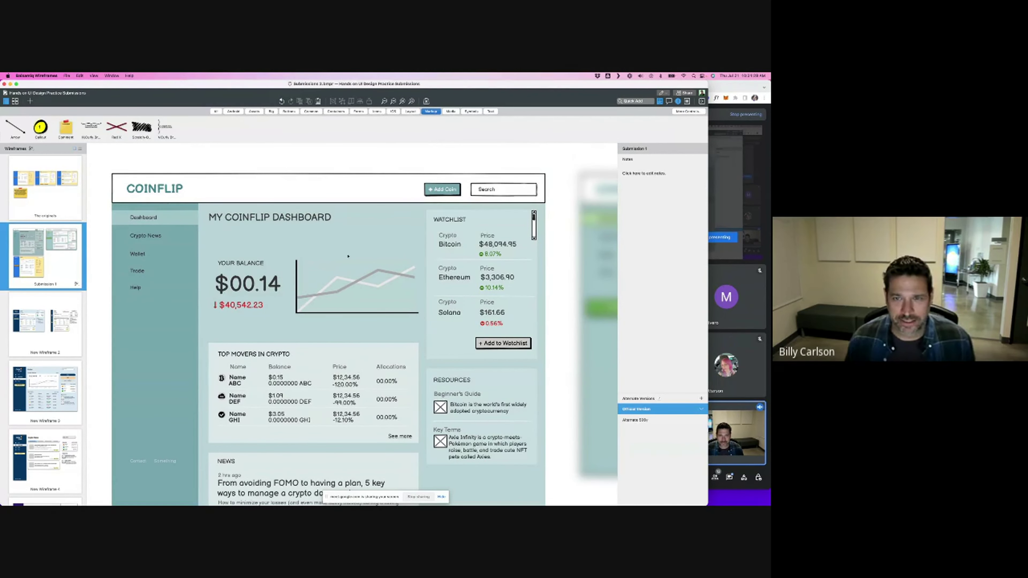
- Review the revised dashboard's spacing and compare it with the original Wallet and Your Crypto News pages
scroll(400, 266, "down", 3)
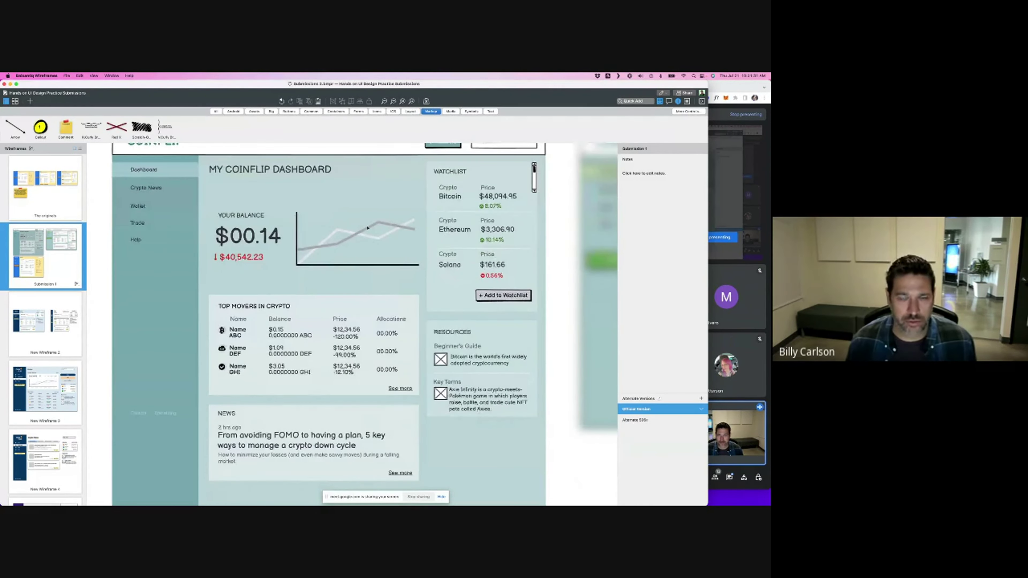
scroll(367, 227, "down", 1)
scroll(366, 227, "right", 4)
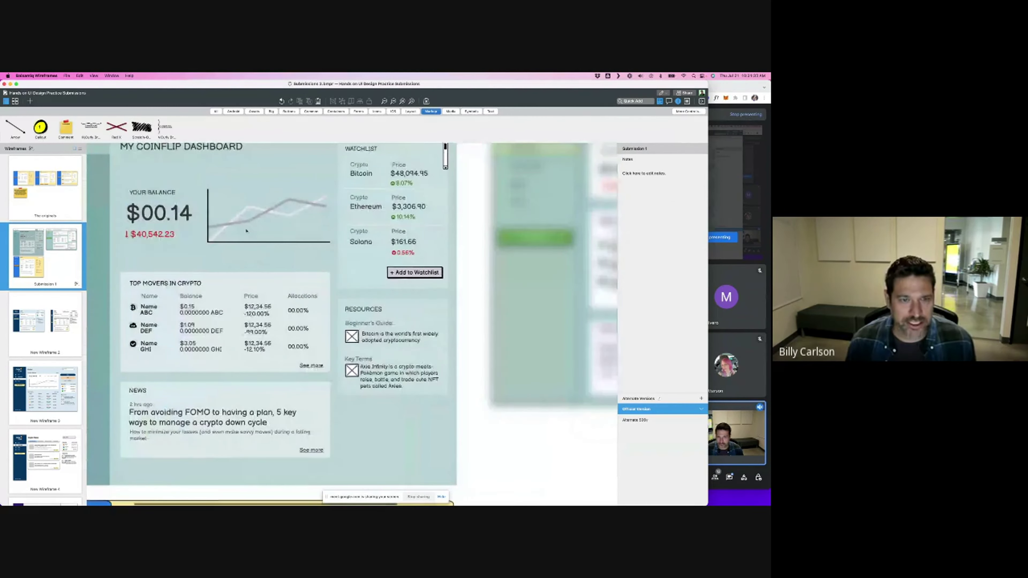
scroll(191, 286, "up", 2)
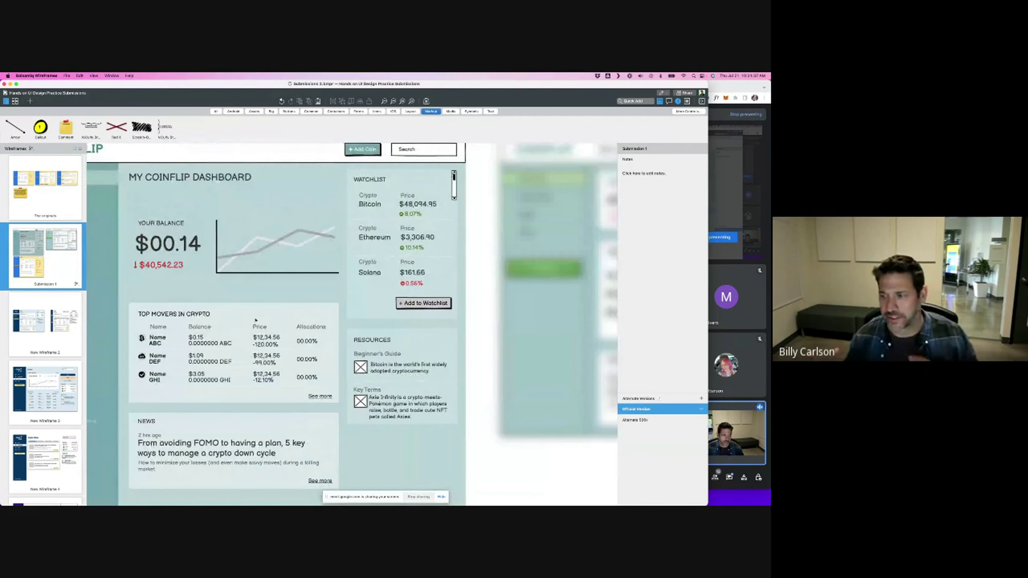
left_click(35, 196)
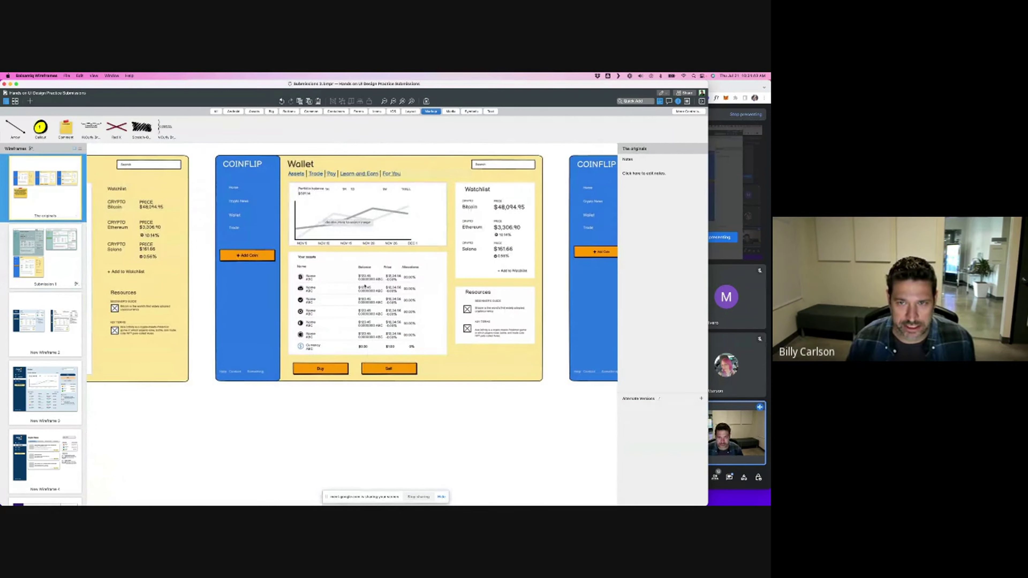
scroll(486, 278, "right", 10)
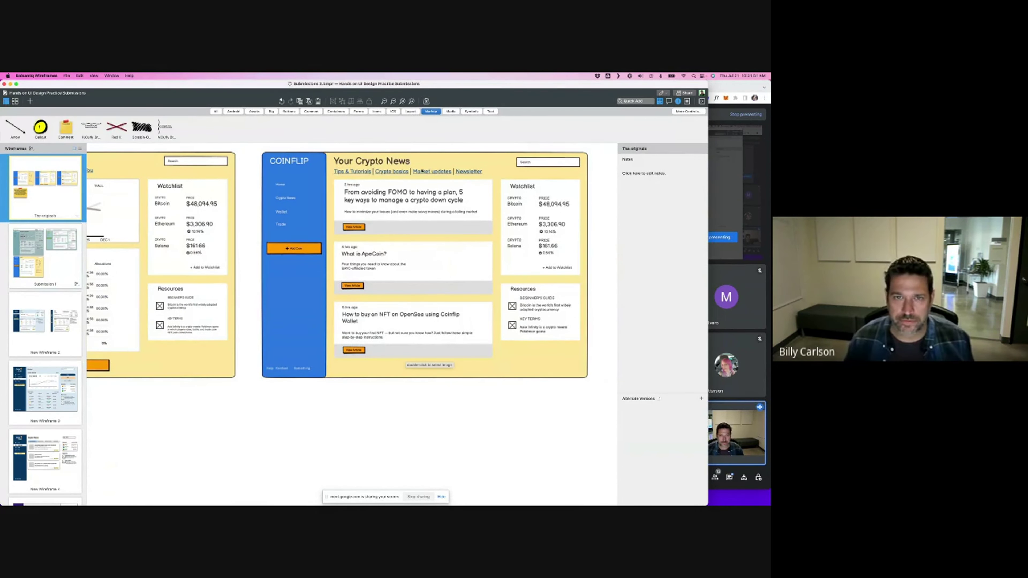
left_click(37, 252)
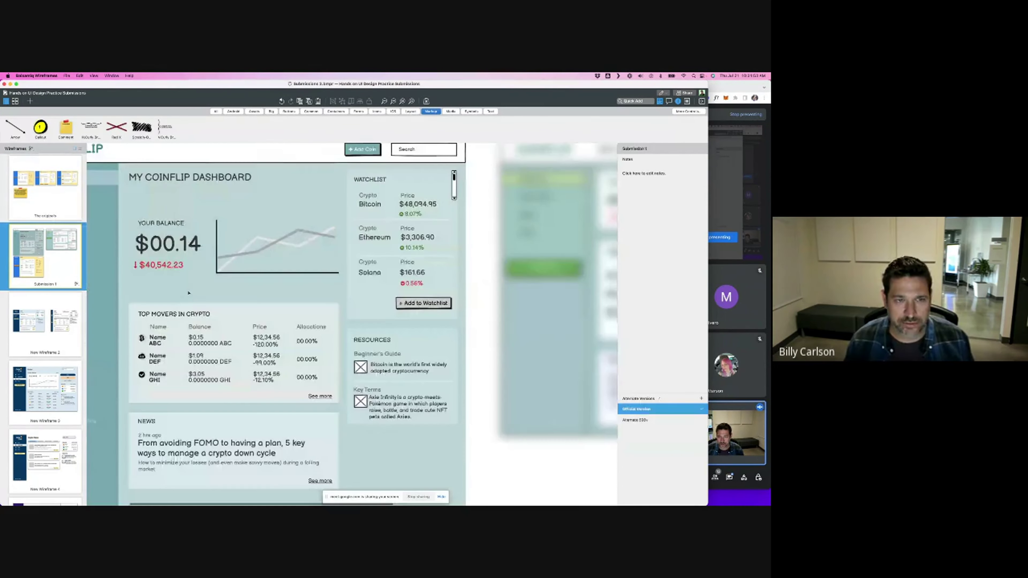
- Reduce the font size of all three pairs of Crypto and Price labels in the Watchlist card
scroll(276, 327, "up", 1)
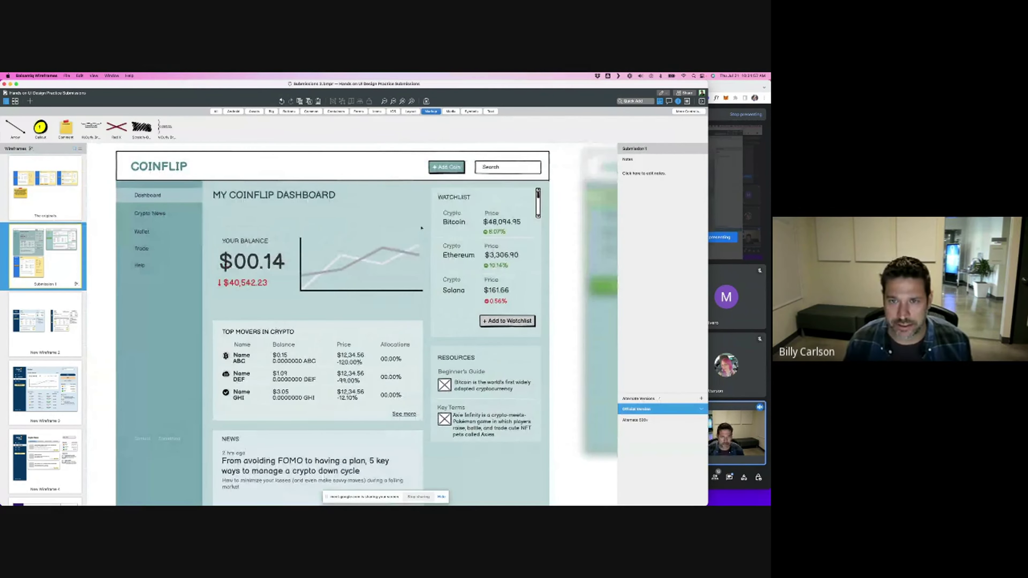
left_click(459, 213)
left_click(490, 214, "shift")
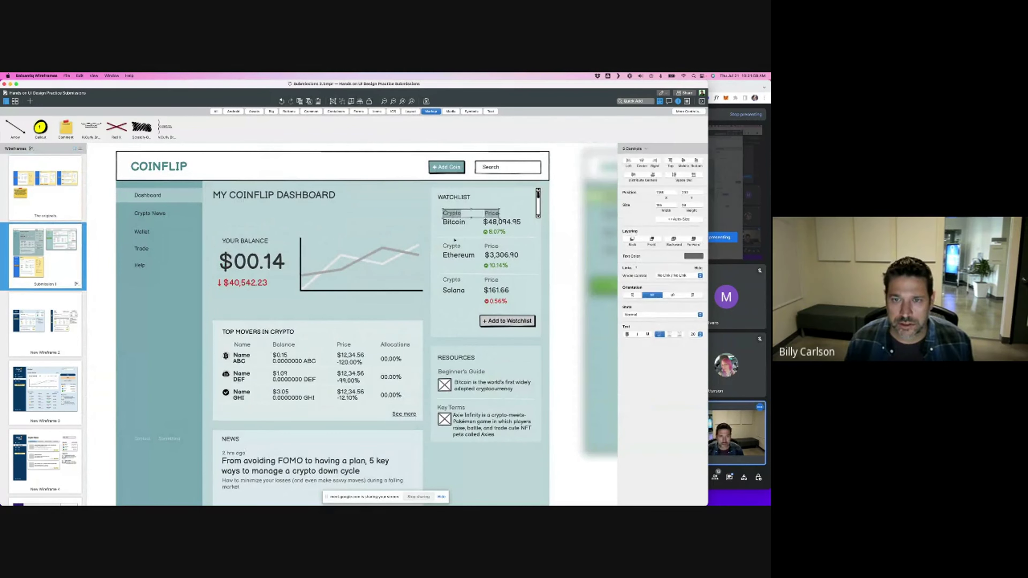
left_click(452, 247, "shift")
left_click(491, 246, "shift")
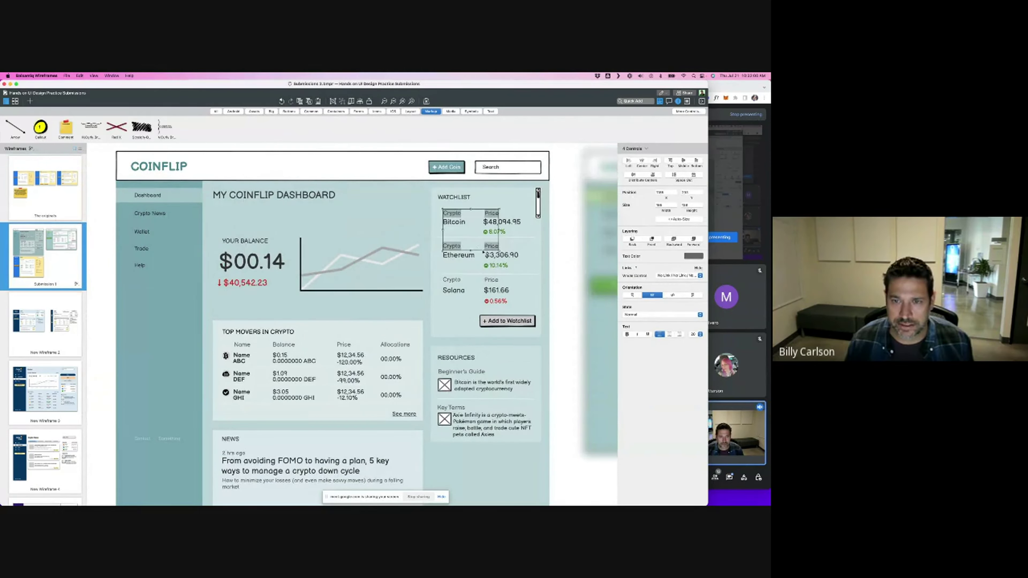
left_click(452, 280, "shift")
left_click(488, 281, "shift")
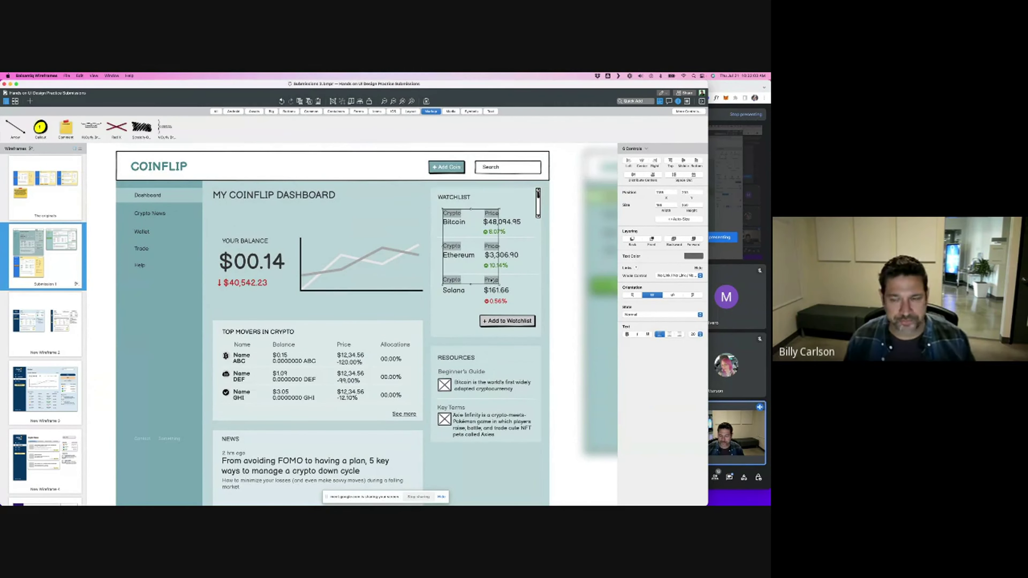
left_click(696, 334)
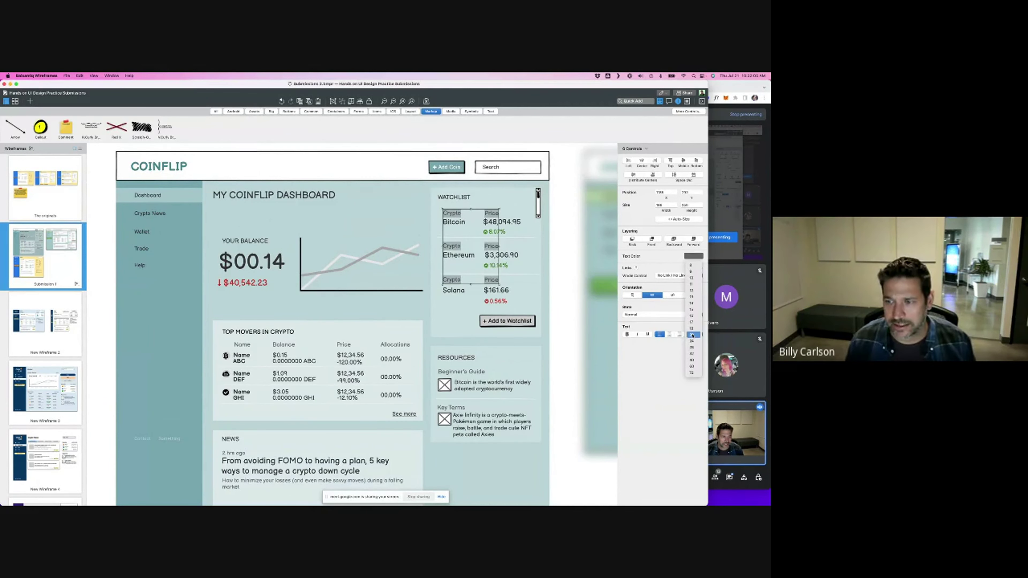
left_click(695, 323)
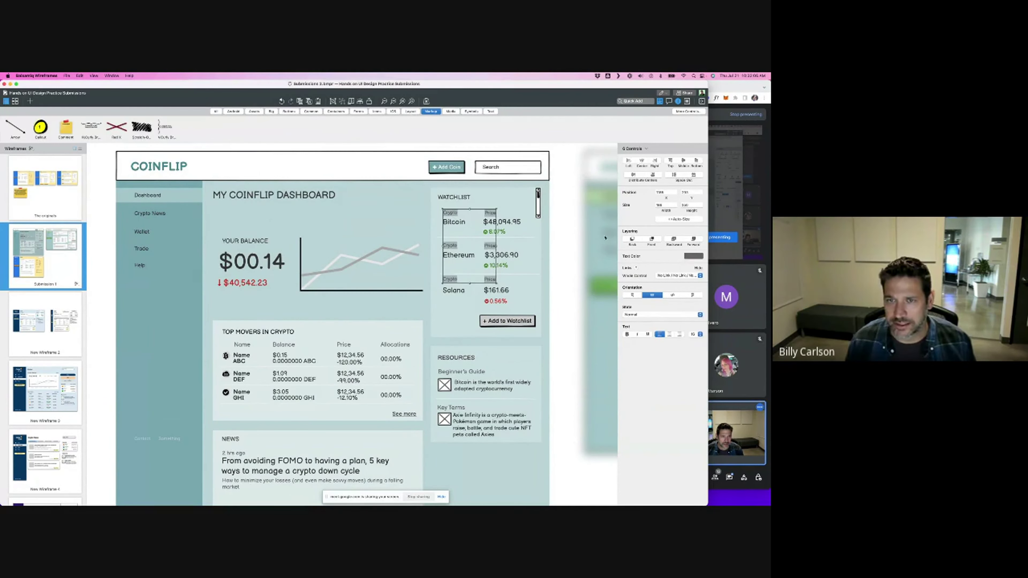
left_click(569, 235)
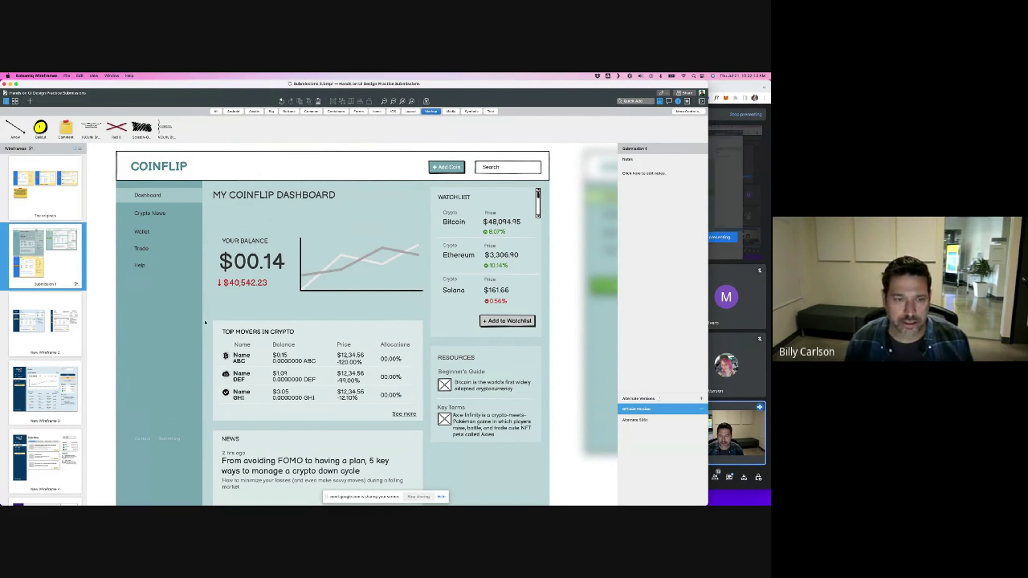
- Reduce the font size of the Name, Balance, Price and Allocations column headings in the Top Movers in Crypto card
left_click_drag(229, 339, 309, 348)
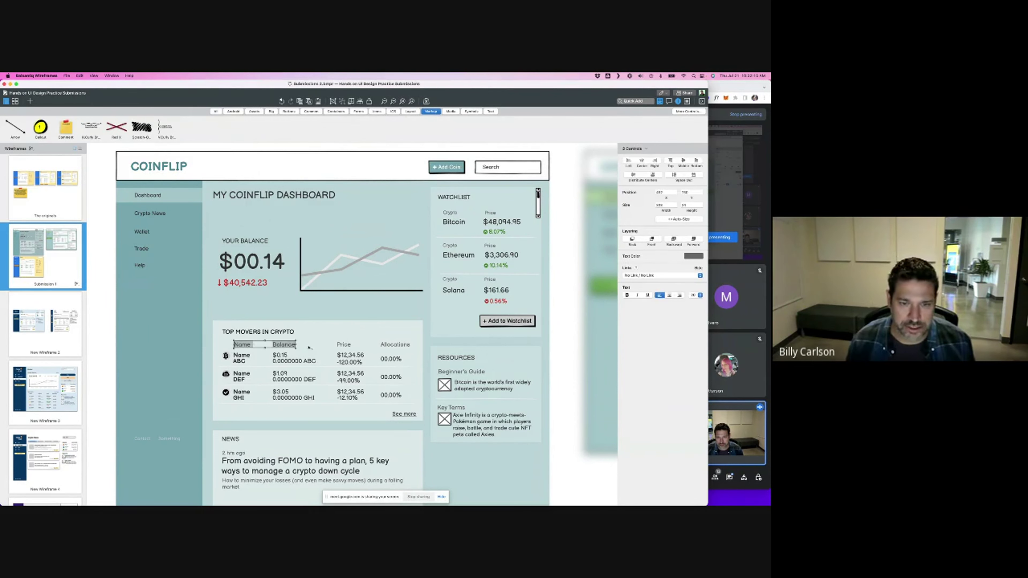
left_click(341, 345, "shift")
left_click(385, 345, "shift")
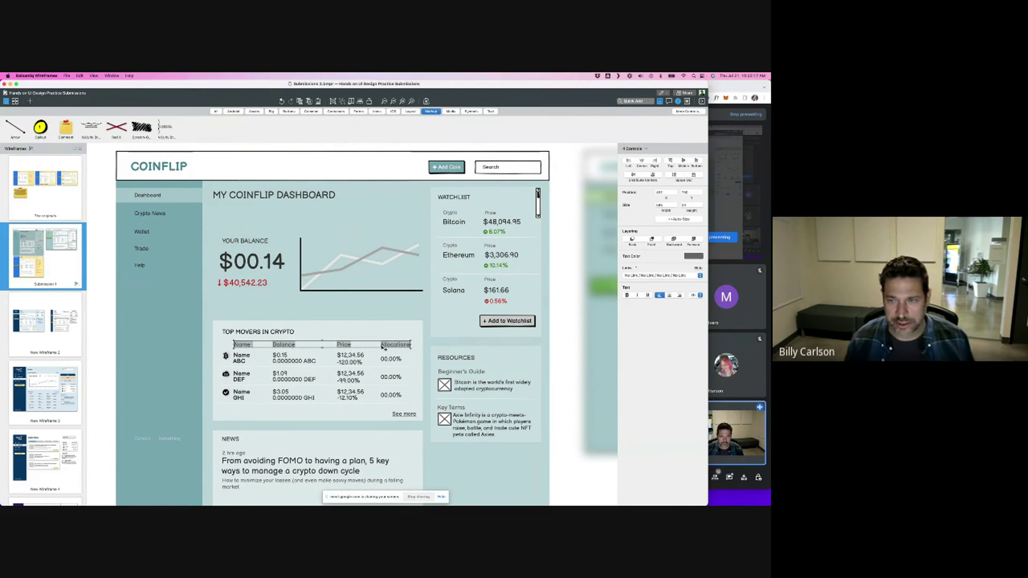
left_click(697, 297)
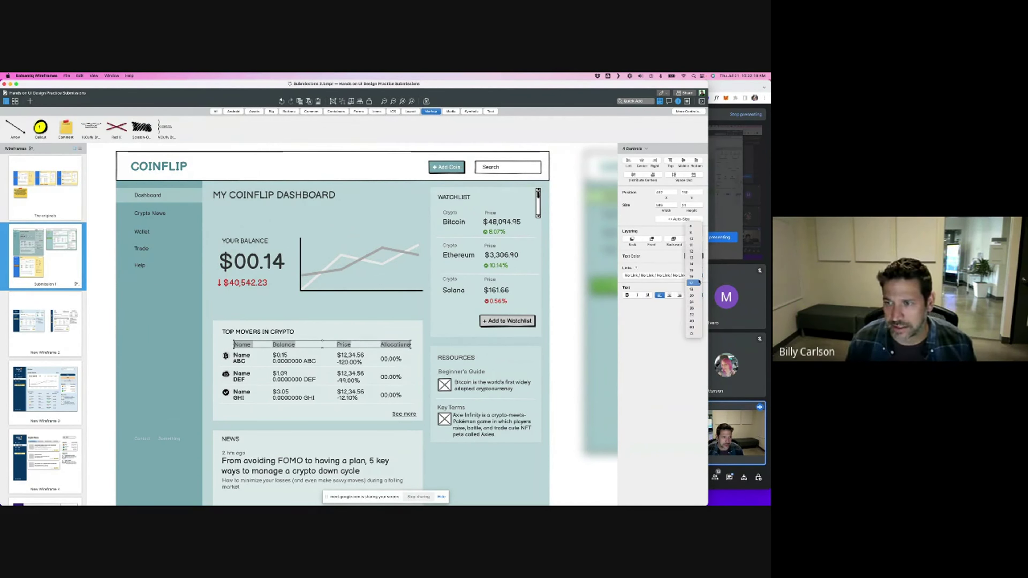
left_click(693, 278)
left_click(491, 213)
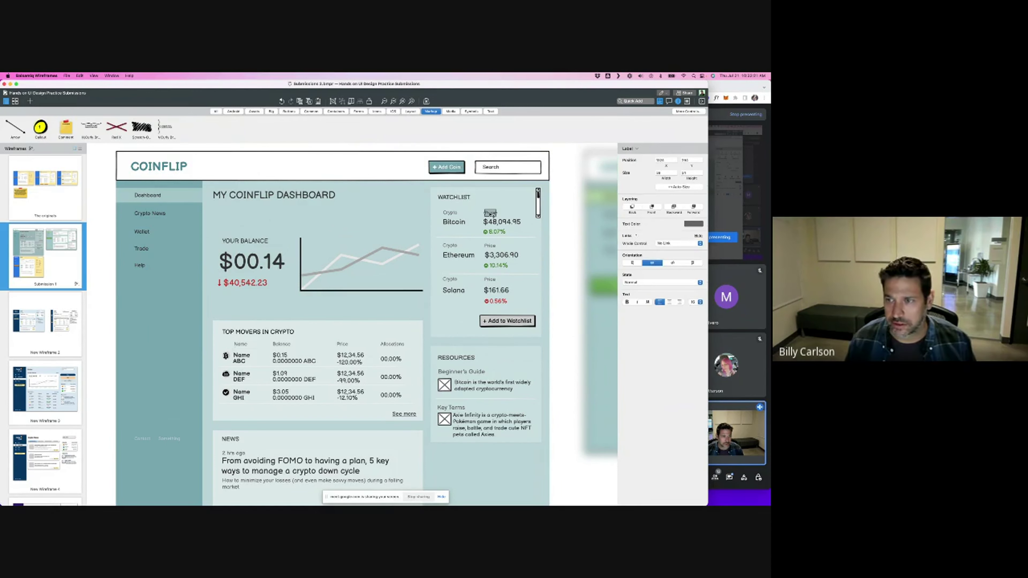
left_click(555, 340)
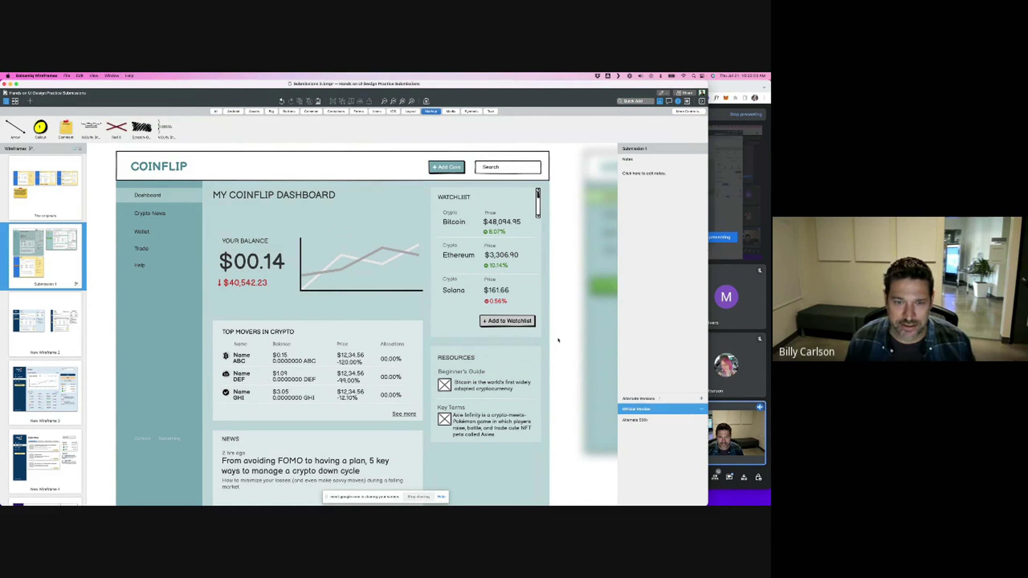
- Right-align the text of the Price heading and all price and percentage values beneath it in the Top Movers card
left_click(354, 344)
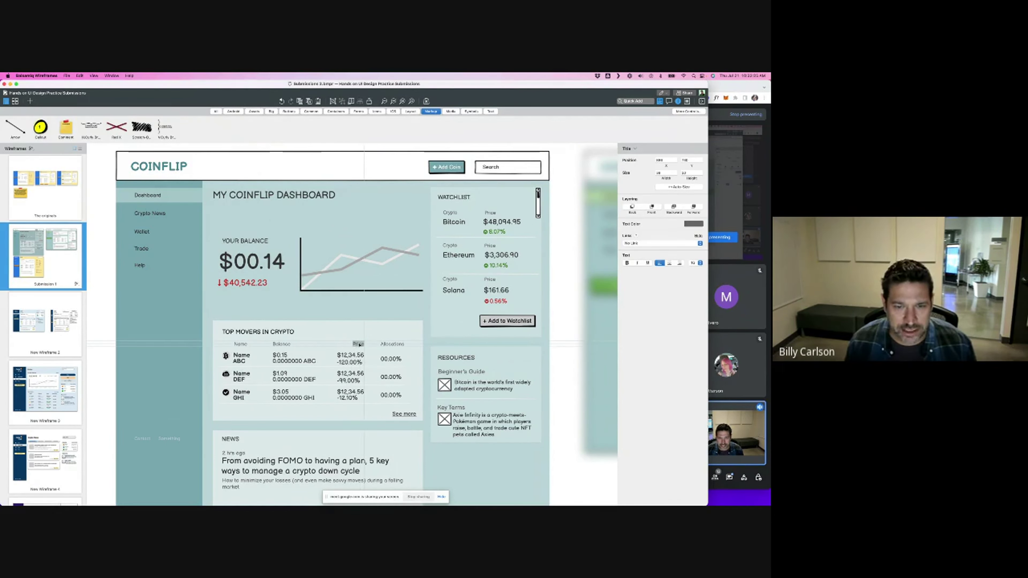
left_click(351, 359, "shift")
left_click(351, 377, "shift")
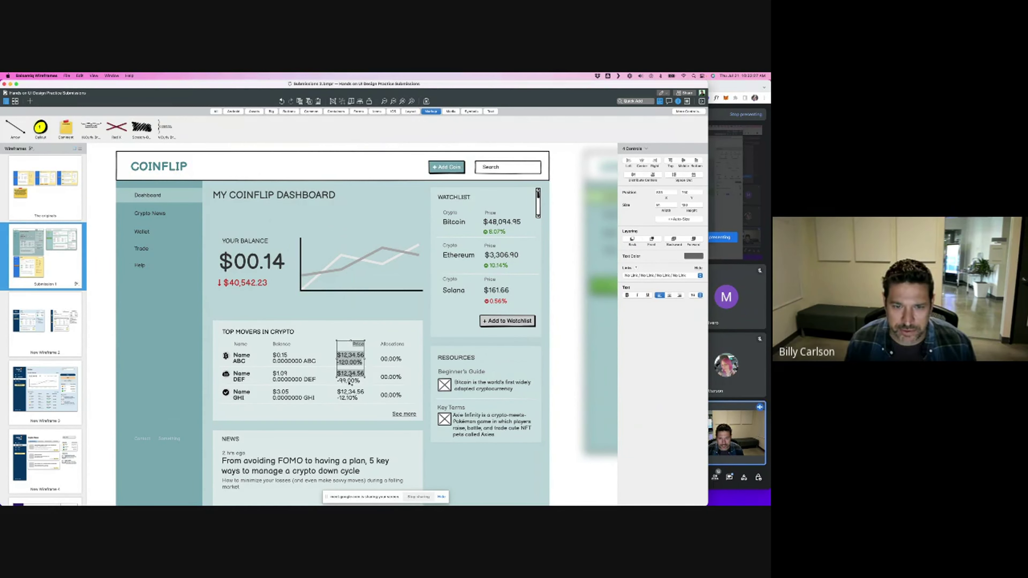
left_click(351, 395, "shift")
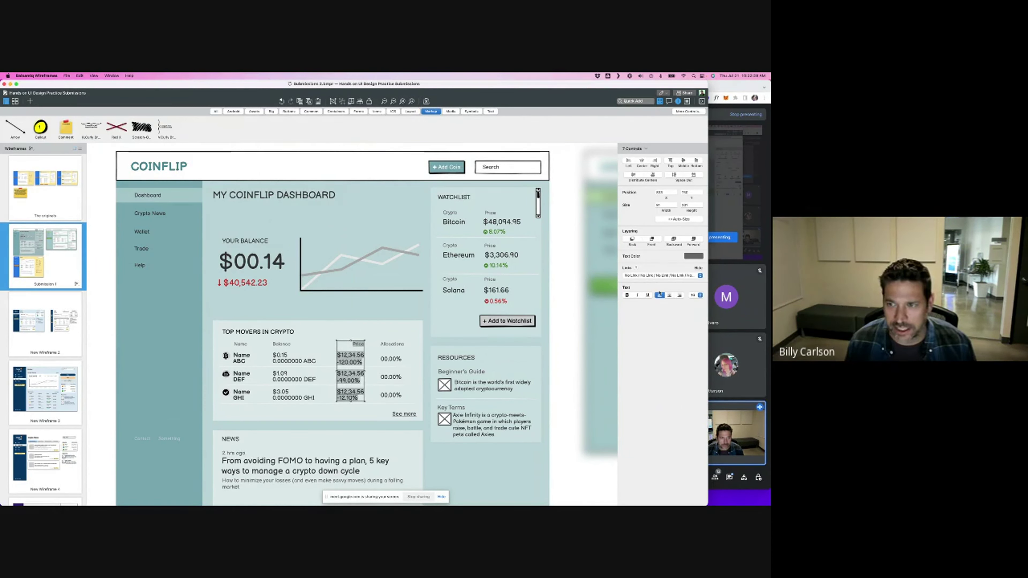
left_click(679, 295)
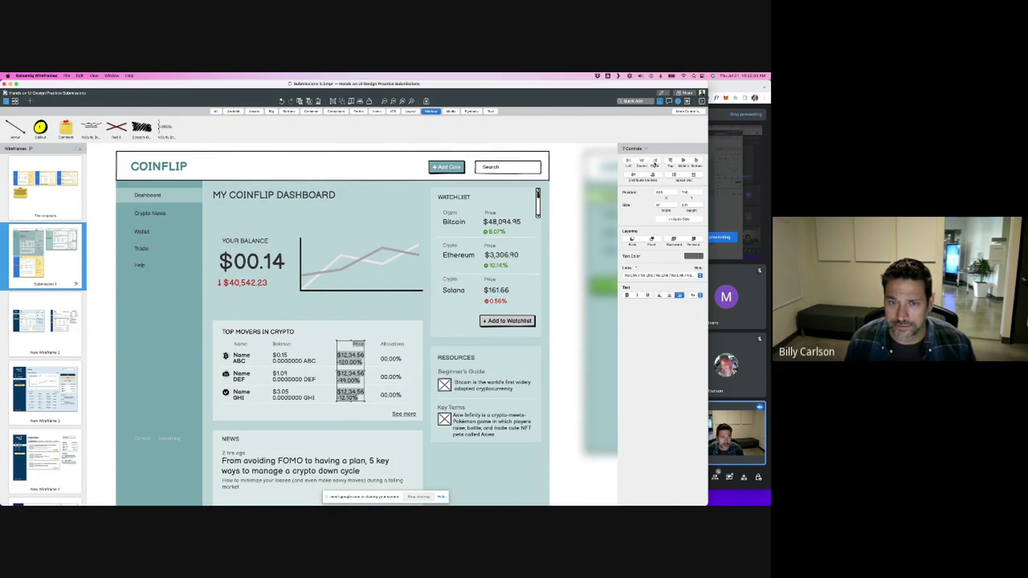
left_click(576, 301)
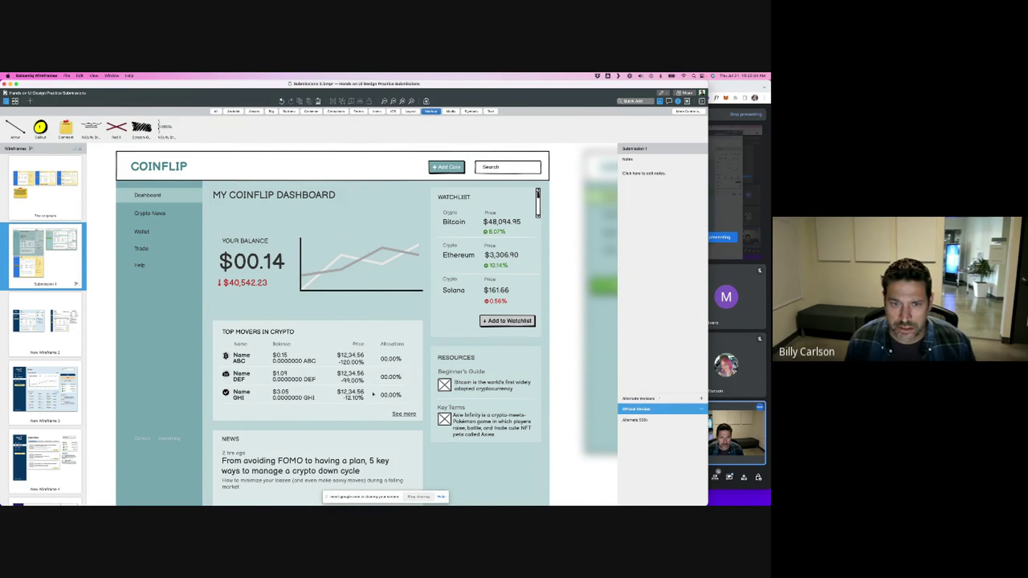
- Change the percentage in the first Top Movers row to -1.00%
double_click(349, 362)
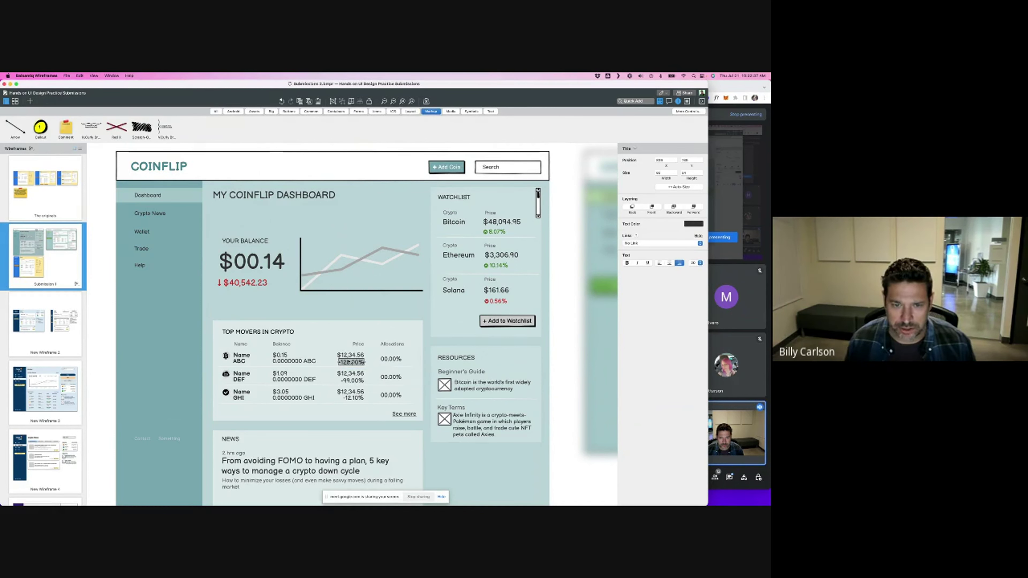
left_click(352, 372)
key("BackSpace")
key("BackSpace")
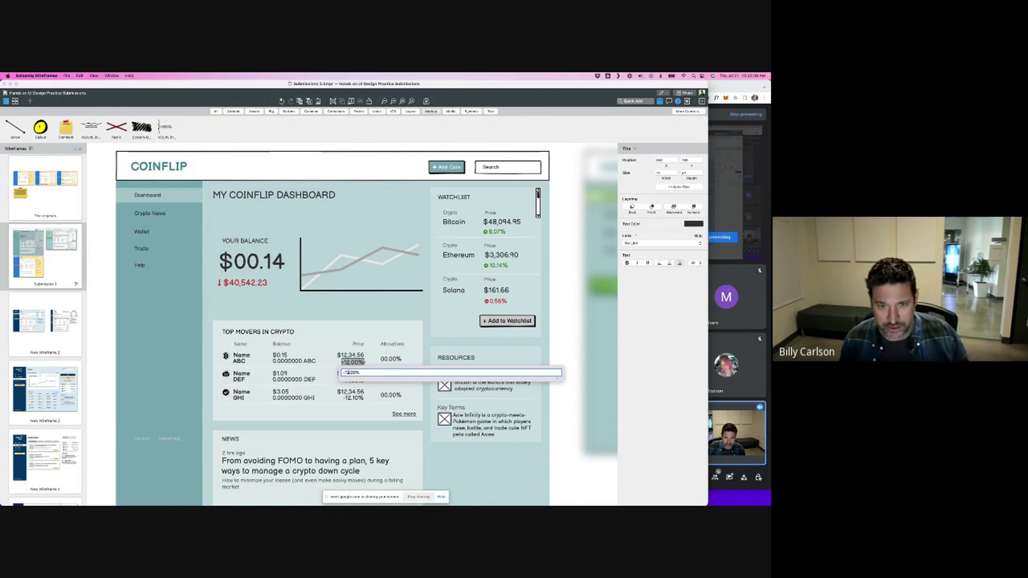
left_click(349, 356)
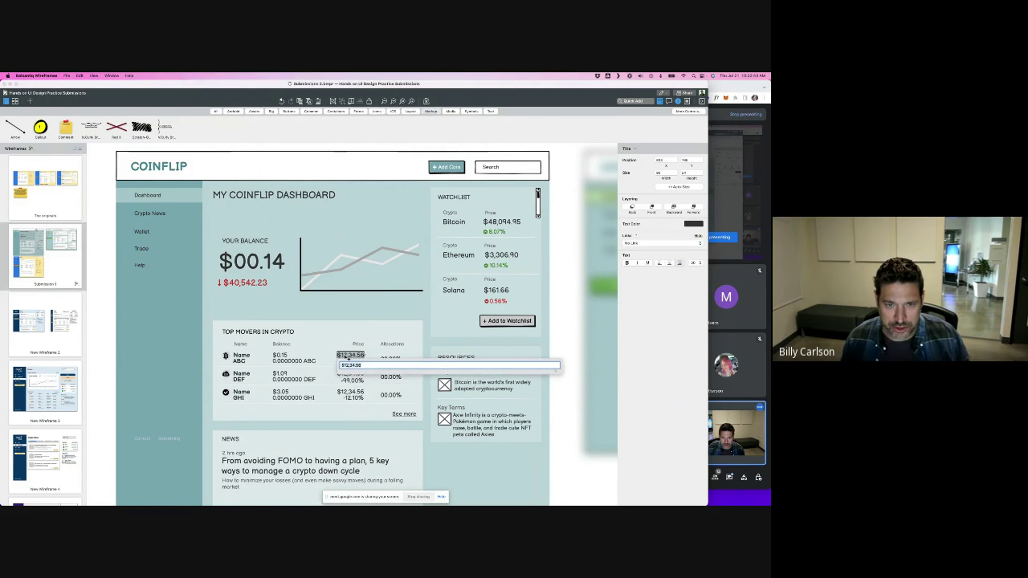
- Change the price in the second Top Movers row to $34.56
left_click(349, 374)
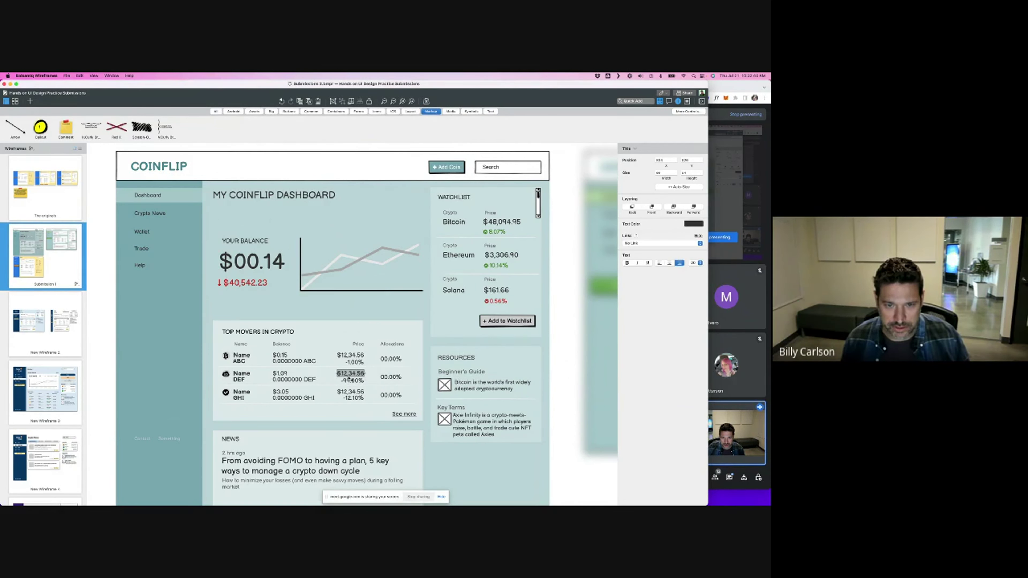
double_click(352, 377)
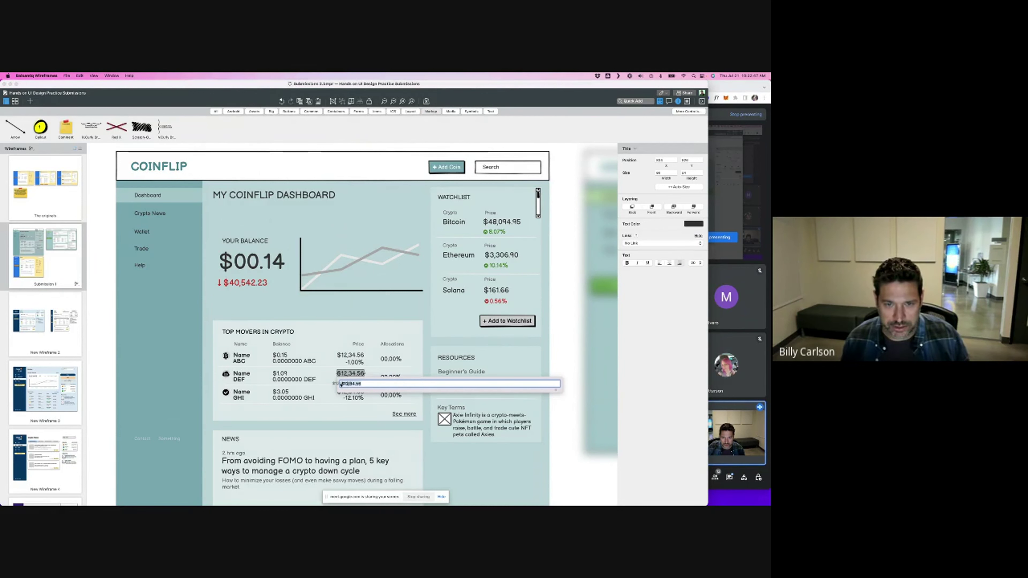
left_click(347, 383)
key("BackSpace")
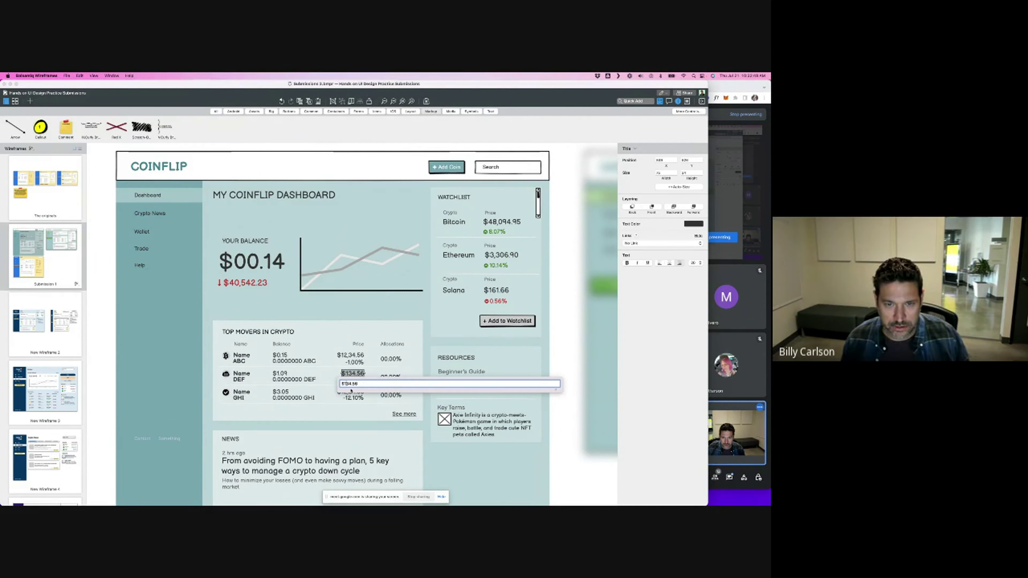
left_click(348, 379)
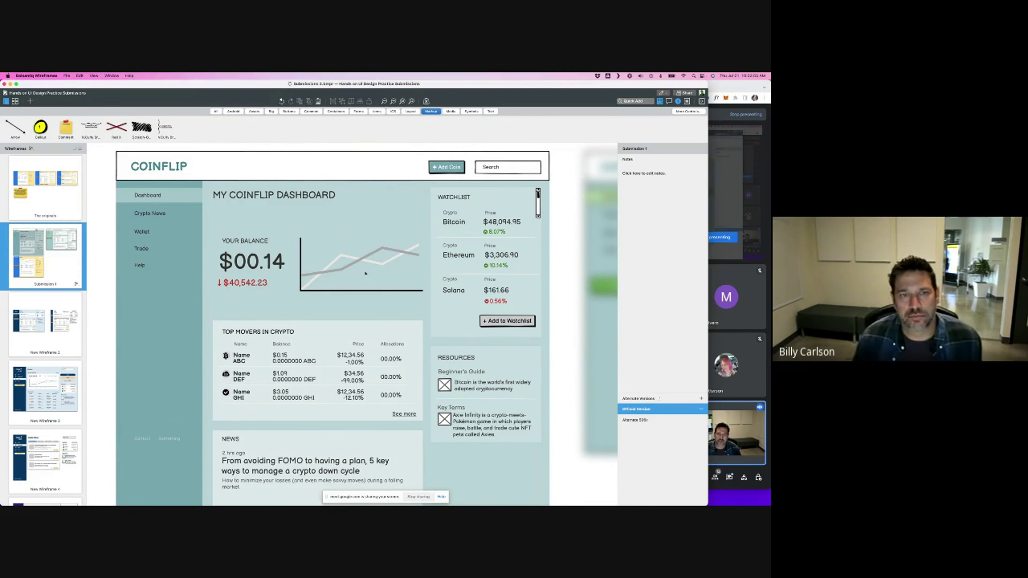
- Compare the revised dashboard with the blurred copy of the original design beside it
scroll(365, 274, "down", 1)
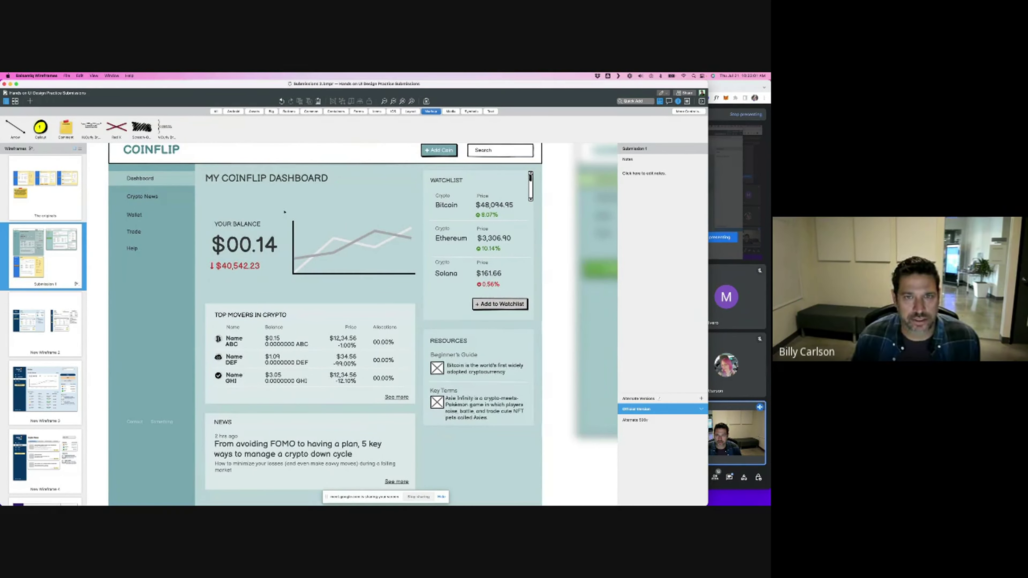
scroll(287, 211, "right", 10)
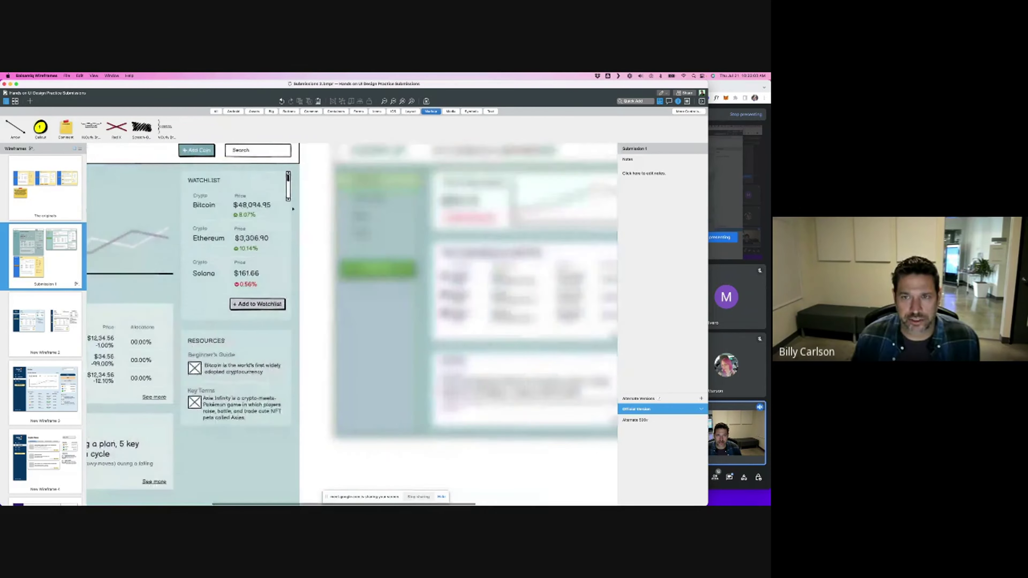
scroll(293, 209, "right", 8)
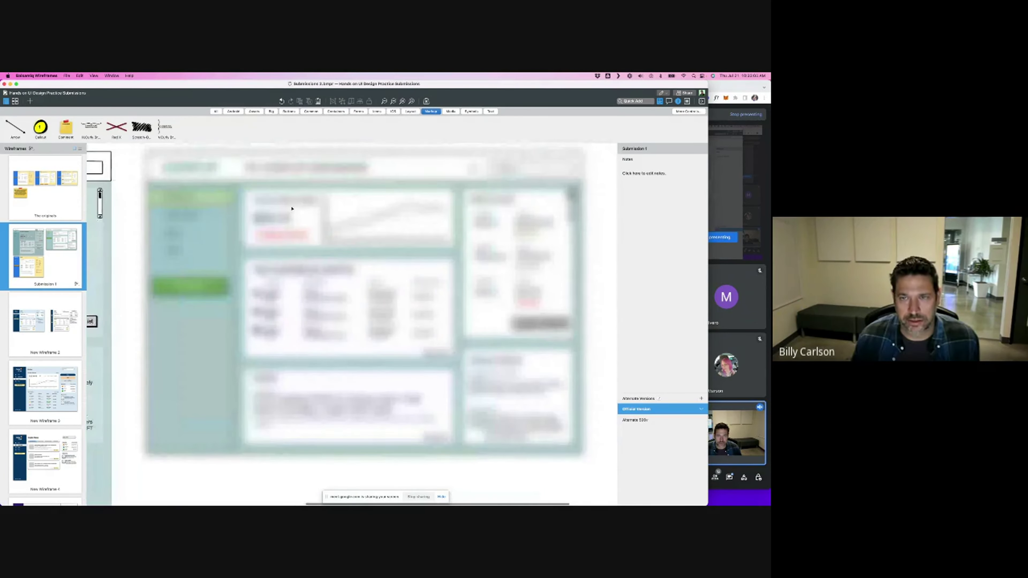
scroll(291, 209, "up", 1)
scroll(293, 207, "left", 13)
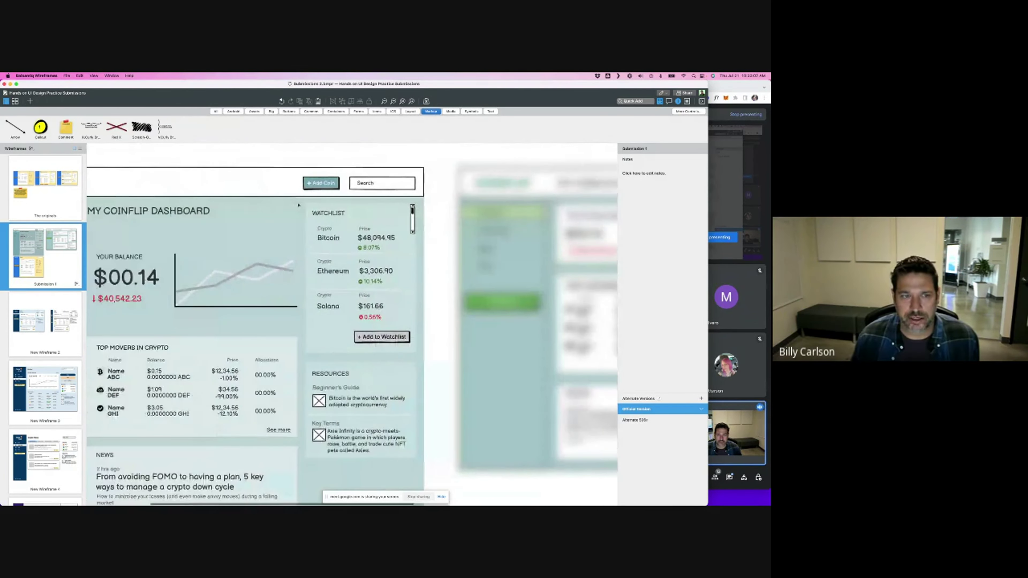
scroll(298, 205, "left", 5)
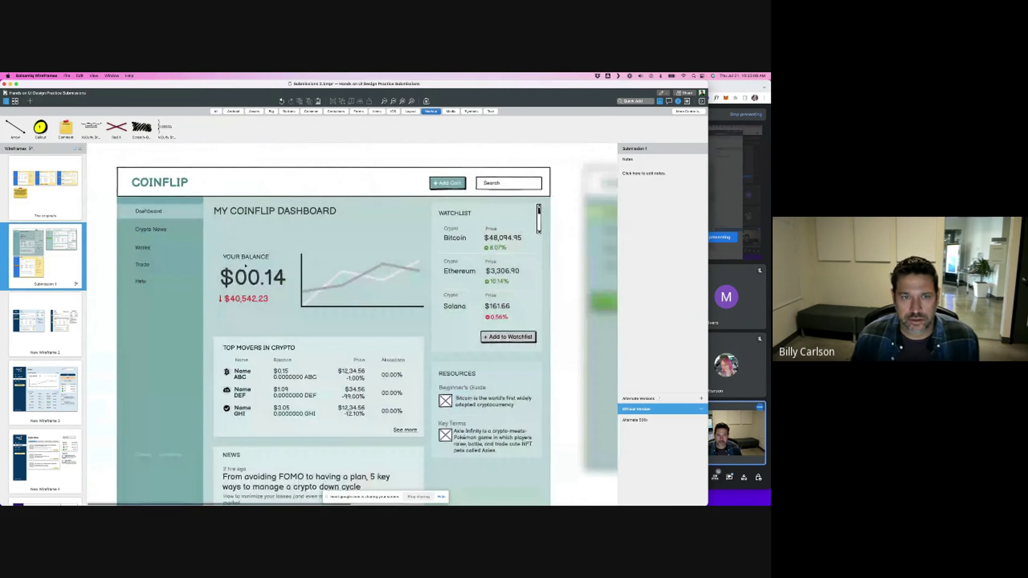
scroll(235, 240, "down", 1)
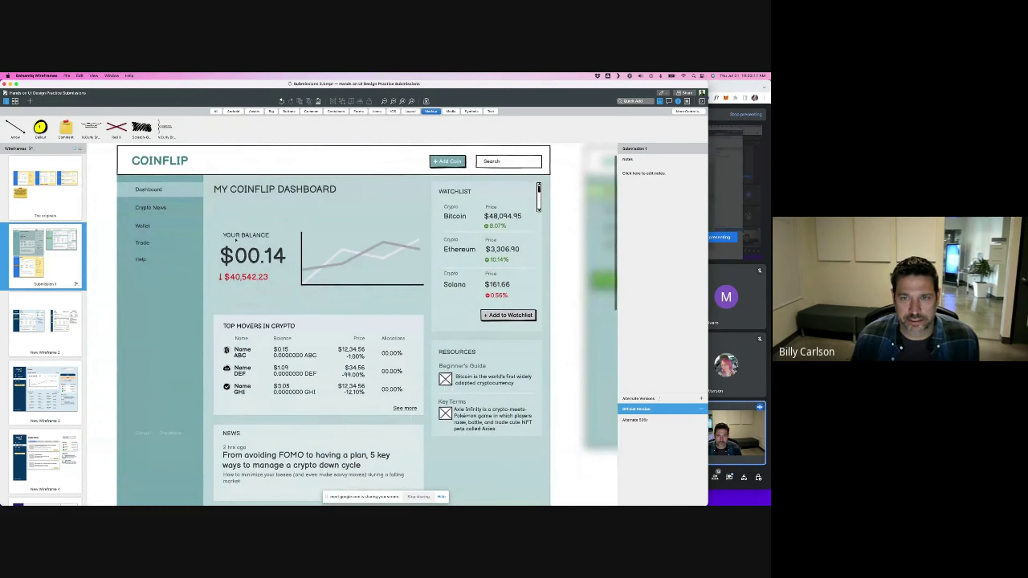
- Recolor the Add to Watchlist button light teal to match the dashboard's palette
left_click(508, 315)
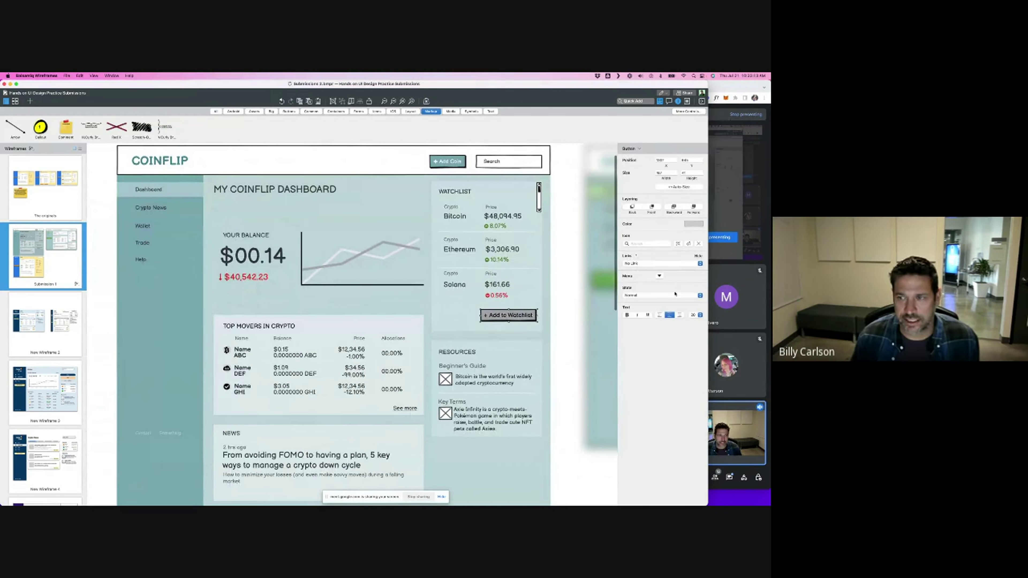
left_click(694, 224)
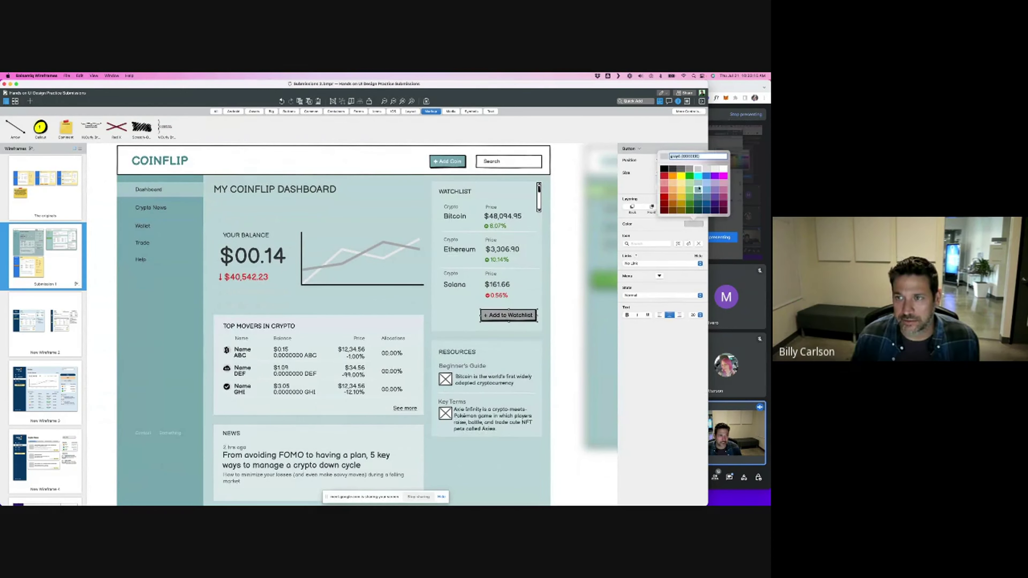
left_click(698, 188)
left_click(564, 288)
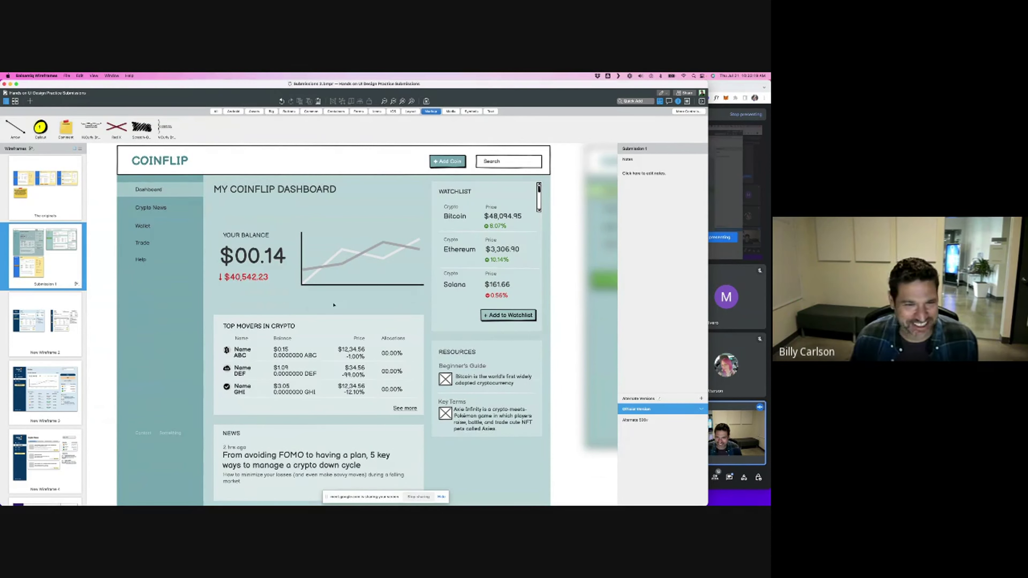
scroll(334, 305, "down", 2)
scroll(337, 300, "up", 2)
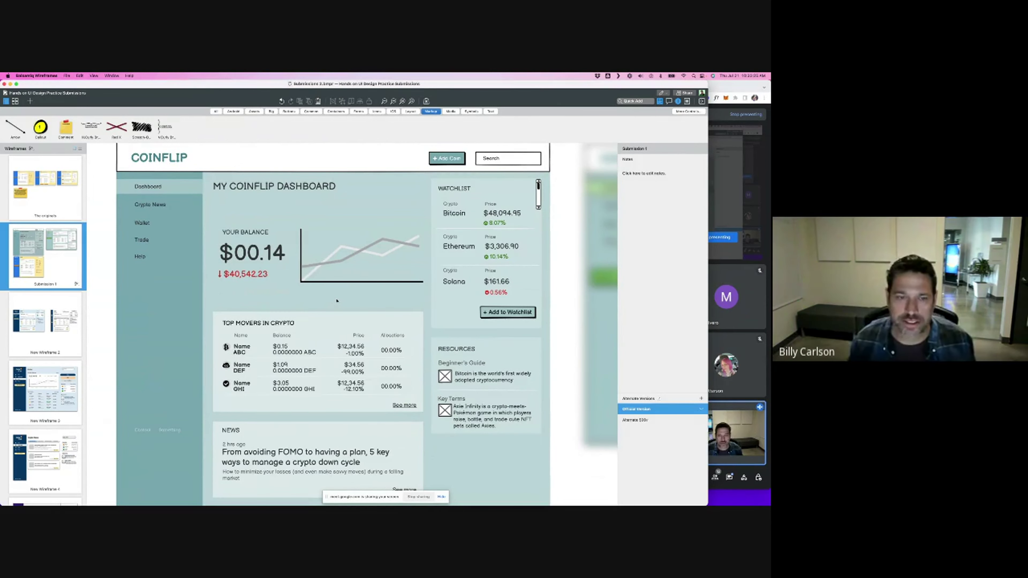
- Reduce the font size of the secondary lines in all three Top Movers rows: ticker symbols, coin amounts and percentages
left_click(244, 353)
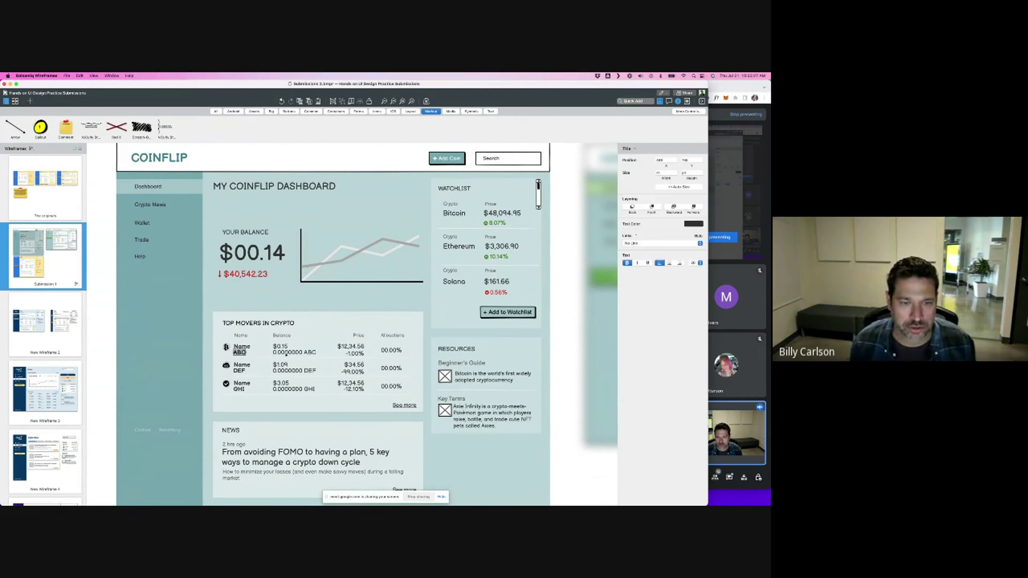
left_click(300, 352, "shift")
left_click(355, 353, "shift")
left_click(356, 372, "shift")
left_click(283, 370, "shift")
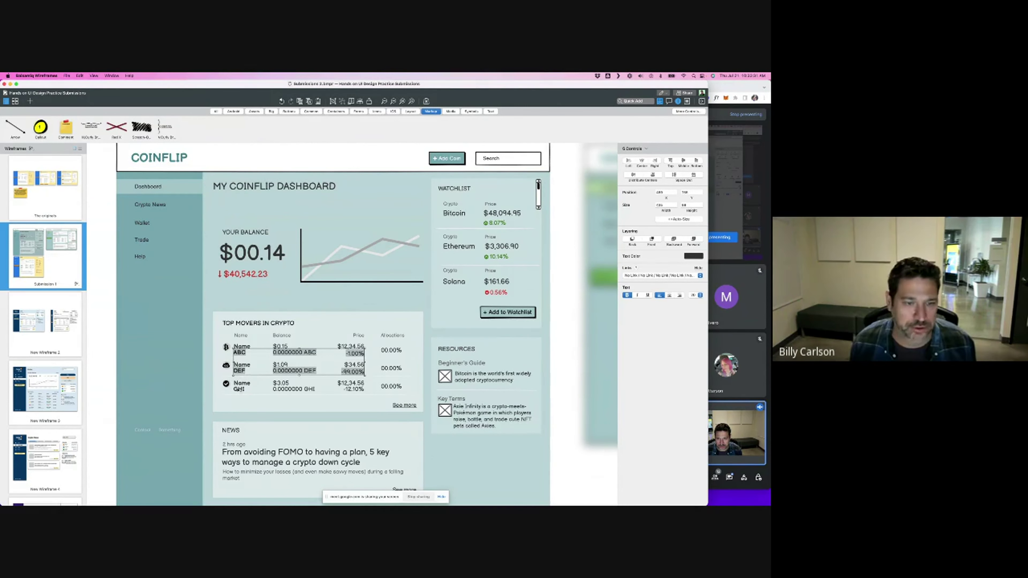
left_click(280, 390, "shift")
left_click(289, 390, "shift")
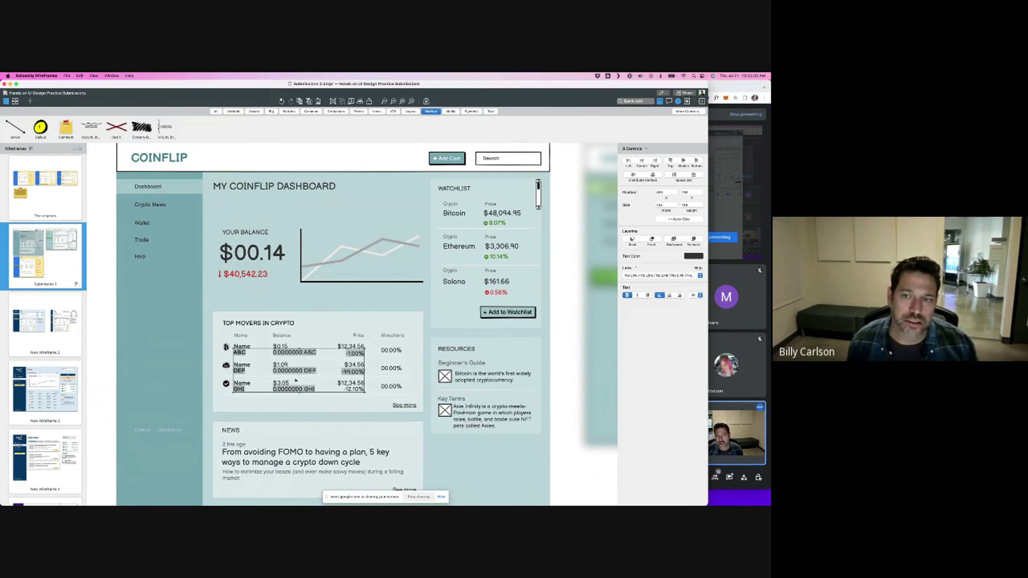
left_click(698, 295)
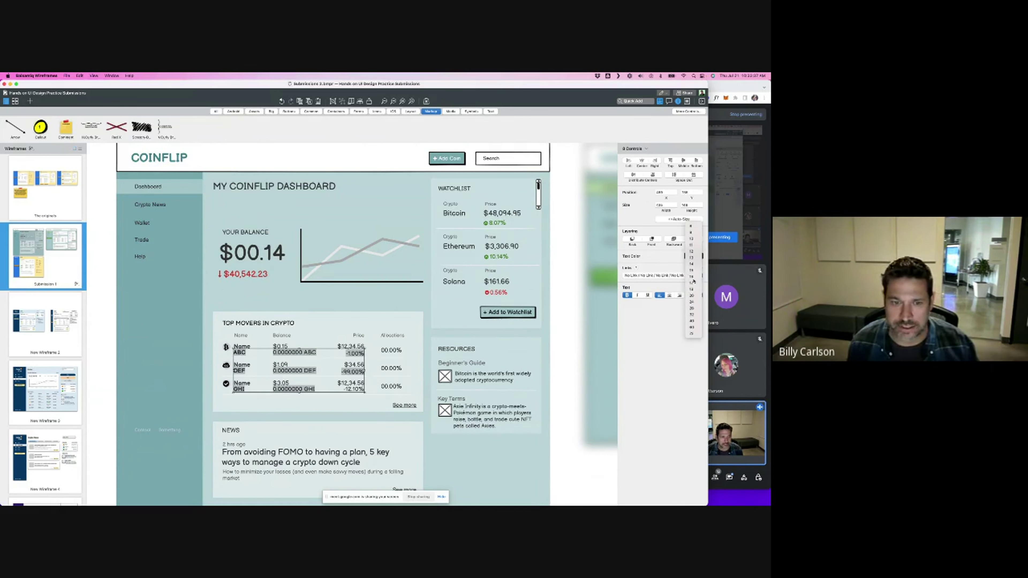
left_click(694, 272)
left_click(355, 390)
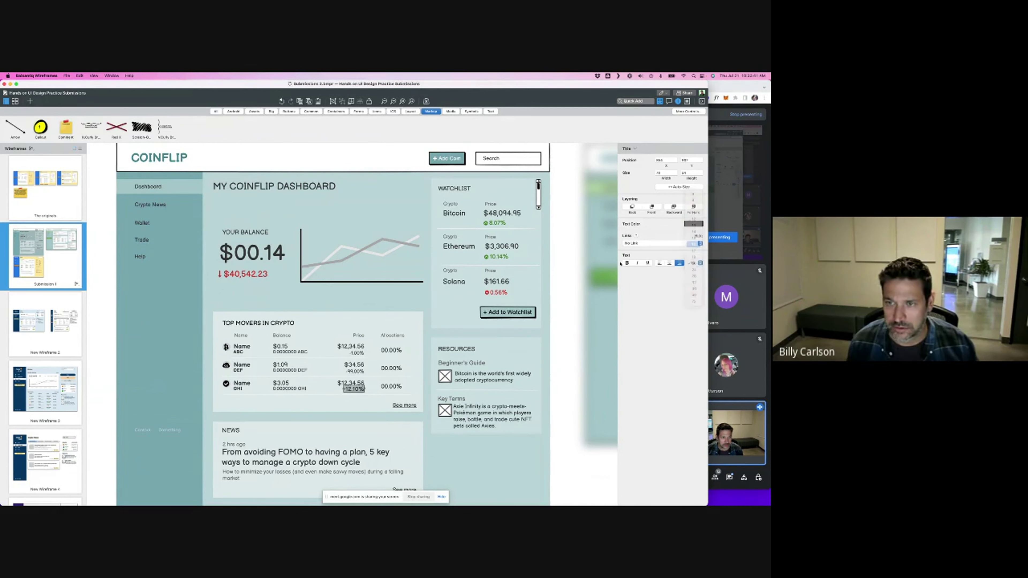
left_click(568, 272)
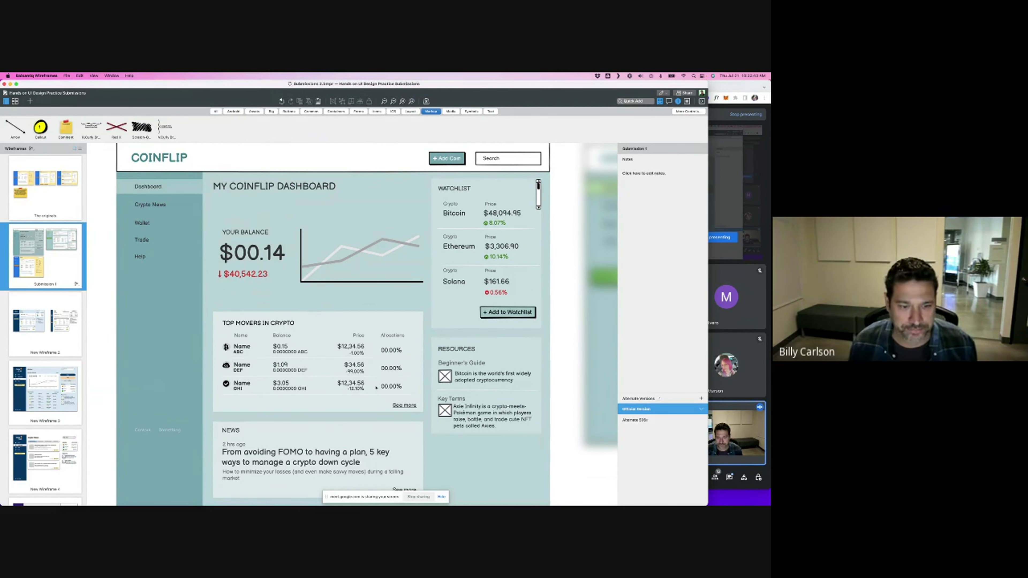
- Open the New Wireframe 2 submission for review
scroll(296, 373, "down", 1)
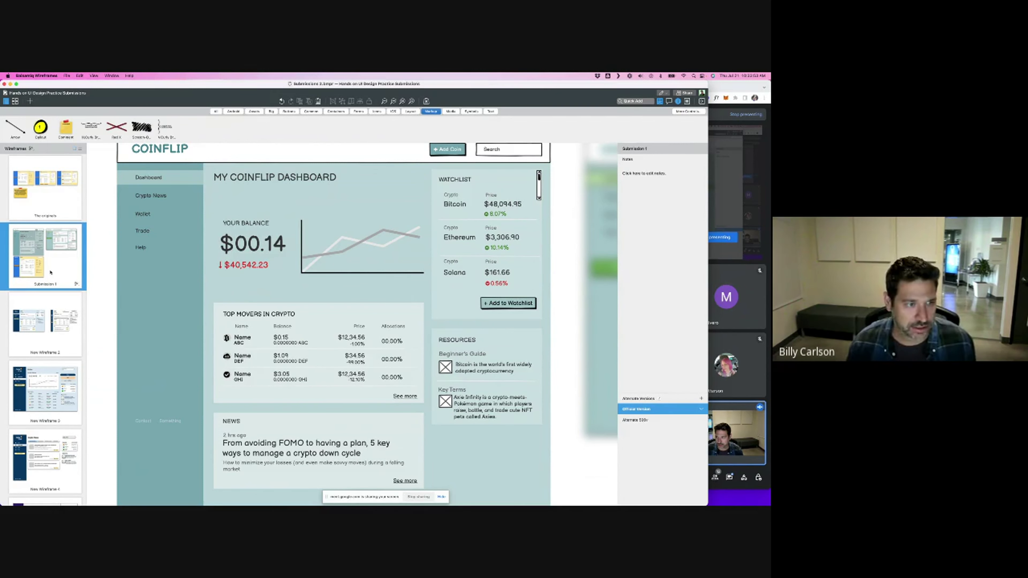
left_click(47, 309)
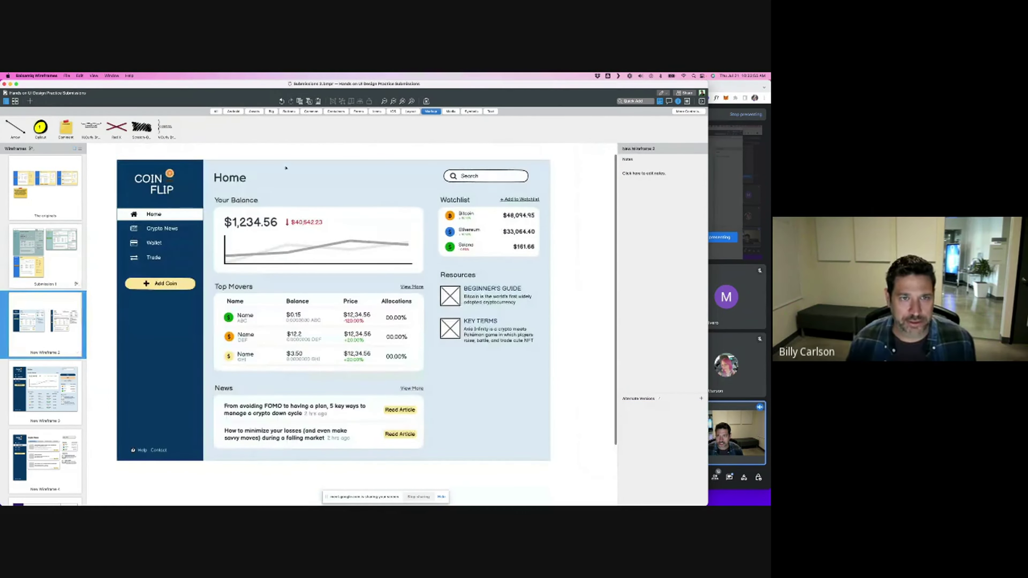
- Send the light blue background rectangle of the icon-only sidebar mockup to the back, behind its dashboard content
left_click(255, 170)
left_click_drag(255, 170, 465, 203)
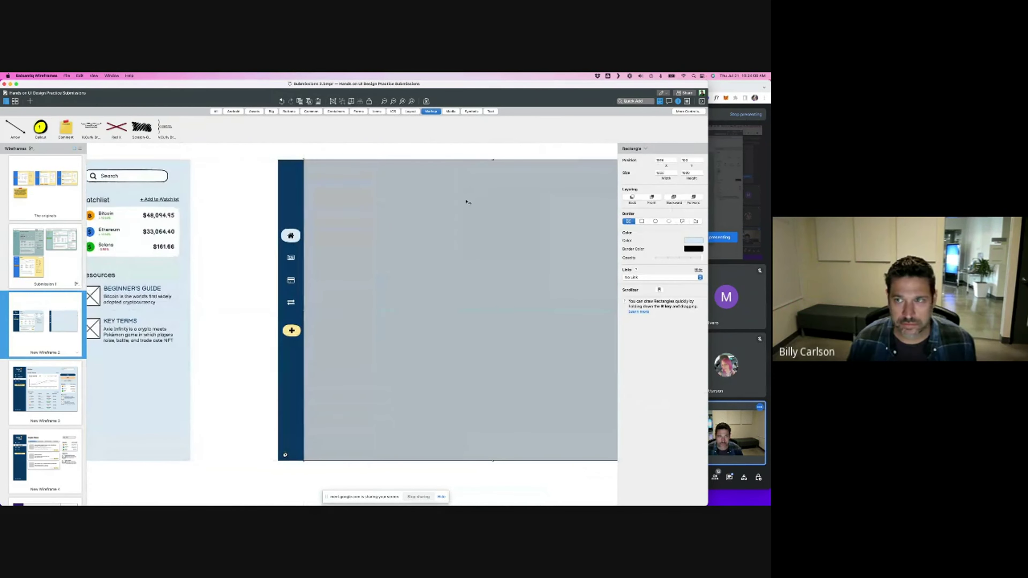
left_click(632, 198)
left_click(266, 170)
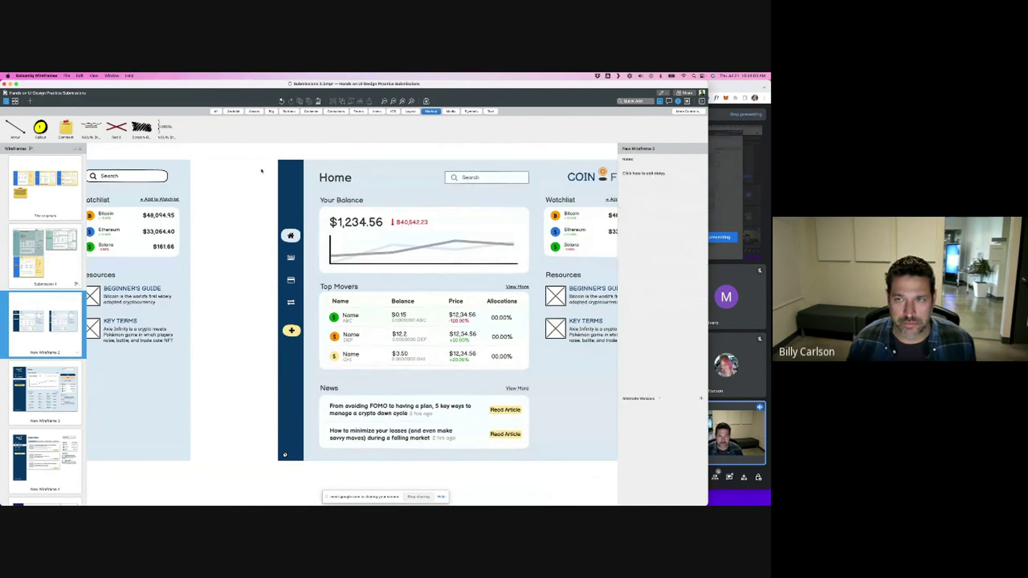
- Narrow that mockup's background rectangle from its right edge, leaving only a slim margin beside the Watchlist card
scroll(264, 171, "right", 5)
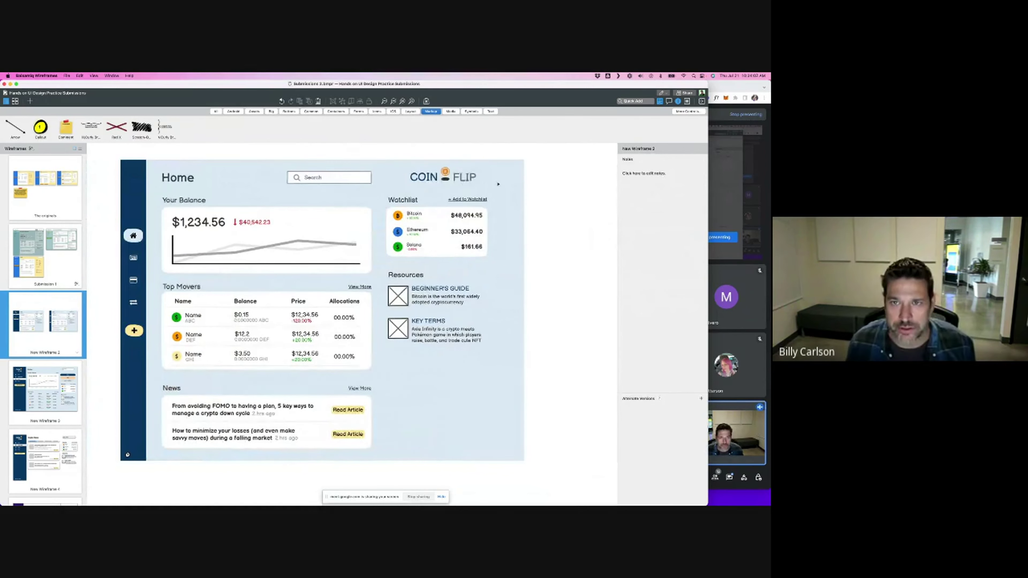
left_click_drag(498, 184, 479, 178)
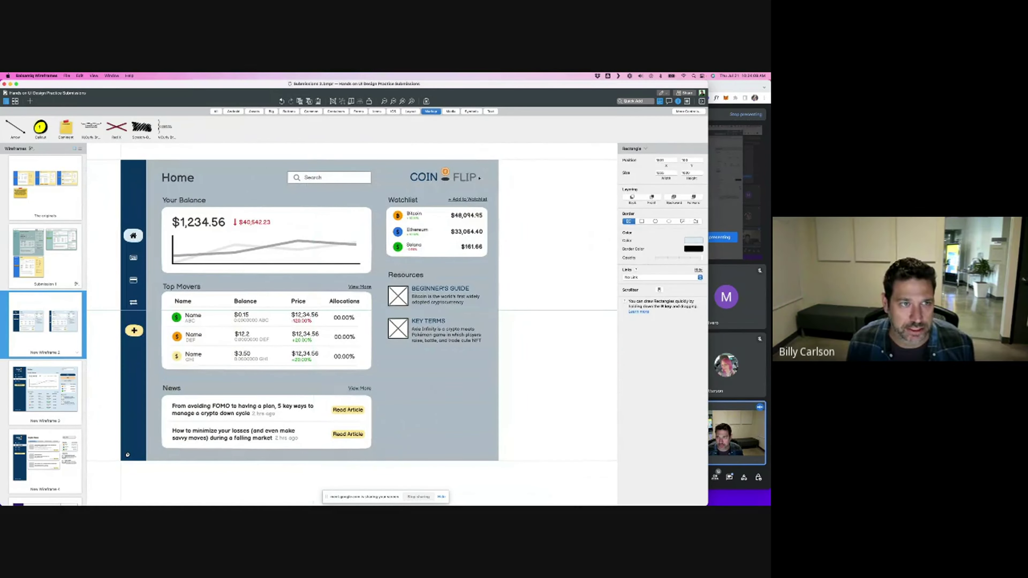
left_click(567, 190)
- Review both mockups, compare them with The originals and Submission 1 wireframes, and return to New Wireframe 2
scroll(537, 191, "right", 3)
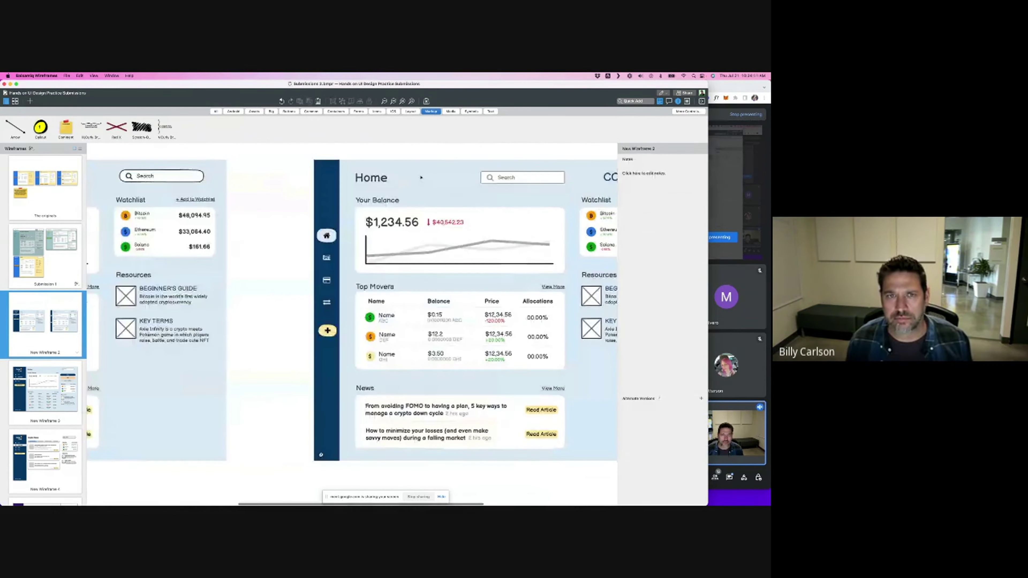
scroll(421, 177, "left", 5)
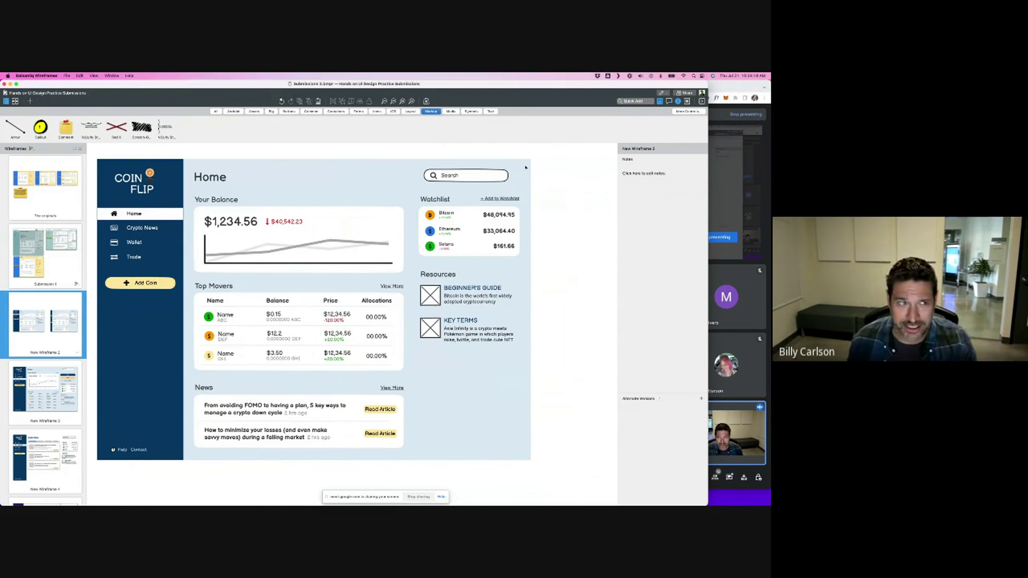
left_click(67, 159)
scroll(218, 194, "down", 5)
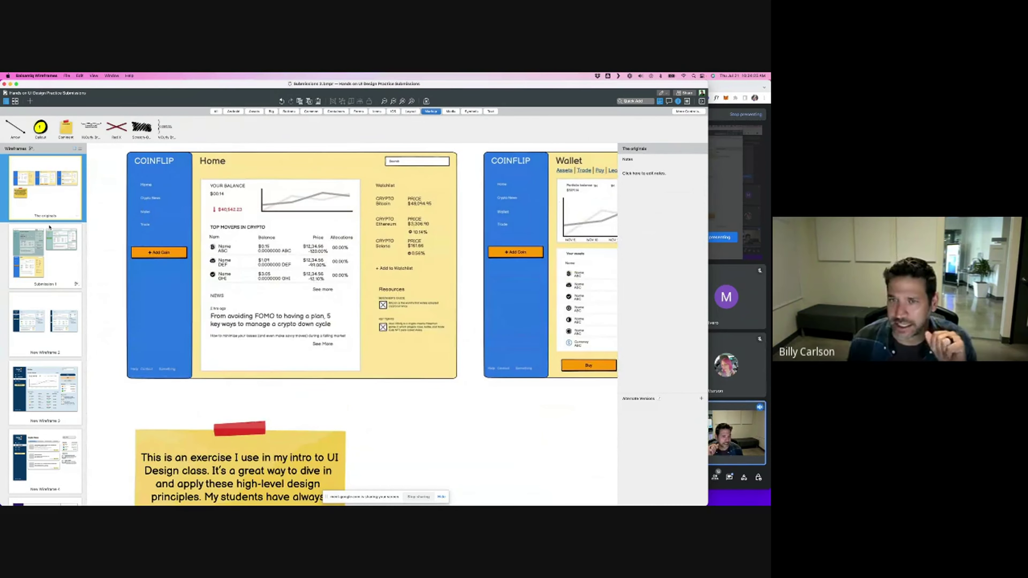
left_click(44, 256)
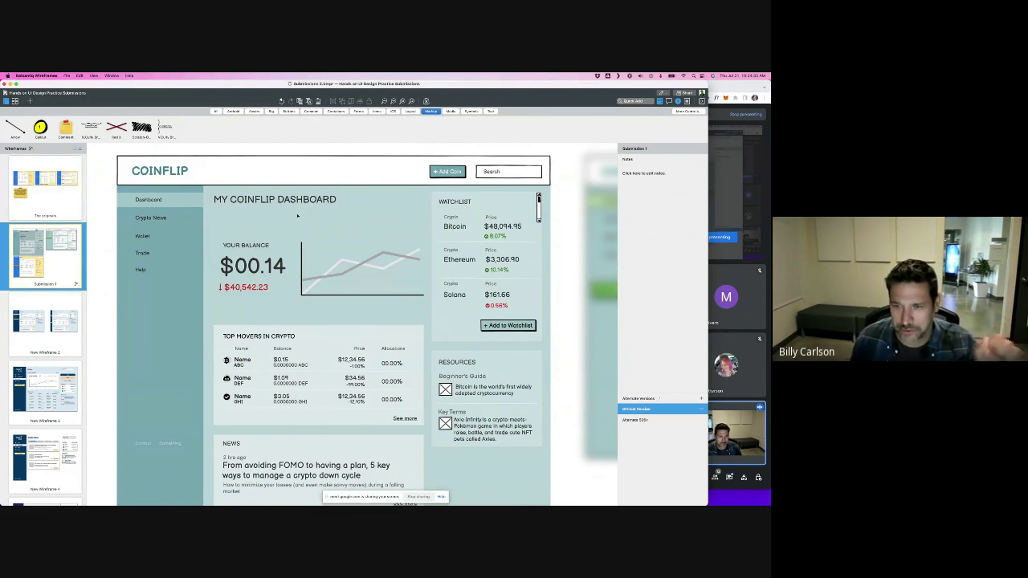
scroll(290, 209, "down", 2)
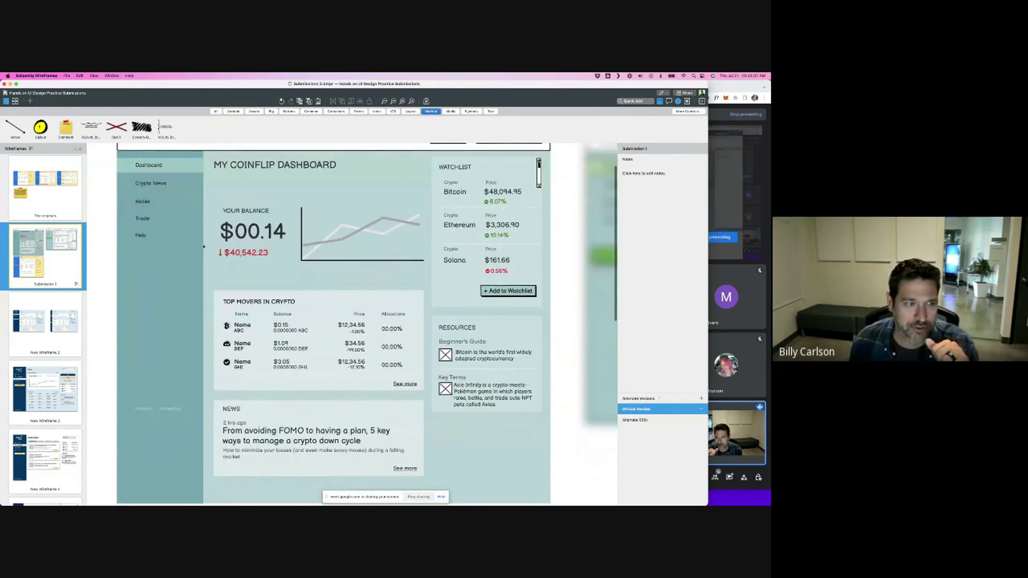
left_click(35, 314)
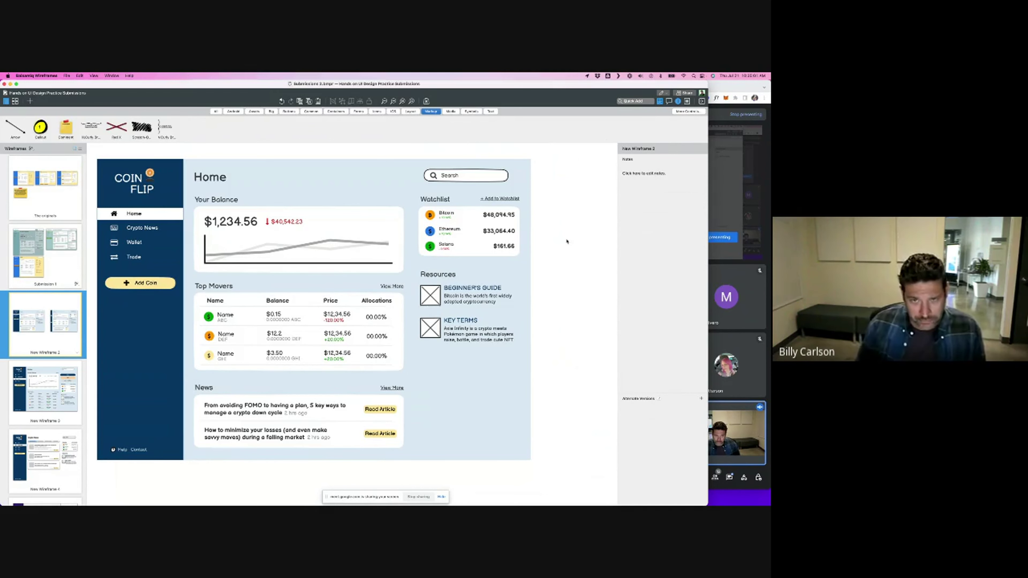
- Examine the grouping and left alignment of the Your Balance, Top Movers and News cards and their headings
left_click(370, 214)
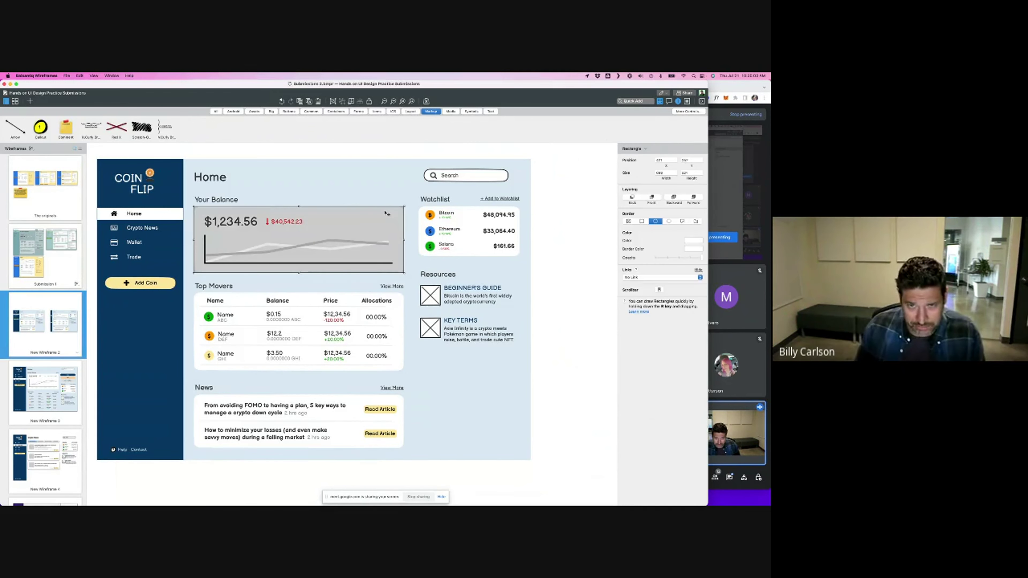
left_click(402, 320)
left_click(386, 406)
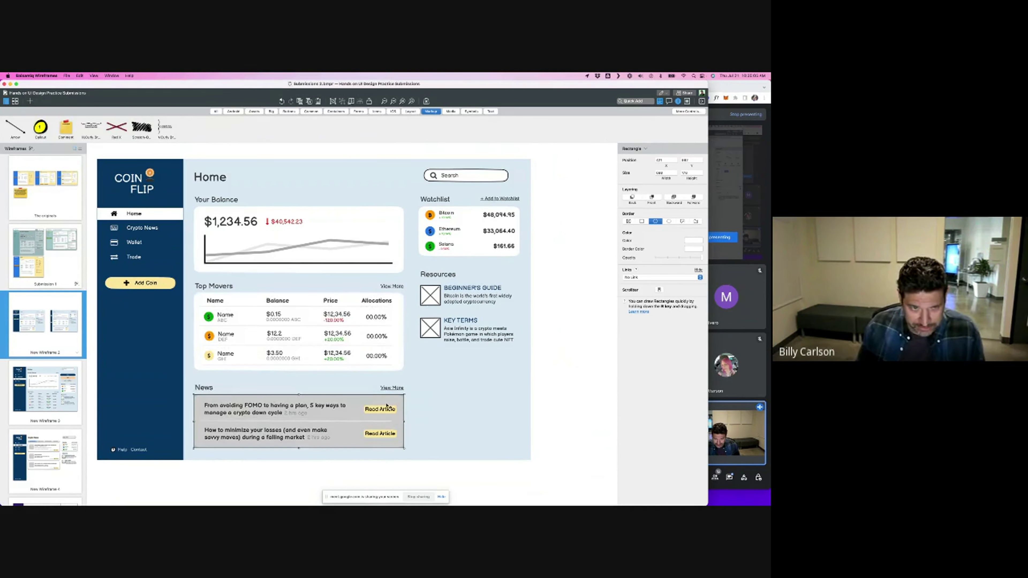
left_click(228, 289)
left_click(208, 201)
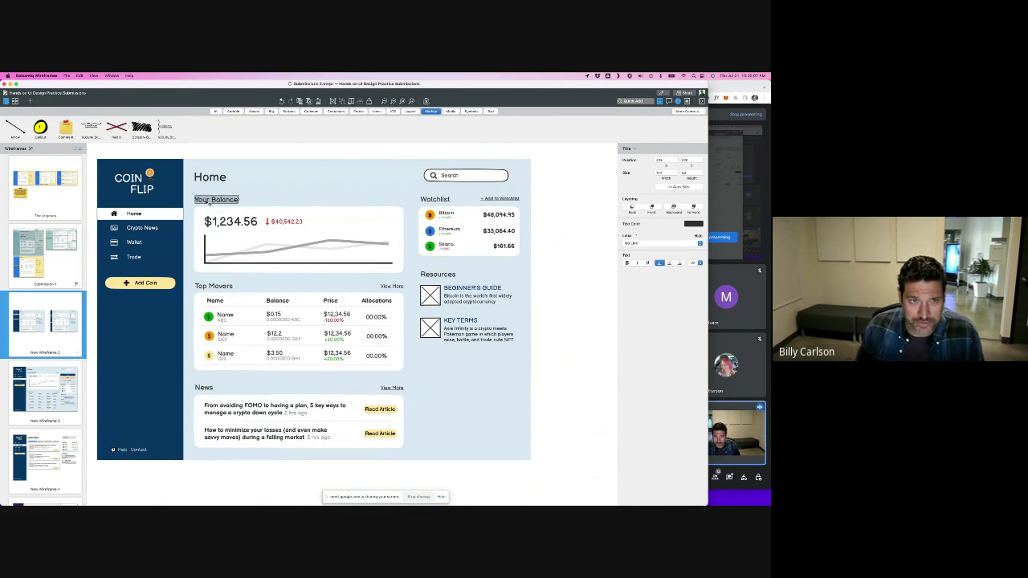
left_click(213, 286)
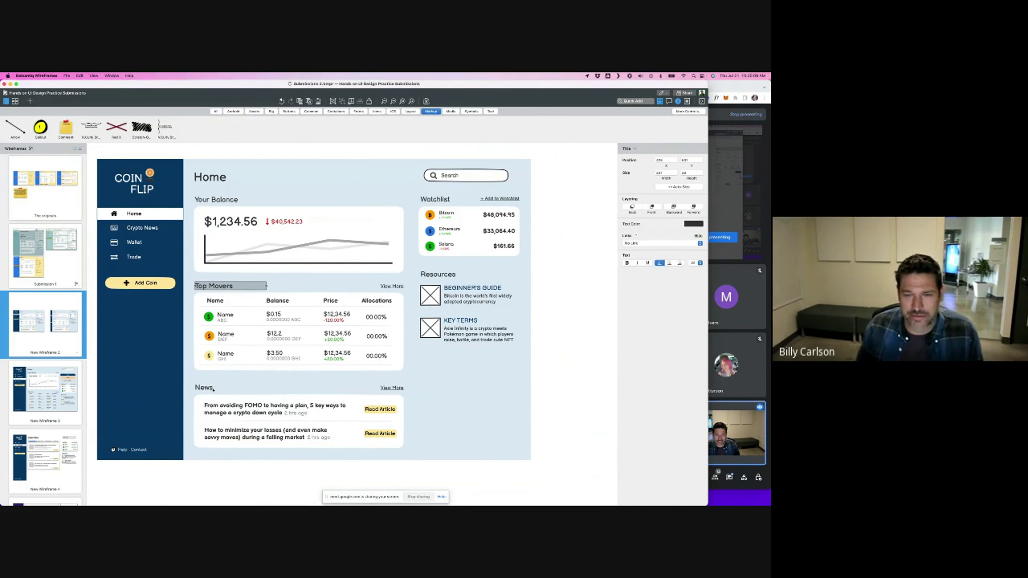
left_click(568, 321)
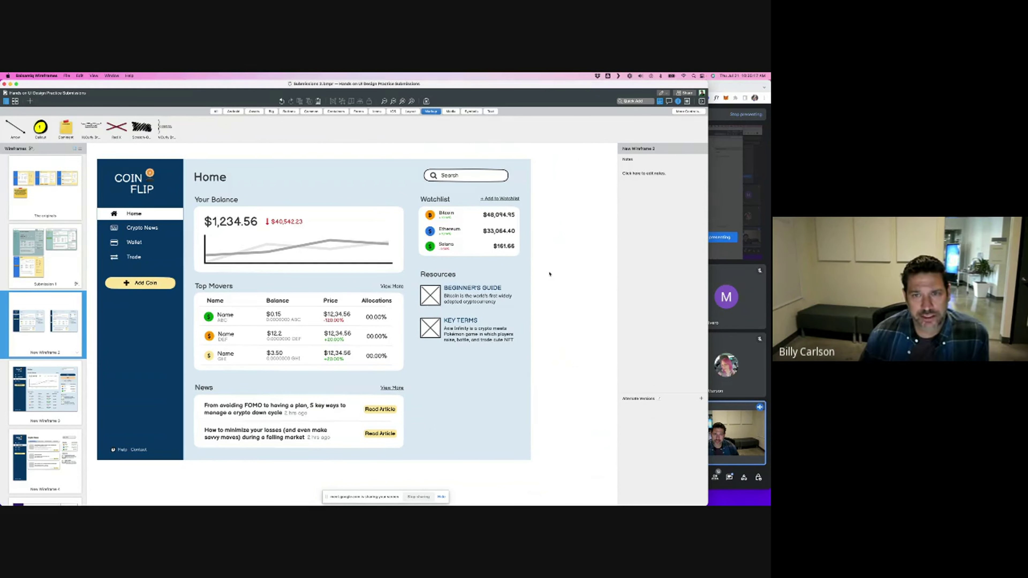
- Compare the two sidebar versions side by side, and inspect the price text and percentages in the Top Movers table
key("super+minus")
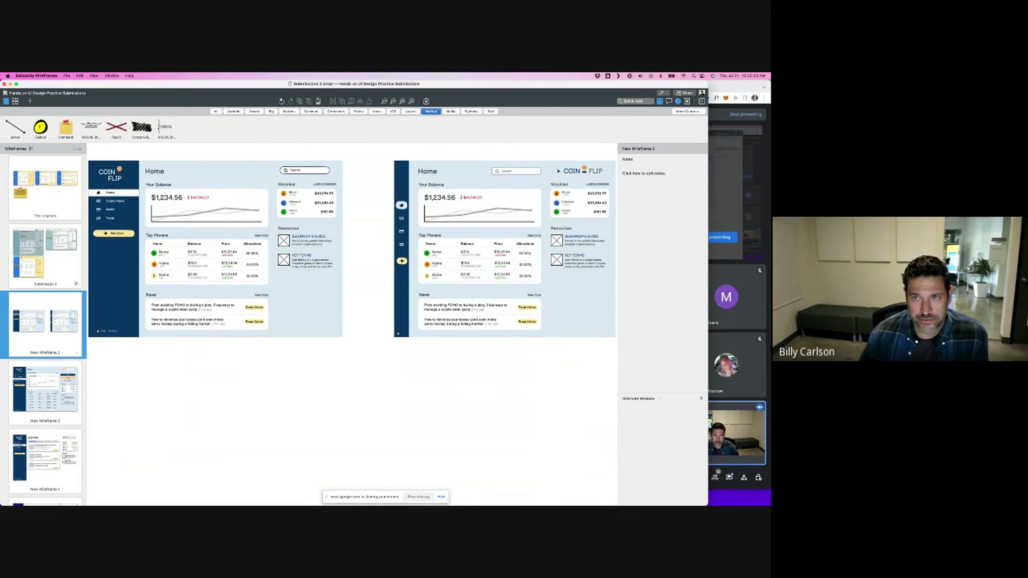
scroll(342, 222, "left", 1)
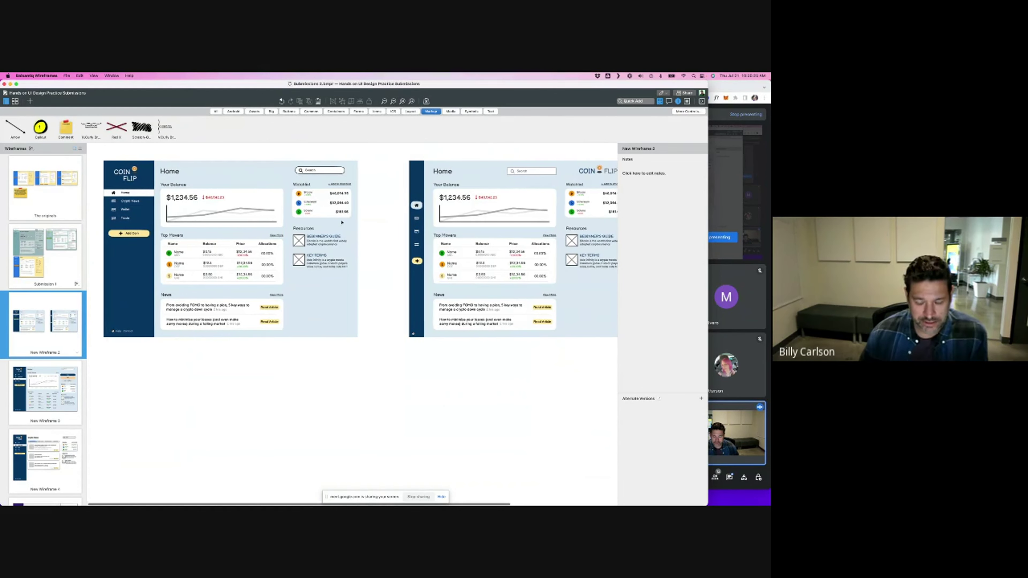
scroll(342, 222, "up", 2)
scroll(343, 222, "up", 2)
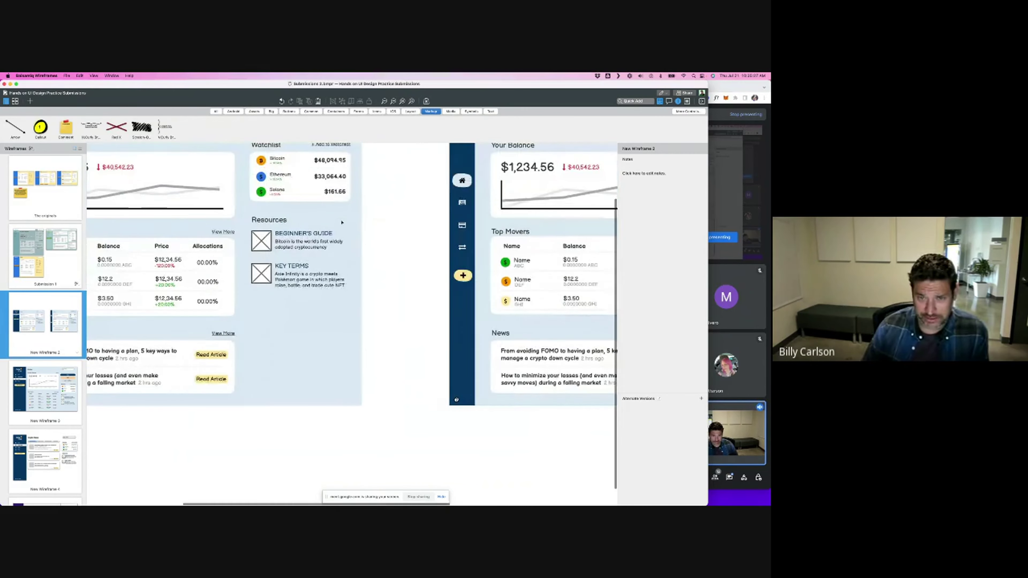
scroll(353, 221, "up", 2)
scroll(353, 222, "up", 2)
scroll(354, 221, "left", 3)
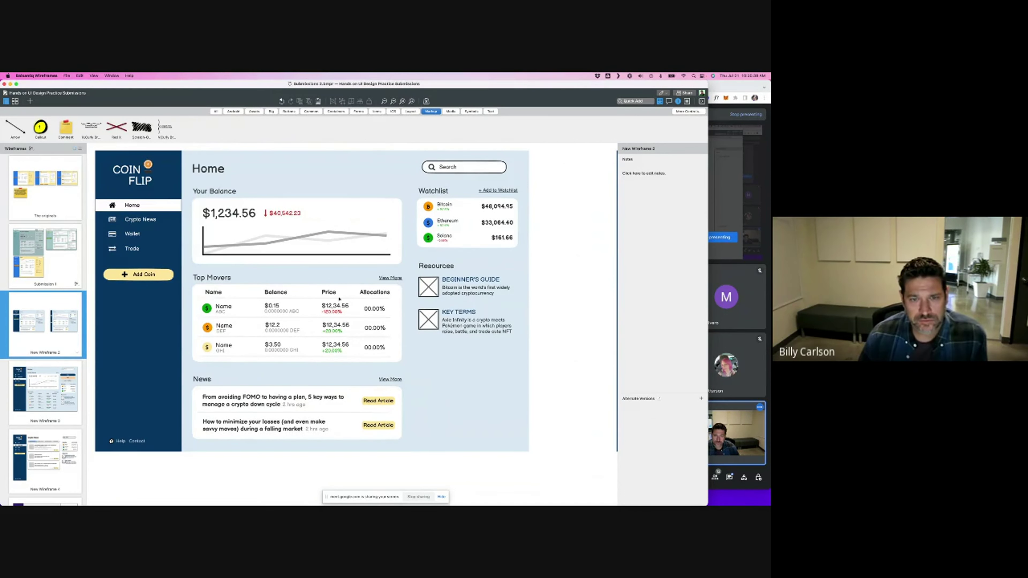
left_click(334, 311)
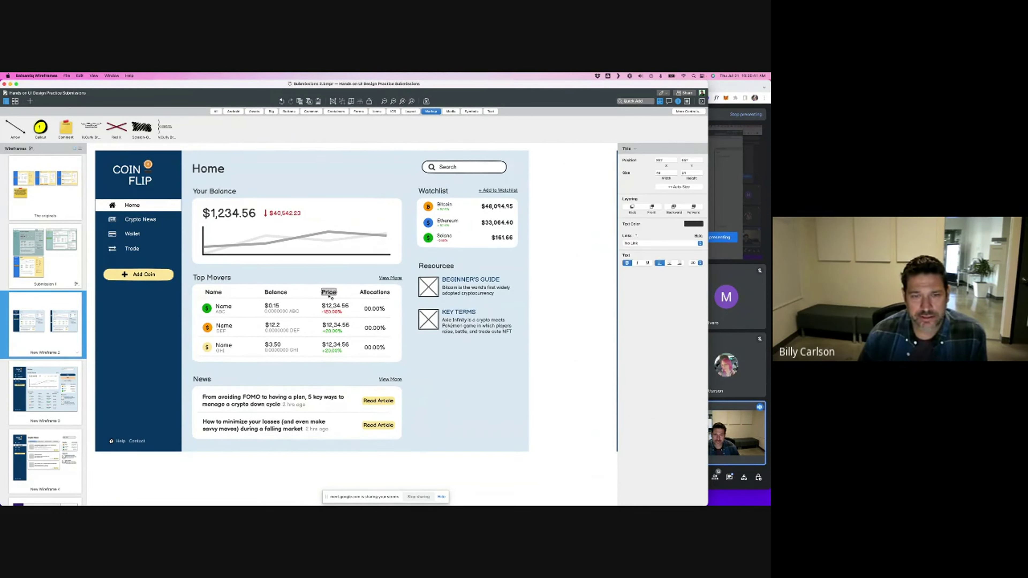
left_click(333, 331)
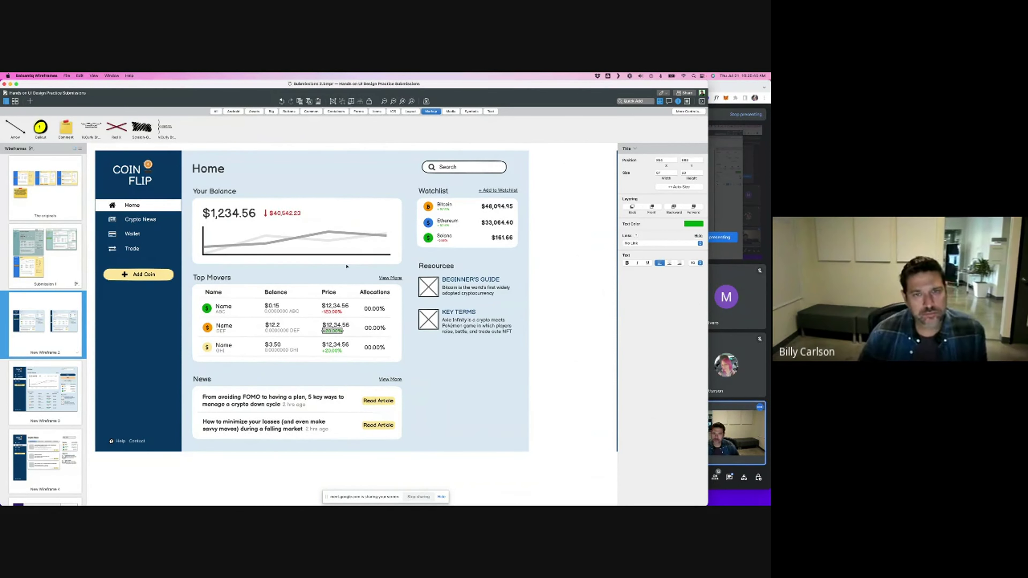
- Try to shift the red down arrow and loss amount slightly closer to the main balance figure
left_click(265, 214)
left_click(284, 213, "shift")
mouse_move(285, 213)
left_mouse_down()
mouse_move(378, 211)
mouse_move(283, 213)
left_mouse_up()
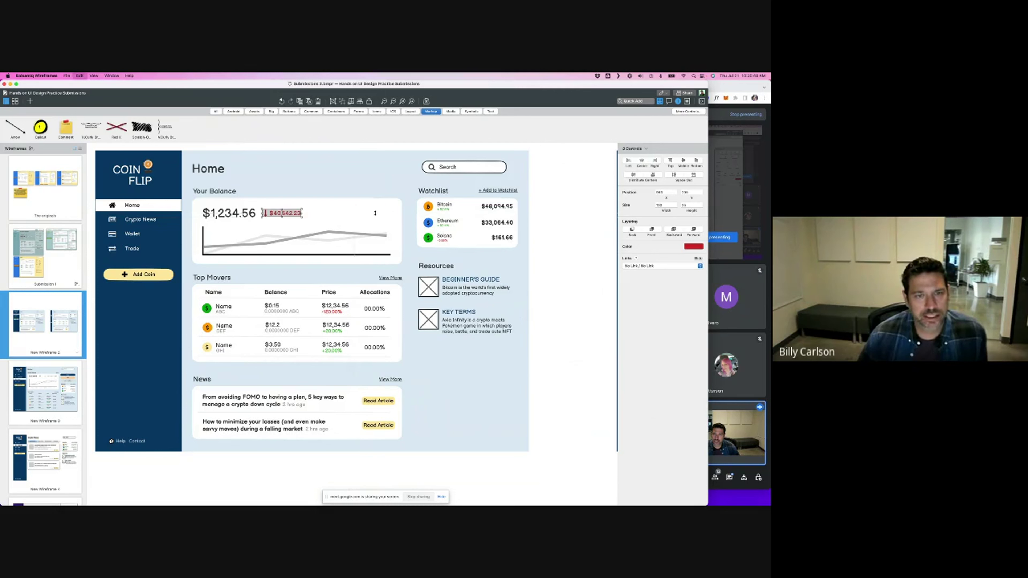
- Right-align the Top Movers Balance header with all dollar values and coin amounts in its column
left_click(273, 293)
left_click(272, 306, "shift")
left_click(281, 311, "shift")
left_click(272, 324, "shift")
left_click(271, 331, "shift")
left_click(272, 345, "shift")
left_click(281, 350, "shift")
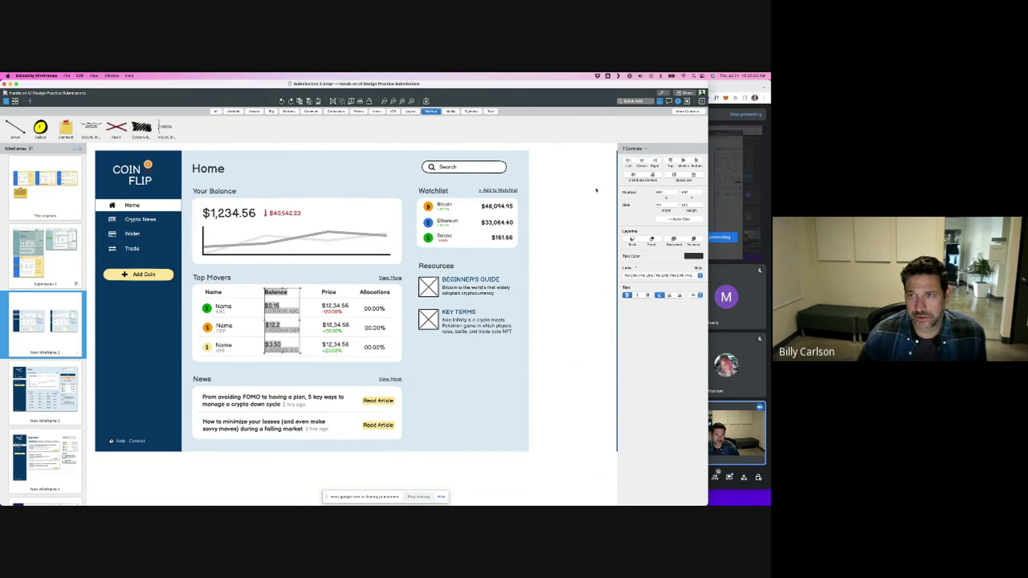
left_click(655, 160)
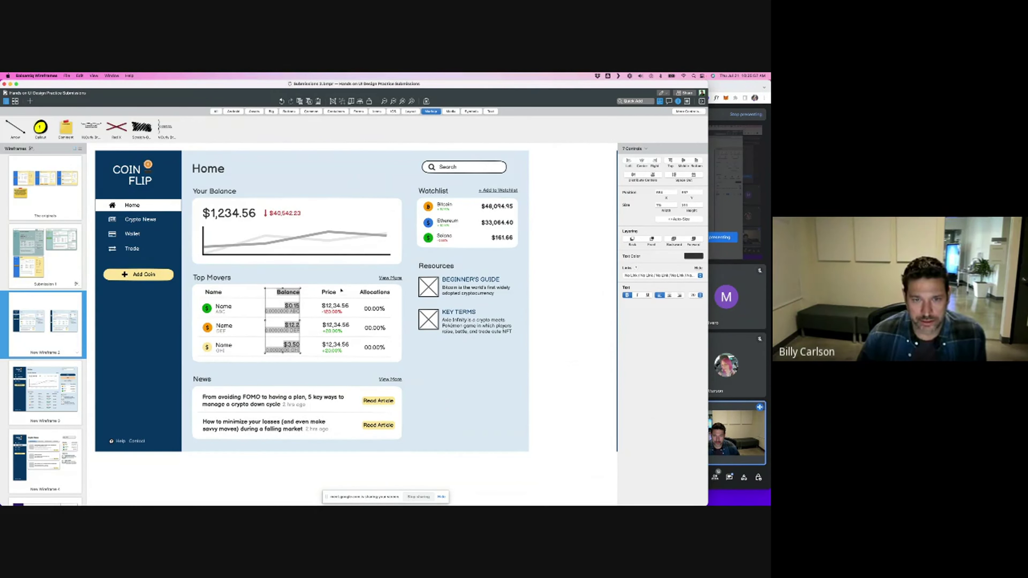
- Right-align the Top Movers Price header with its prices and percentages, and nudge the whole column slightly left
left_click(329, 293)
left_click(335, 306, "shift")
left_click(330, 318, "shift")
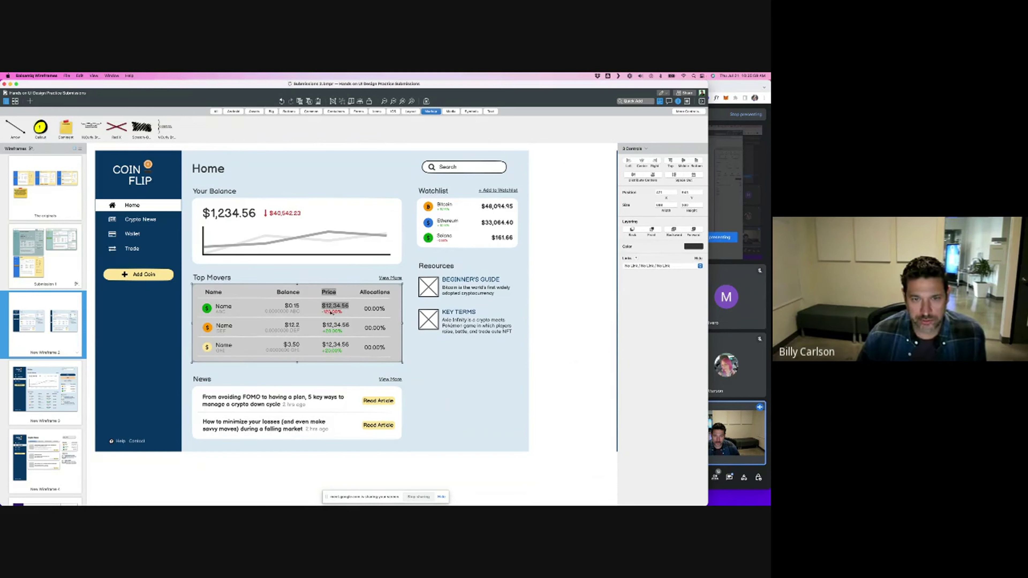
left_click(326, 312, "shift")
left_click(328, 322, "shift")
left_click(335, 324, "shift")
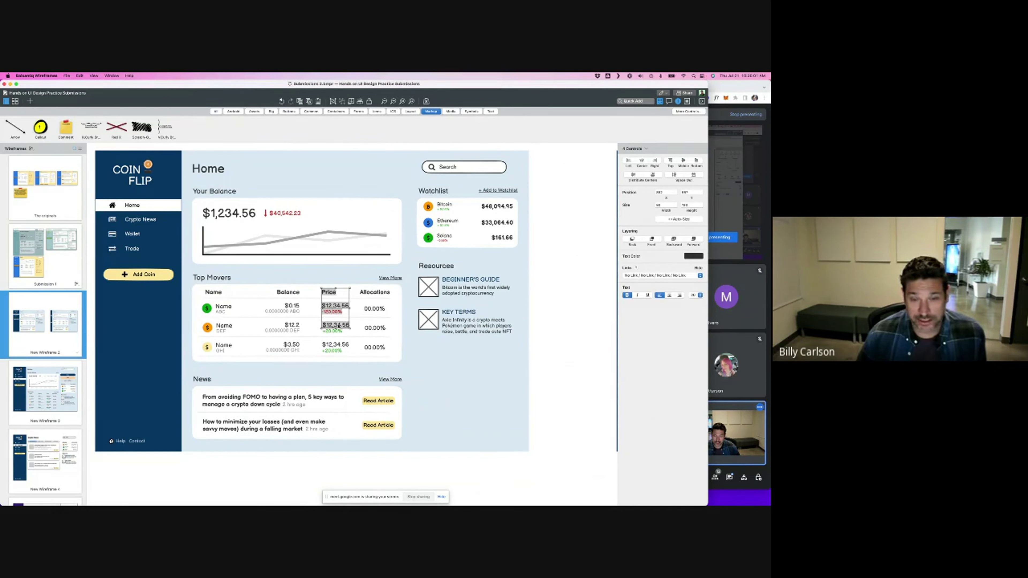
left_click(332, 332, "shift")
left_click(334, 345, "shift")
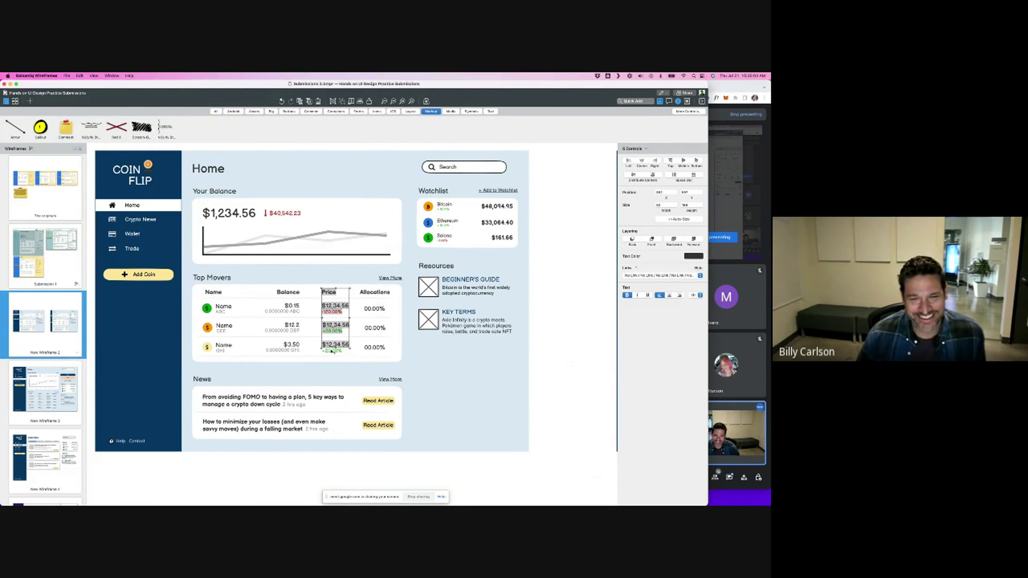
left_click(332, 351, "shift")
left_click(655, 162)
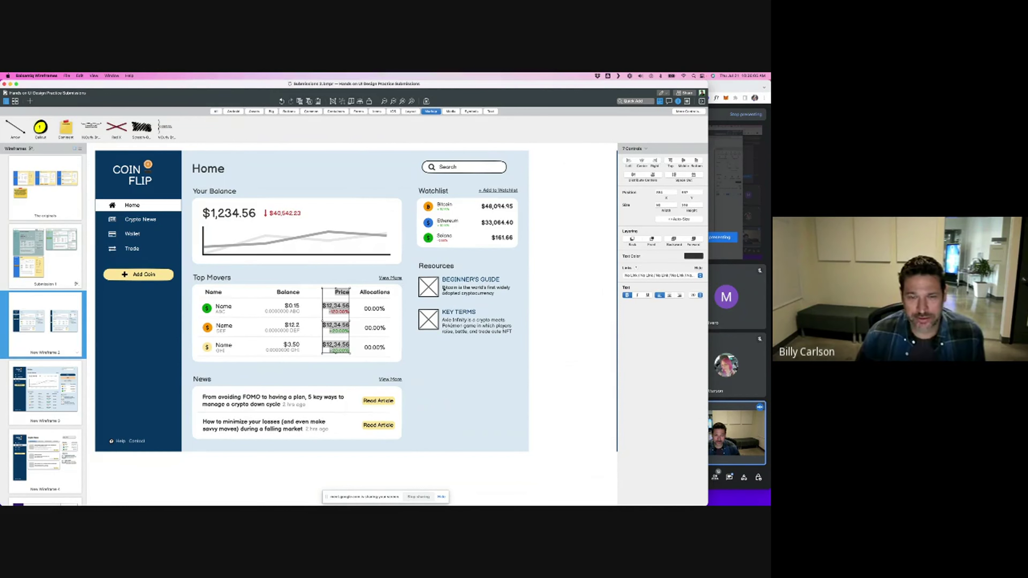
key("shift+Left")
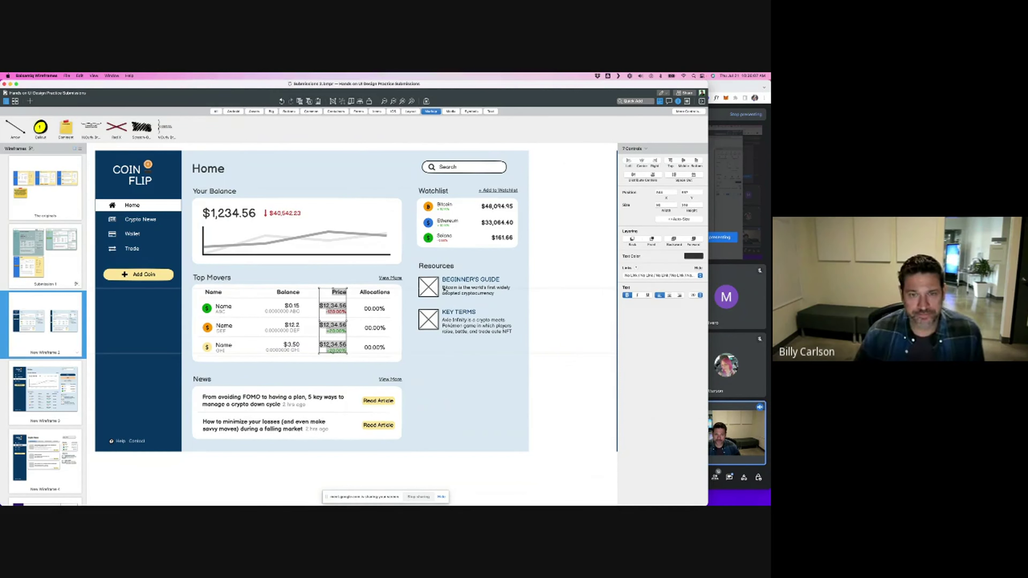
- Move the three Allocations percentages right so they line up with the right edge of their column header
left_click(375, 311)
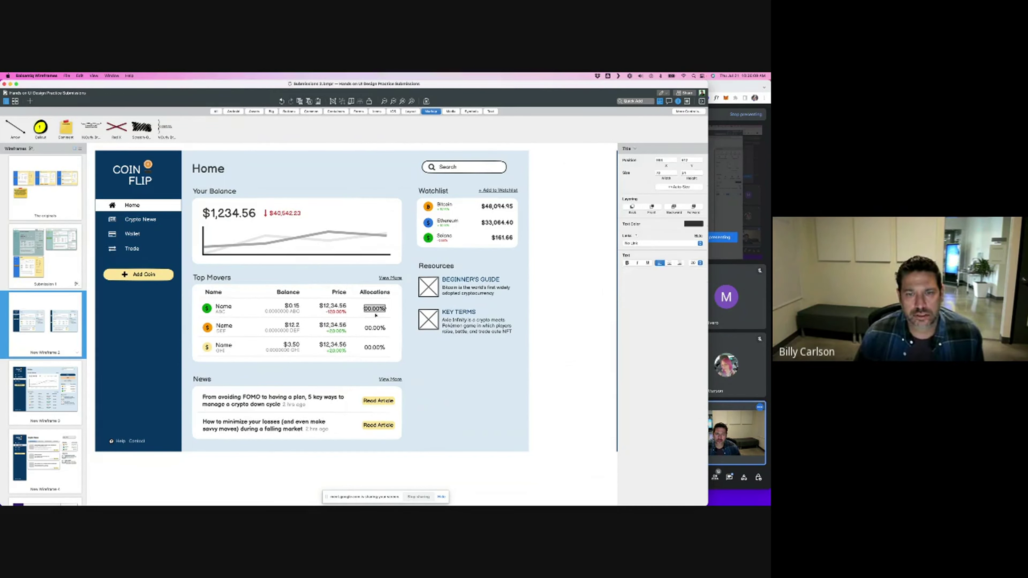
left_click(379, 328, "shift")
left_click(381, 348, "shift")
left_click_drag(381, 348, 385, 350)
left_click(554, 304)
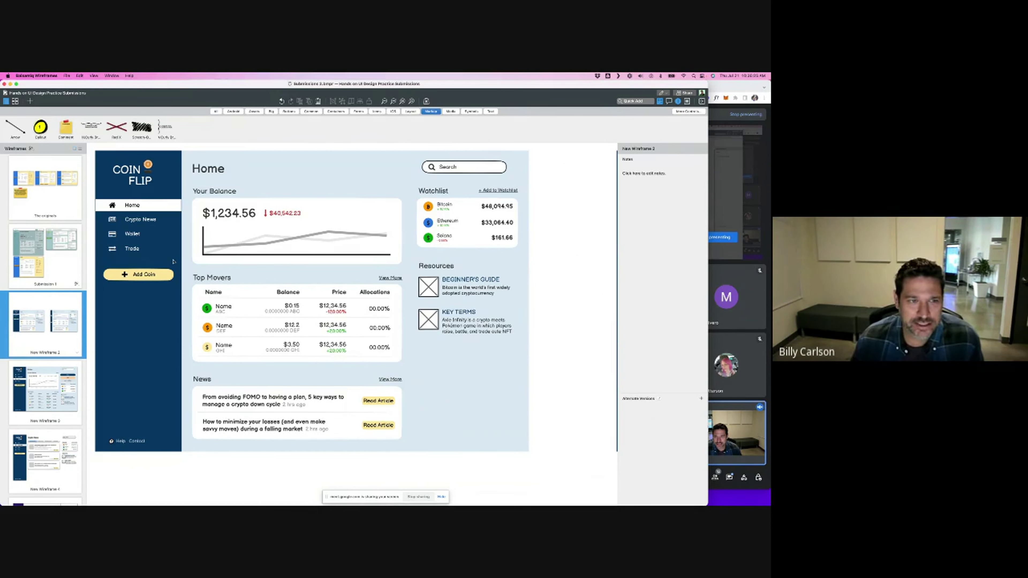
- Inspect the Add Coin button's label and examine the icon-only sidebar mockup beside the full version
double_click(142, 274)
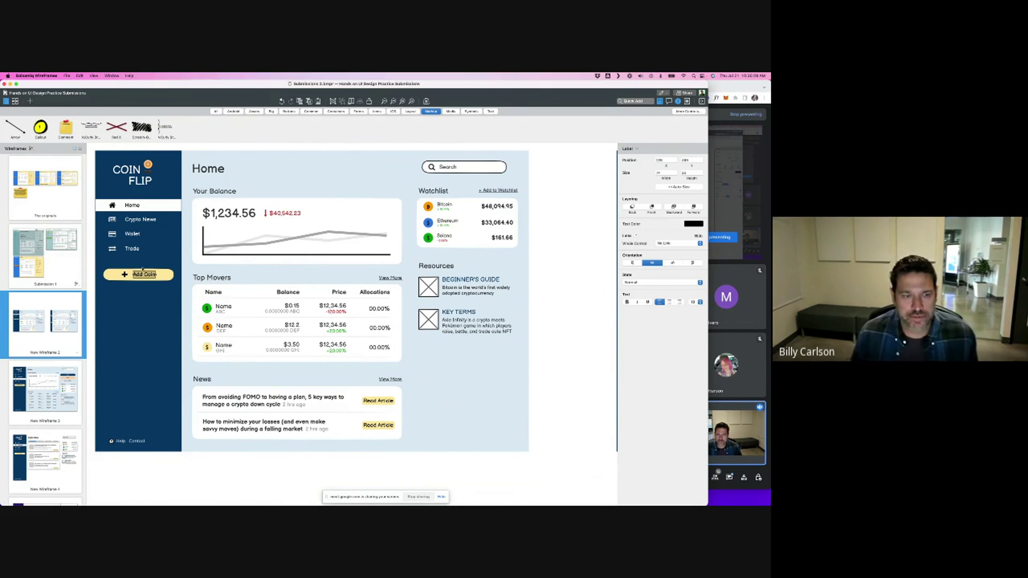
scroll(140, 274, "right", 2)
scroll(137, 274, "right", 5)
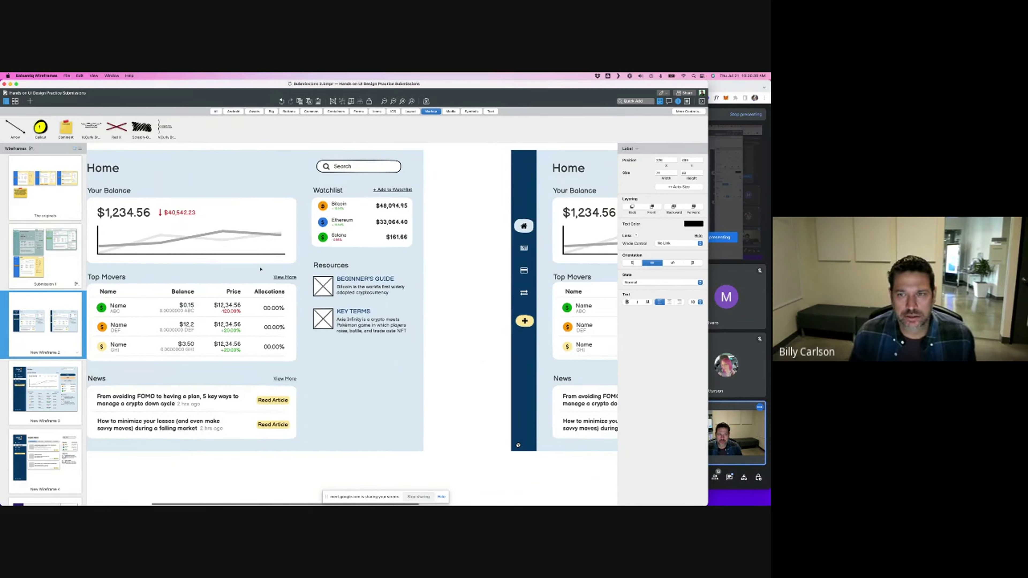
scroll(516, 329, "right", 10)
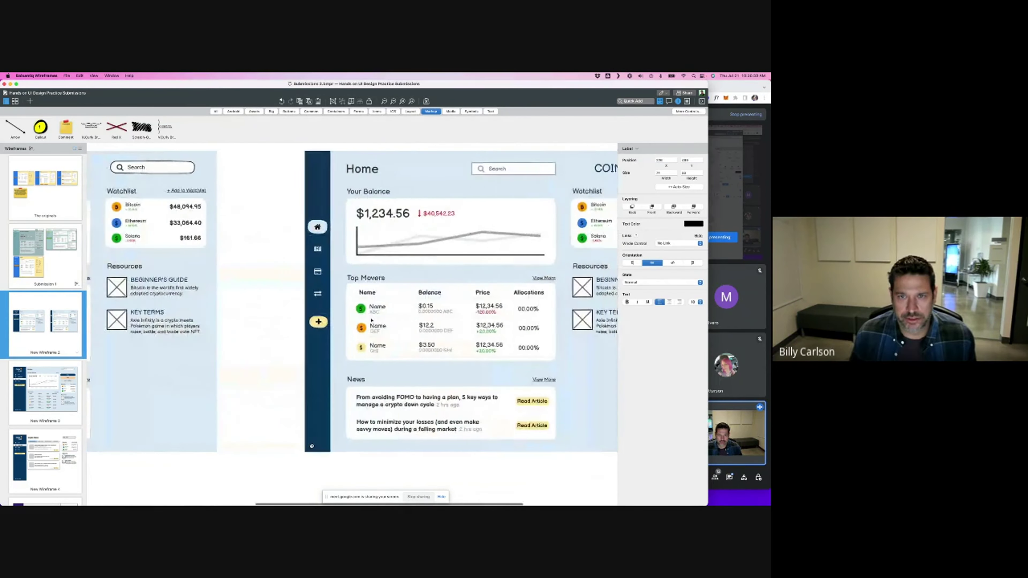
scroll(337, 322, "right", 20)
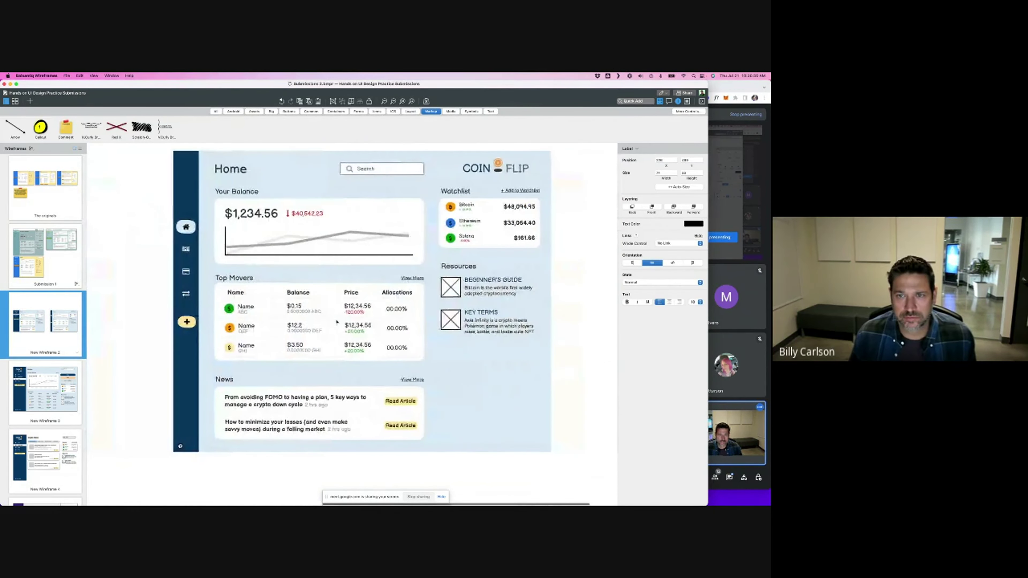
- Open the Wallet page in New Wireframe 3 and select all parts of the sidebar's Add Coin button
left_click(571, 315)
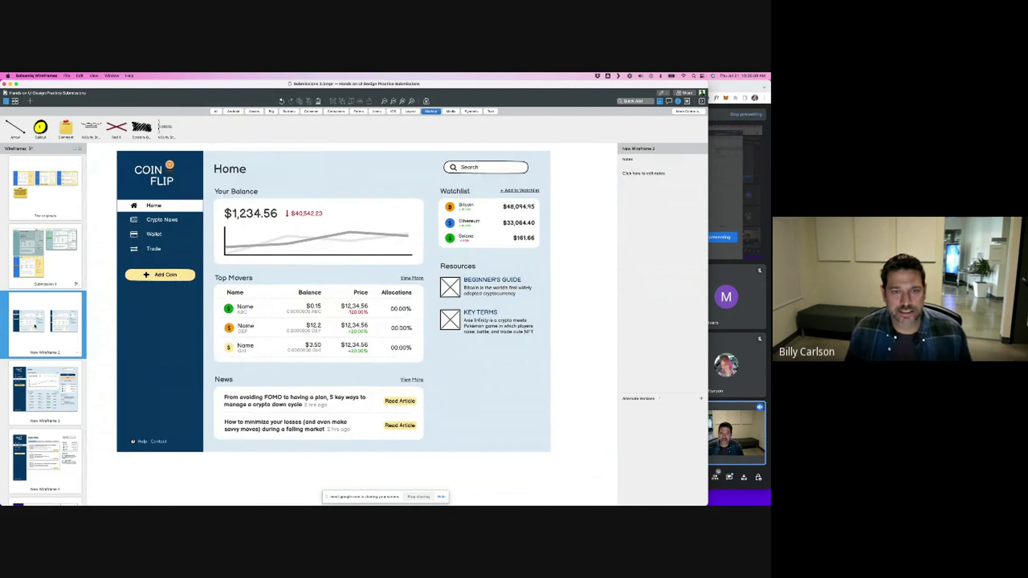
left_click(32, 381)
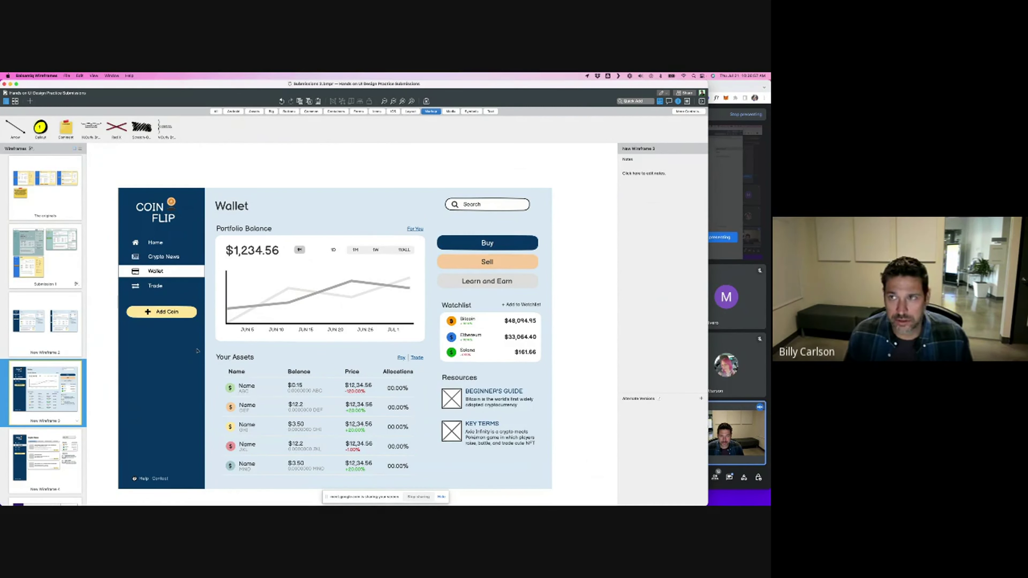
left_click(147, 310)
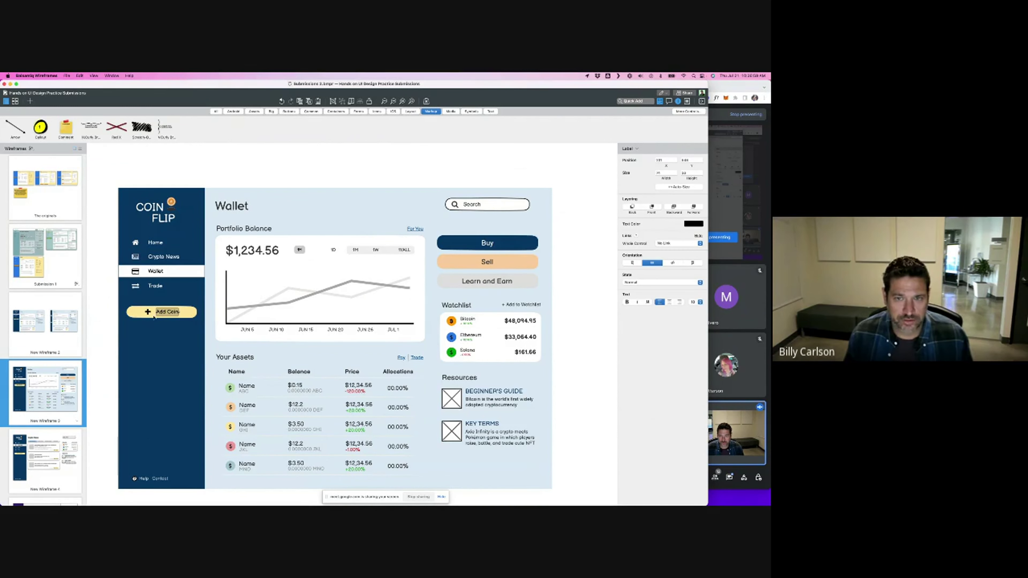
left_click(147, 313)
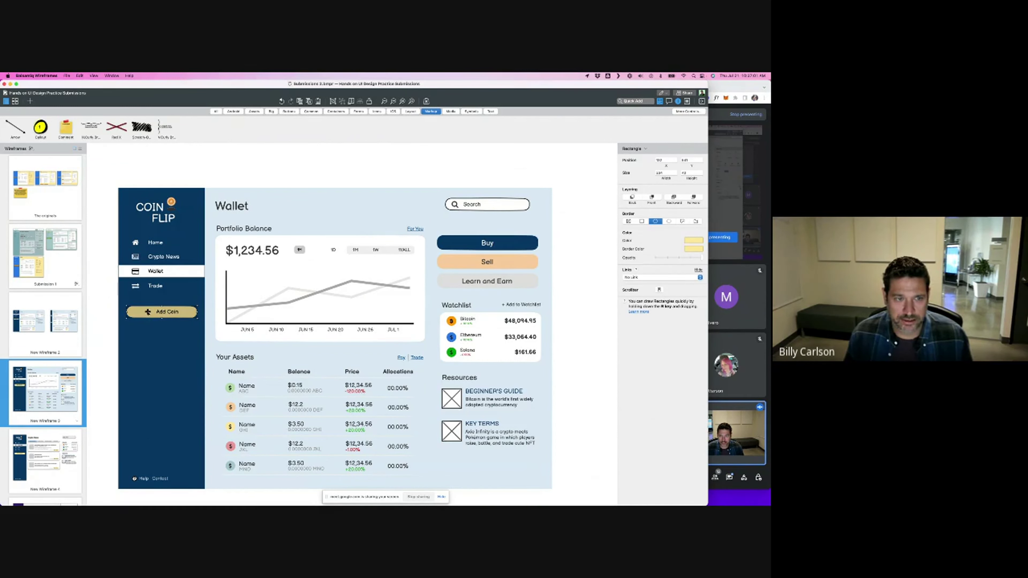
key("super+a")
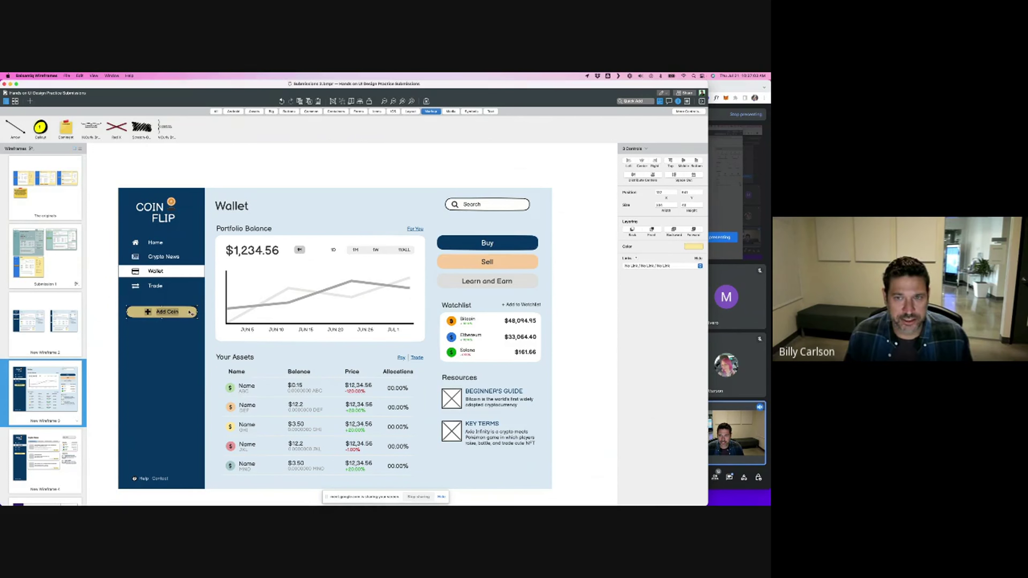
- Try deleting the Buy and Sell buttons together, and undo the deletion
left_click_drag(586, 232, 431, 275)
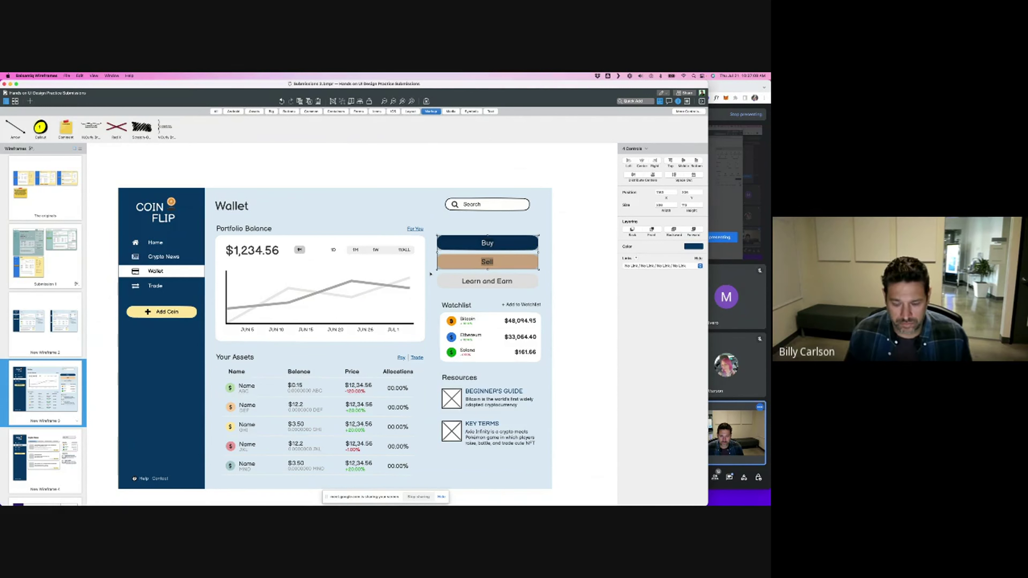
key("Delete")
key("super+z")
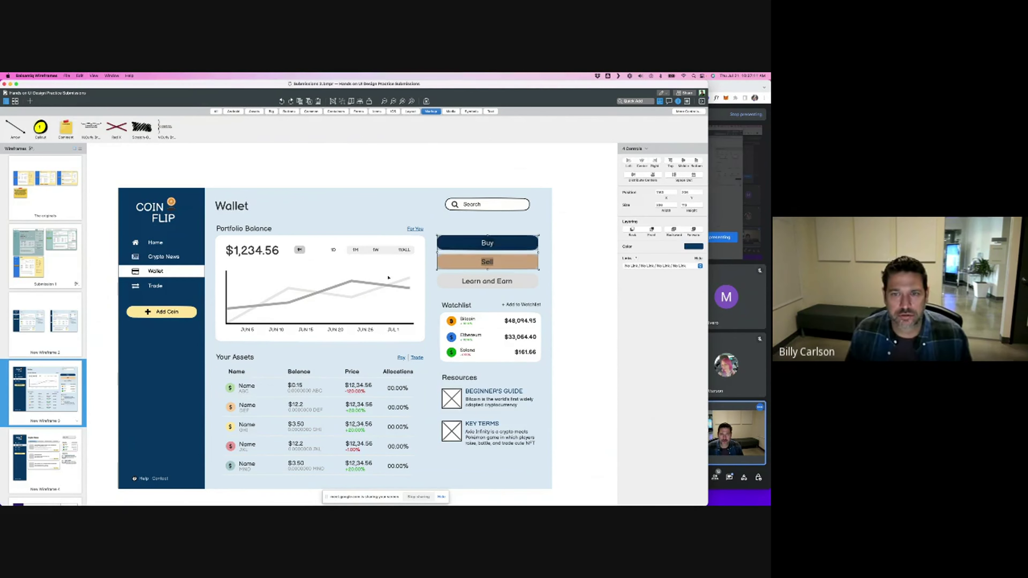
- Delete the Buy button's label and dark blue background from the Wallet page
left_click(608, 253)
double_click(490, 244)
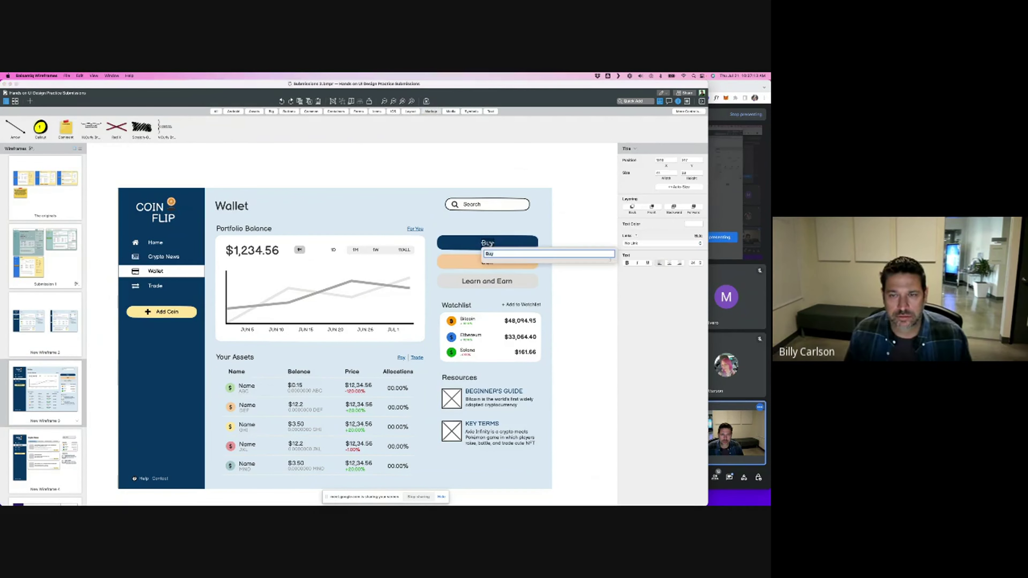
key("Escape")
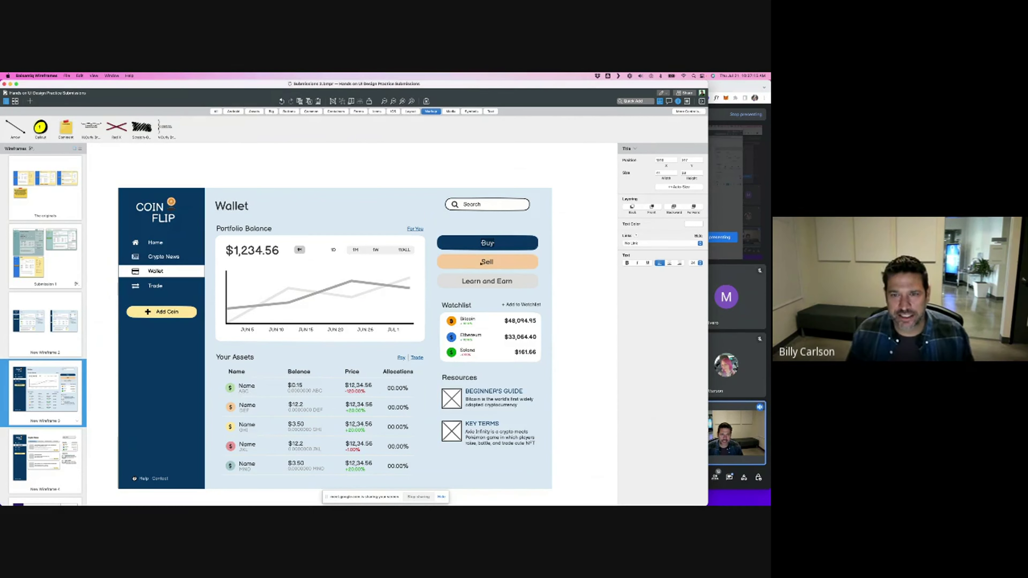
left_click(519, 248, "shift")
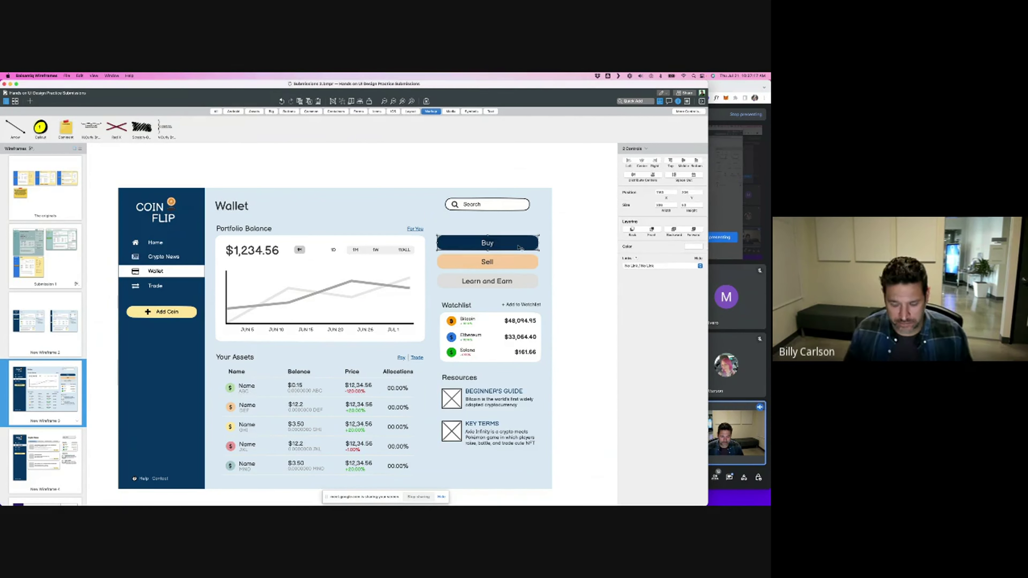
key("Delete")
- Move the Sell button up into the vacated Buy spot and the Learn and Earn button up directly beneath it
left_click(485, 262)
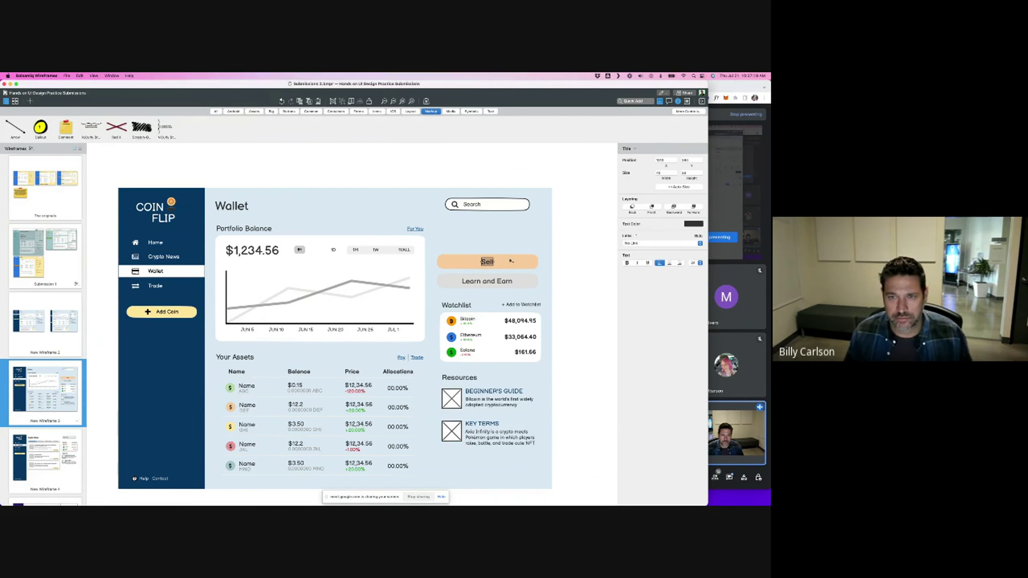
left_click(511, 262, "shift")
left_click_drag(511, 262, 511, 243)
left_click(498, 281)
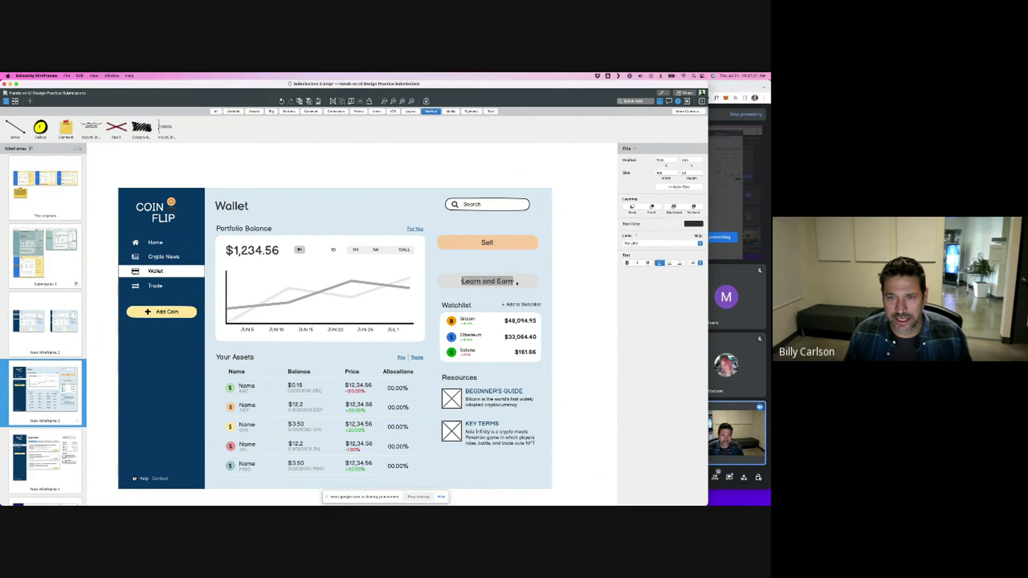
left_click(528, 286, "shift")
left_click_drag(528, 286, 528, 267)
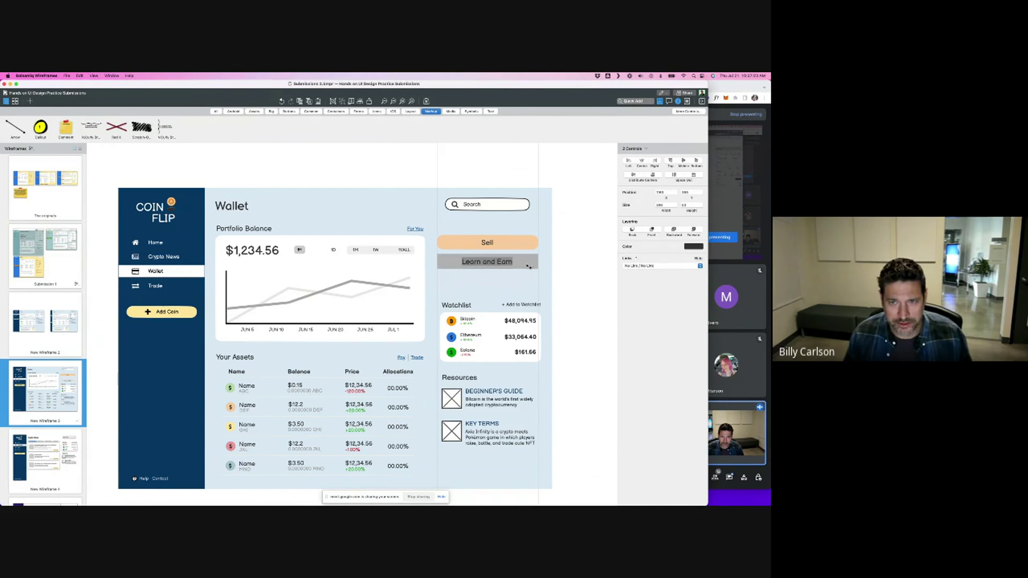
left_click(572, 268)
- Delete the whole Add Coin button, including its label, plus icon and yellow background, from the Wallet sidebar
left_click(178, 312)
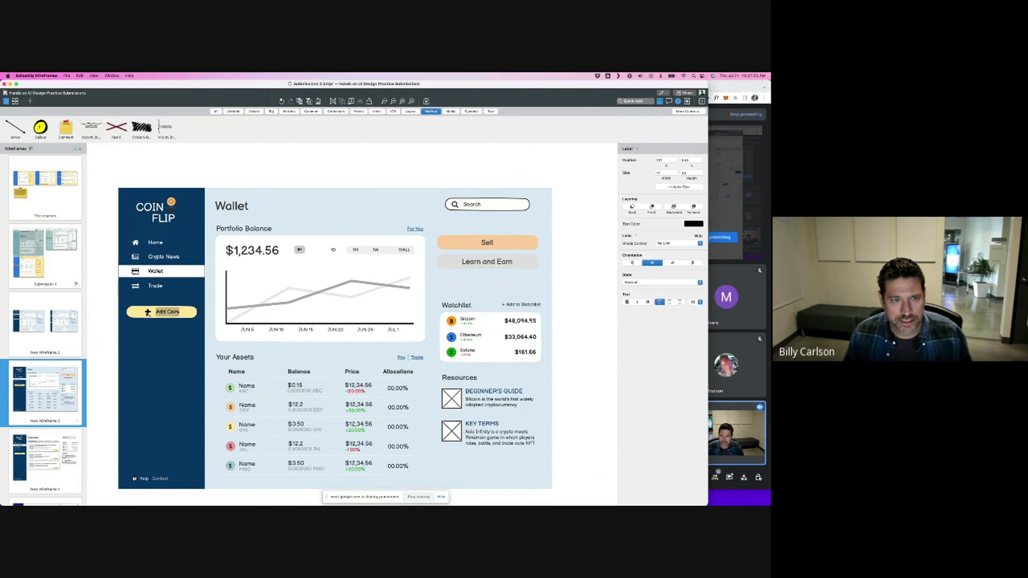
left_click(140, 315, "shift")
key("Delete")
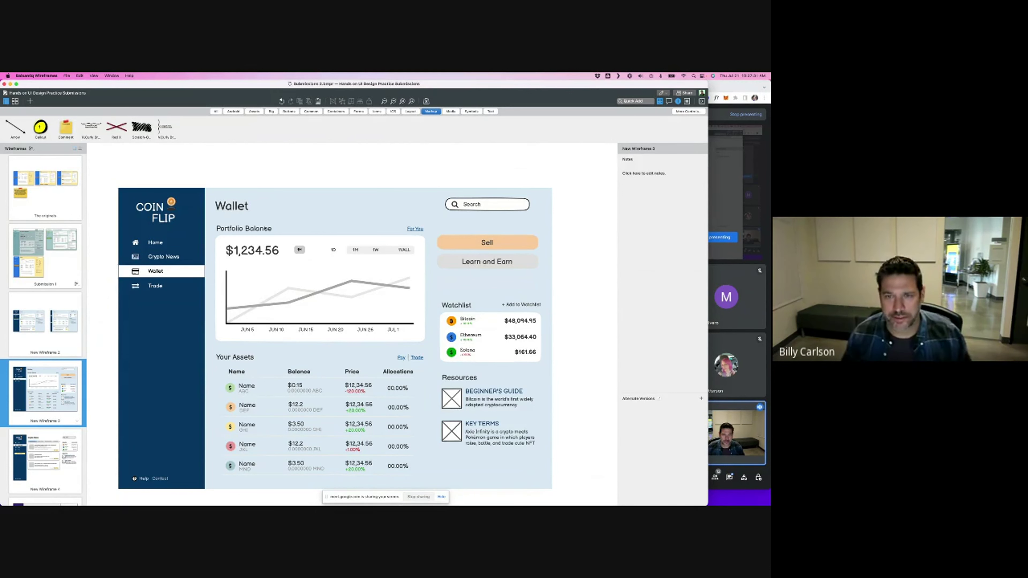
- Change the Sell button's fill to a deeper orange and open its border colour for editing
left_click(439, 245)
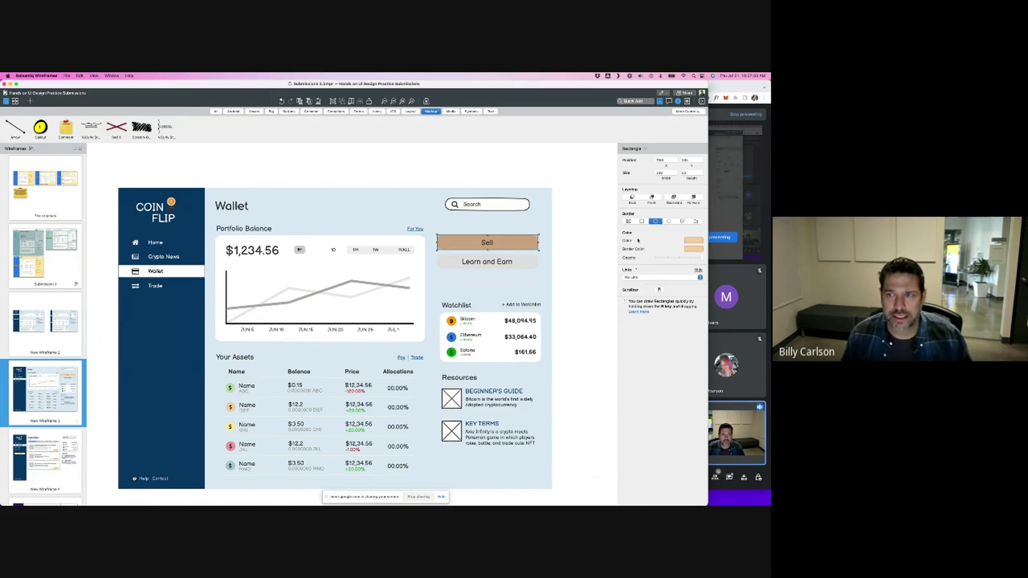
left_click(691, 243)
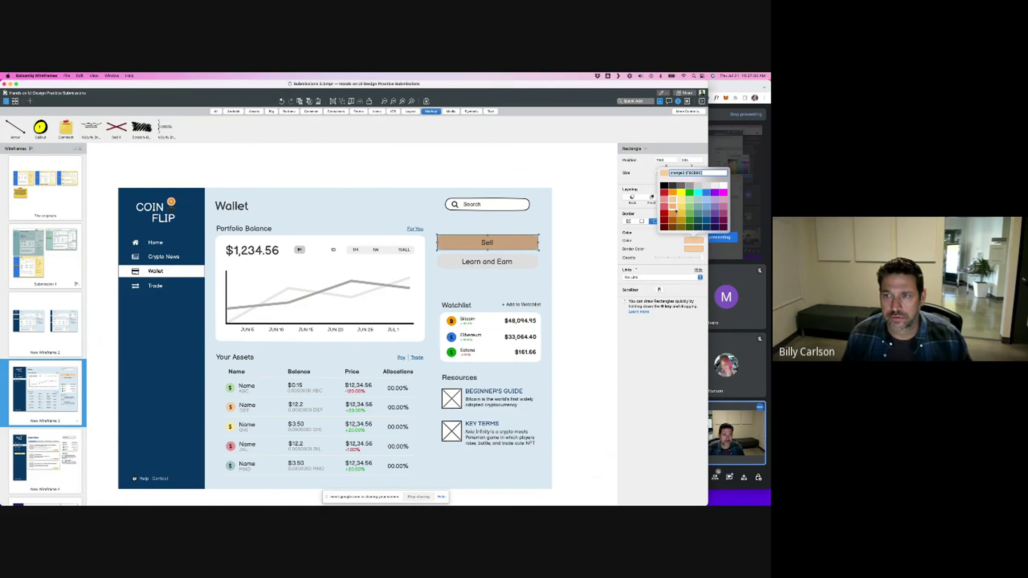
left_click(682, 222)
left_click(694, 240)
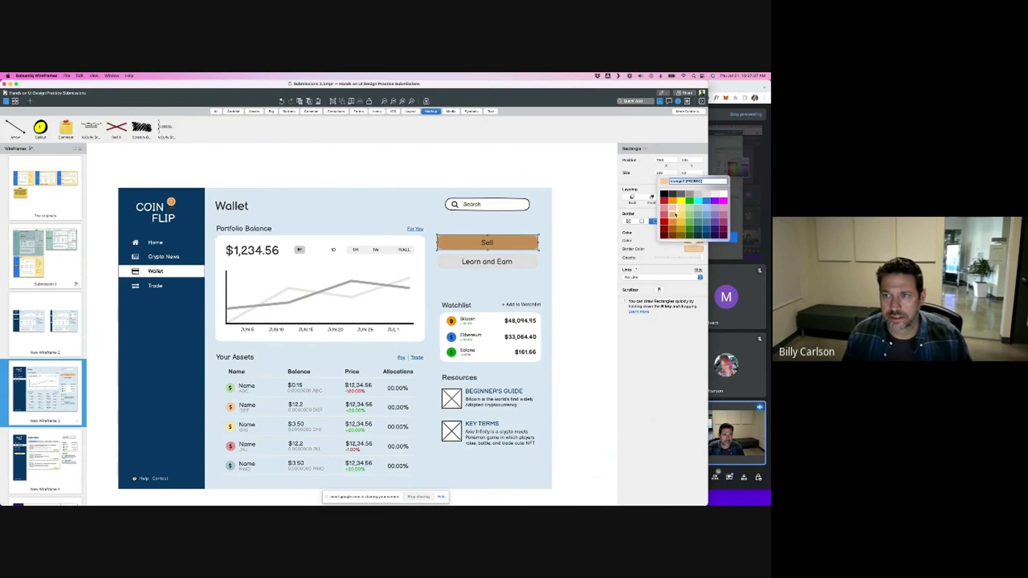
- Apply a light orange color to the rectangle behind the Sell label on the Wallet wireframe
left_click(674, 216)
left_click(550, 242)
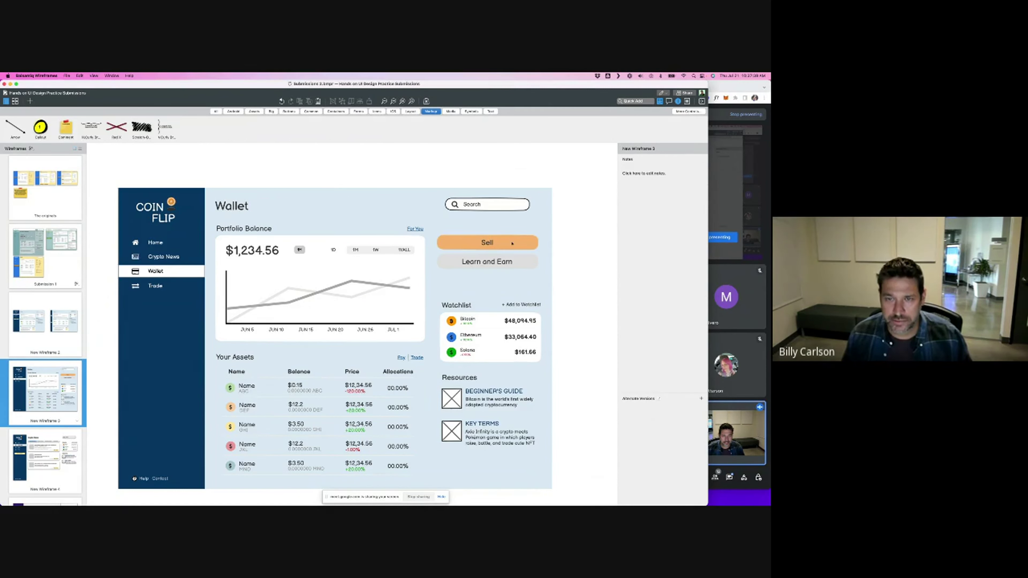
- Relabel the orange Sell button "Buy / Sell" and re-center the text on the button
double_click(487, 243)
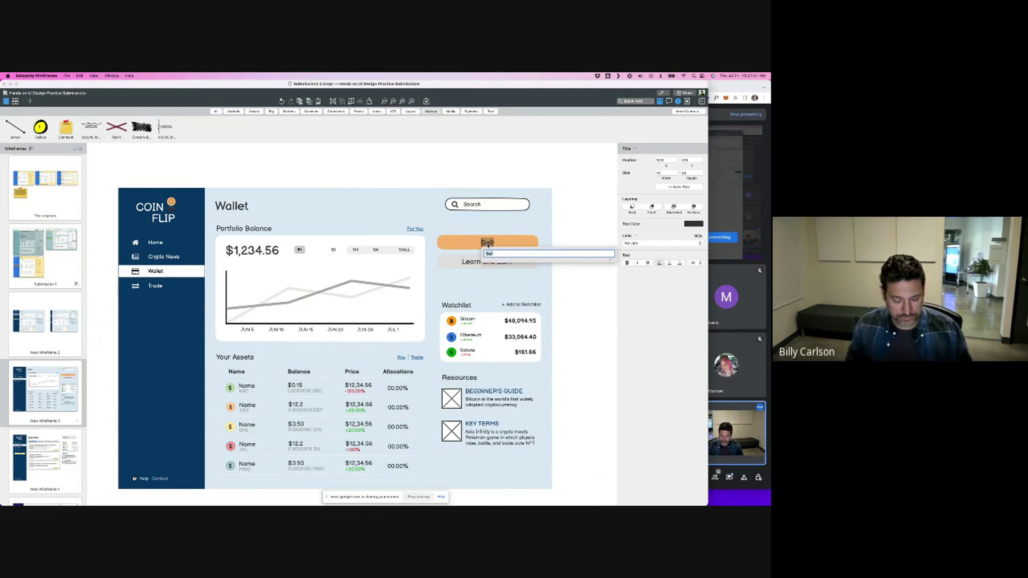
type("Buy")
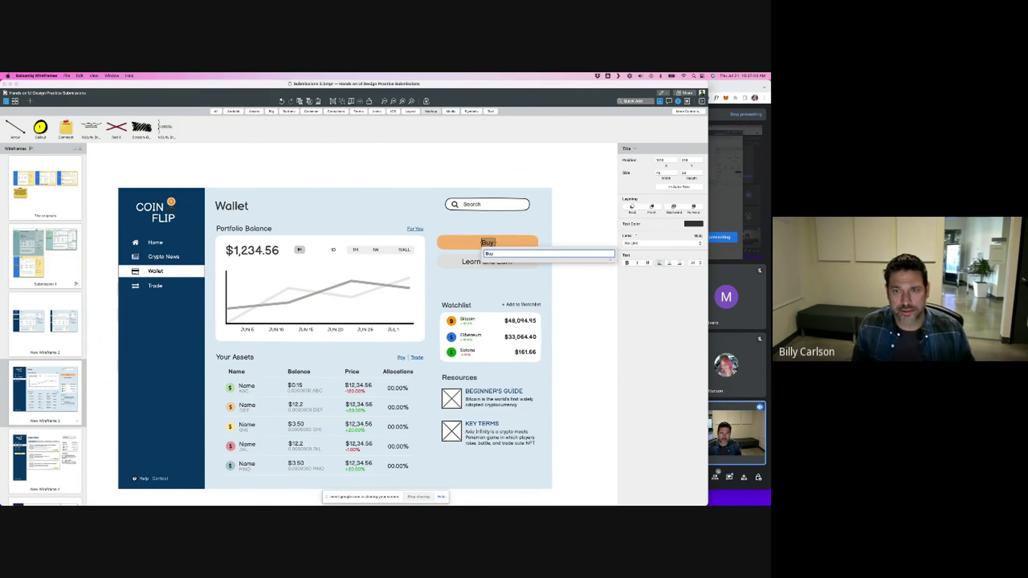
key("super+a")
type("Trade")
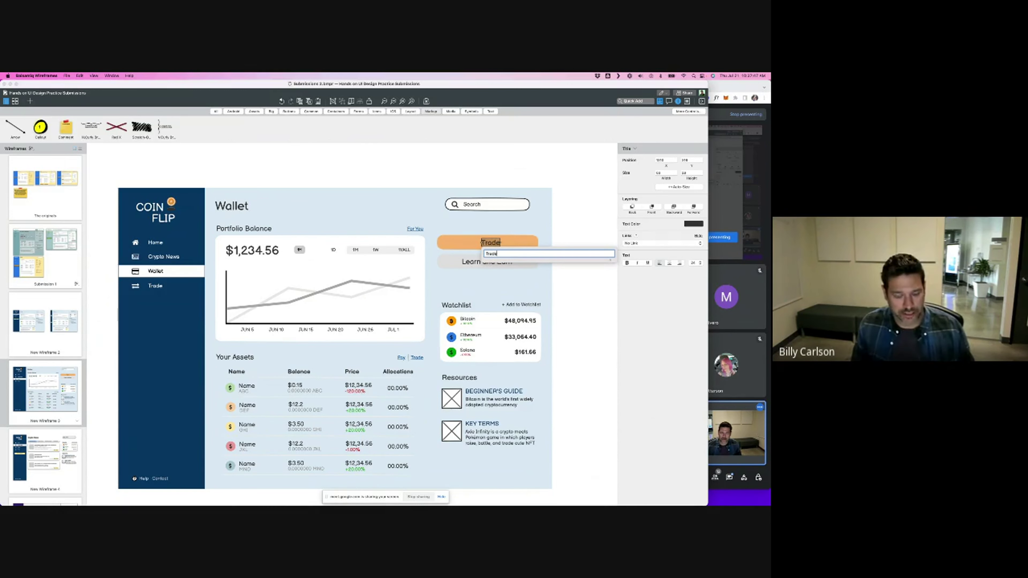
key("super+a")
type("Buy")
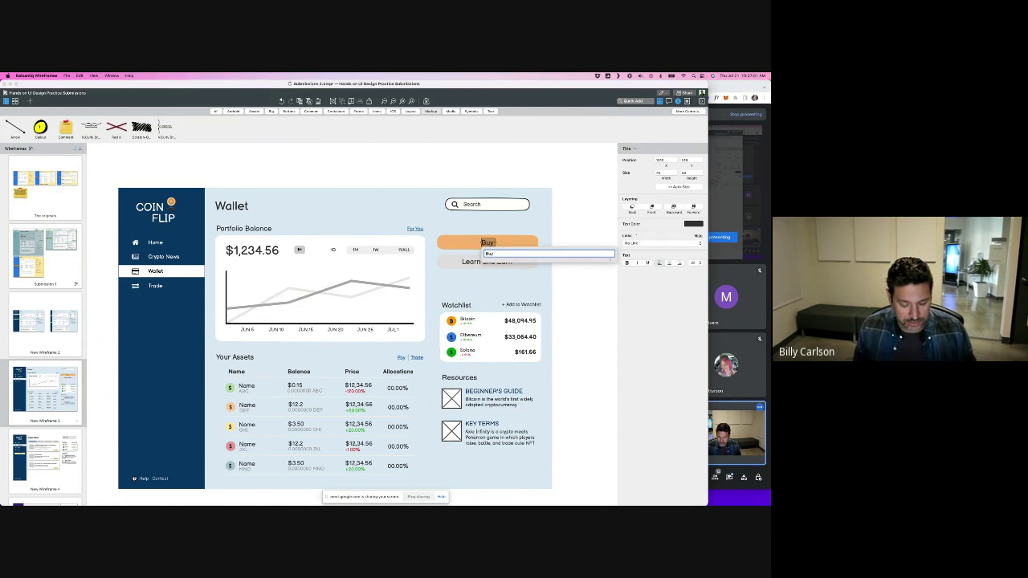
type(" / Sell")
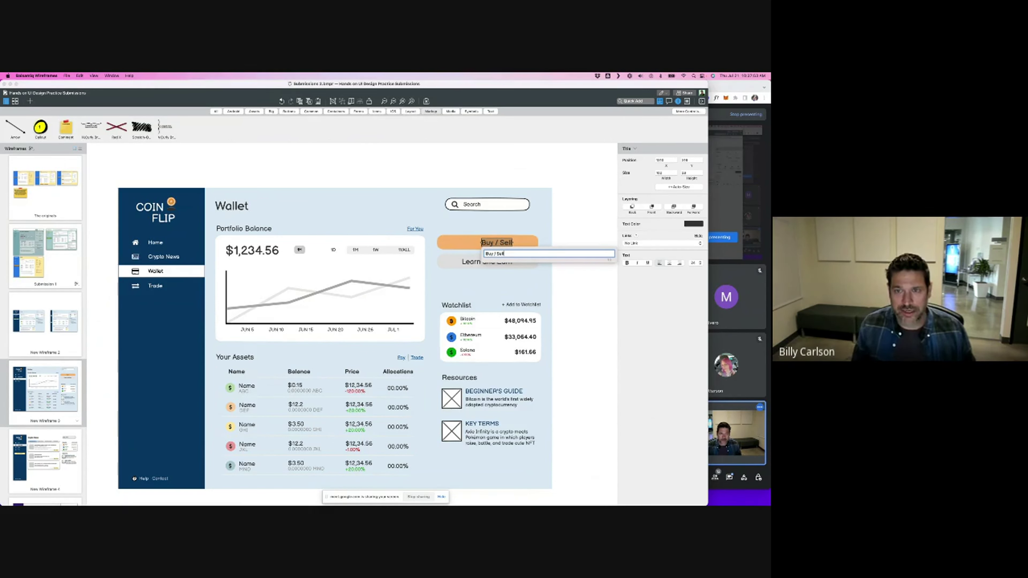
key("Return")
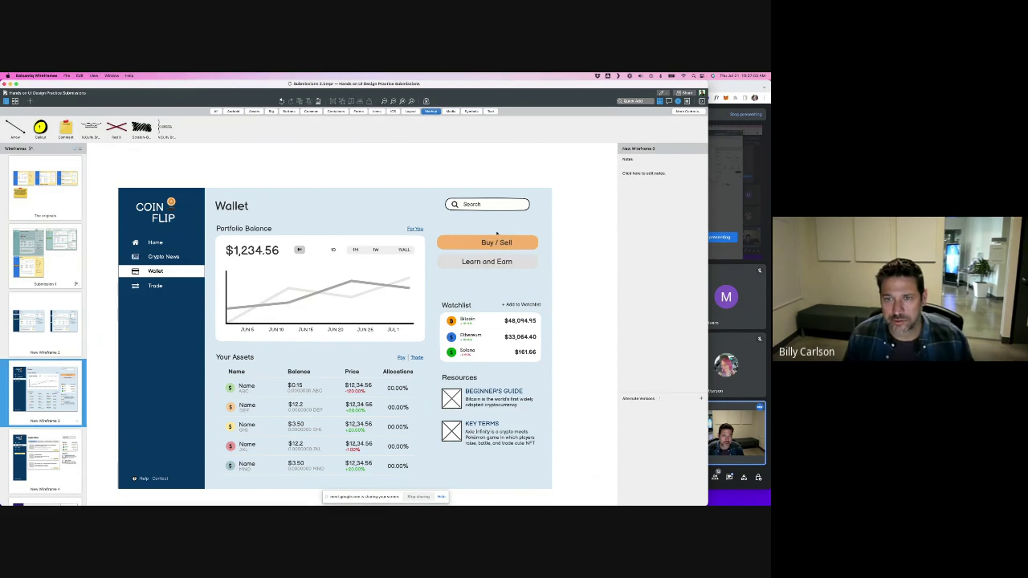
left_click_drag(490, 243, 479, 242)
left_click(583, 227)
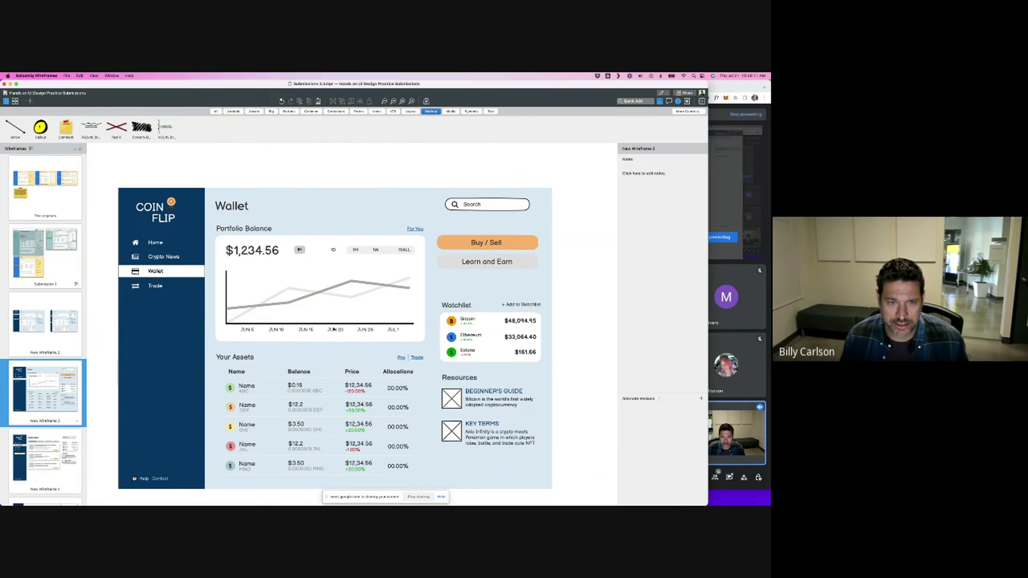
- Move the Watchlist and Resources blocks together up closer to the Learn and Earn button
scroll(364, 352, "down", 3)
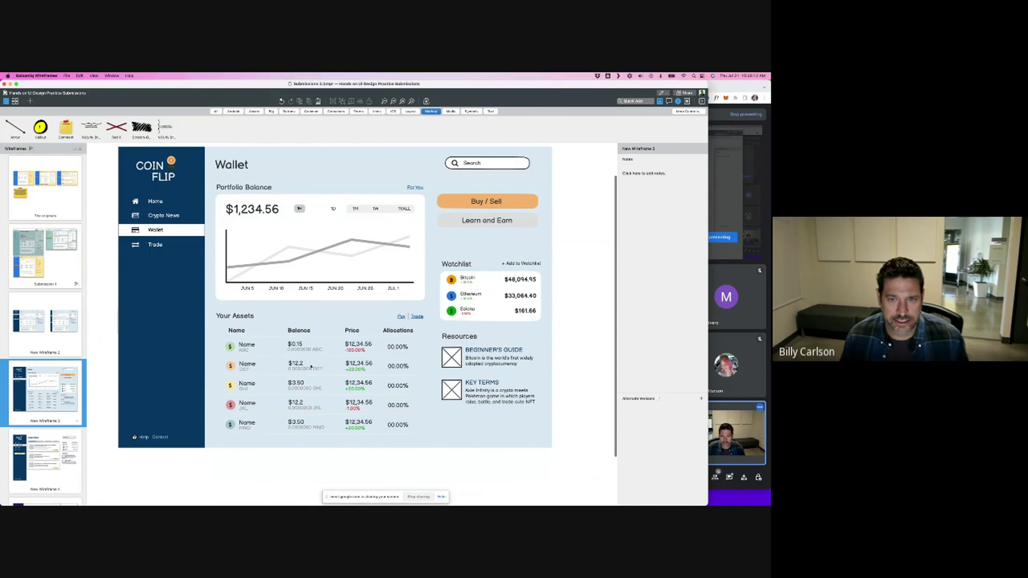
left_click(421, 315)
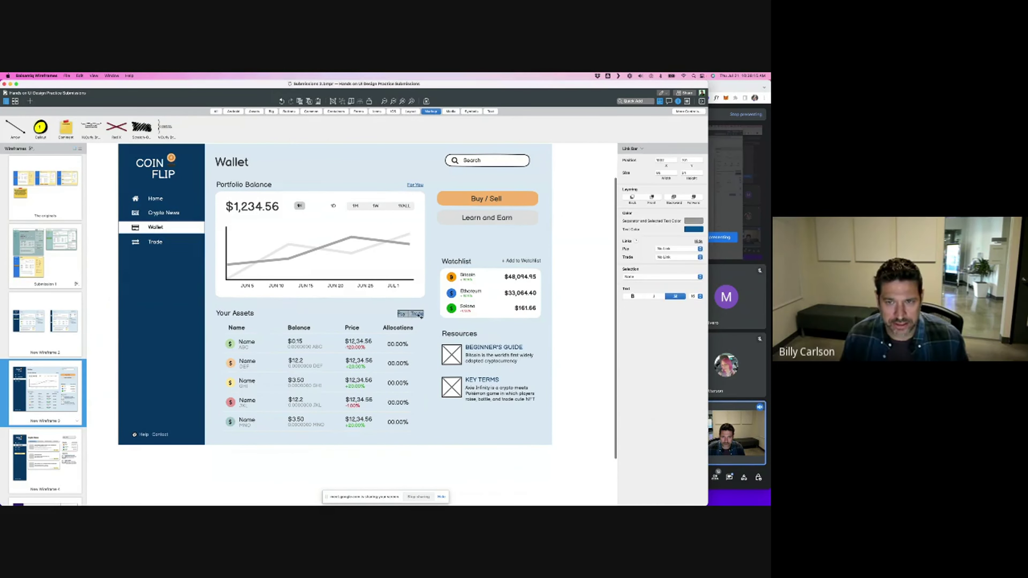
left_click_drag(567, 249, 427, 470)
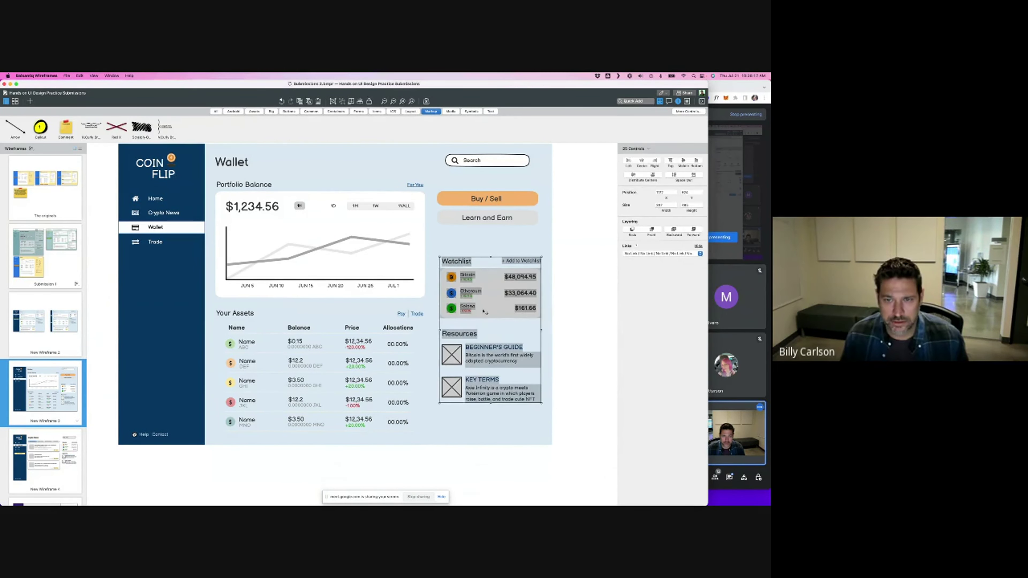
left_click_drag(473, 285, 469, 277)
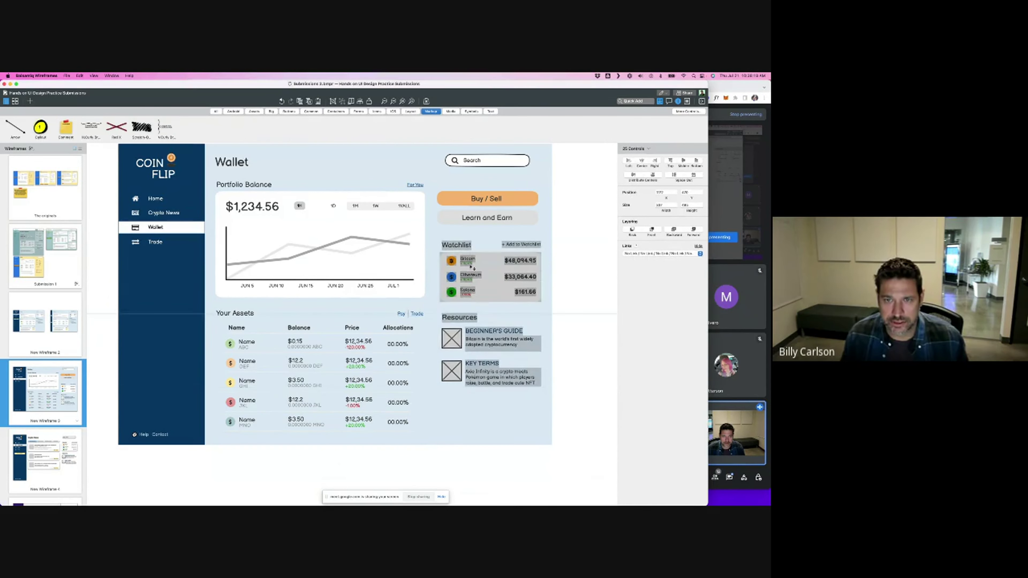
left_click(576, 190)
- Copy the Wallet's Buy / Sell button onto the Home wireframe under the search box, with Watchlist and Resources shifted down beneath it
left_click(486, 199)
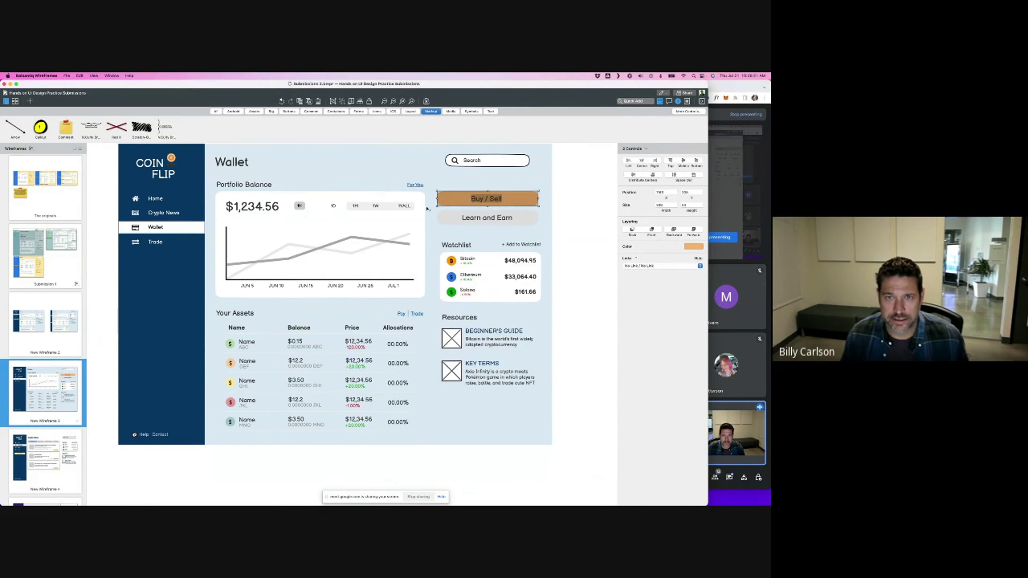
left_click(54, 327)
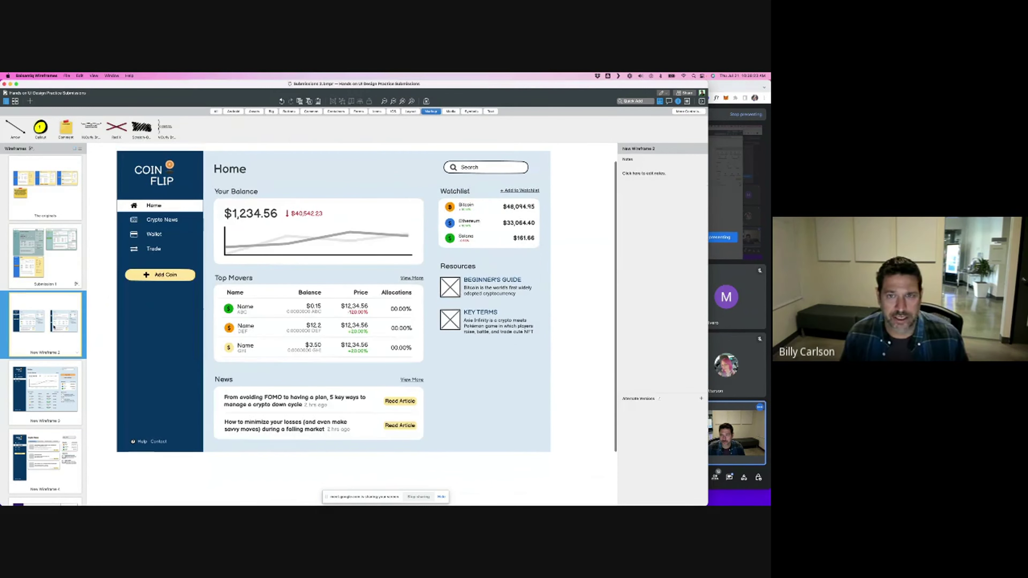
left_click(491, 220)
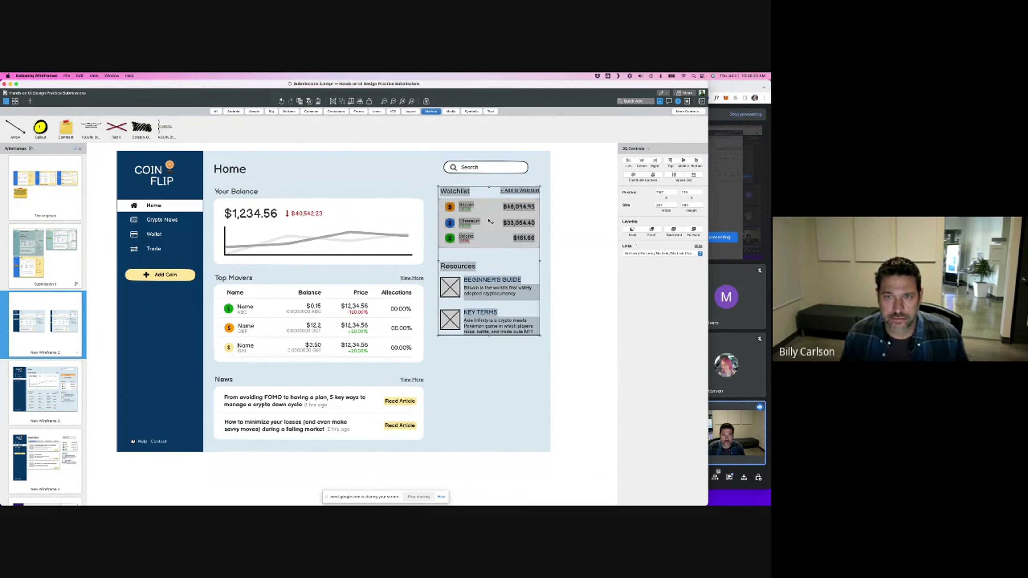
left_click_drag(491, 220, 491, 265)
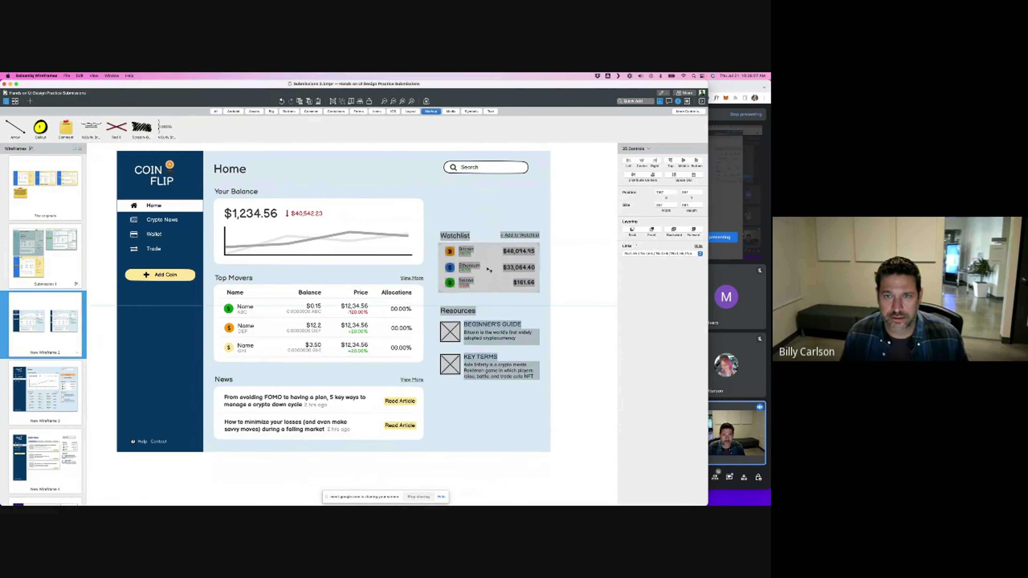
left_click(553, 211)
key("ctrl+v")
left_click_drag(507, 221, 510, 205)
left_click_drag(603, 219, 434, 415)
left_click_drag(492, 273, 492, 266)
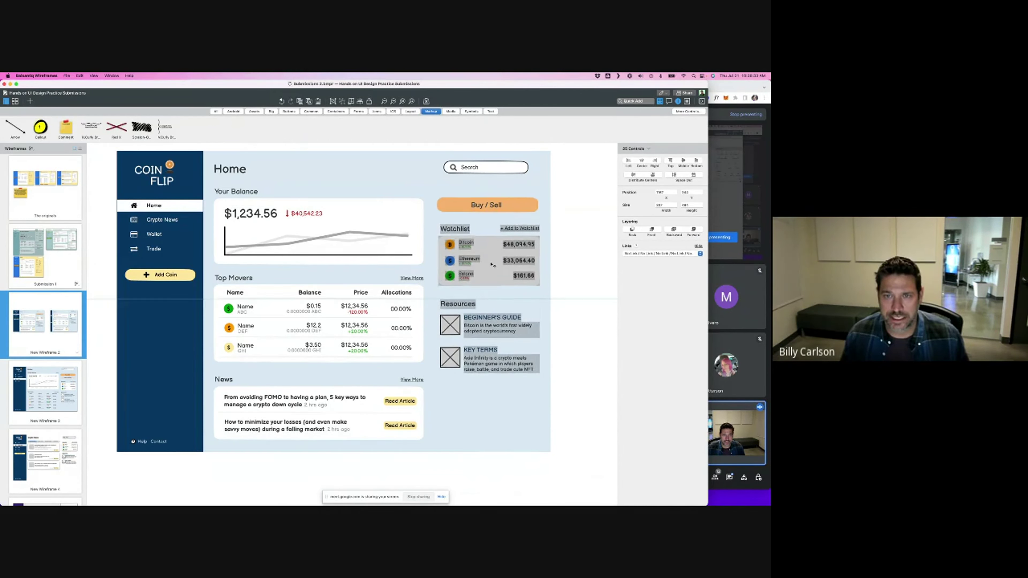
- Delete the Add Coin button from the Home wireframe's sidebar
left_click_drag(108, 264, 197, 286)
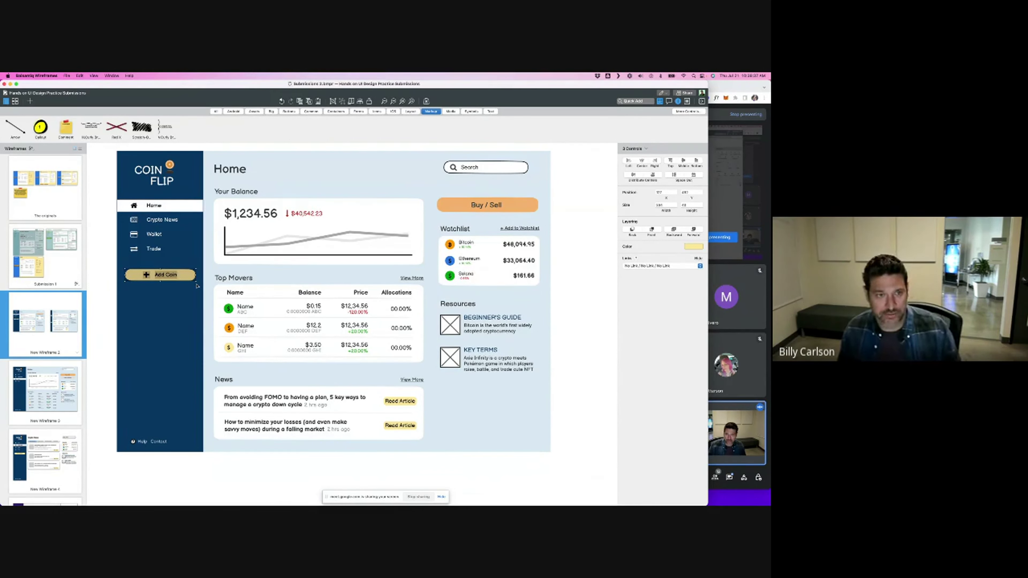
key("Delete")
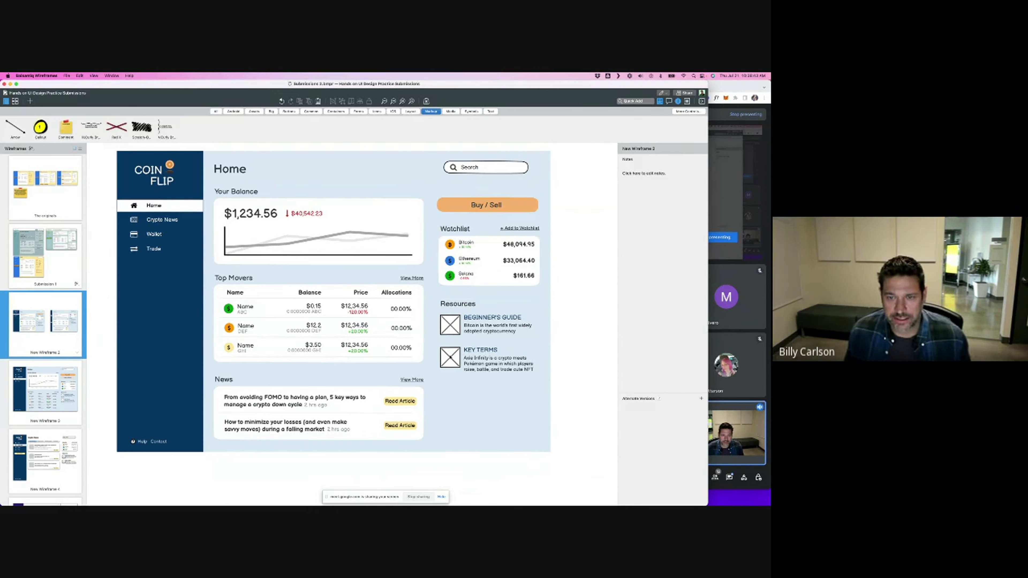
- Rearrange the Home wireframe's Resources so both image placeholders sit right of their text, with the block aligned under its heading
left_click(452, 323)
left_click(456, 355, "shift")
left_click_drag(454, 338, 556, 339)
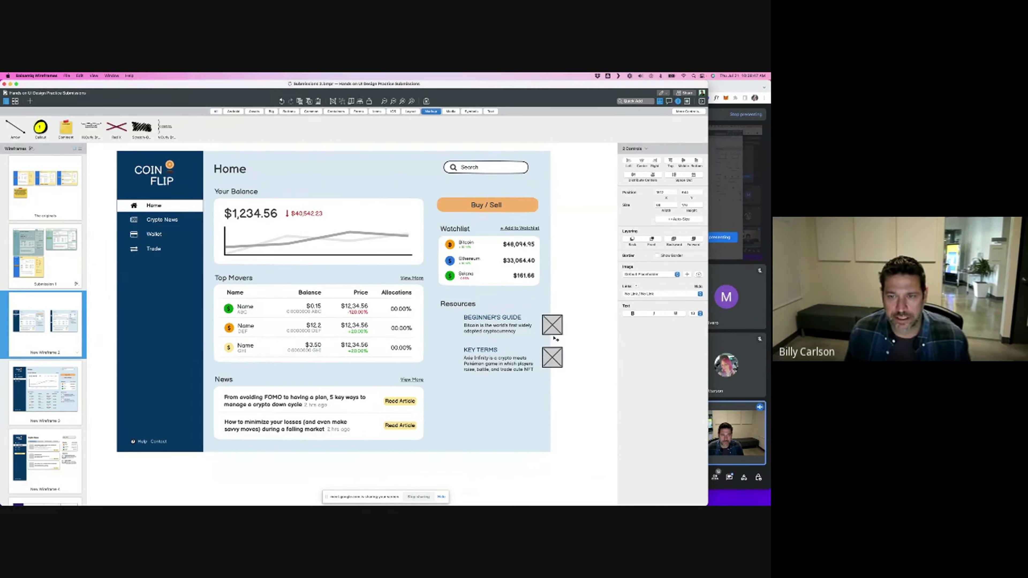
left_click_drag(570, 388, 466, 324)
left_click(590, 344)
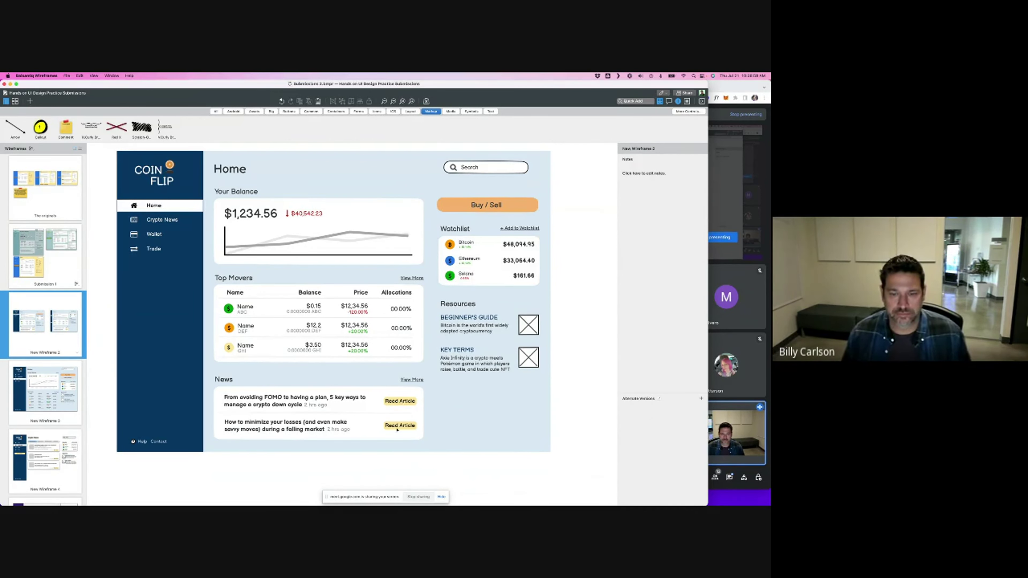
- Reduce the text size of both Read Article buttons in the Home wireframe's News section
left_click(402, 403)
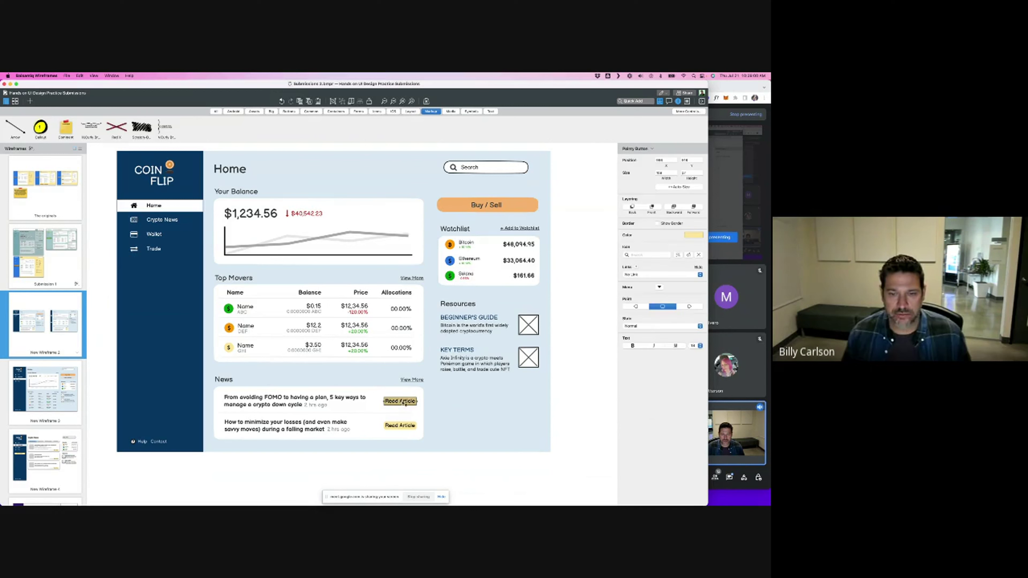
left_click(401, 427, "shift")
left_click(698, 378)
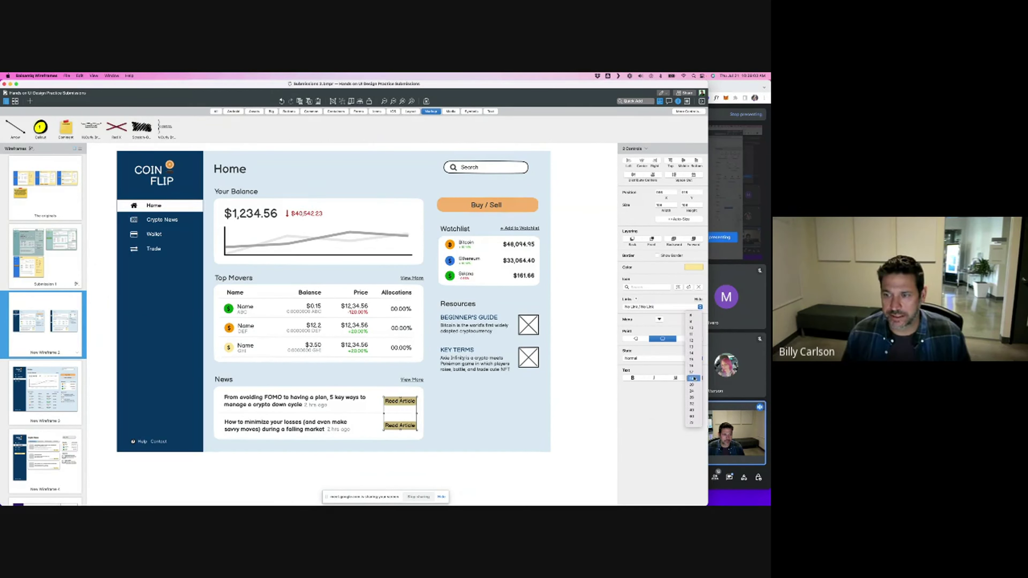
left_click(692, 359)
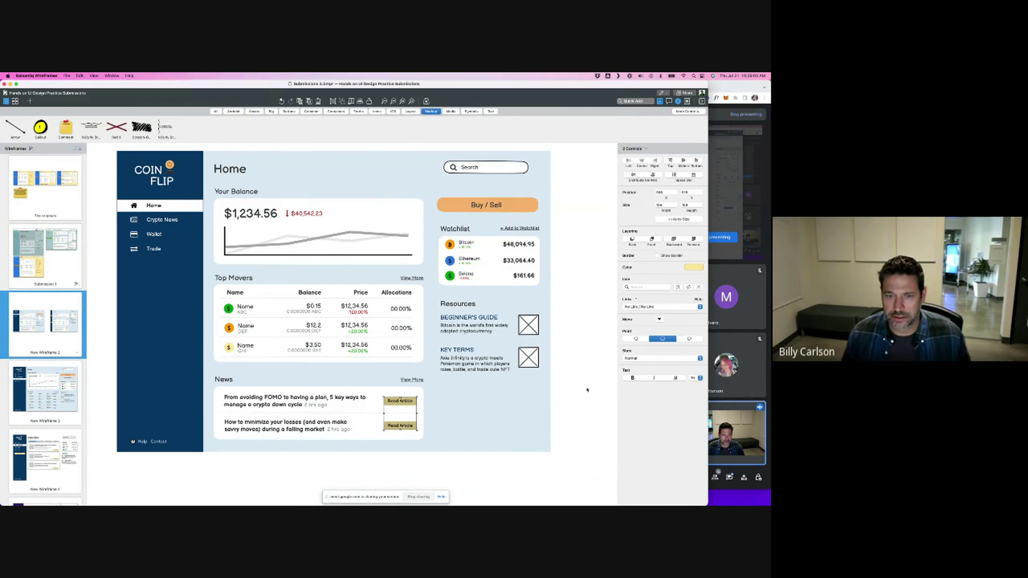
left_click(581, 402)
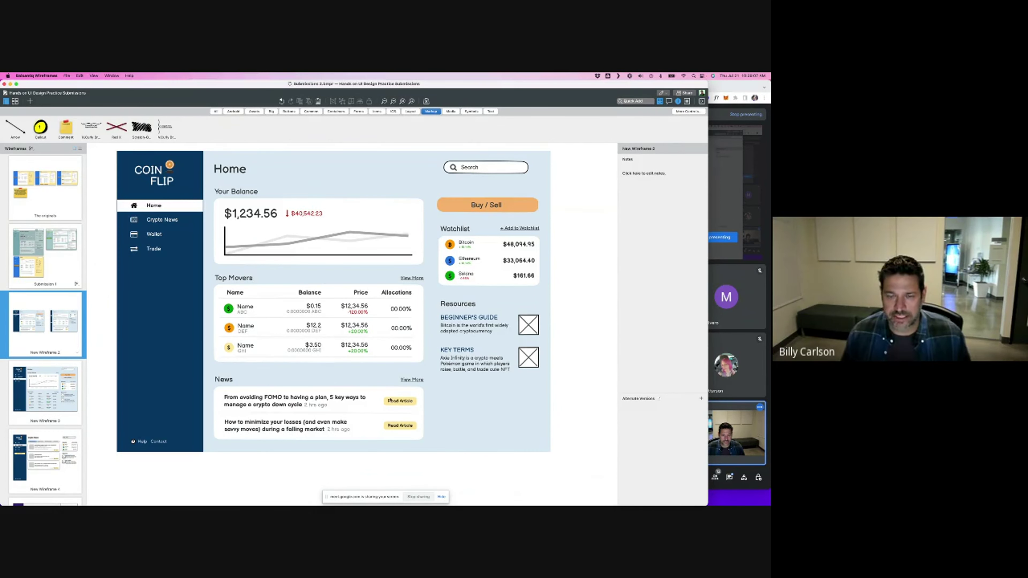
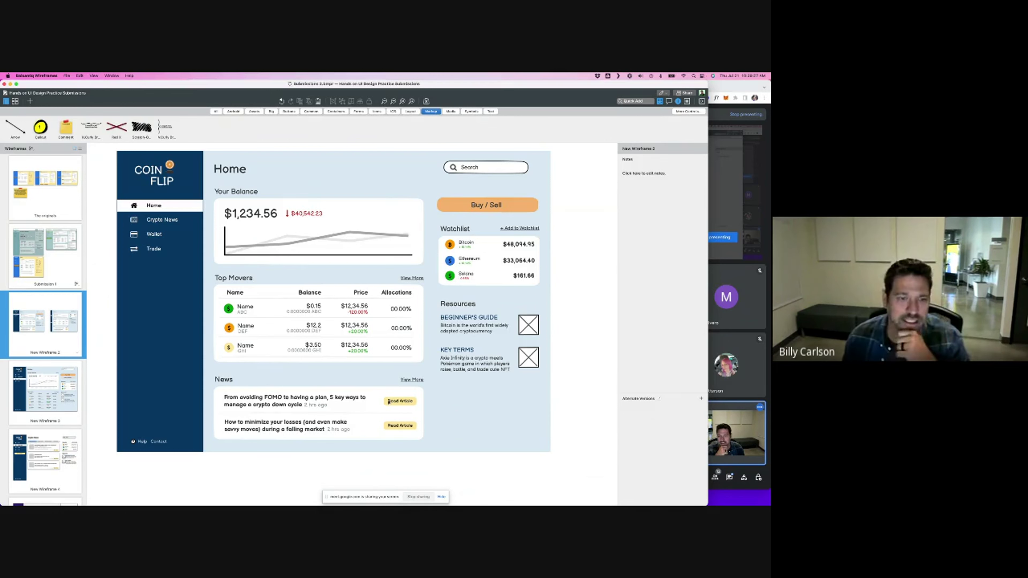
left_click(403, 404)
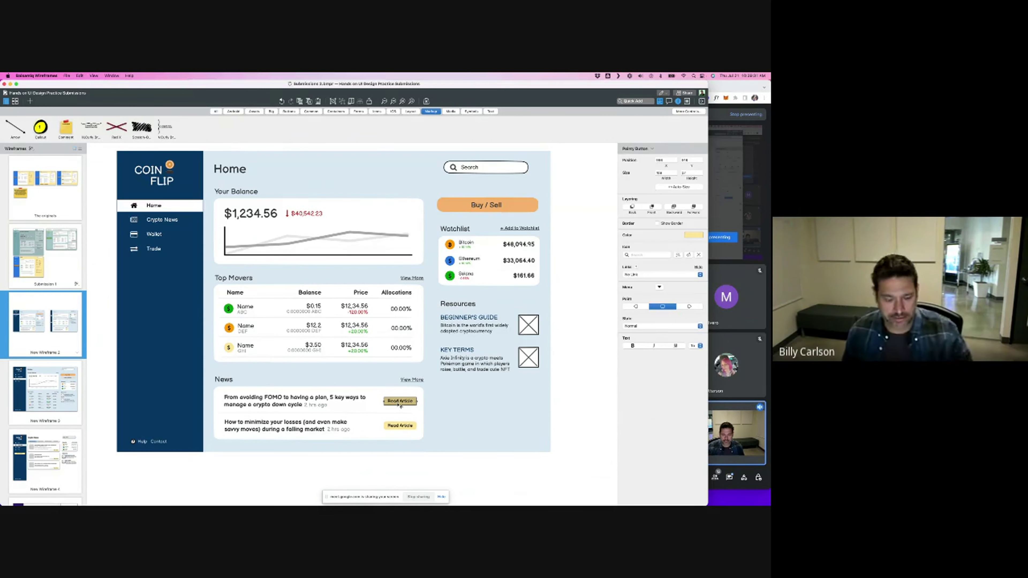
left_click(400, 425, "shift")
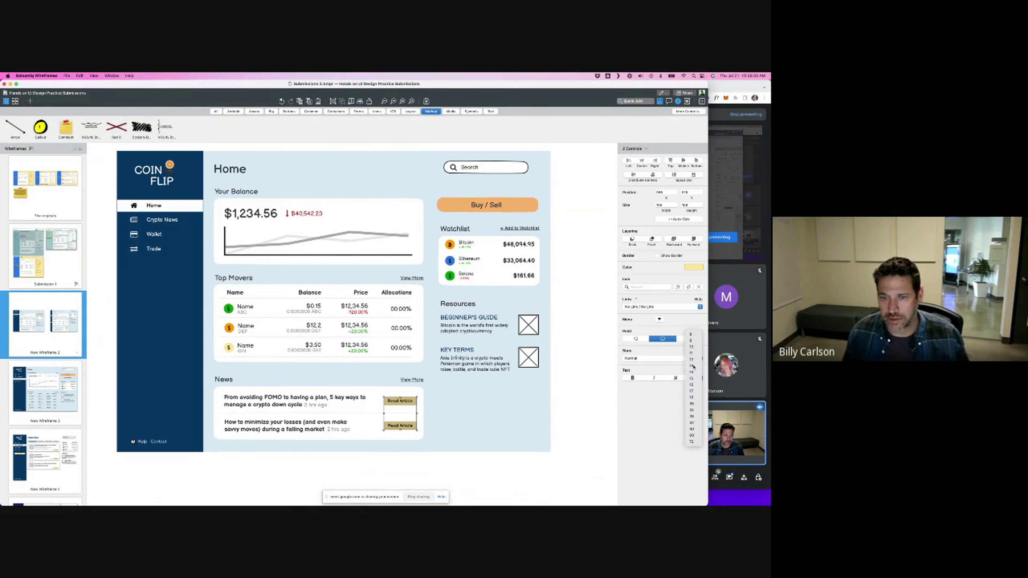
left_click(692, 359)
left_click(570, 400)
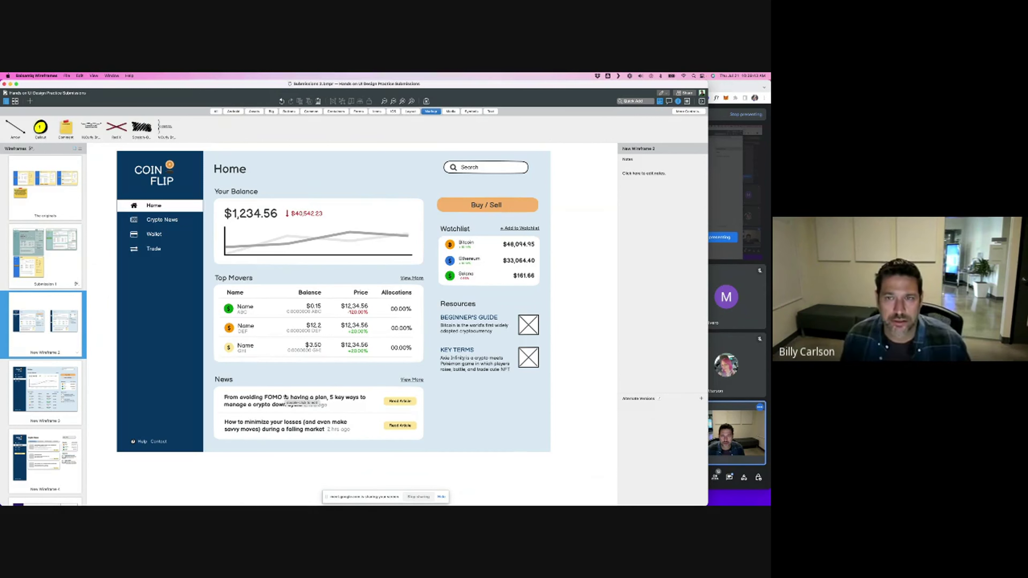
- Select the Home wireframe's Buy / Sell button with its label, and switch to the Crypto News wireframe
left_click_drag(574, 188, 431, 223)
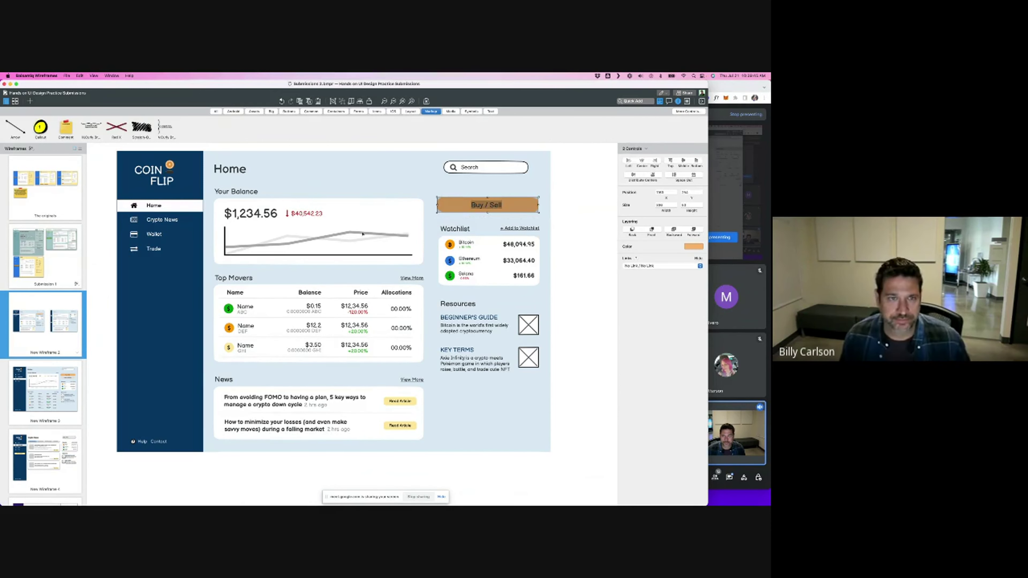
left_click(47, 382)
left_click(56, 453)
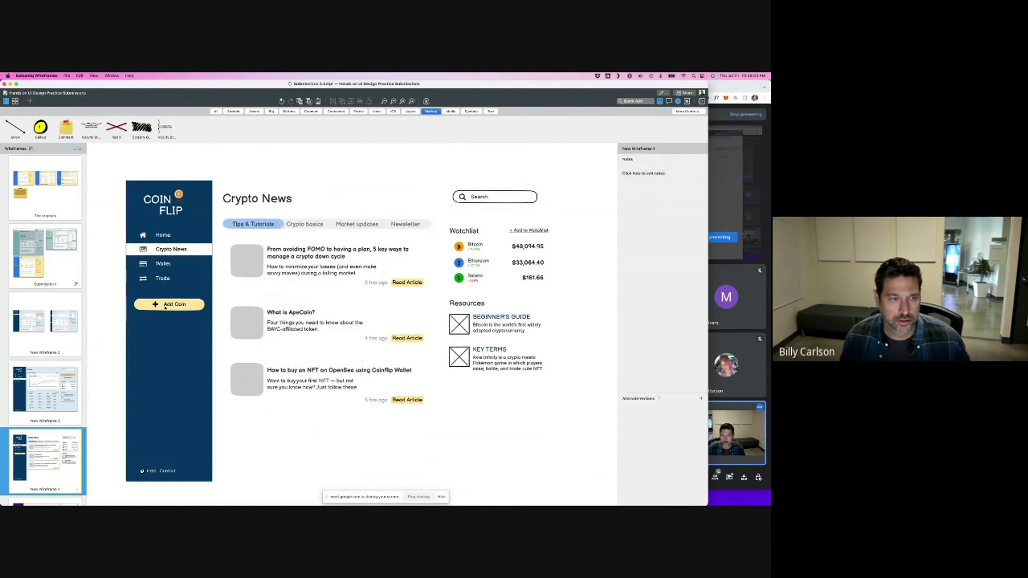
- Delete the Add Coin button's background, label and plus icon from the Crypto News sidebar
left_click(178, 304)
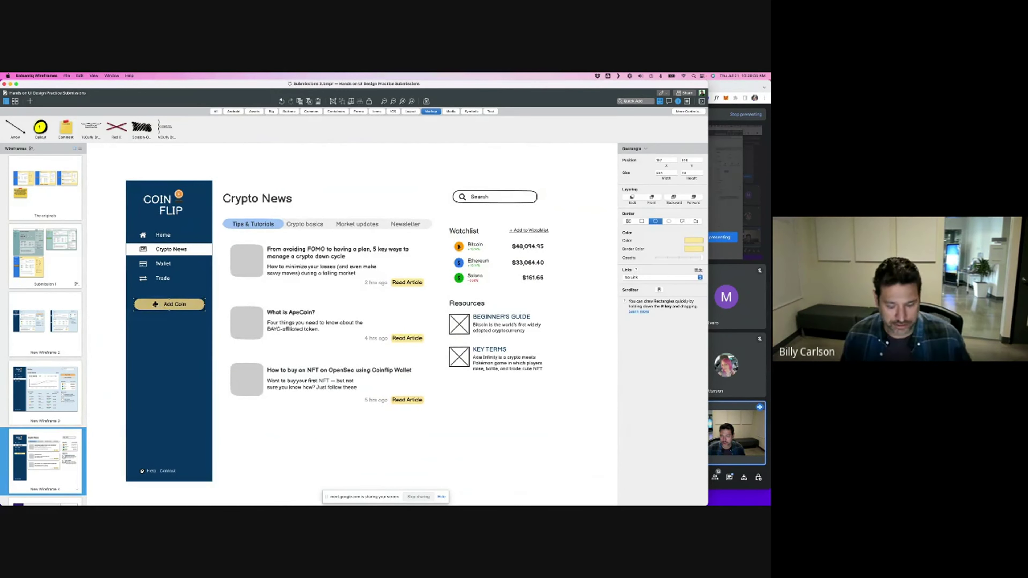
double_click(189, 304)
left_click(189, 302)
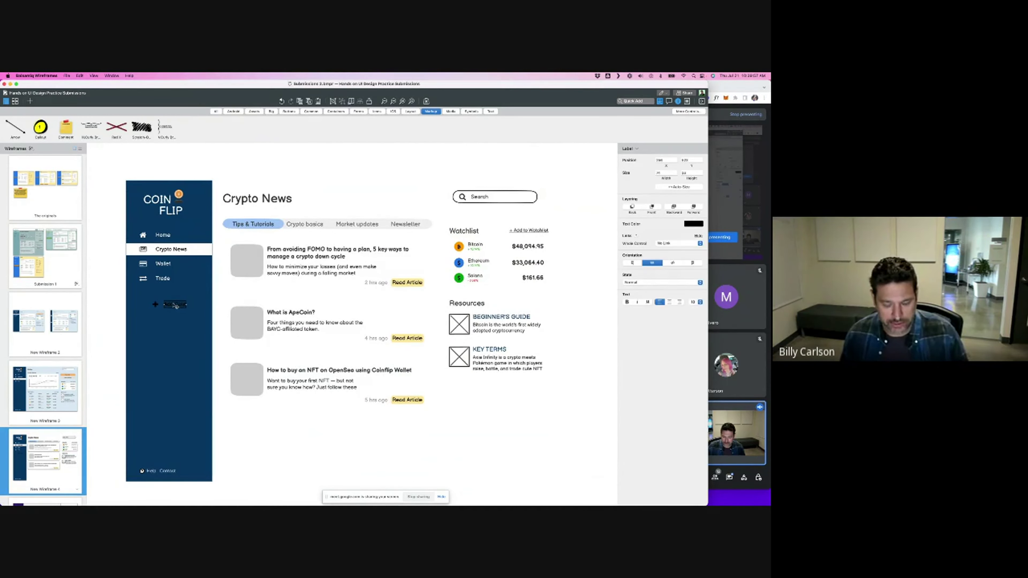
key("Delete")
left_click(156, 305)
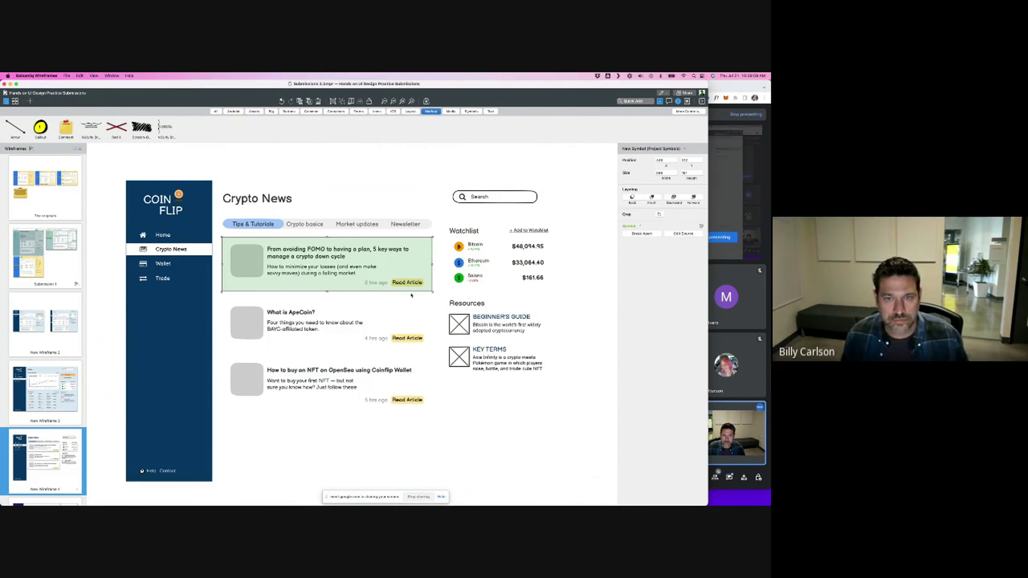
- Edit the article card symbol's source to reduce its Read Article button text size, and return to the Crypto News wireframe
left_click(408, 282)
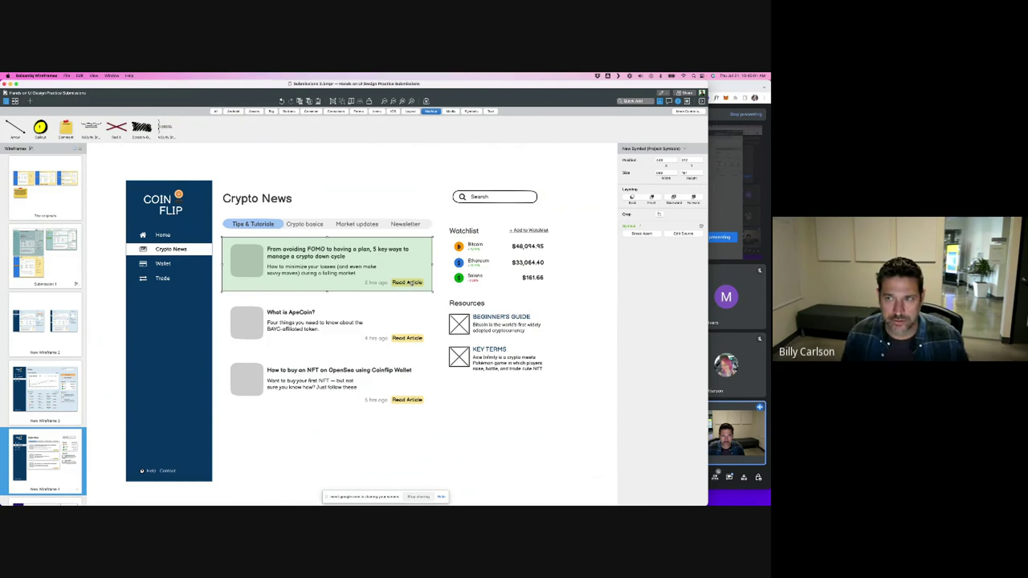
left_click(684, 234)
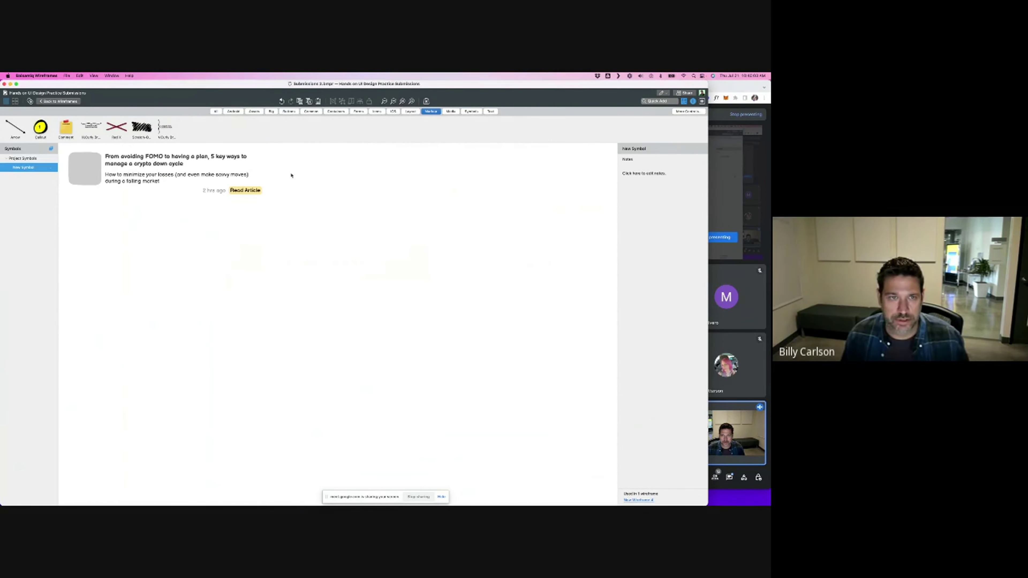
left_click(245, 190)
left_click(700, 346)
left_click(693, 319)
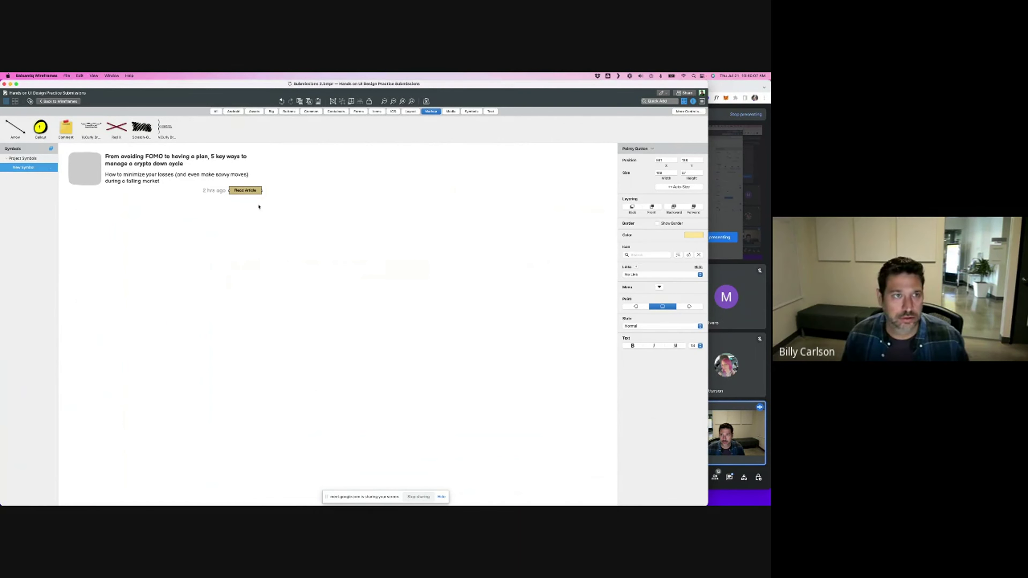
left_click(59, 101)
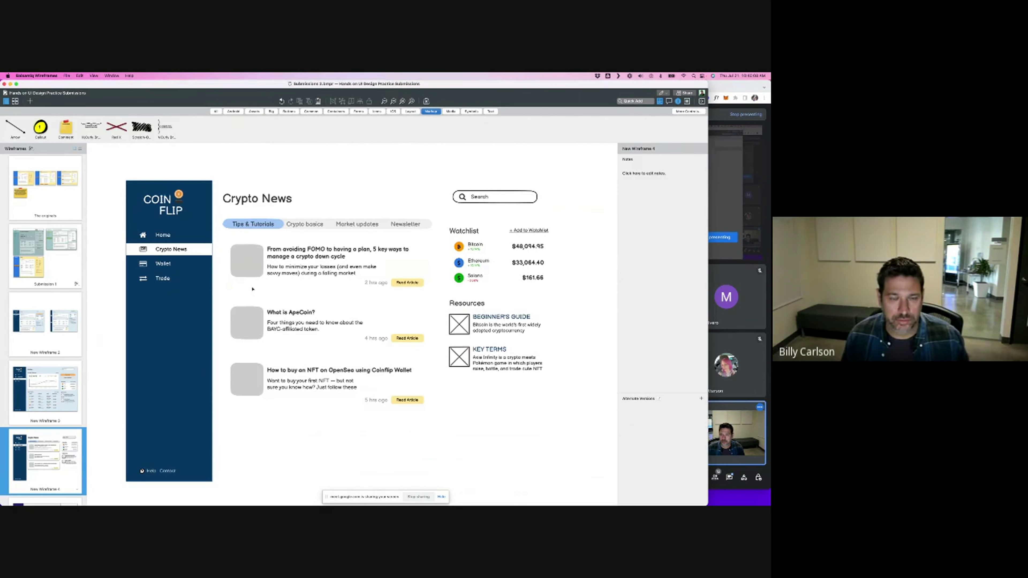
- Copy the Wallet wireframe's light blue background into Crypto News, send it to the back and shift it right to frame the content
left_click(46, 392)
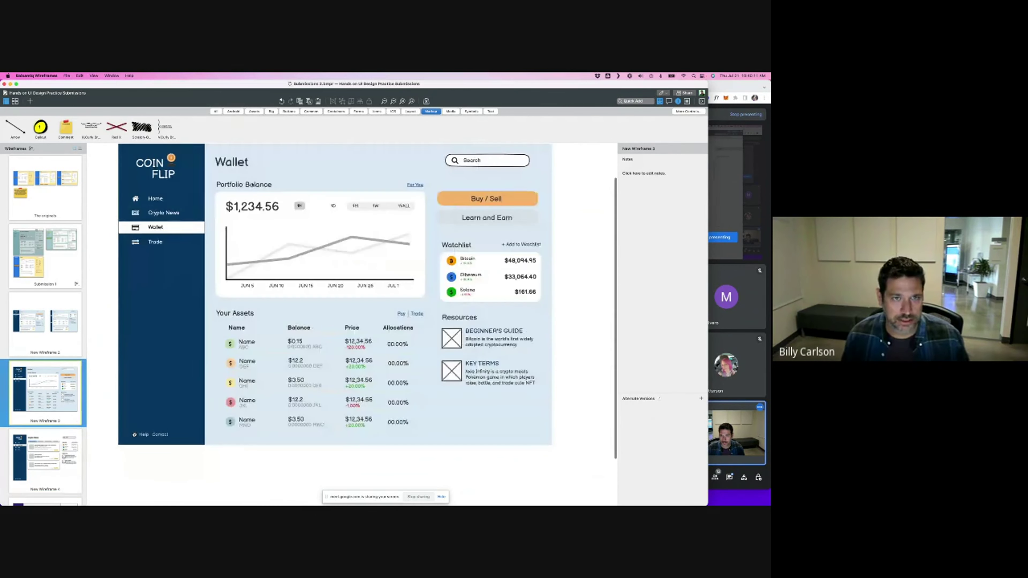
left_click(47, 458)
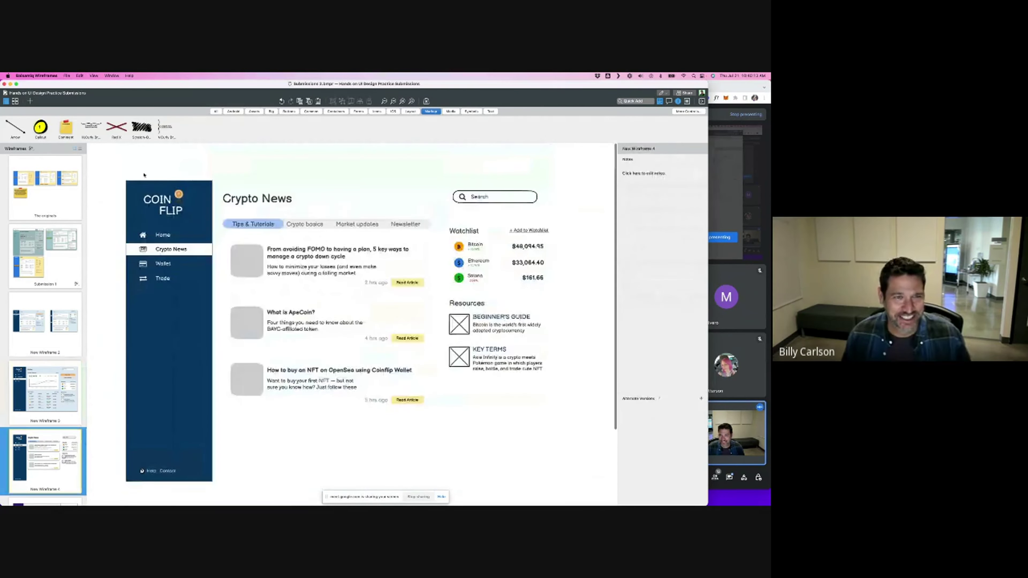
left_click_drag(233, 214, 239, 225)
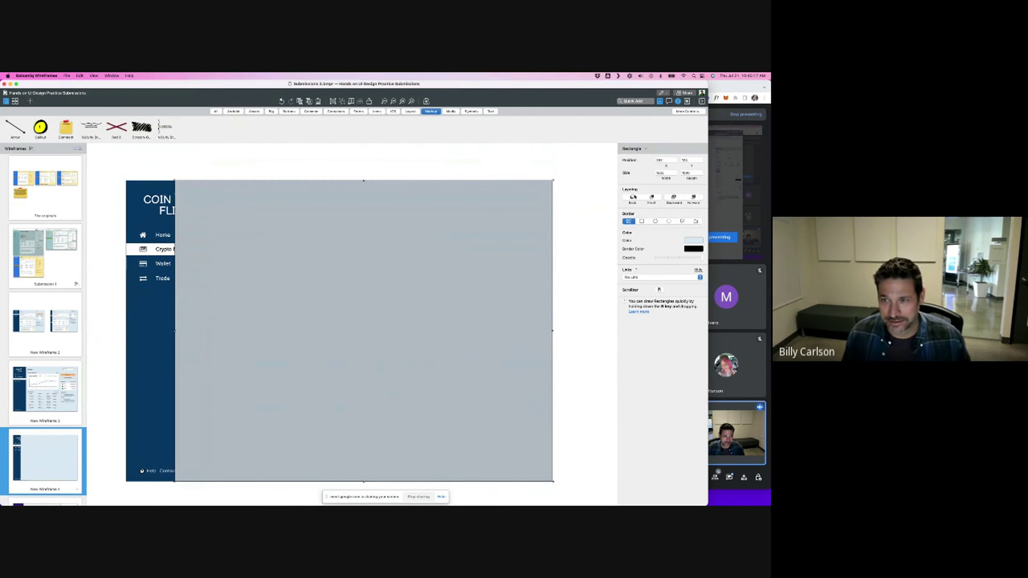
left_click(632, 197)
left_click_drag(541, 184, 545, 184)
left_click(595, 221)
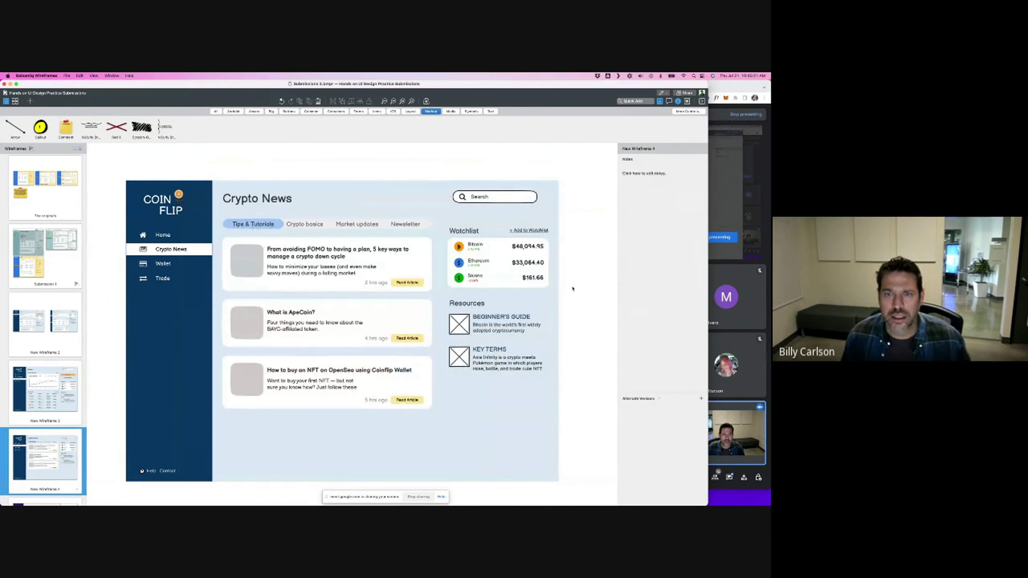
- Add the Home wireframe's Buy / Sell button above the Crypto News Watchlist, aligned to its width, with Watchlist and Resources shifted down to make room
left_click_drag(584, 216, 438, 395)
left_click_drag(500, 269, 500, 292)
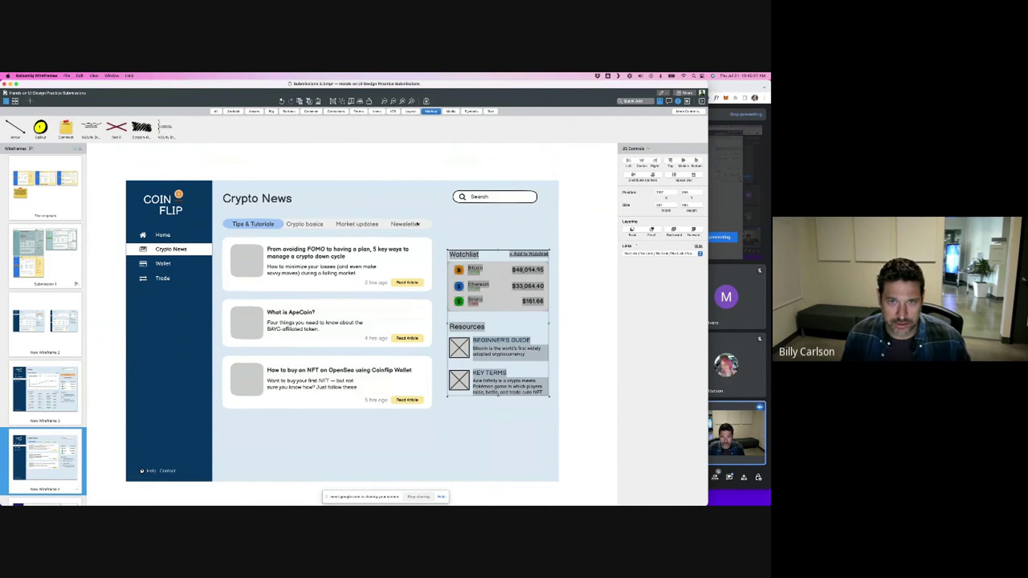
left_click(57, 367)
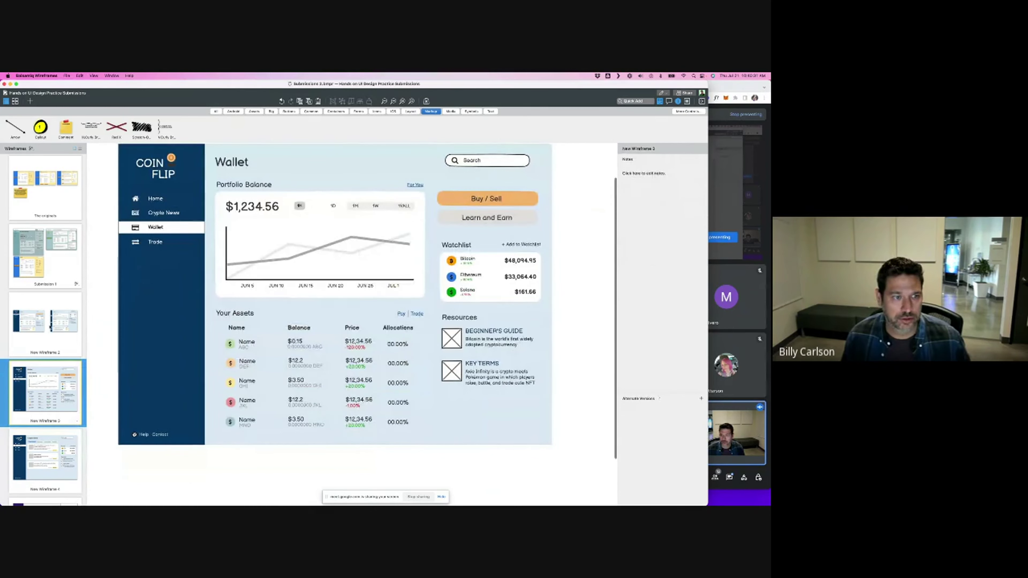
key("Up")
left_click(462, 202)
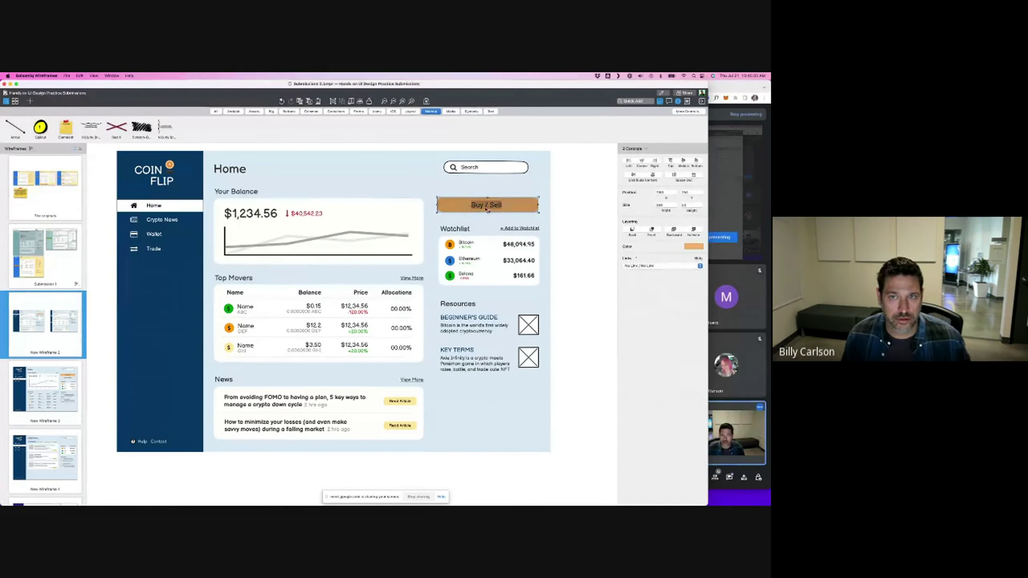
left_click(73, 457)
key("super+v")
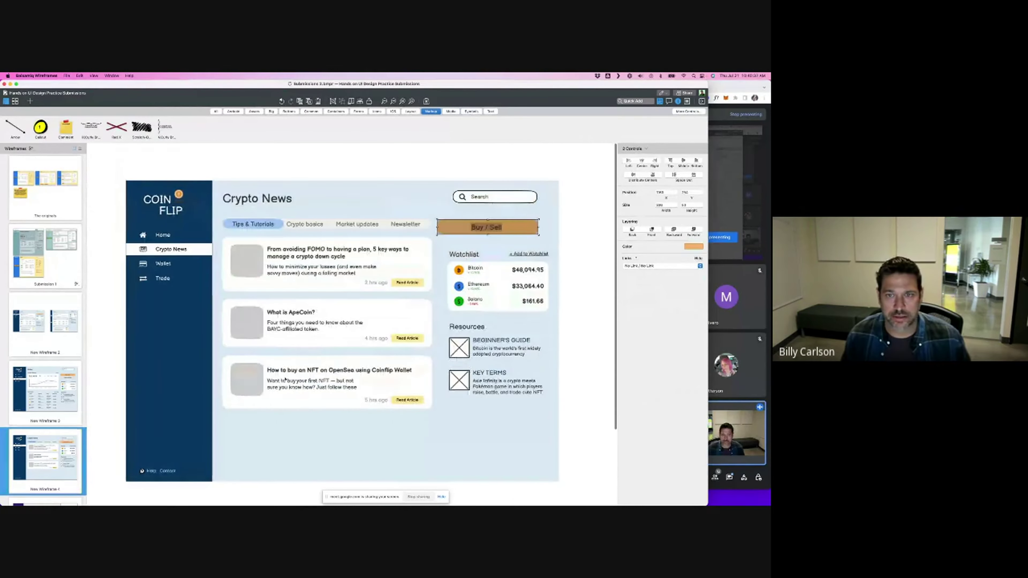
left_click_drag(512, 229, 515, 228)
left_click(558, 246)
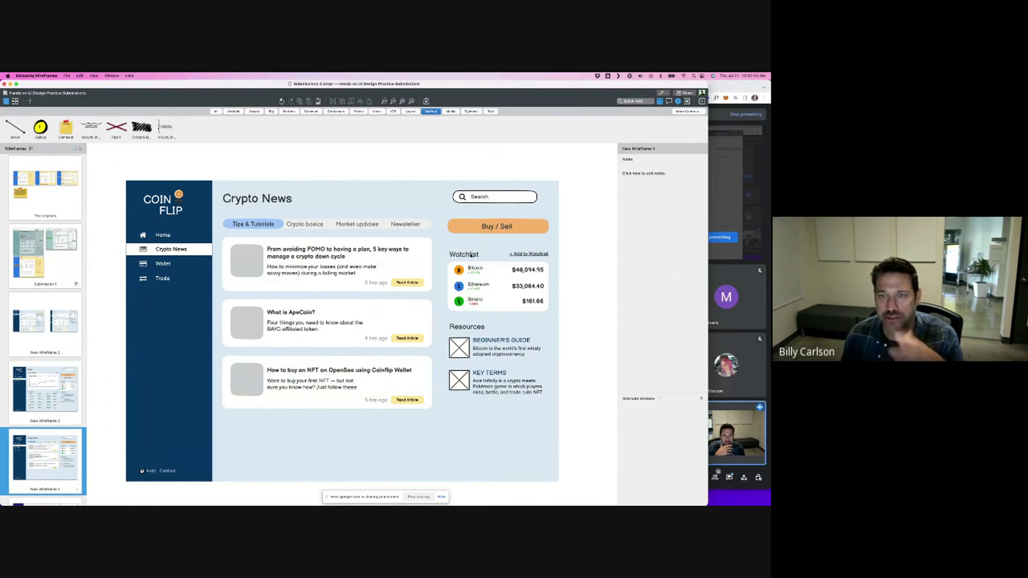
left_click_drag(549, 245, 442, 447)
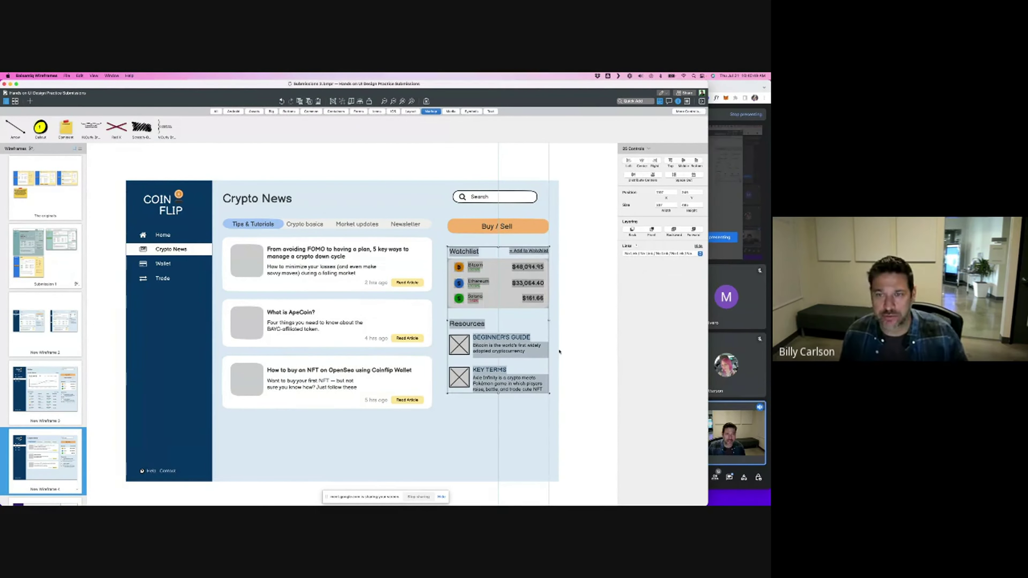
left_click(571, 334)
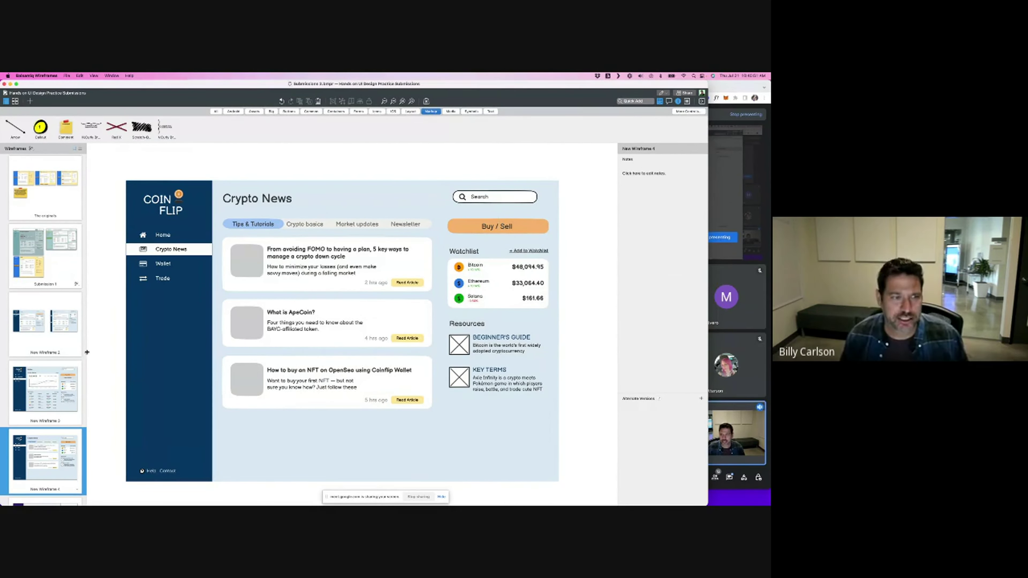
- Widen the Home wireframe's search field to match the Buy / Sell button, with its icon and label shifted left
left_click(33, 318)
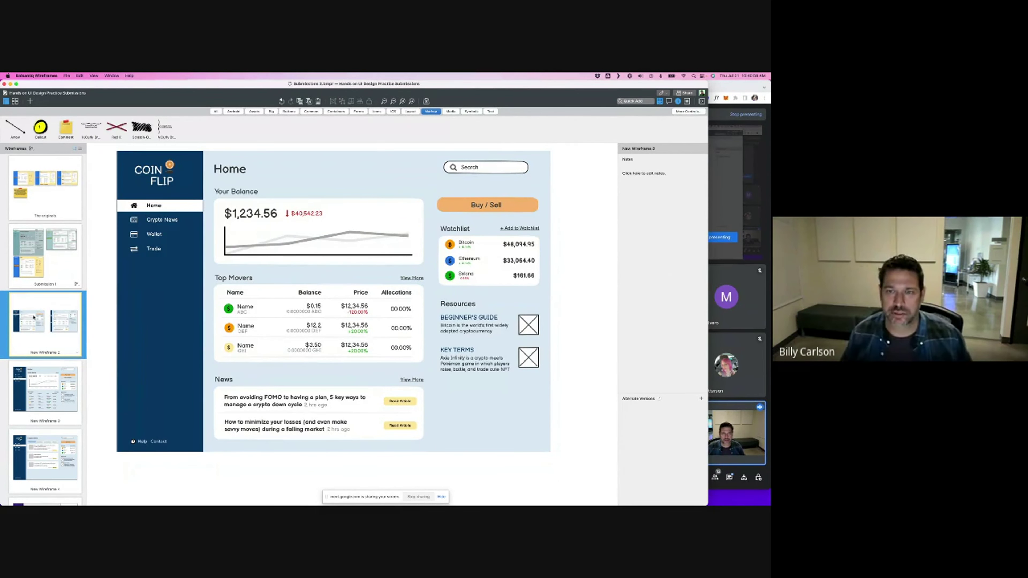
left_click_drag(506, 168, 466, 168)
left_click(453, 167)
left_click(472, 168, "shift")
left_click(587, 189)
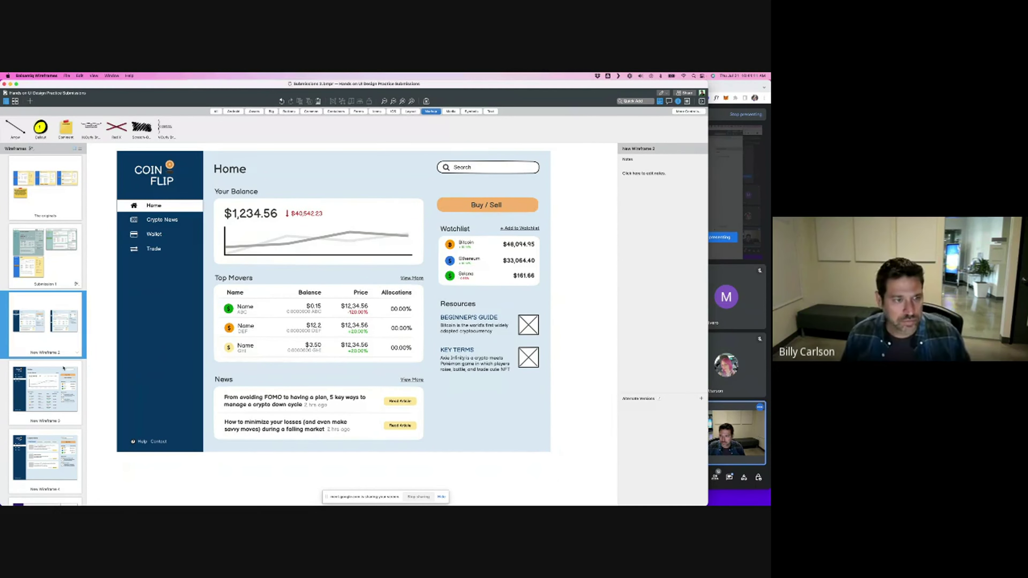
- Review the Wallet and Crypto News wireframes, and open the purple Coinflip dashboard in New Wireframe 5
left_click(40, 388)
left_click(50, 457)
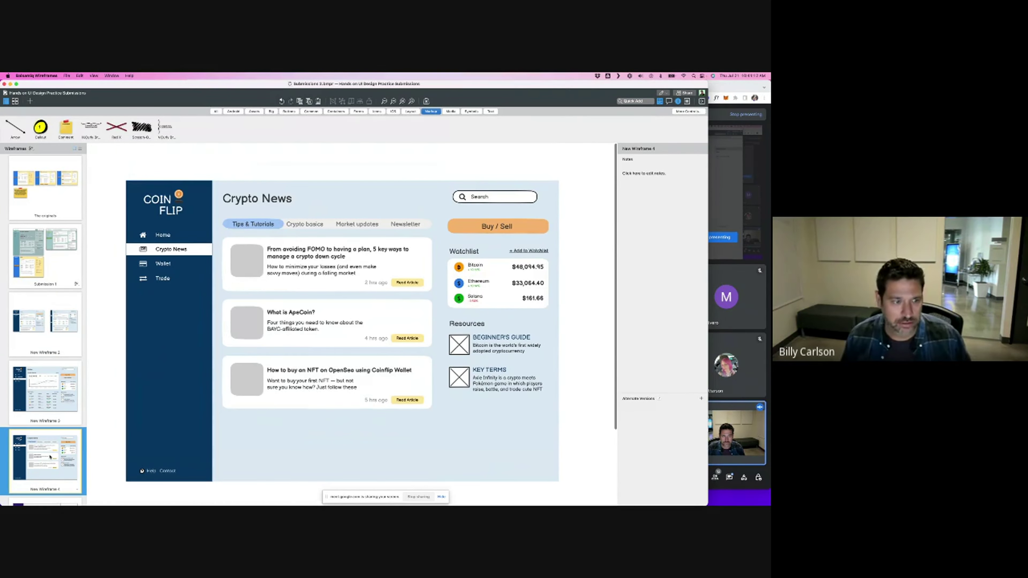
scroll(50, 456, "down", 10)
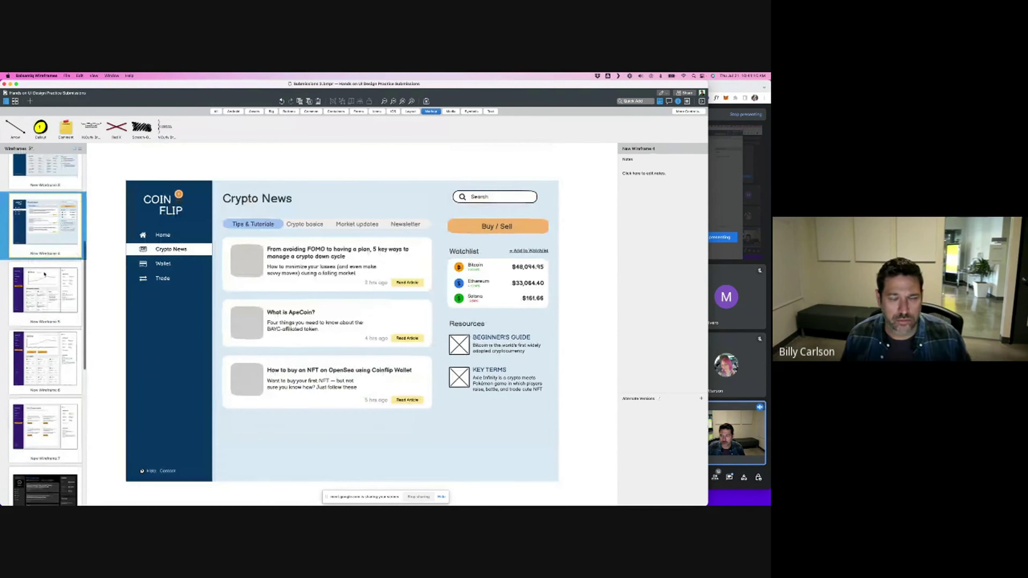
scroll(44, 275, "down", 1)
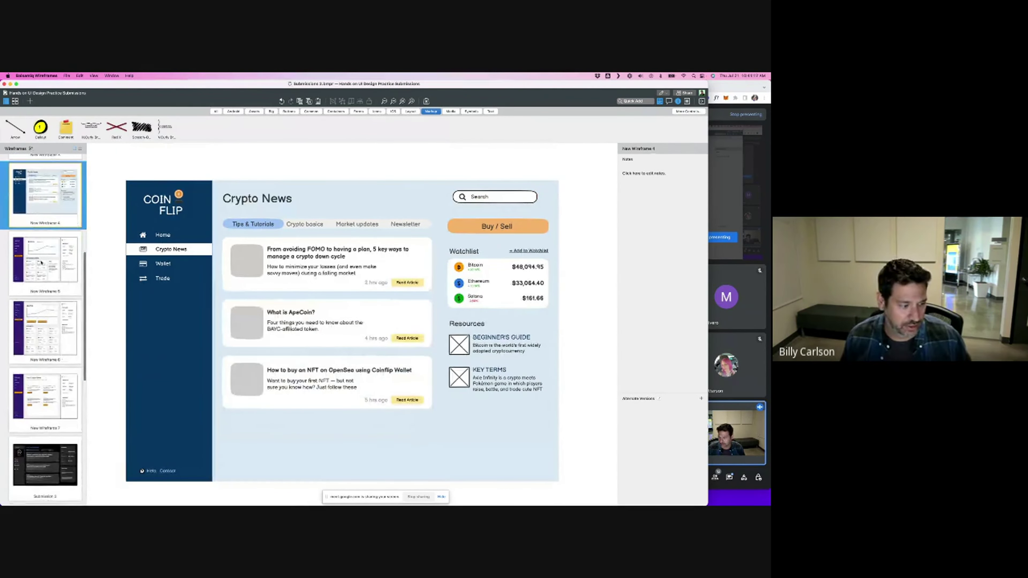
left_click(42, 261)
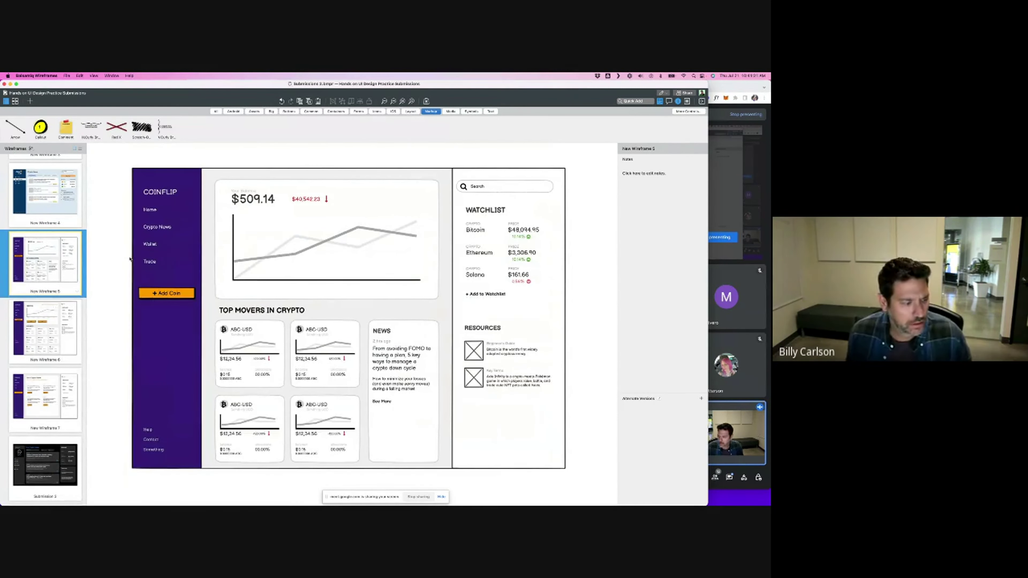
- Check the Google Meet window, widen the Balsamiq window, and compare New Wireframe 4 with New Wireframe 5
left_click(751, 235)
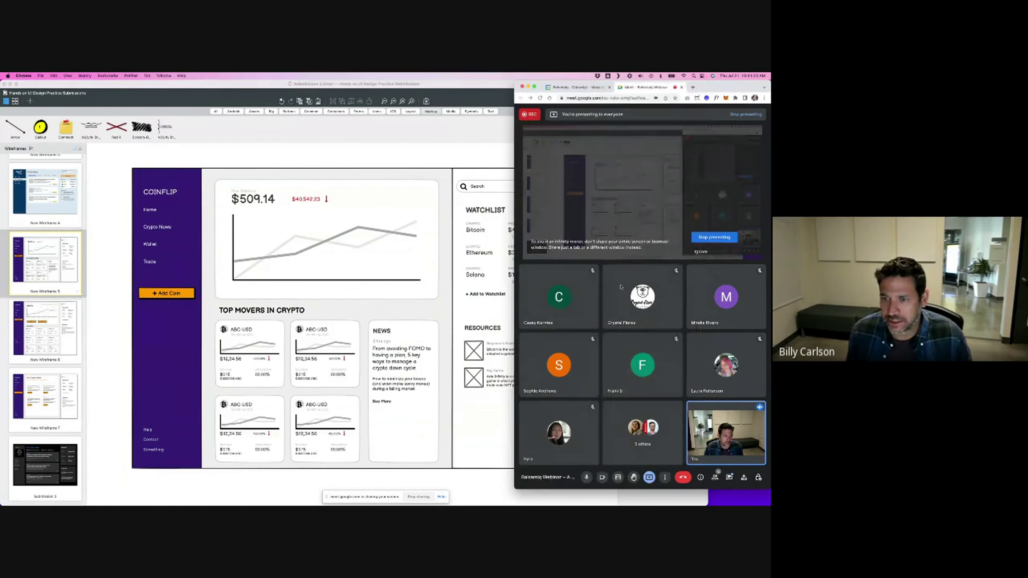
left_click(485, 140)
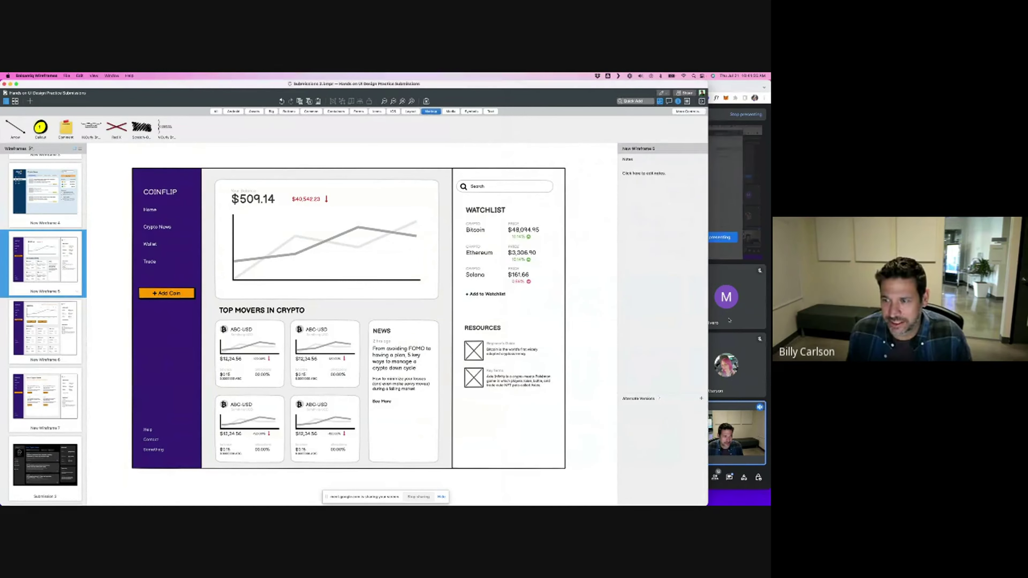
left_click_drag(707, 177, 729, 202)
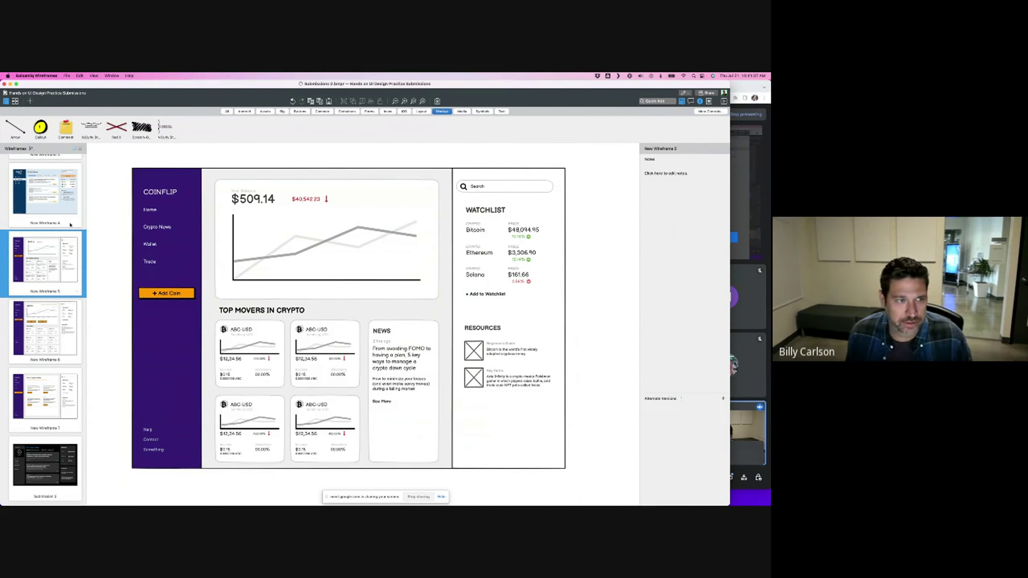
left_click(52, 185)
left_click(45, 259)
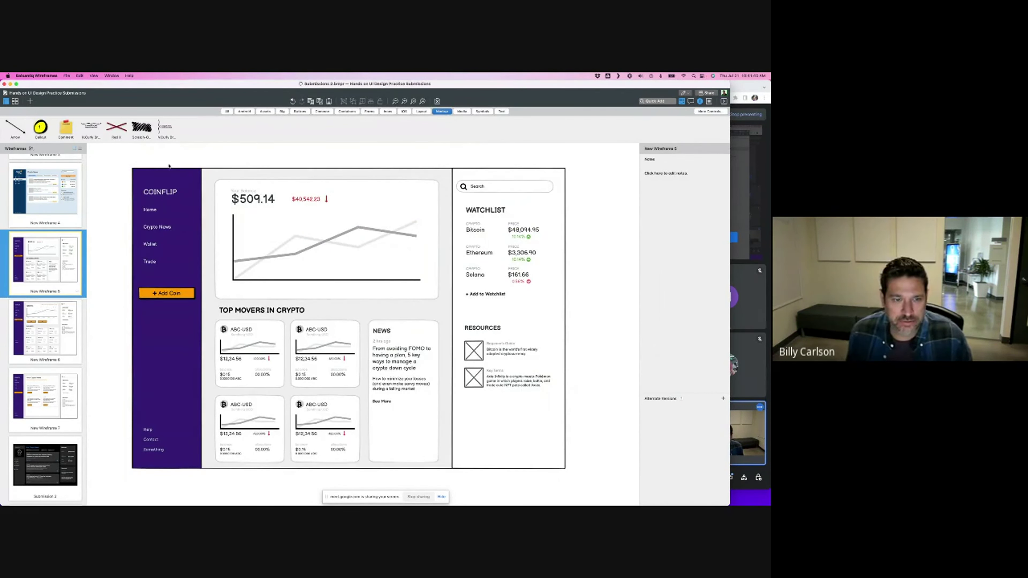
scroll(413, 232, "down", 1)
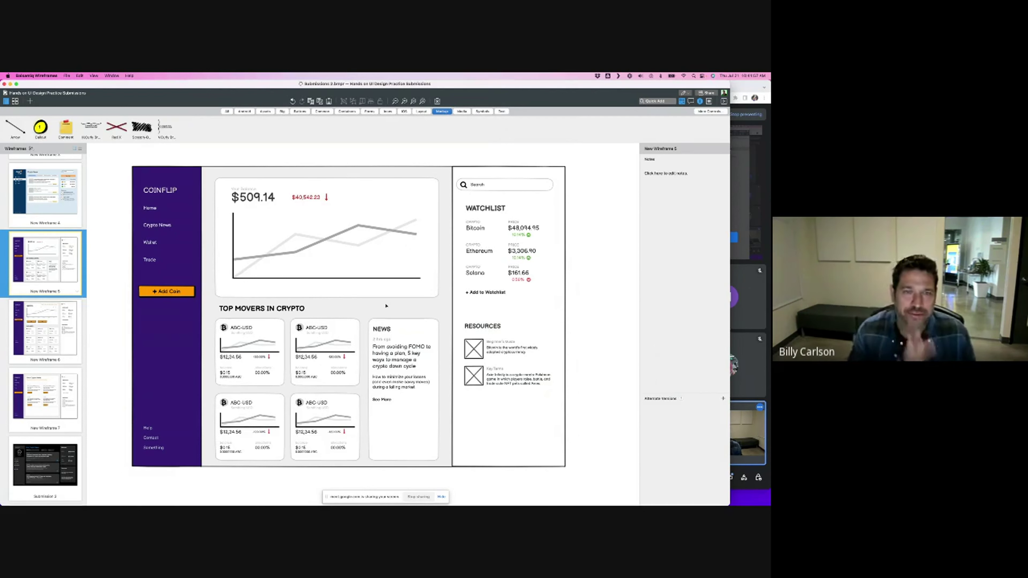
left_click_drag(443, 479, 211, 302)
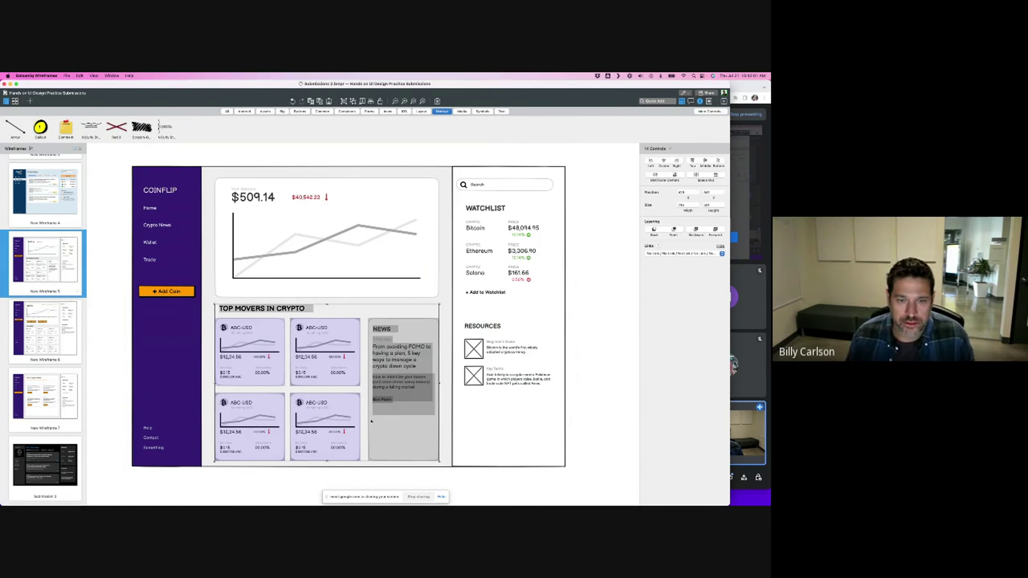
left_click(426, 474)
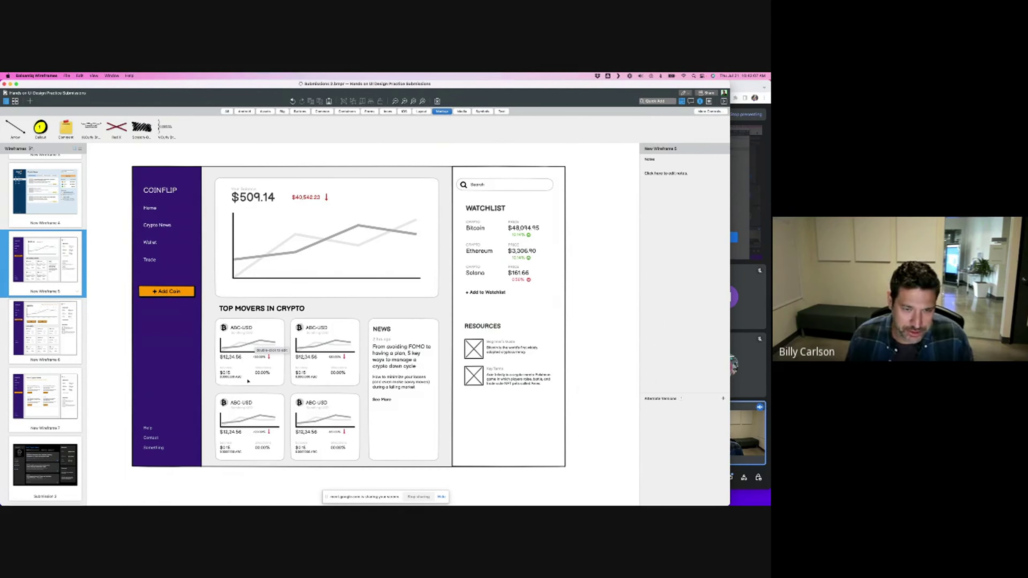
- Align the Top Movers in Crypto and News headings above their cards' left edges, and reduce Top Movers' text size to match News
left_click(244, 311)
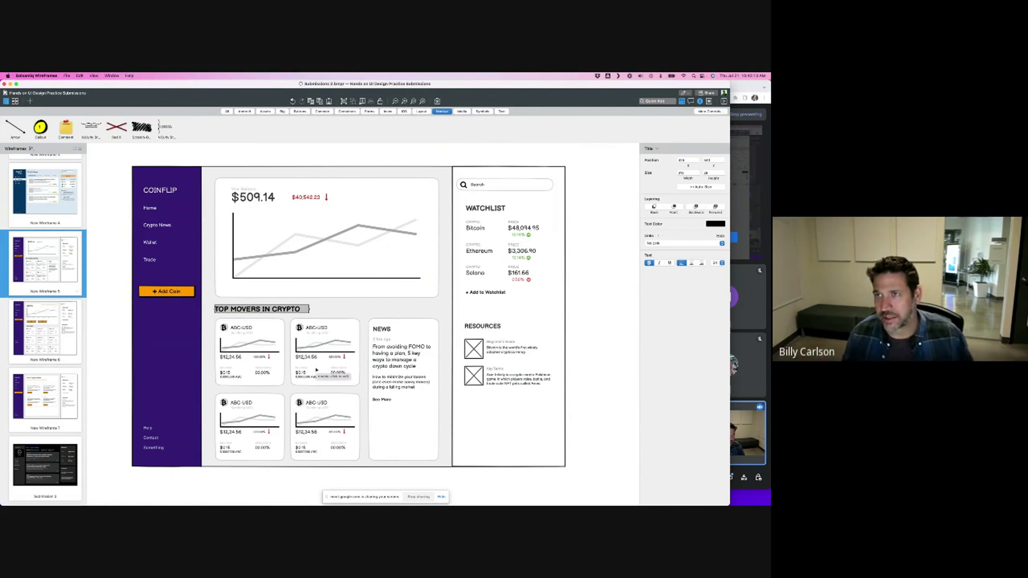
left_click_drag(383, 328, 376, 311)
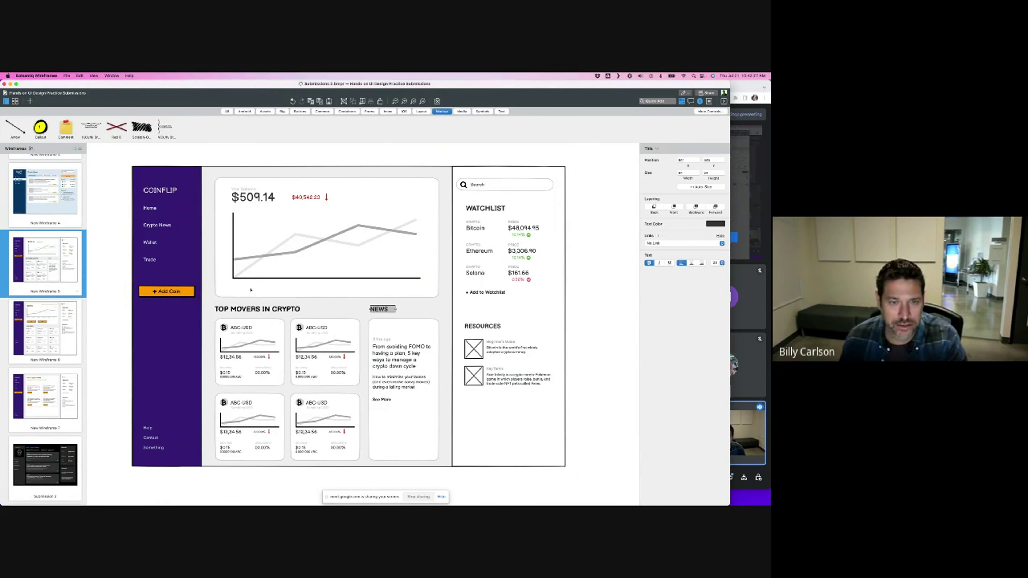
left_click(251, 309)
left_click(722, 263)
left_click(716, 256)
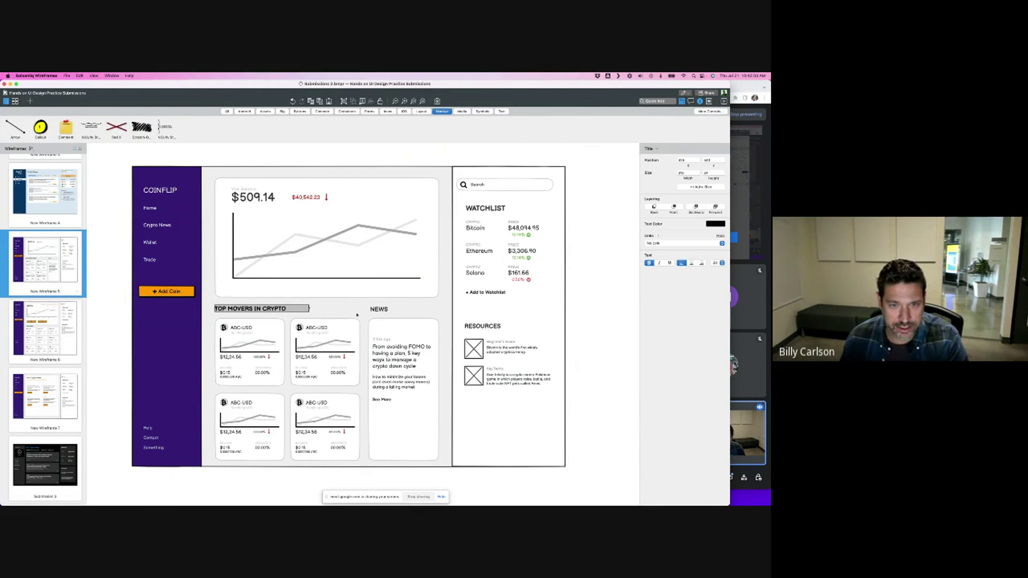
left_click(360, 421)
left_click_drag(364, 476, 197, 301)
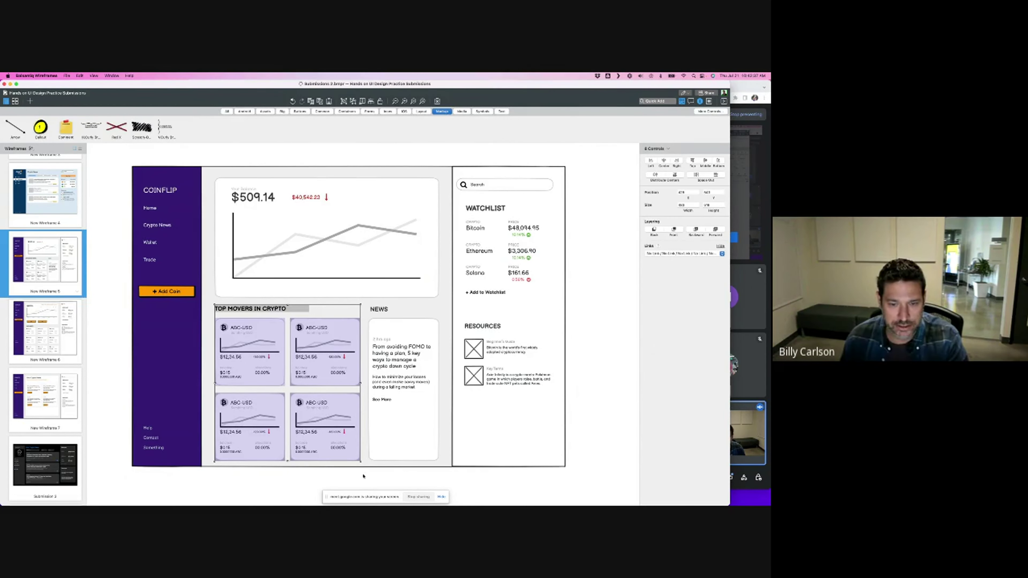
left_click_drag(368, 473, 443, 304)
left_click(620, 338)
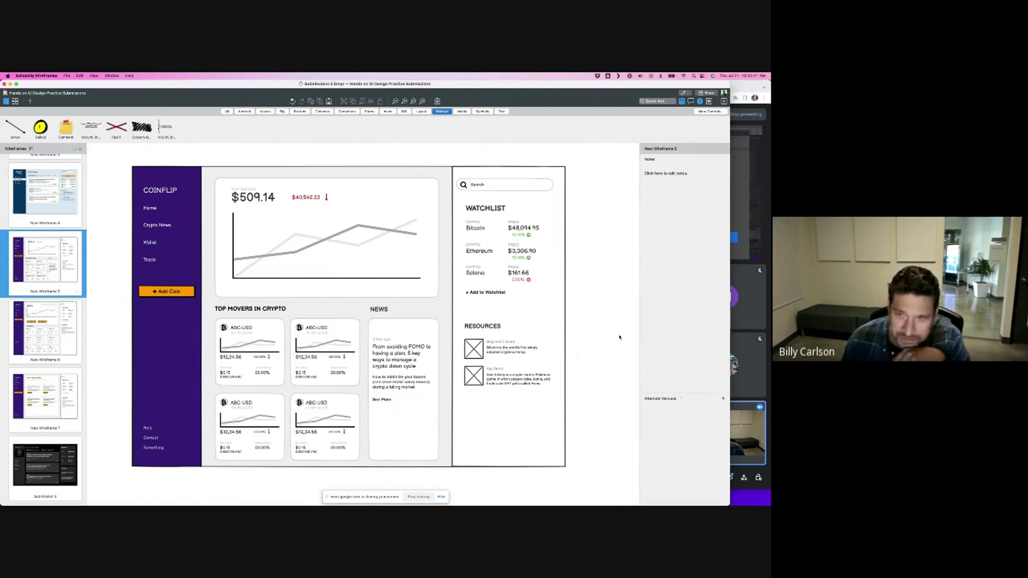
- Remove the white panel behind Watchlist and Resources so the gray background covers that column
left_click(532, 324)
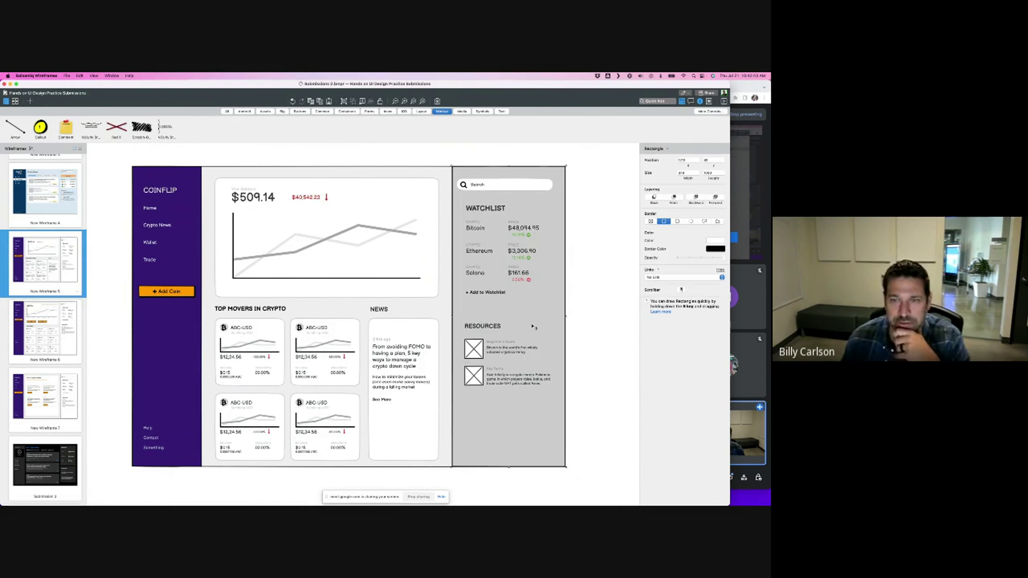
left_click(446, 314)
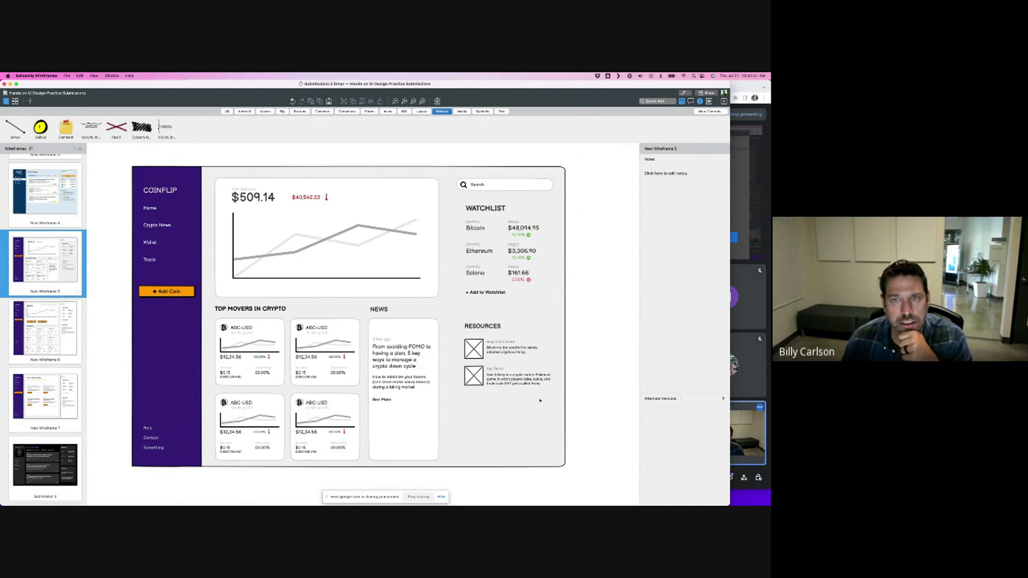
- Restore the white panel behind Watchlist and Resources and lower its top edge to just below the search field
left_click(540, 370)
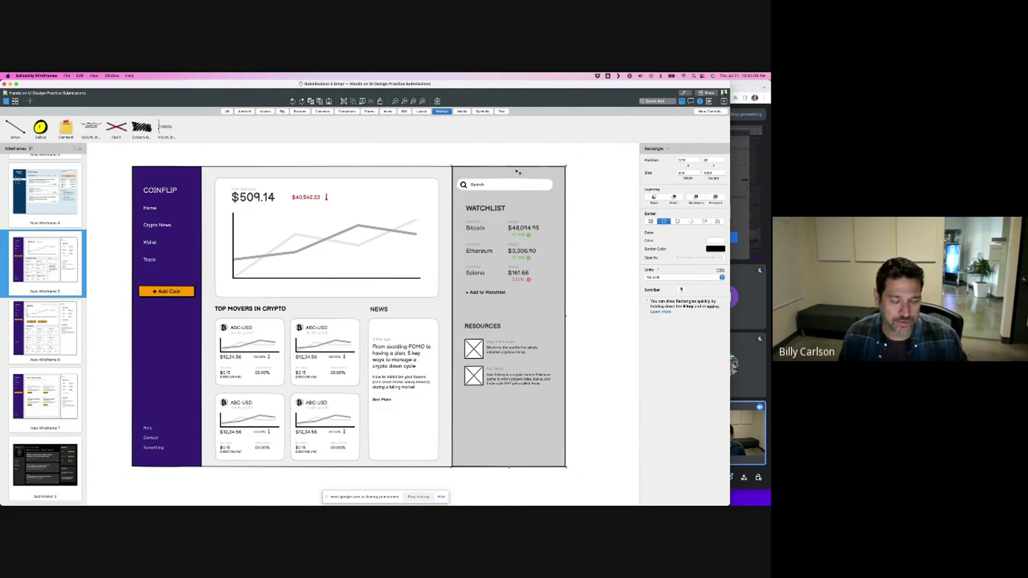
left_click(590, 196)
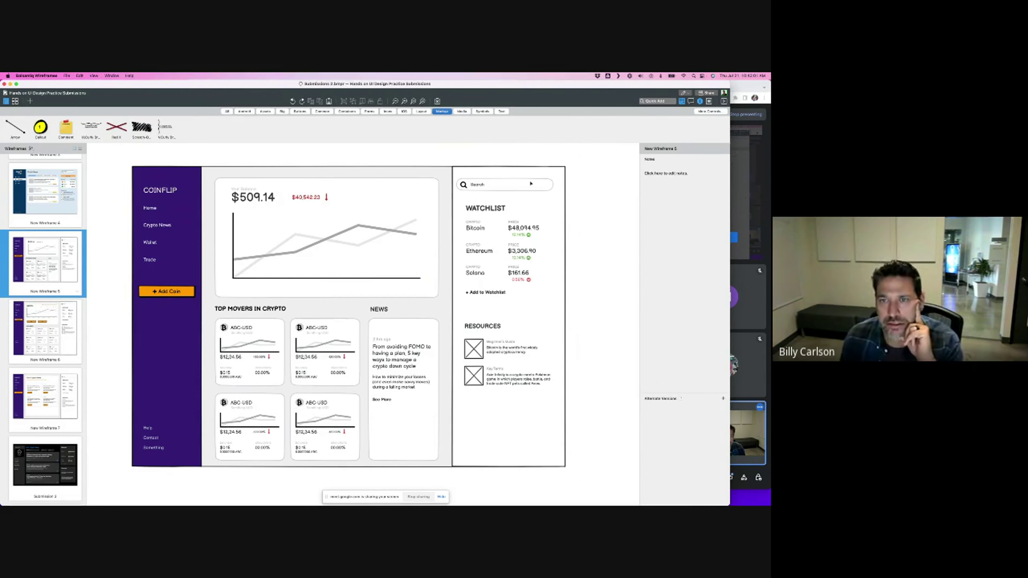
left_click_drag(612, 171, 455, 199)
left_click(551, 201)
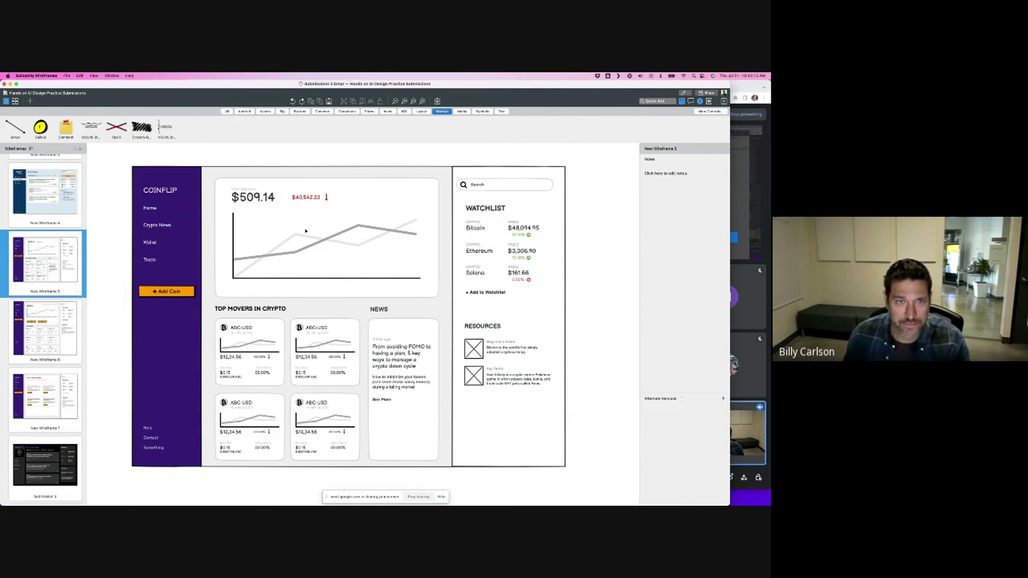
left_click(558, 210)
left_click_drag(508, 166, 491, 200)
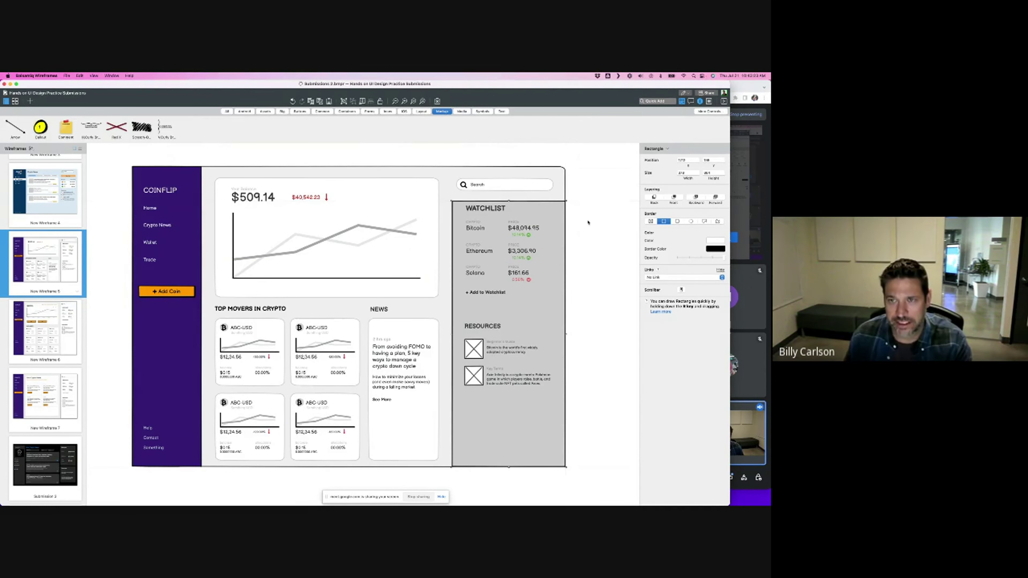
left_click(587, 222)
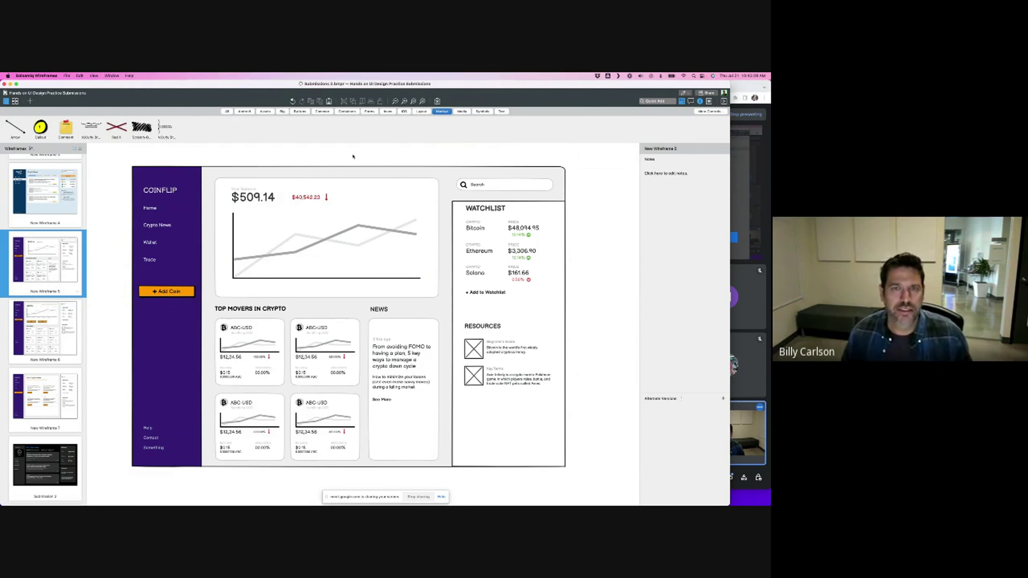
- Shift the balance chart, Top Movers in Crypto and News content down together until the chart card's top meets the white panel's top
left_click_drag(211, 153, 432, 452)
left_click_drag(380, 201, 379, 224)
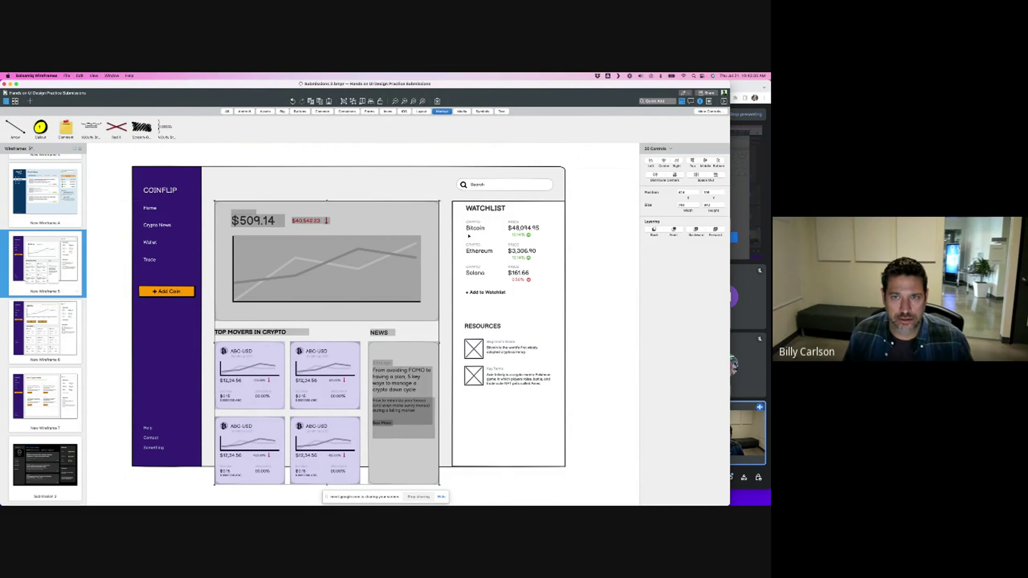
left_click(459, 230)
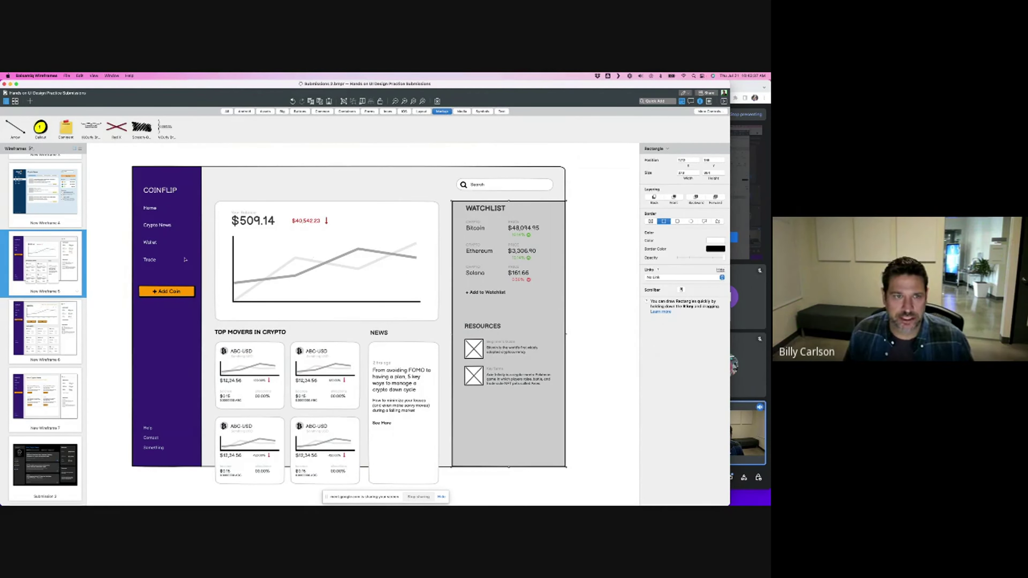
- Move the Add Coin button out of the purple sidebar and fit it, made narrower, beside a shortened search field above Watchlist
left_click_drag(158, 296, 471, 189)
scroll(468, 183, "down", 1)
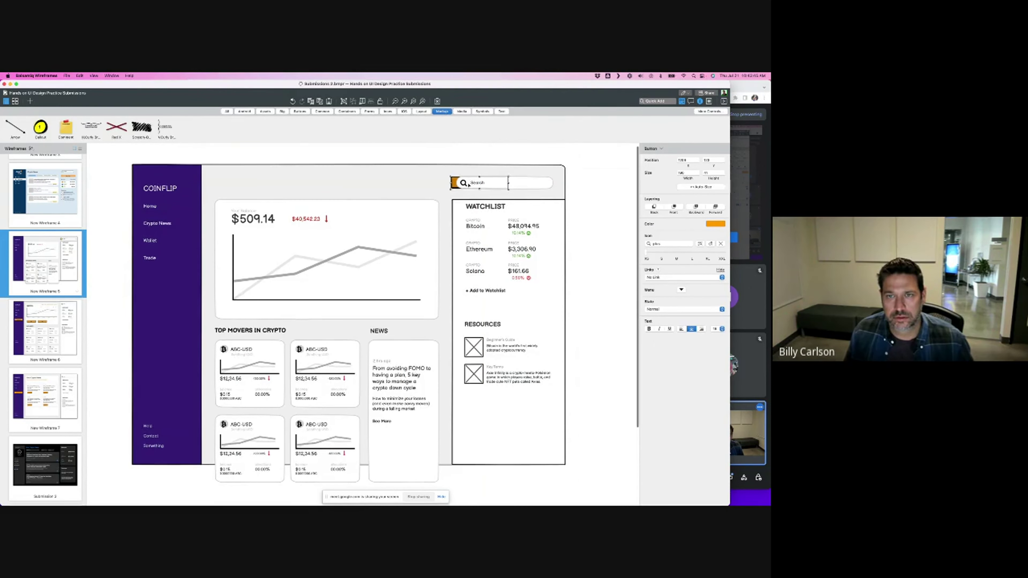
left_click(502, 184, "shift")
scroll(500, 185, "up", 1)
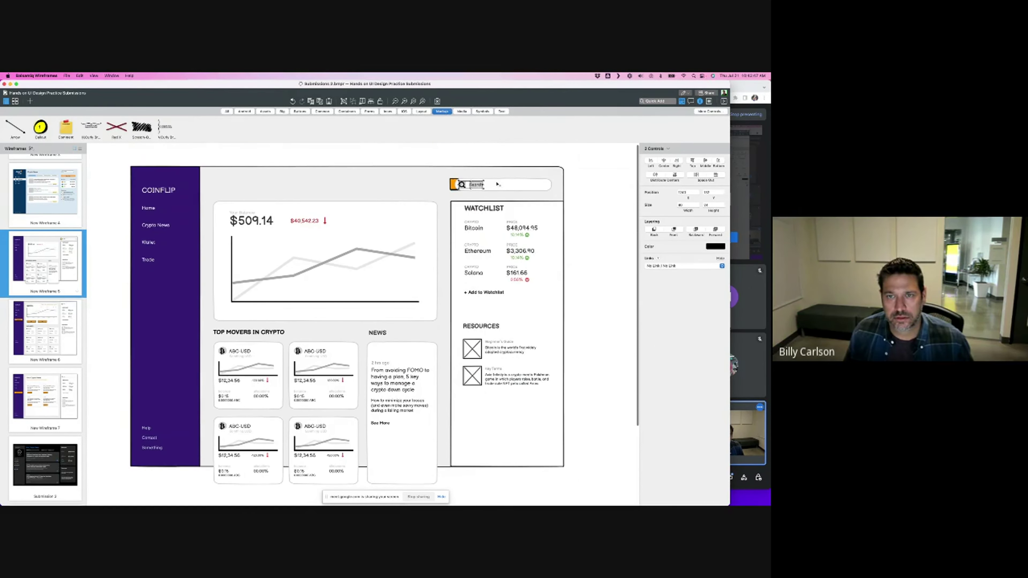
left_click_drag(497, 185, 446, 184)
key("Escape")
left_click(576, 186)
left_click(567, 225)
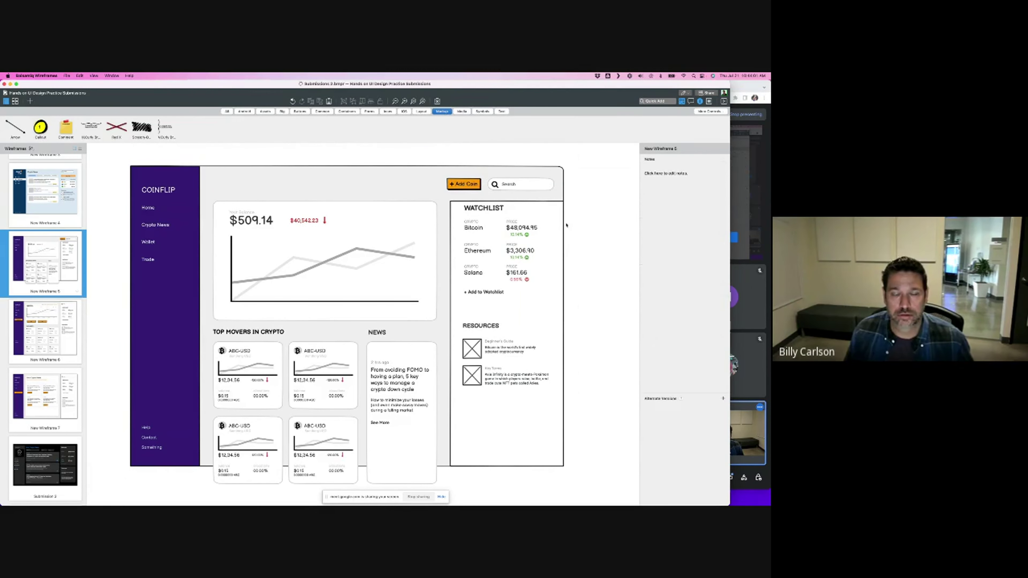
left_click(452, 217)
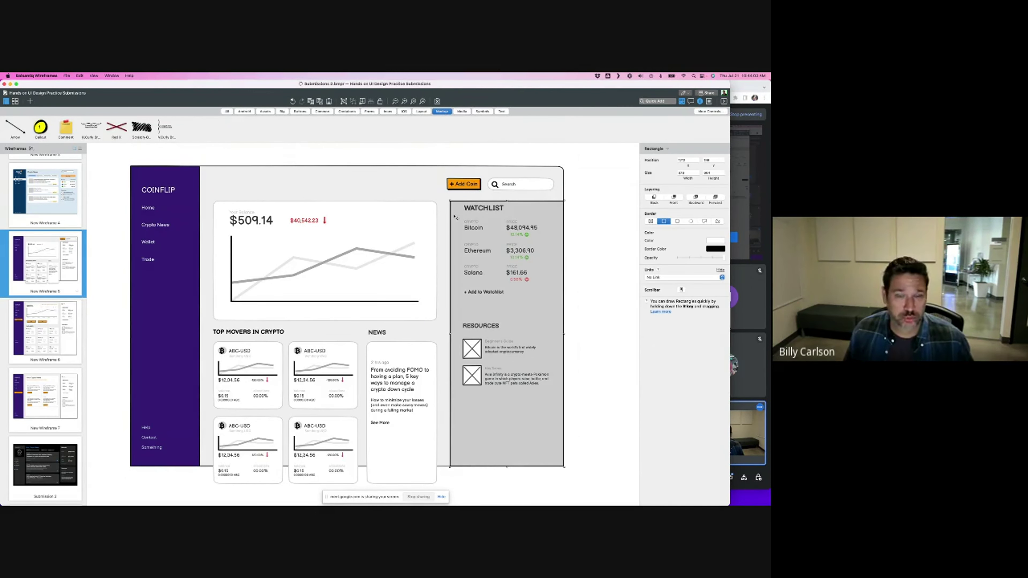
left_click_drag(564, 467, 502, 317)
key("super+z")
key("super+z")
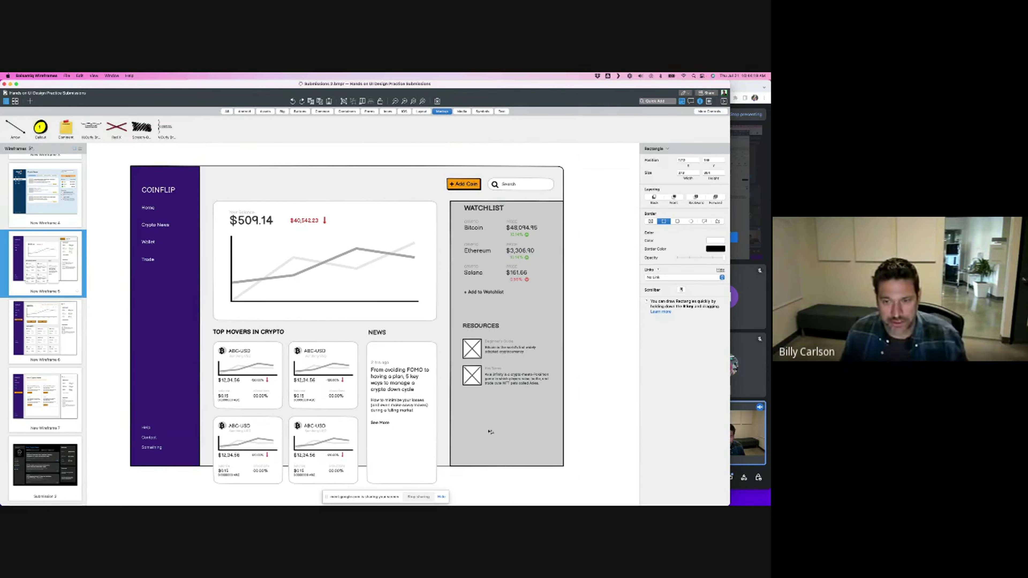
- Duplicate the white Watchlist panel and reshape the copy into a header bar spanning from the sidebar to the dashboard's right edge
left_click_drag(484, 440, 491, 434)
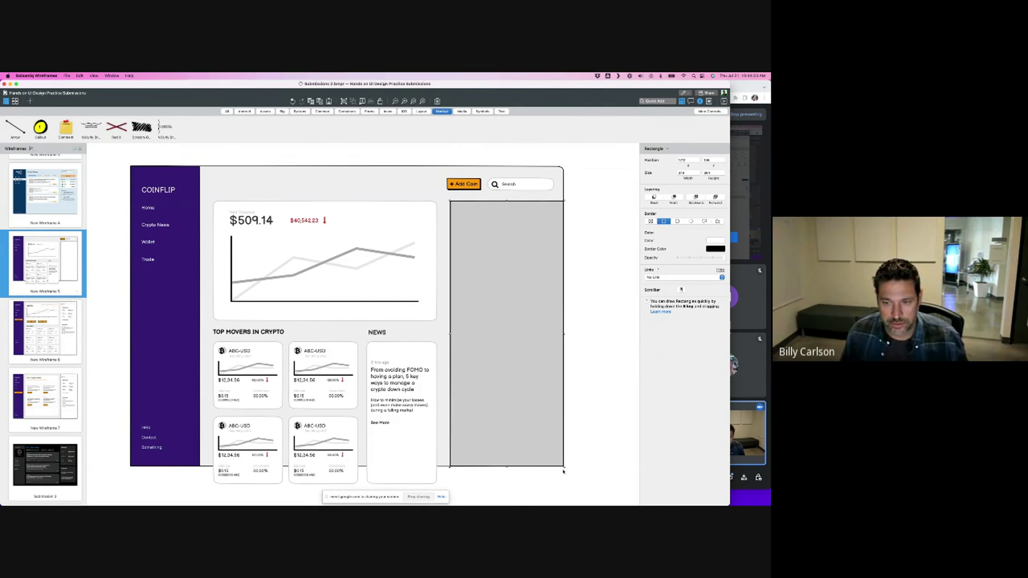
key("super+z")
scroll(323, 200, "up", 1)
key("super+shift+z")
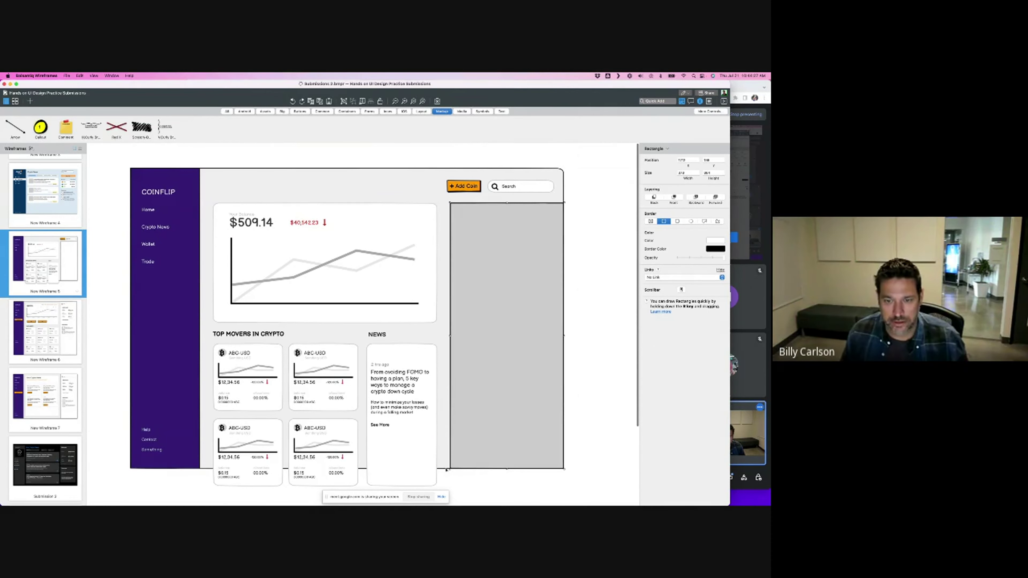
left_click_drag(453, 471, 198, 205)
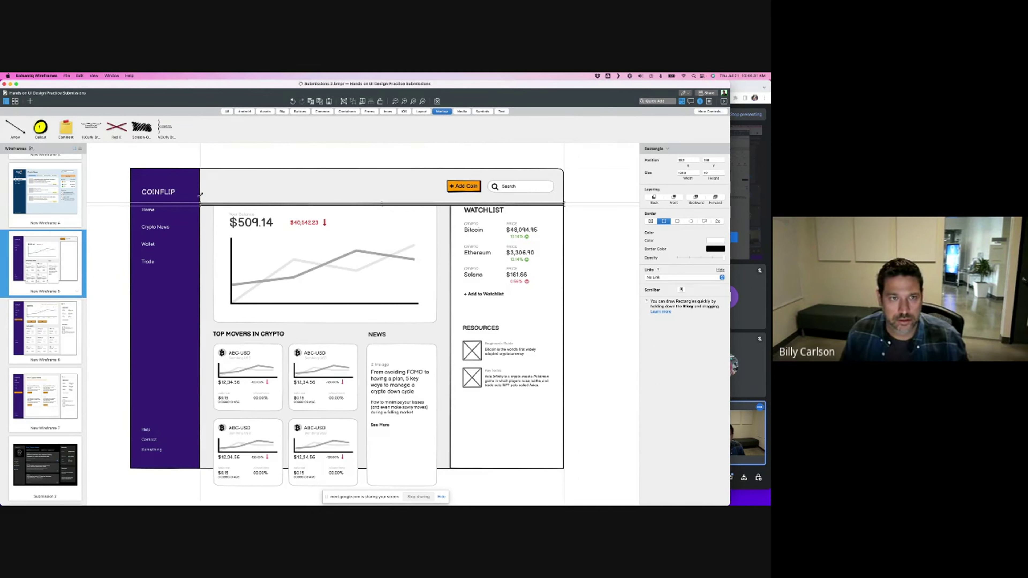
left_click_drag(382, 204, 383, 168)
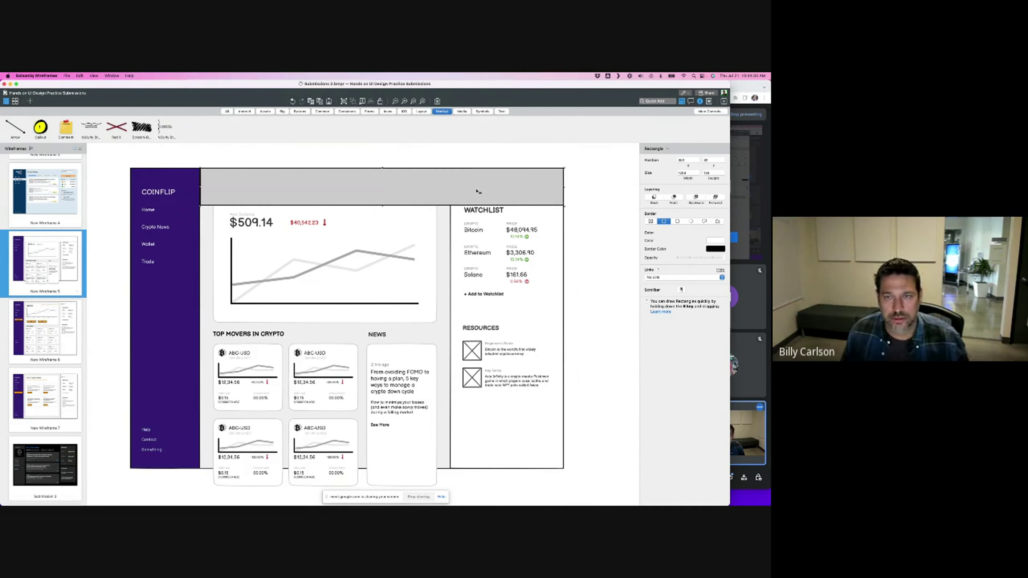
left_click_drag(383, 206, 385, 203)
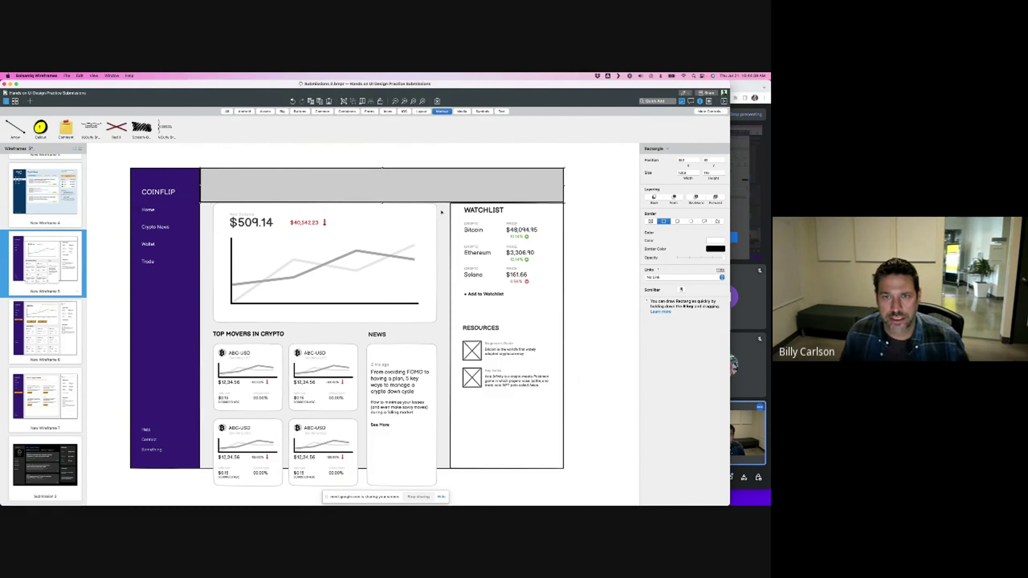
- Send the header bar behind the Add Coin and search controls, and try extending it across the top of the purple sidebar
left_click(205, 224, "shift")
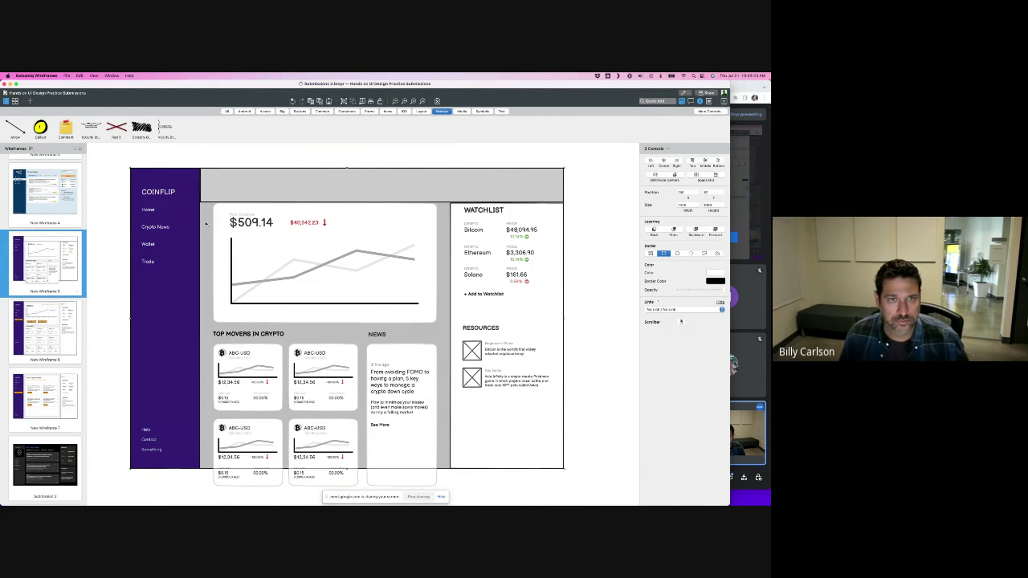
left_click(652, 230)
left_click(621, 223)
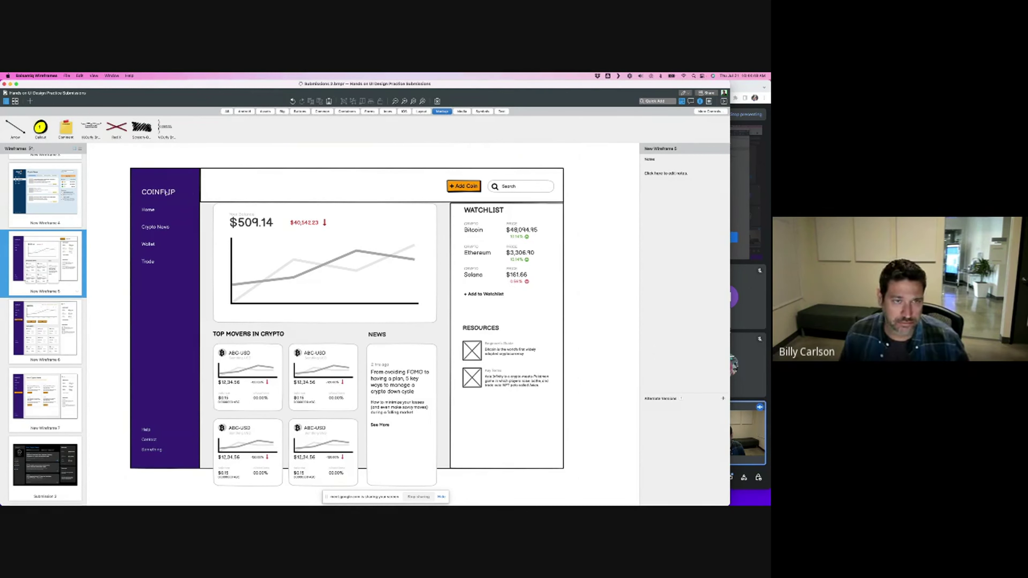
left_click(166, 169)
left_click_drag(166, 169, 129, 190)
left_click(190, 182)
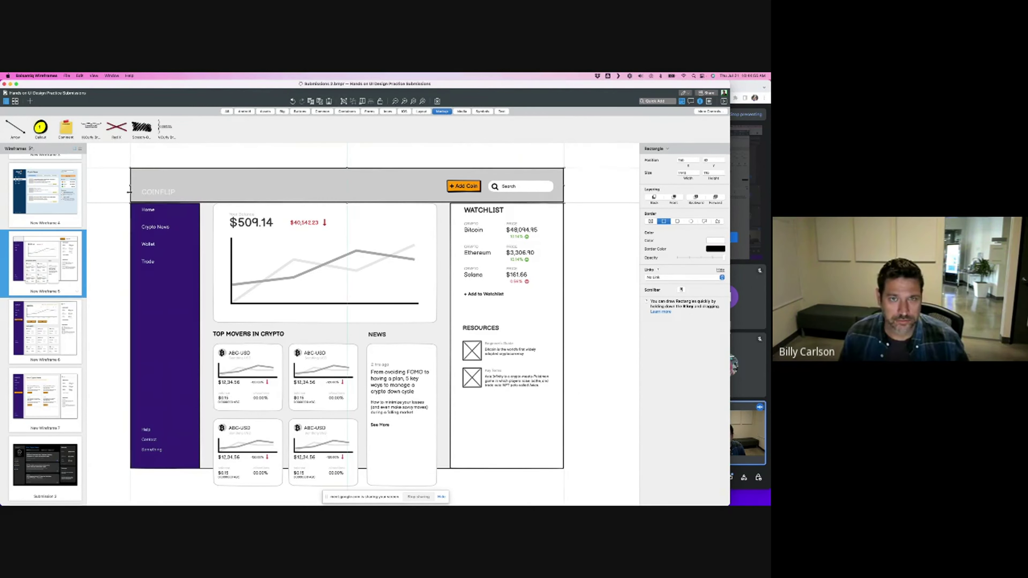
key("Escape")
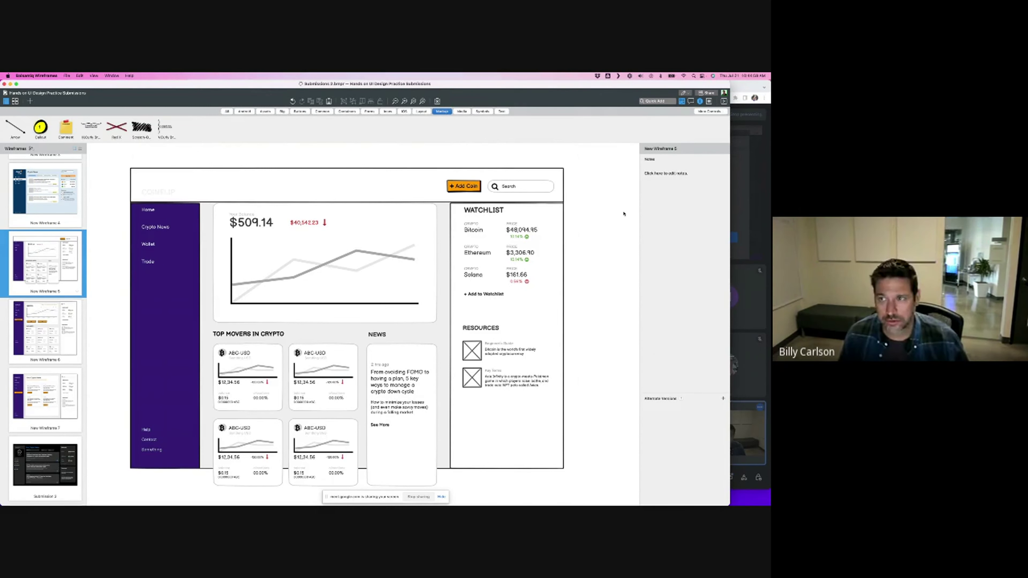
- Check the Google Meet window for participants and return to the Balsamiq wireframe
key("super+Tab")
left_click(700, 138)
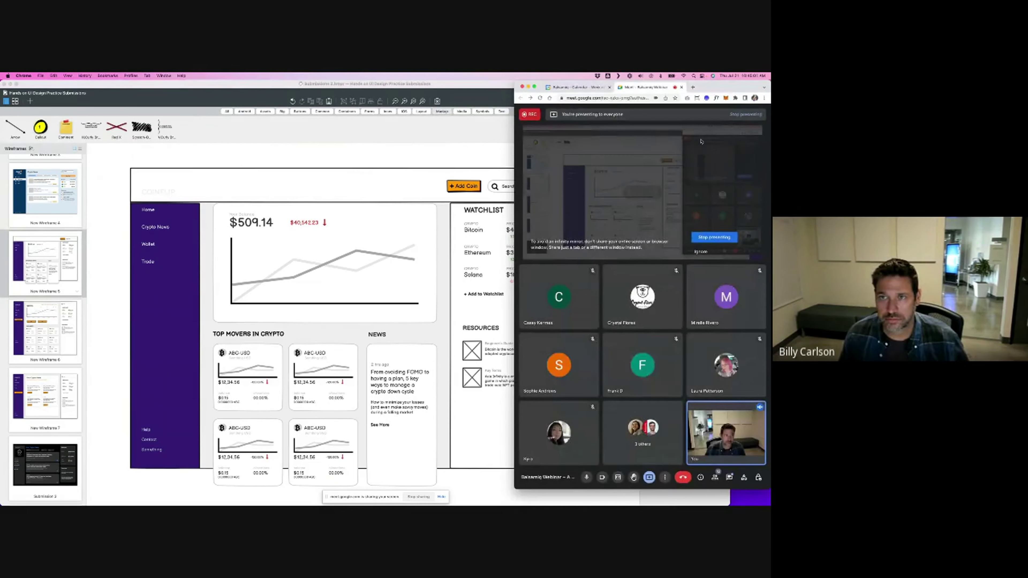
key("super+Tab")
- Undo the header bar edits, including the duplicated panel it was made from
left_click(422, 177)
key("super+shift+Down")
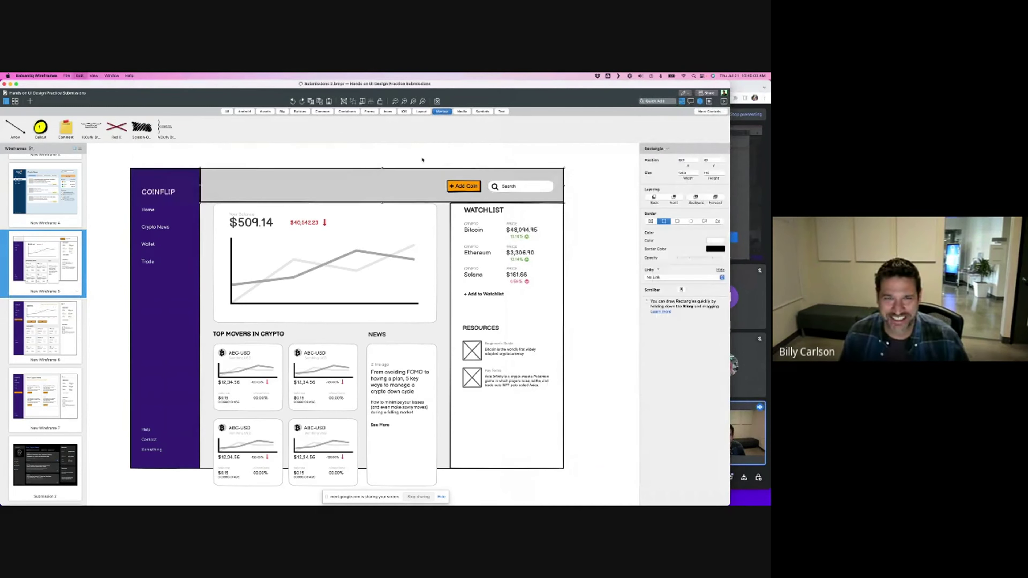
key("super+shift+Down")
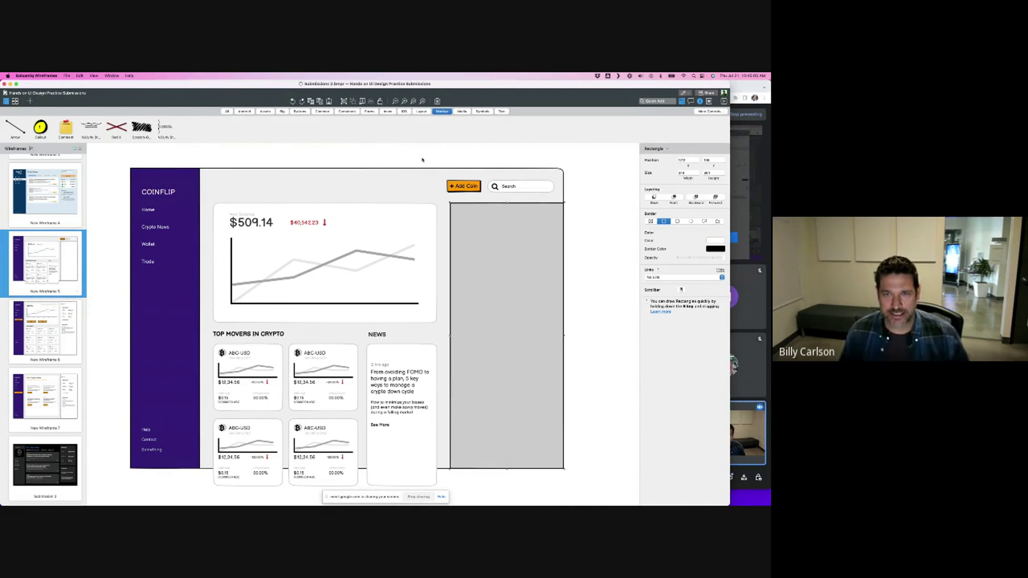
key("Tab")
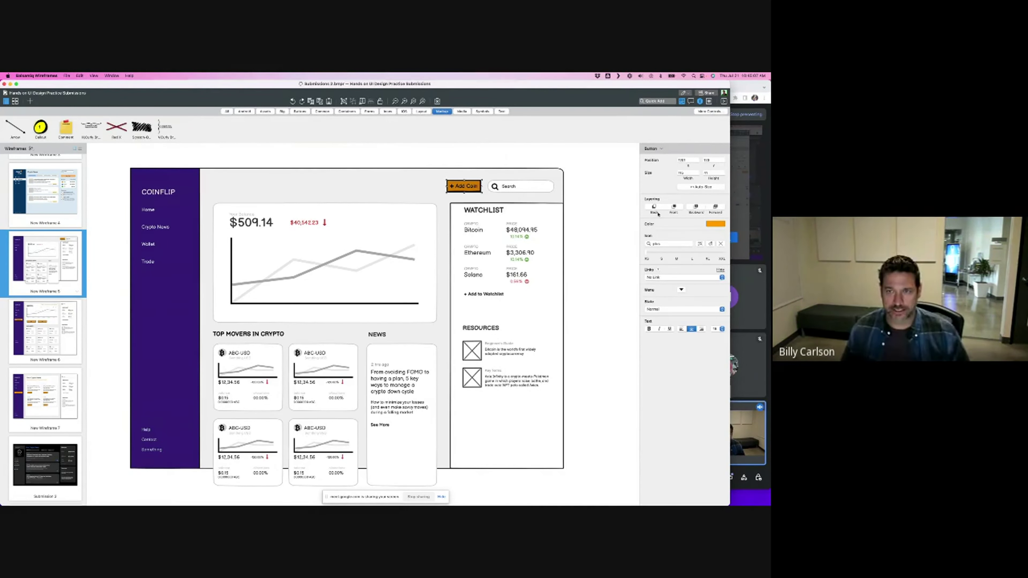
left_click(590, 205)
- Narrow the white Watchlist and Resources panel so its right edge lines up with the end of the search field
left_click(564, 216)
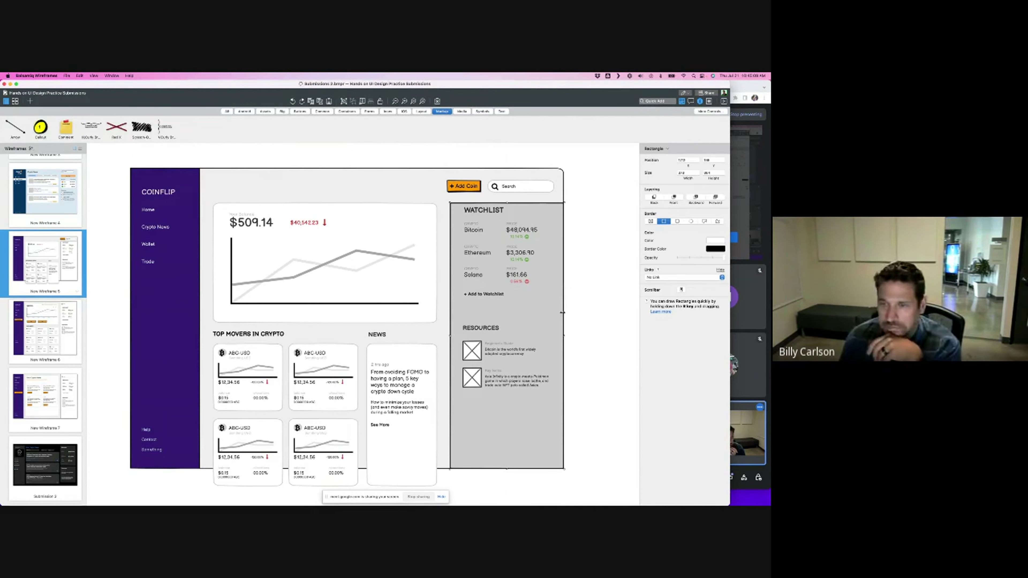
left_click_drag(565, 336, 554, 335)
left_click(590, 323)
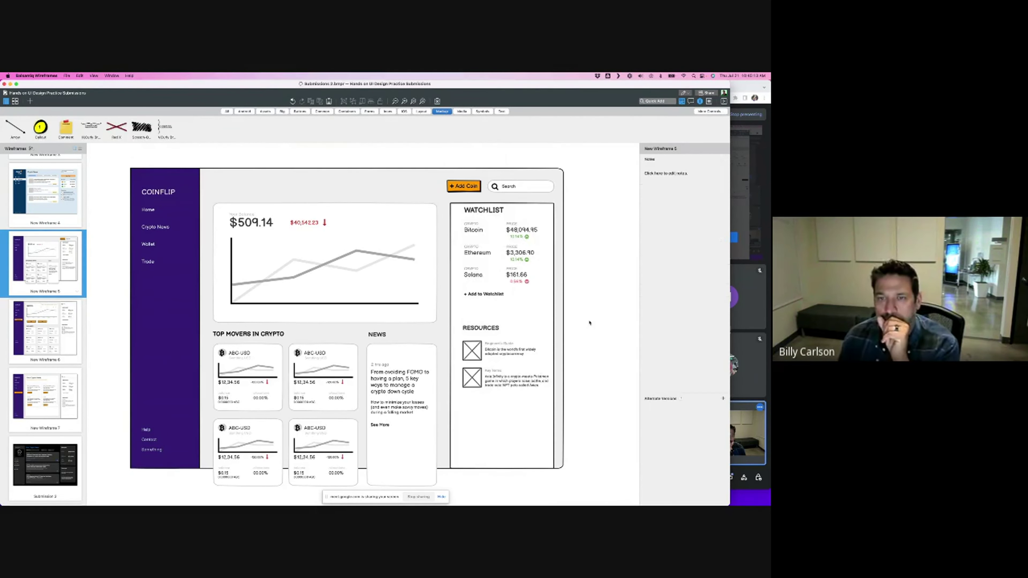
- Remove the border of the Watchlist and Resources panel and reduce its opacity to a soft off-white over the gray background
left_click(506, 312)
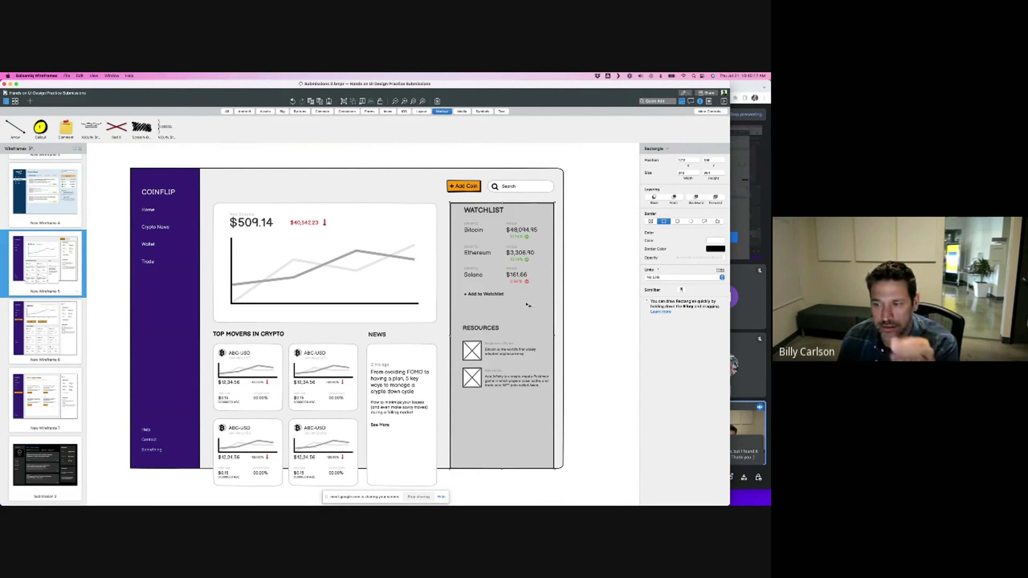
mouse_move(502, 470)
left_mouse_down()
mouse_move(502, 311)
mouse_move(491, 480)
mouse_move(491, 468)
left_mouse_up()
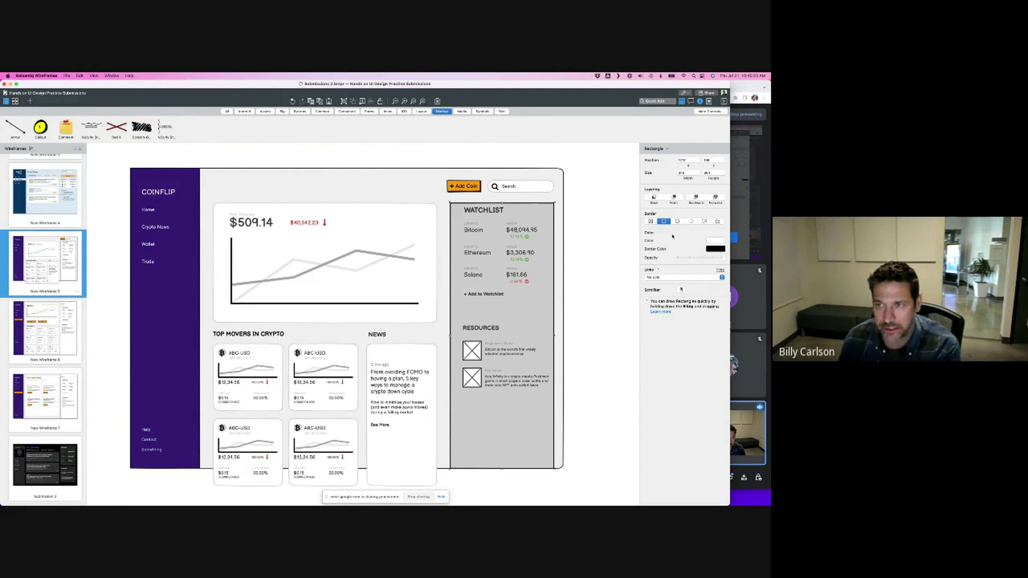
left_click(650, 221)
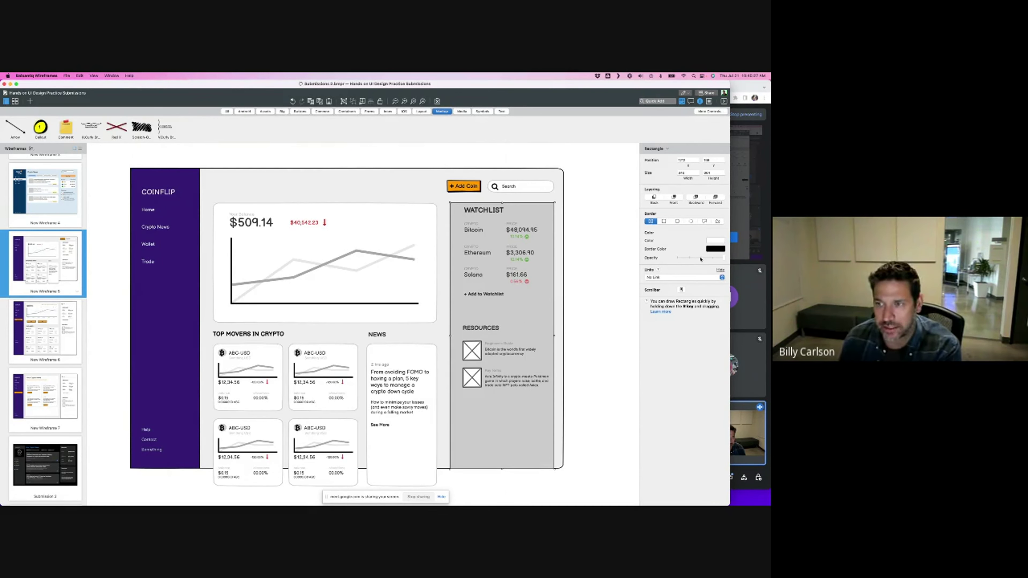
left_click(603, 251)
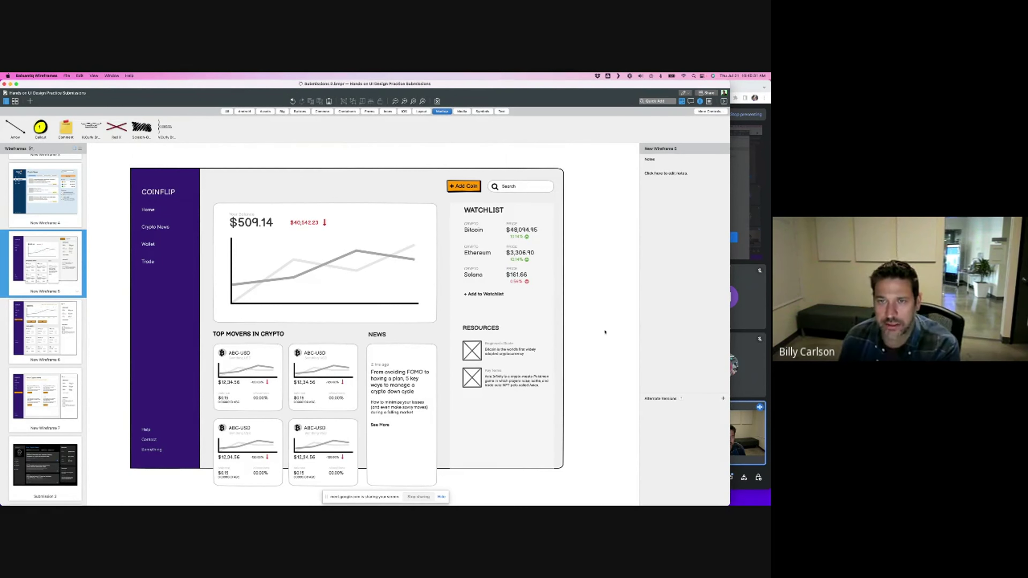
left_click(543, 223)
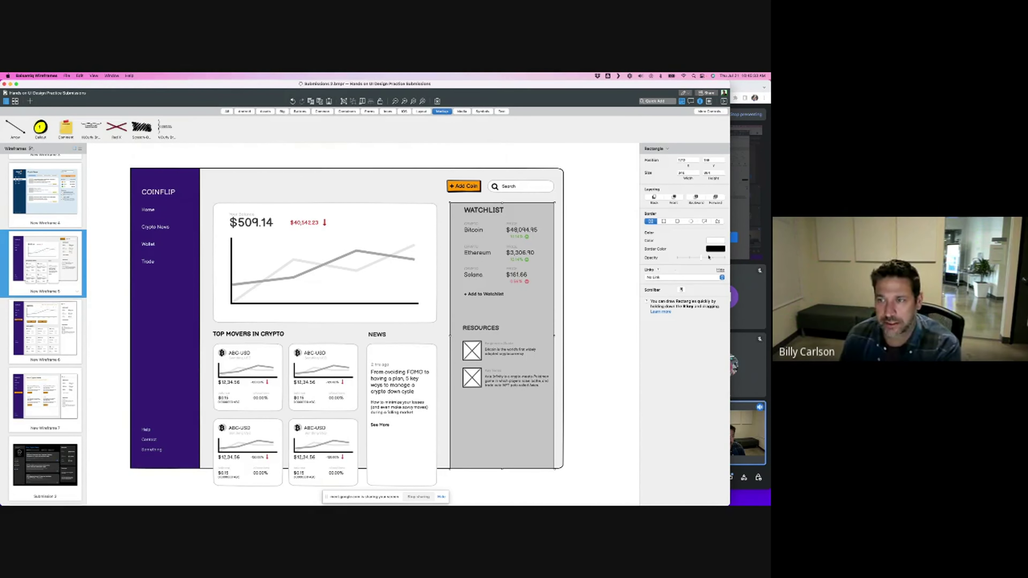
left_click(613, 283)
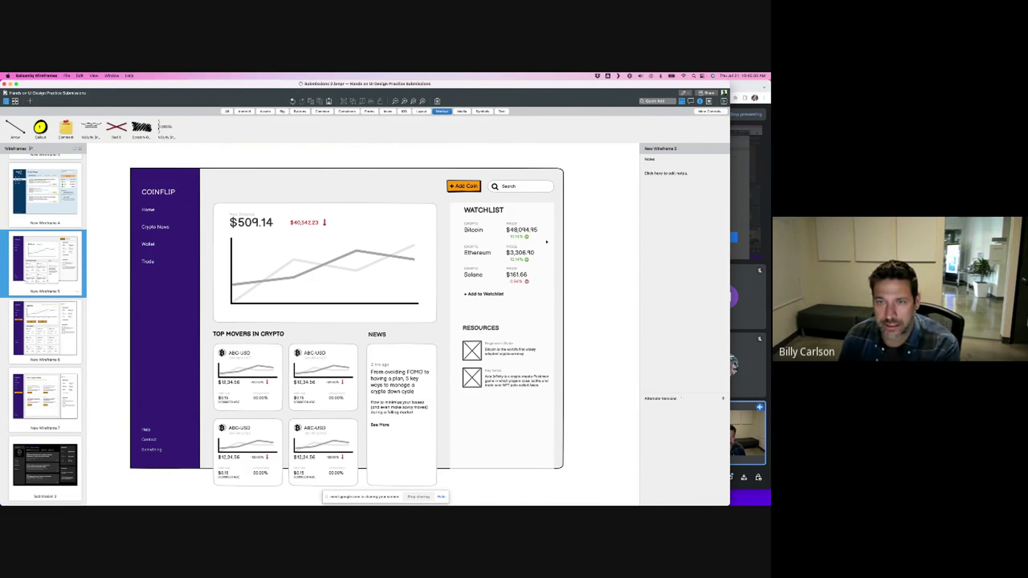
- Move all the Watchlist and Resources content slightly left and down to center it within the panel
left_click_drag(595, 202, 448, 440)
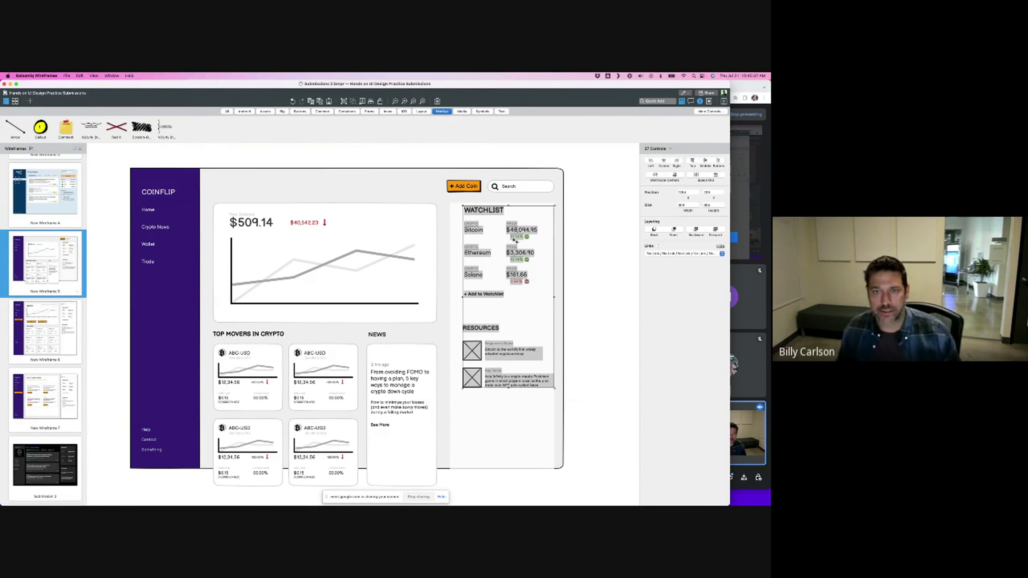
left_click_drag(515, 241, 509, 246)
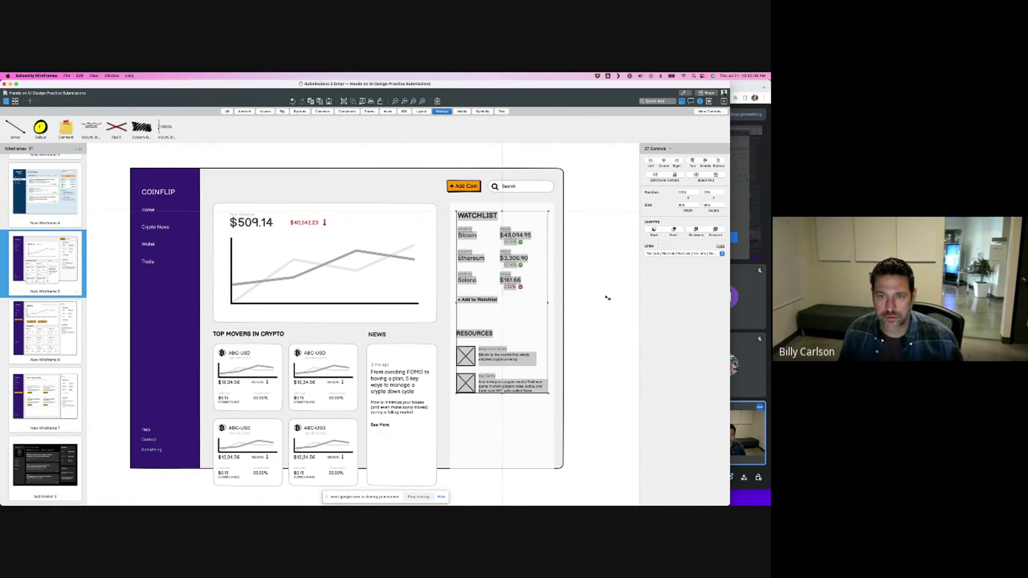
- Swap the Resources layout so both text blocks sit flush left and their image placeholders sit at the panel's right side
left_click(607, 298)
left_click_drag(585, 342, 475, 418)
left_click_drag(491, 356, 394, 356)
left_click(464, 356, "shift")
left_click(462, 388, "shift")
left_click_drag(471, 356, 539, 389)
left_click(603, 337)
left_click(544, 357)
left_click(539, 390, "shift")
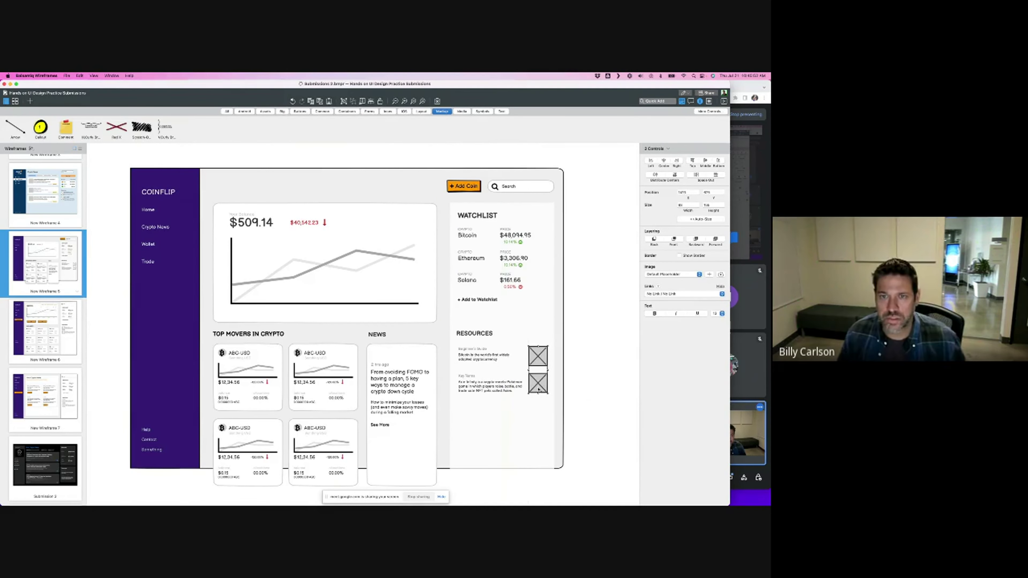
left_click(620, 360)
left_click(499, 467)
left_click_drag(503, 469, 503, 468)
- Add a horizontal rule just above the Resources heading and shorten it to a small accent line
left_click(590, 339)
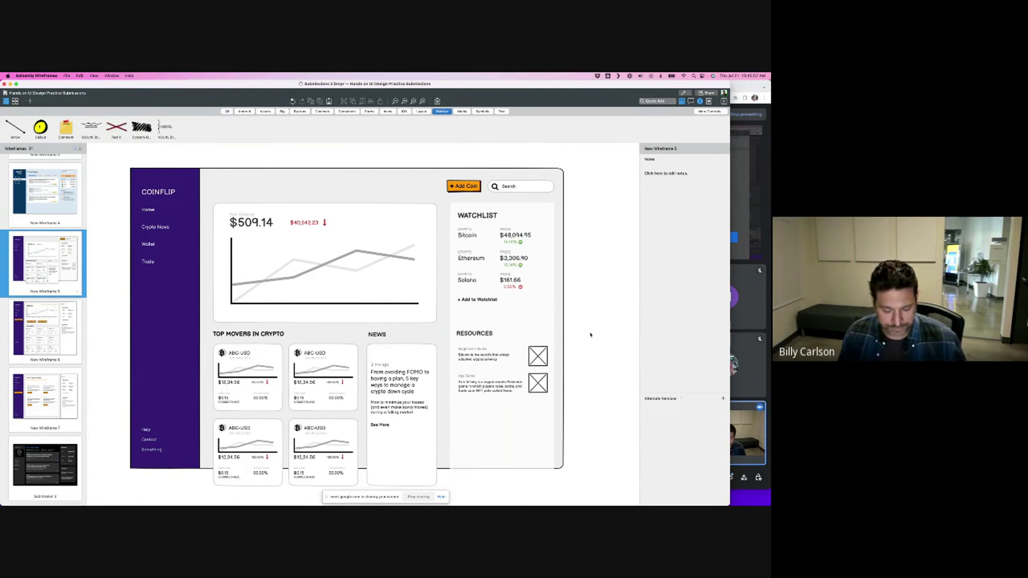
type("hr")
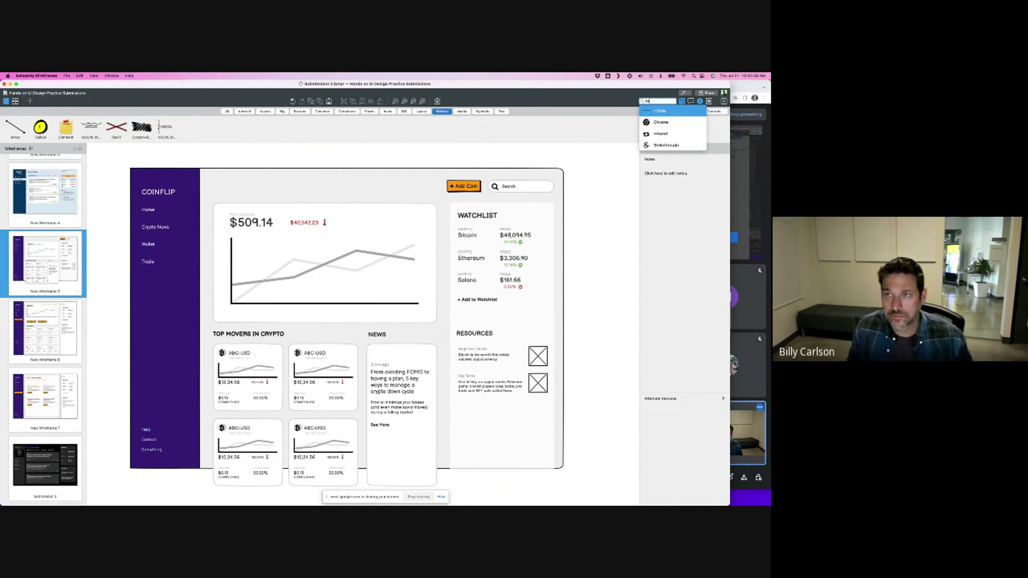
key("Return")
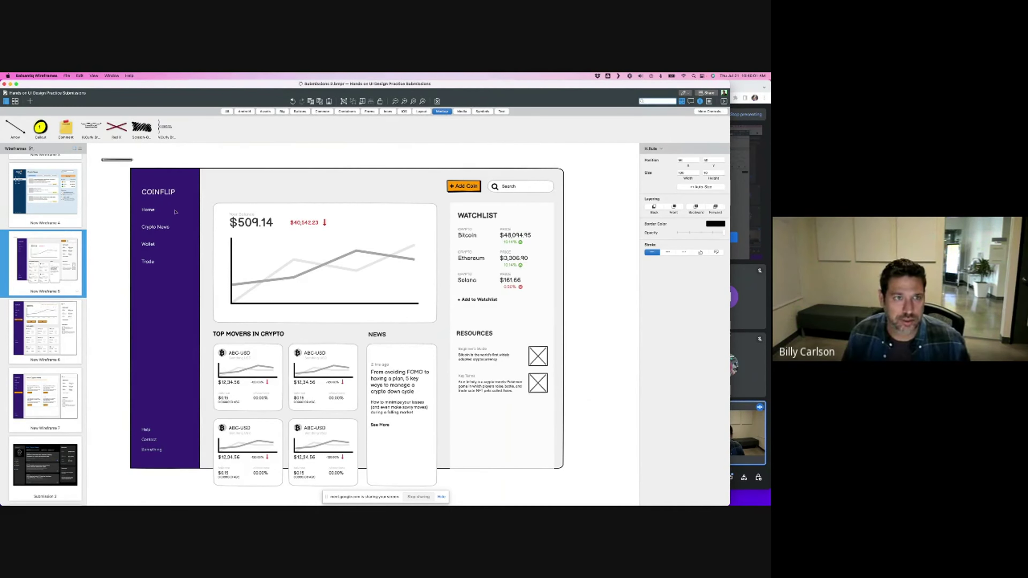
left_click_drag(125, 162, 477, 328)
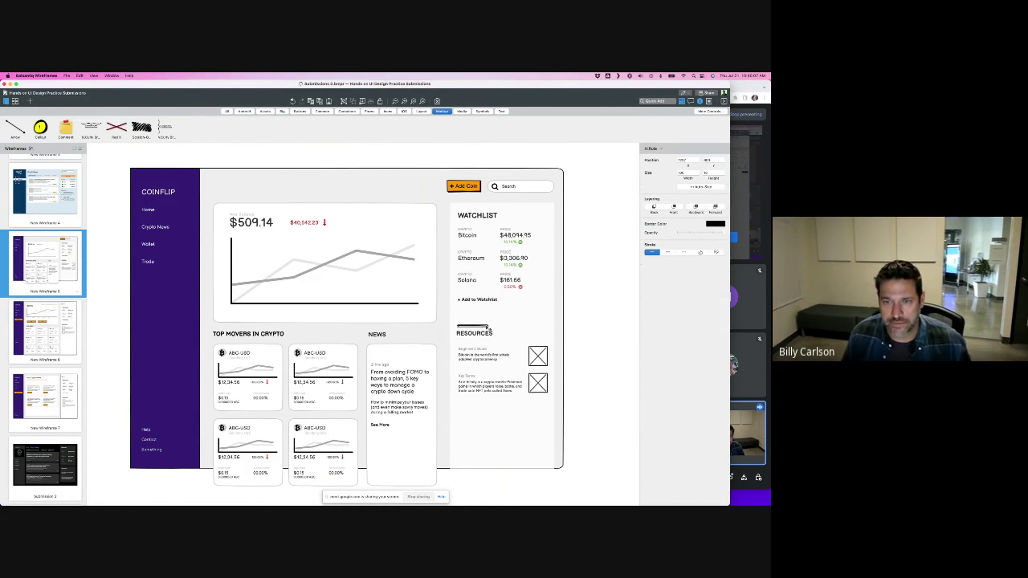
left_click_drag(489, 326, 478, 326)
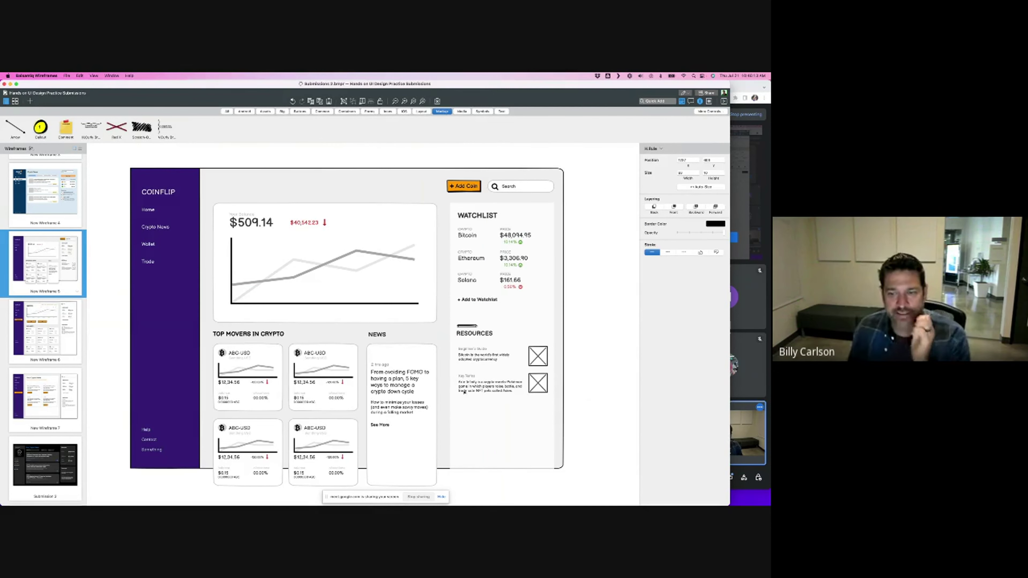
- Extend the page background, purple sidebar and Watchlist panel downward together to about 1440 x 1102, past the lowest cards
left_click(559, 449)
left_click(542, 449, "shift")
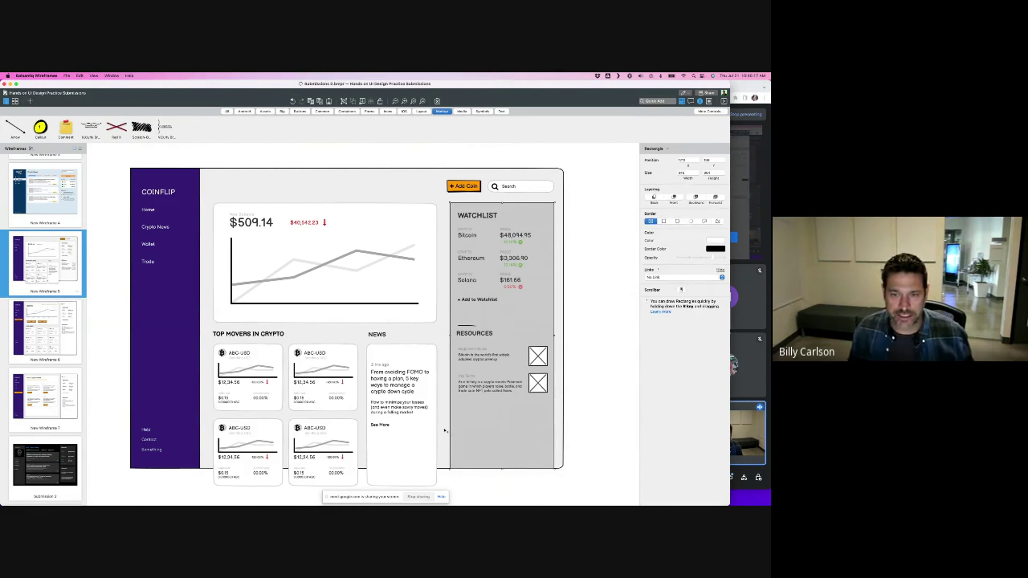
left_click(329, 472, "shift")
scroll(330, 471, "down", 4)
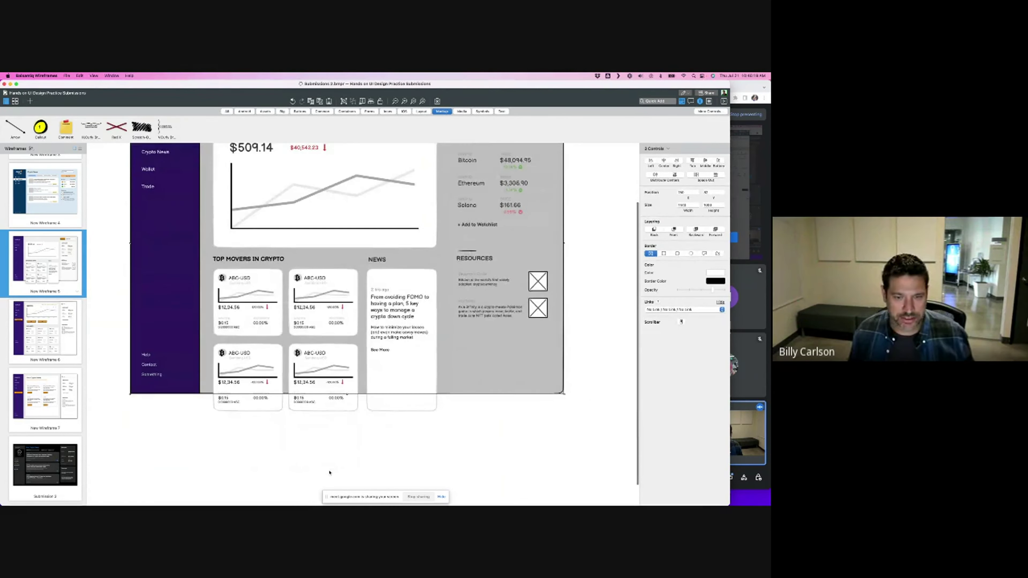
left_click_drag(348, 394, 348, 425)
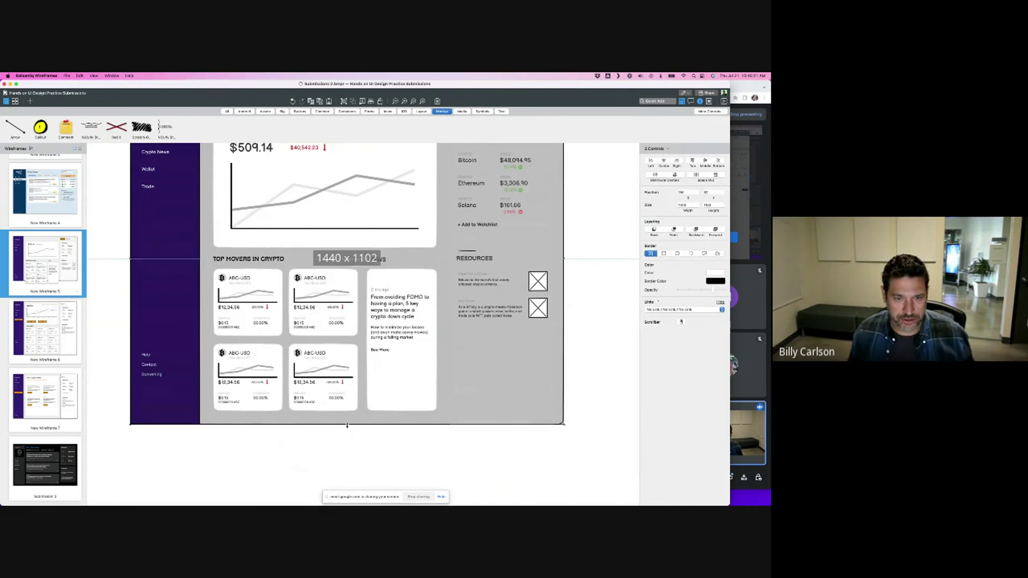
left_click(347, 433)
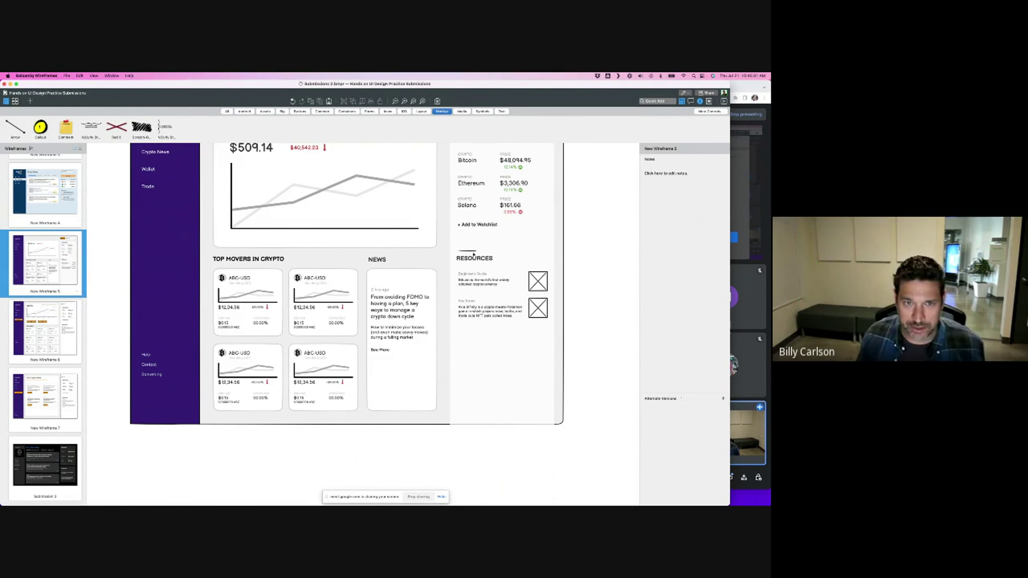
- Move the News article text up inside its card, leaving the card itself in place
scroll(474, 255, "up", 3)
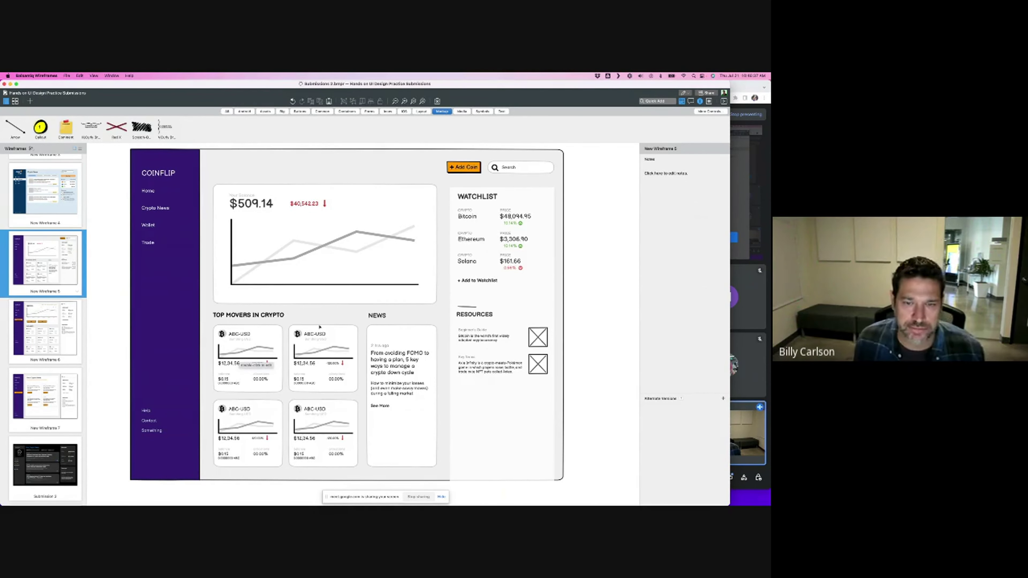
scroll(443, 466, "down", 2)
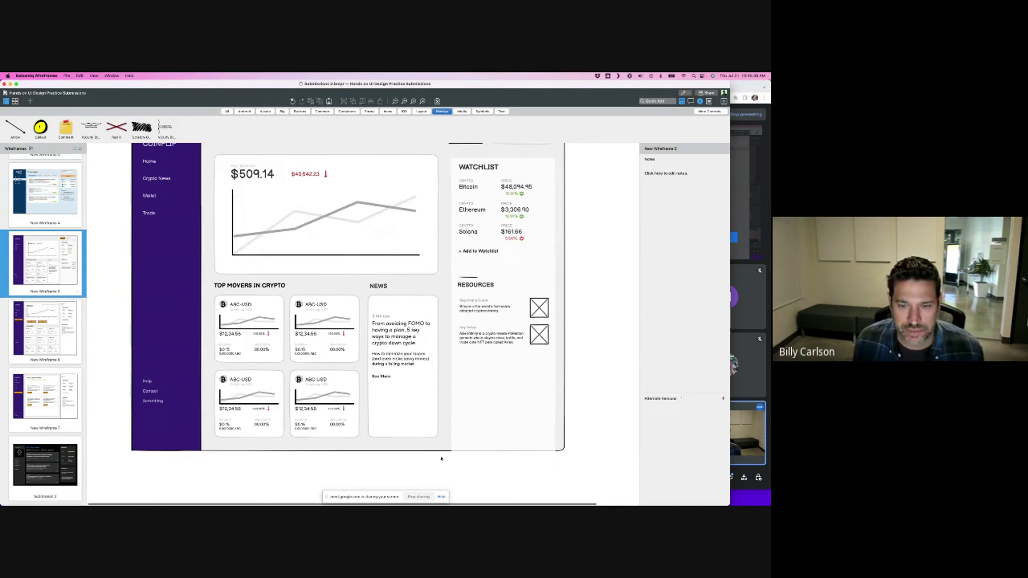
left_click_drag(442, 459, 362, 306)
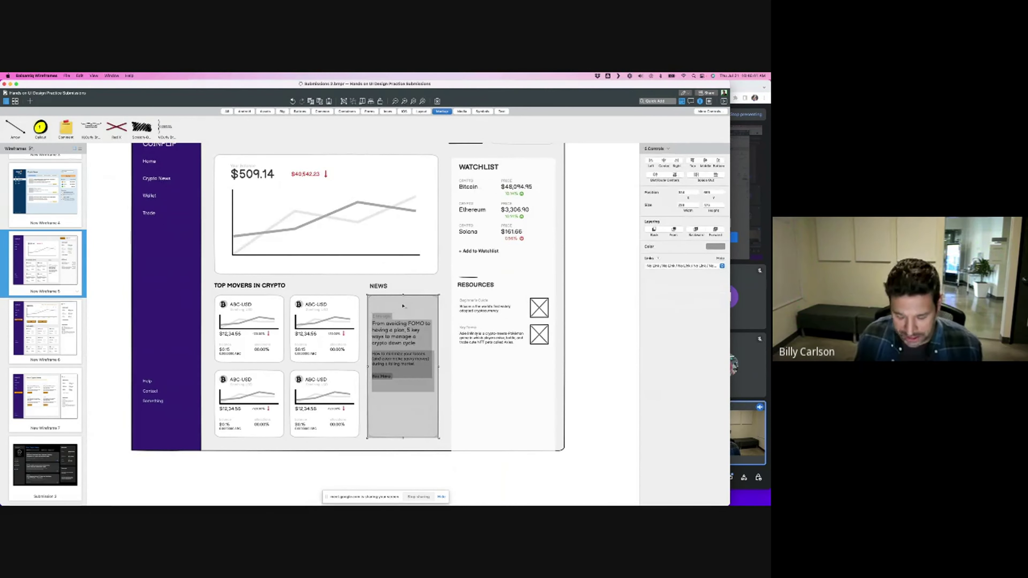
left_click(403, 305, "shift")
key("shift+Up")
key("shift+Up")
key("shift+Up")
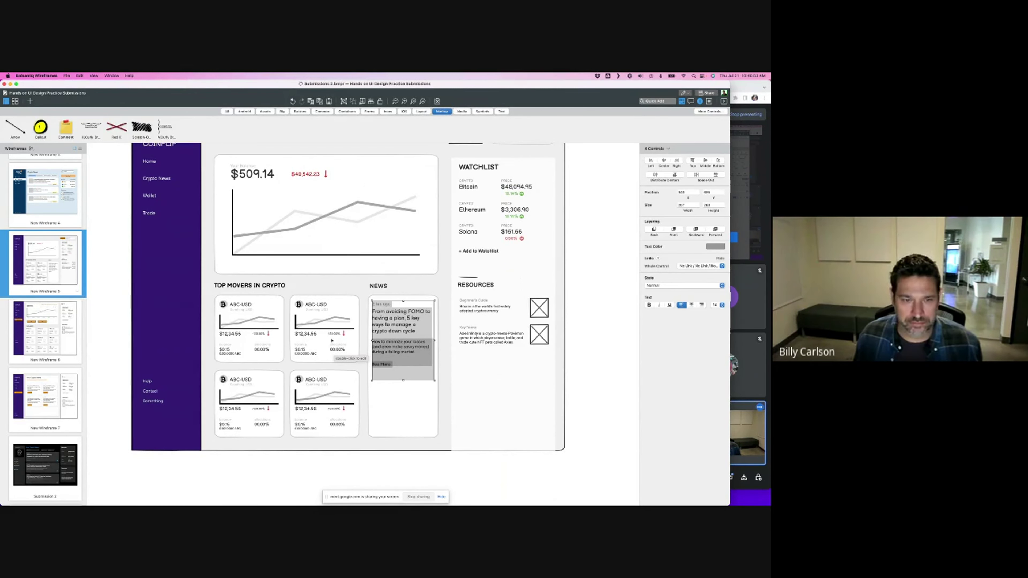
- Shorten the News card so its bottom edge lines up with the first row of Top Movers cards
scroll(340, 335, "up", 3)
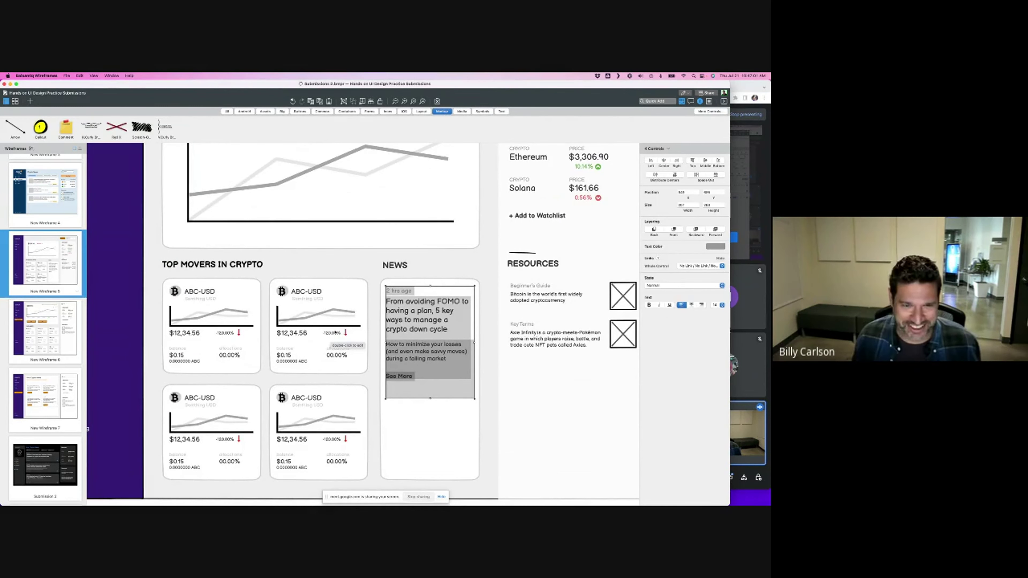
scroll(336, 333, "up", 3)
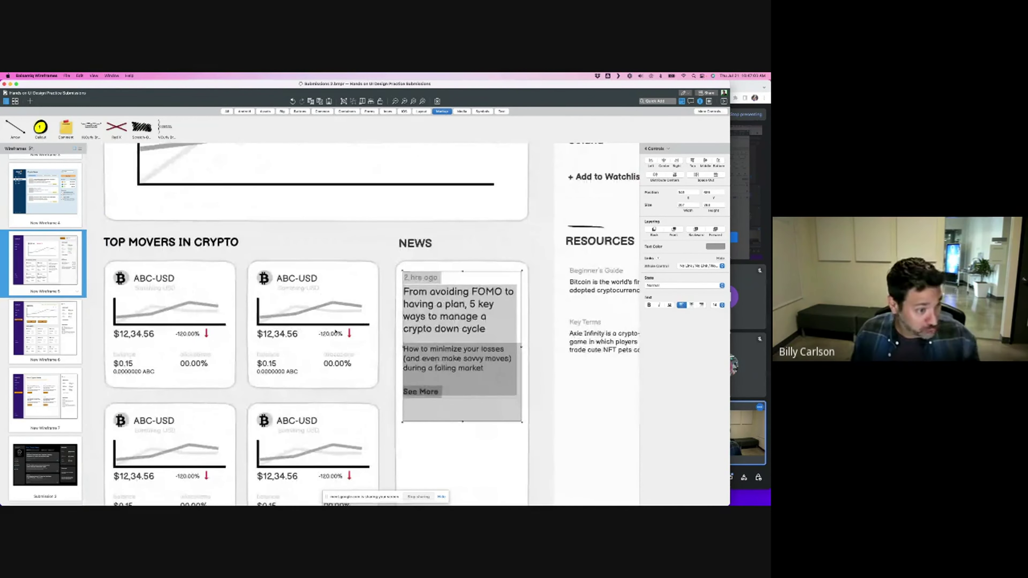
scroll(316, 343, "down", 3)
scroll(317, 344, "left", 1)
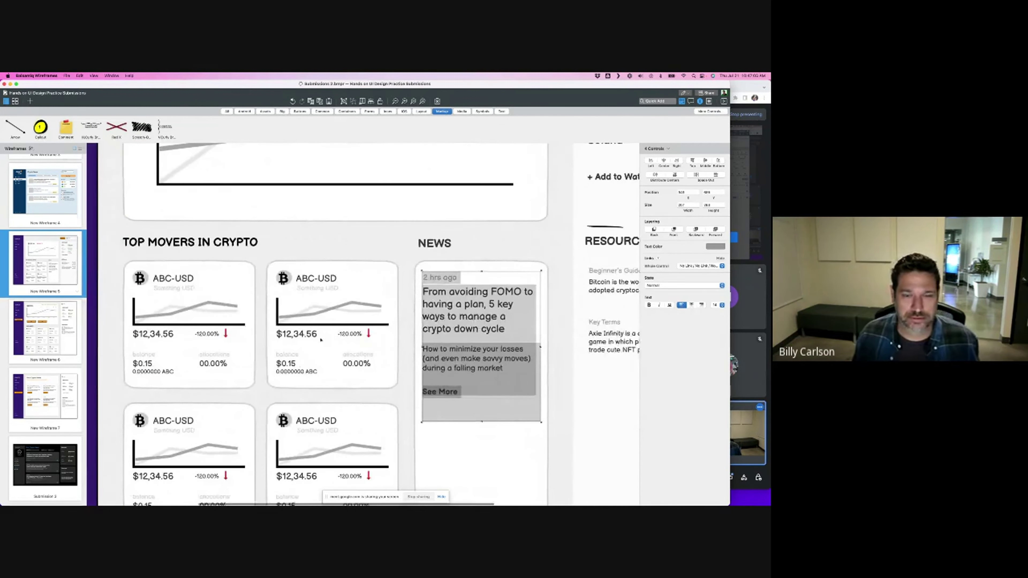
scroll(321, 336, "down", 1)
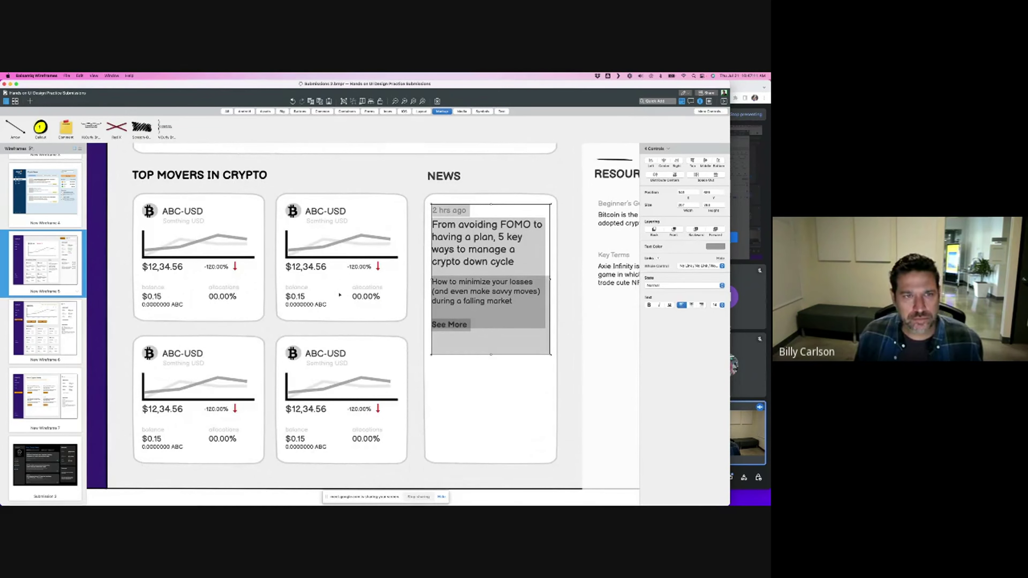
scroll(340, 295, "down", 3)
scroll(336, 298, "up", 5)
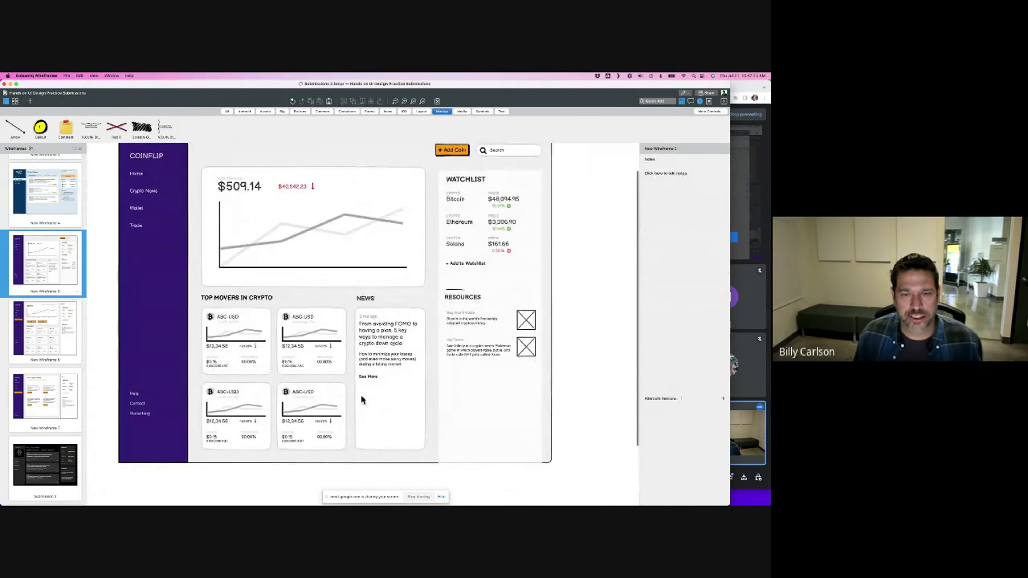
left_click(379, 394)
left_click_drag(391, 452, 387, 373)
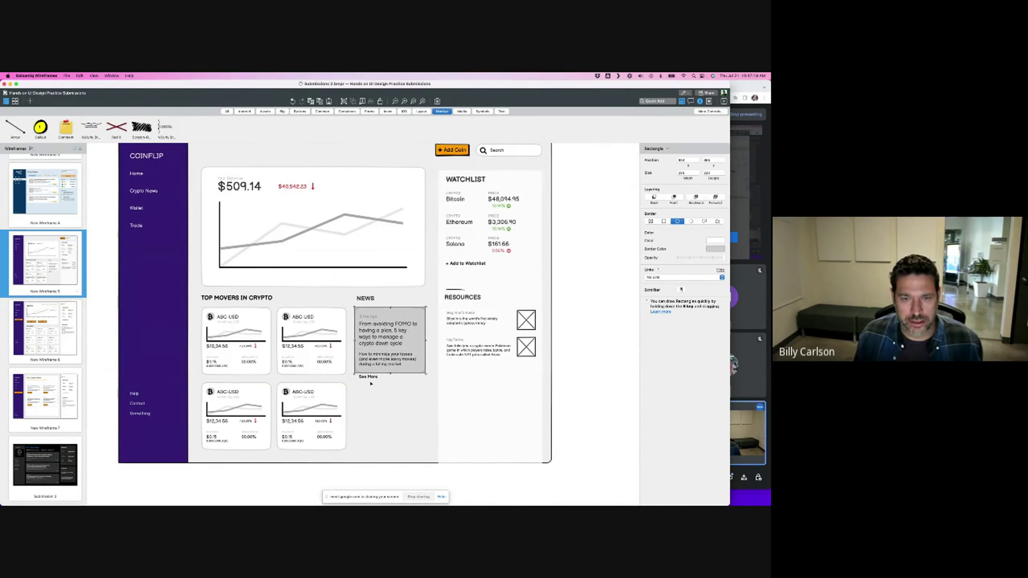
- Ungroup all four ABC-USD cards under Top Movers in Crypto
left_click(323, 358)
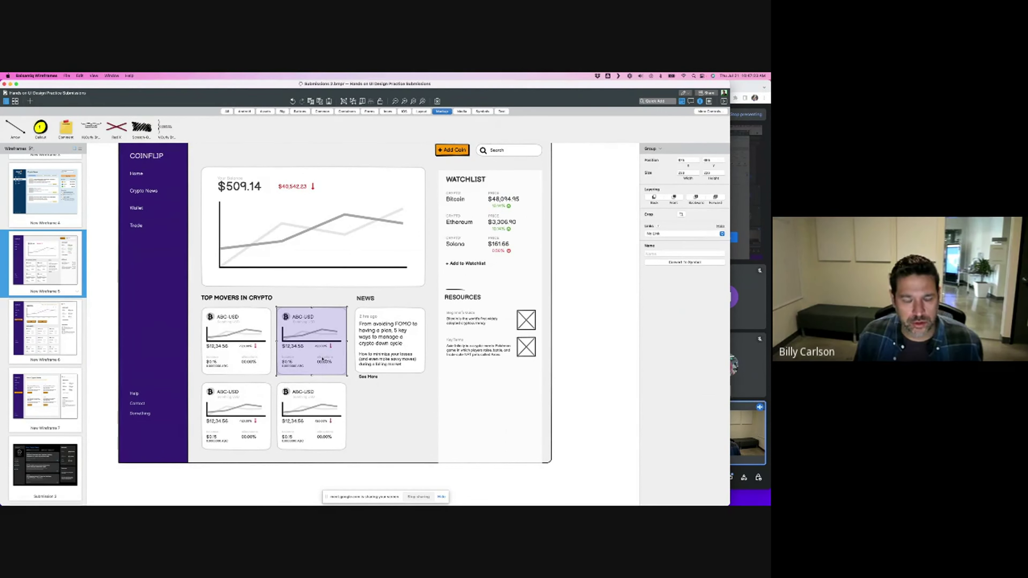
left_click(246, 347)
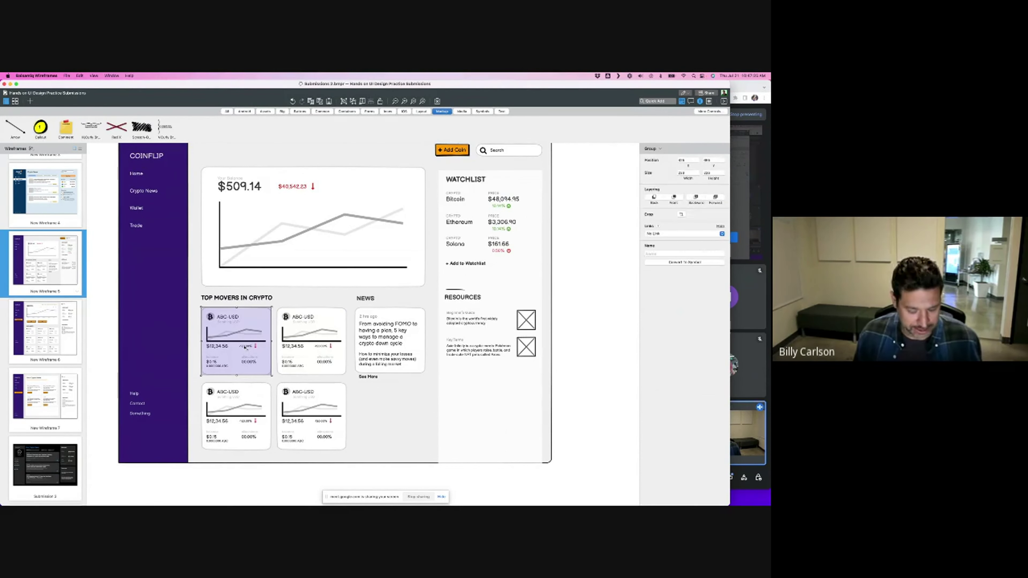
left_click(311, 362, "shift")
key("super+shift+g")
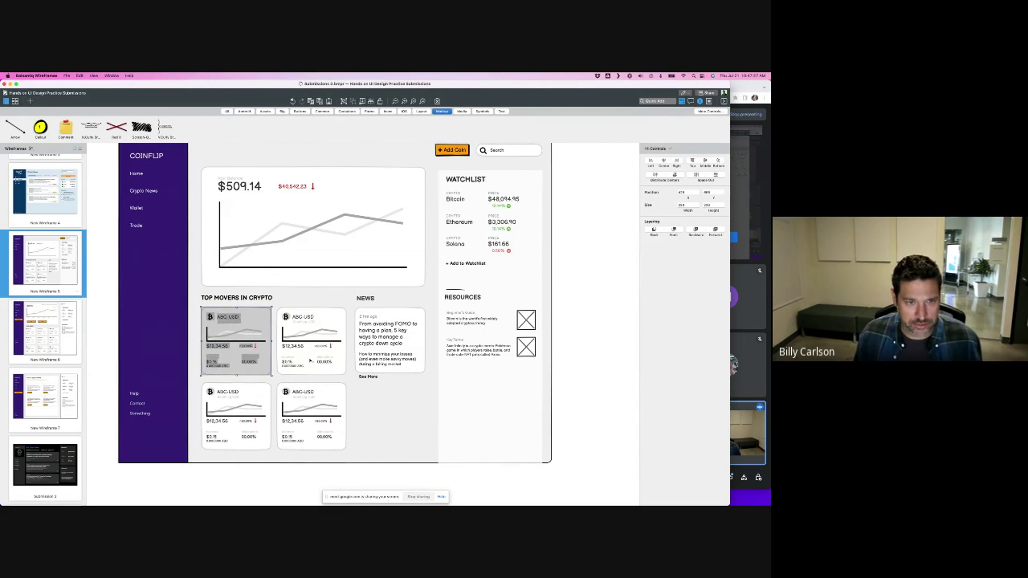
left_click(309, 358)
key("super+shift+g")
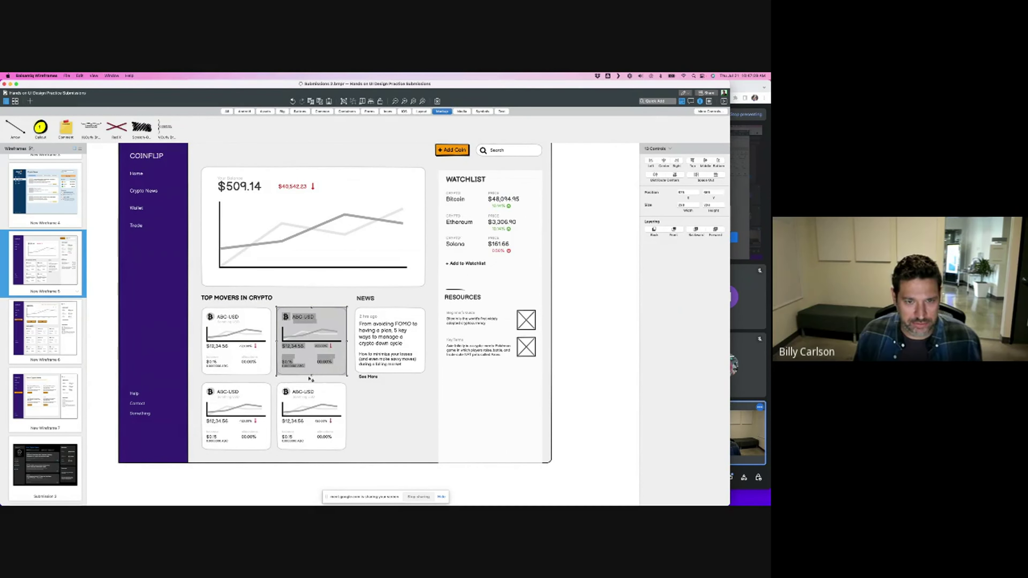
left_click(311, 405)
key("super+shift+g")
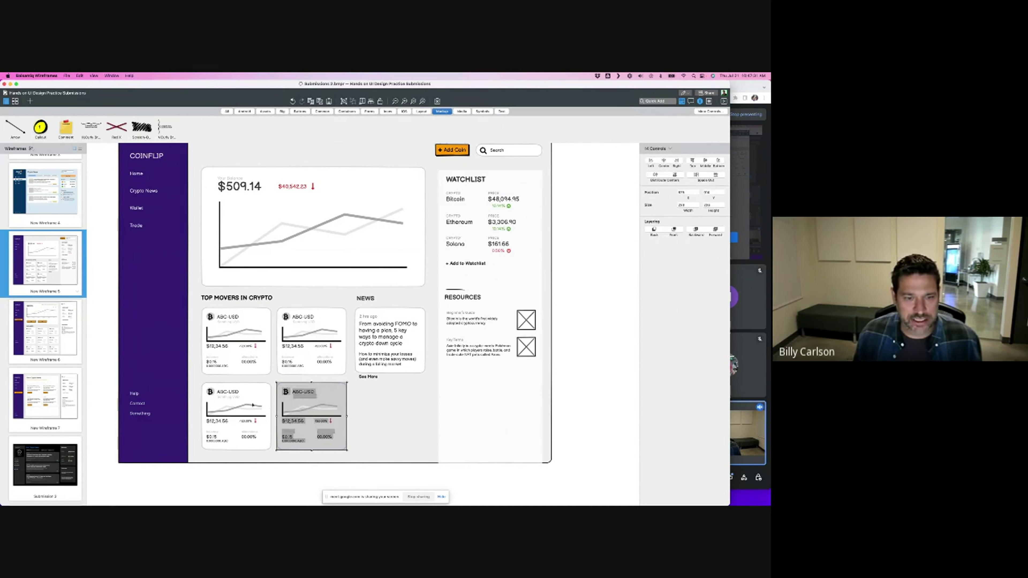
left_click(253, 405)
key("super+shift+g")
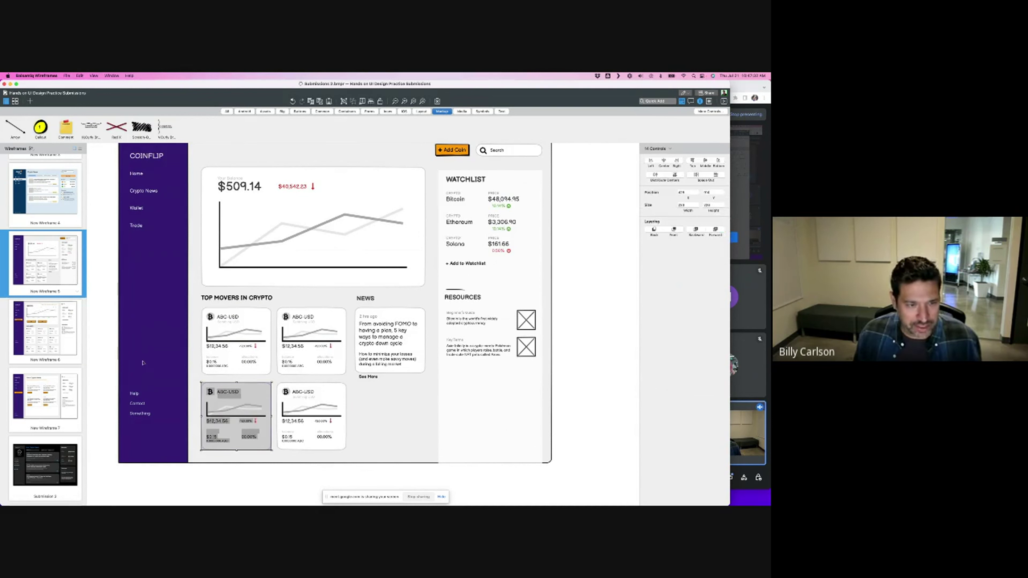
left_click(108, 367)
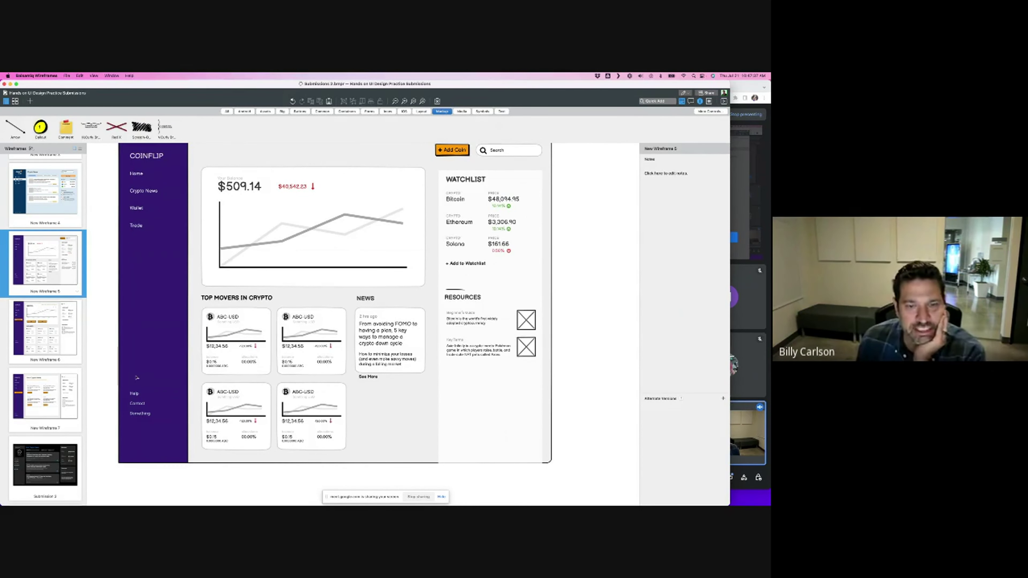
- Change the text color of the balance and allocations labels on all four Top Movers cards to a darker gray
left_click(285, 361)
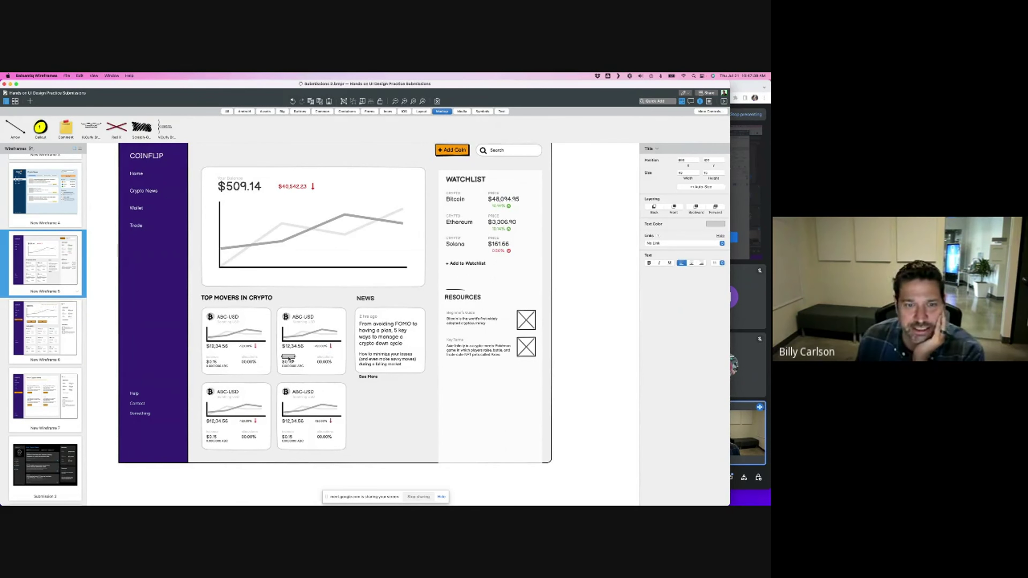
left_click(290, 362)
left_click(320, 360)
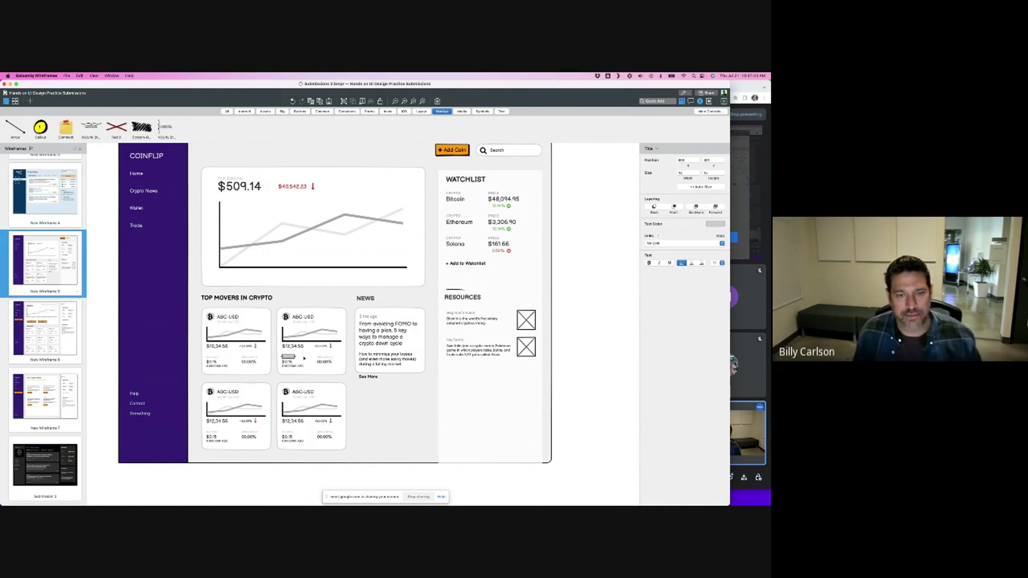
left_click(287, 360, "shift")
left_click(246, 358, "shift")
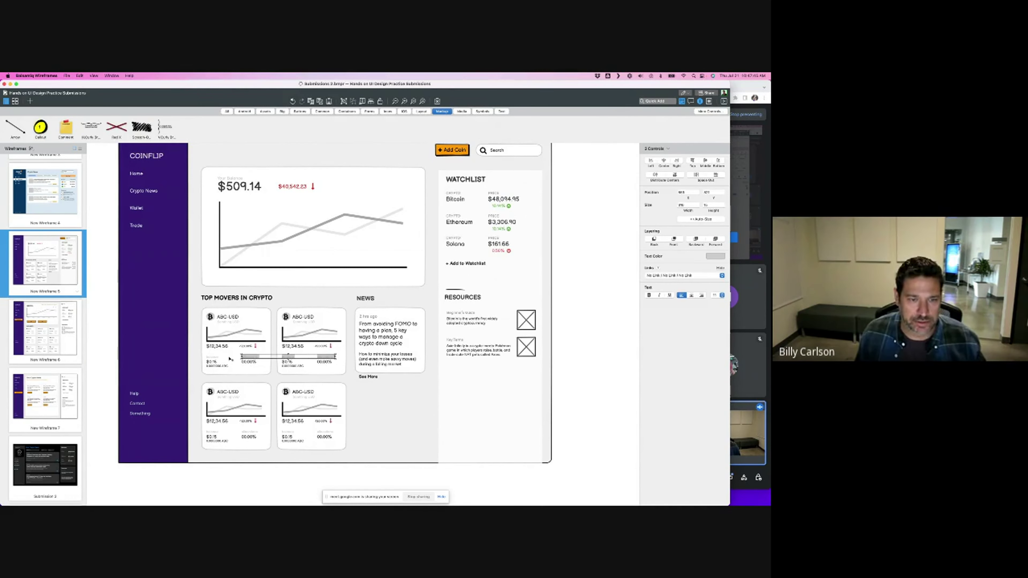
left_click(211, 358, "shift")
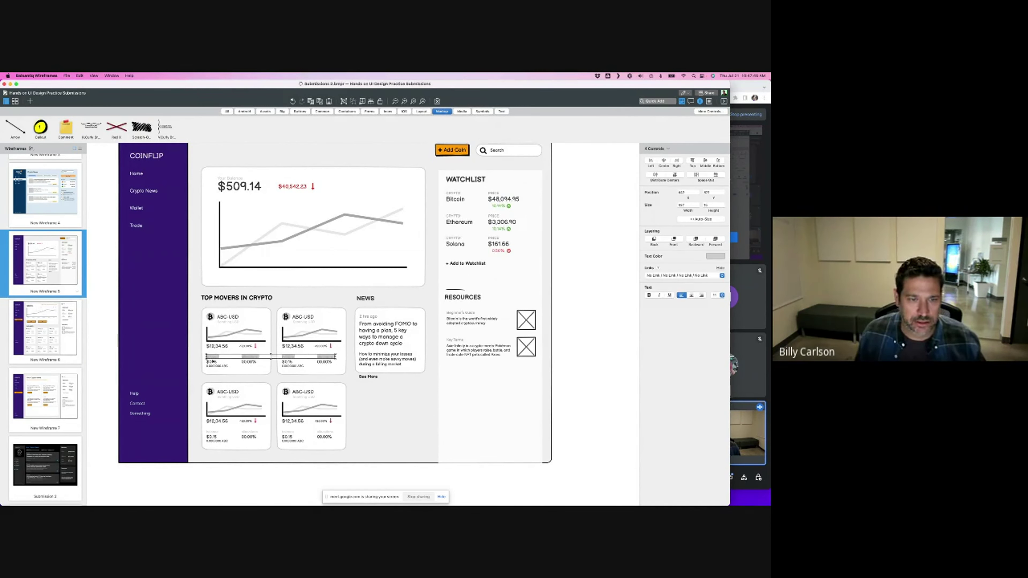
left_click(212, 433, "shift")
left_click(248, 433, "shift")
left_click(289, 436, "shift")
left_click(325, 436, "shift")
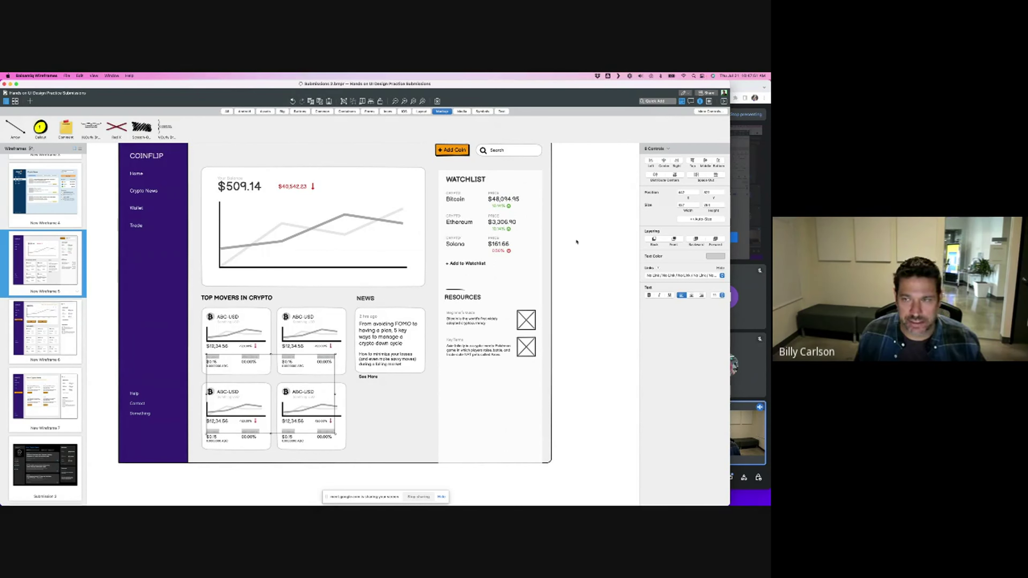
left_click(715, 256)
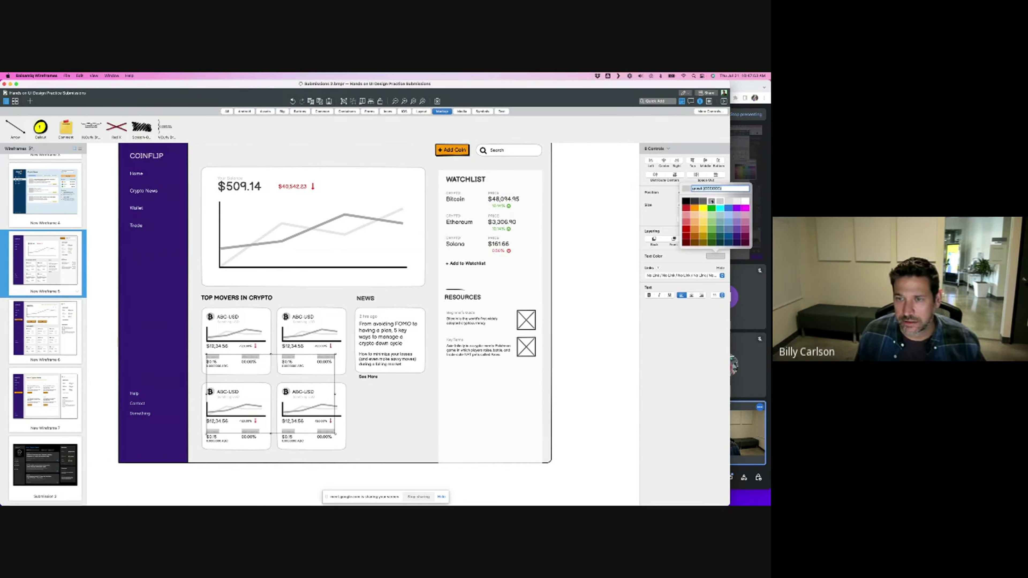
left_click(714, 201)
left_click(589, 307)
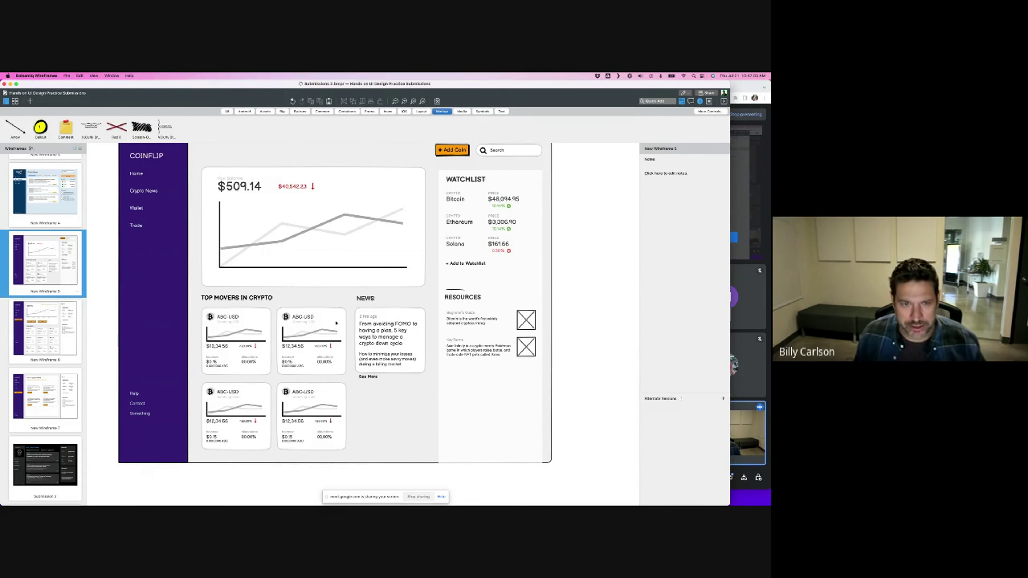
- Change the text color of the subtitles under ABC-USD on the two first-row Top Movers cards to a darker gray
left_click(300, 323)
left_click(238, 323, "shift")
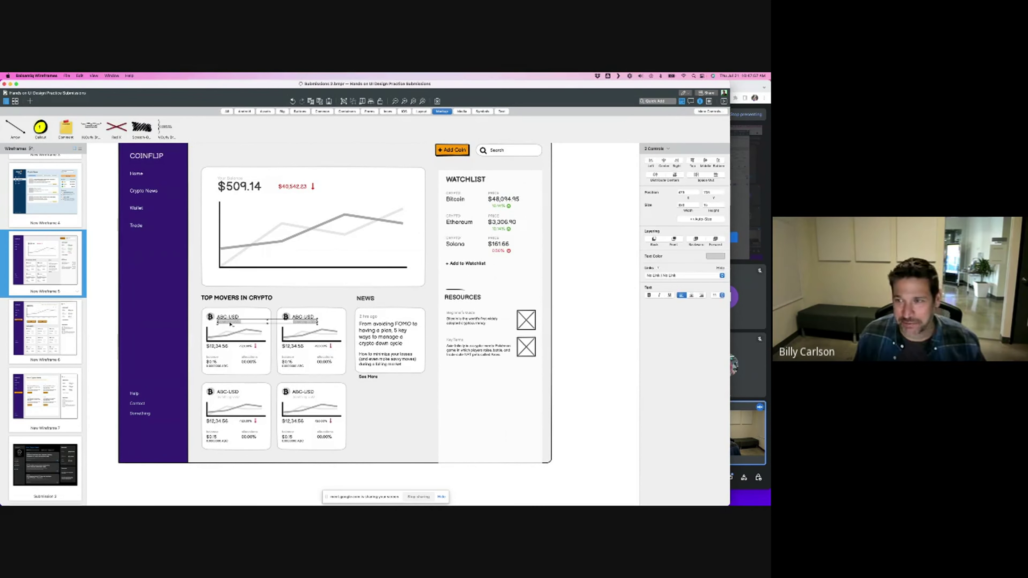
left_click(715, 257)
left_click(711, 202)
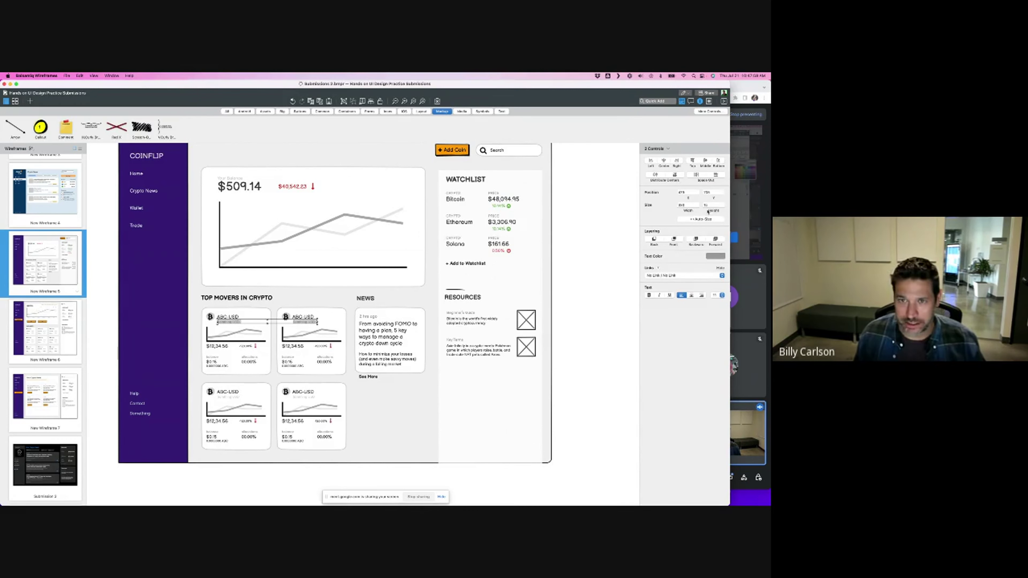
left_click(595, 237)
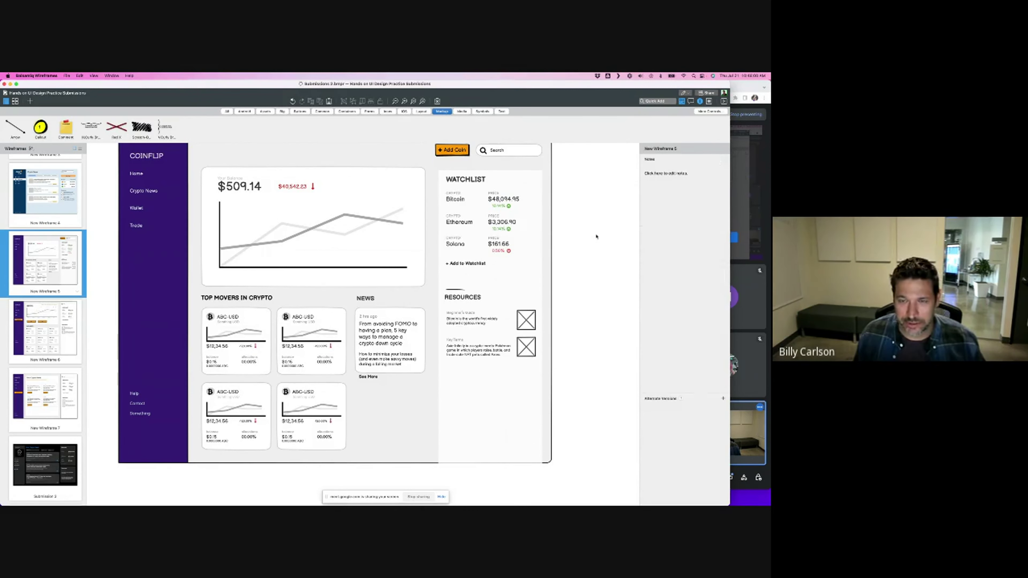
left_click(455, 194)
left_click(495, 193)
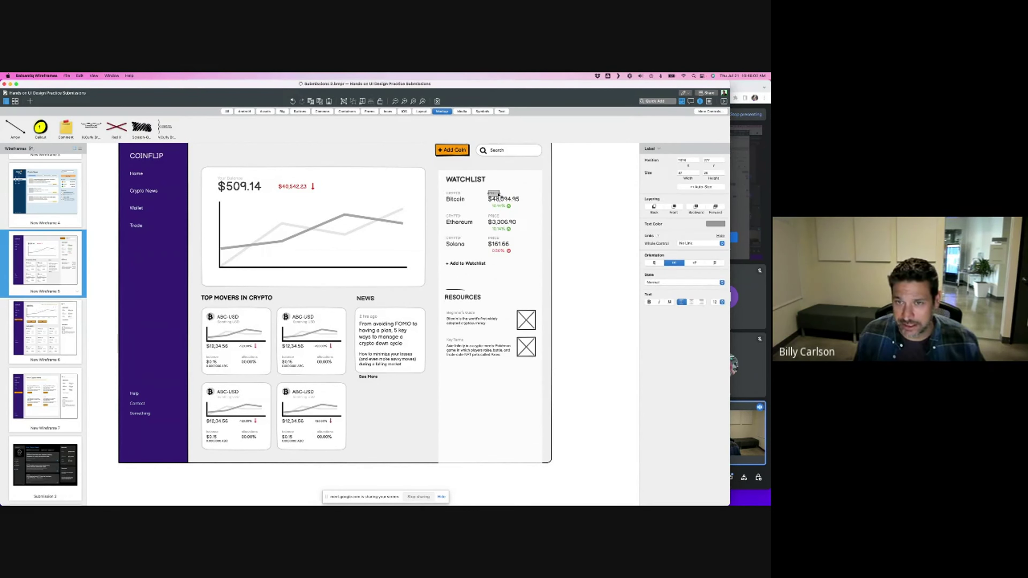
left_click(456, 199)
left_click(514, 201)
left_click(601, 198)
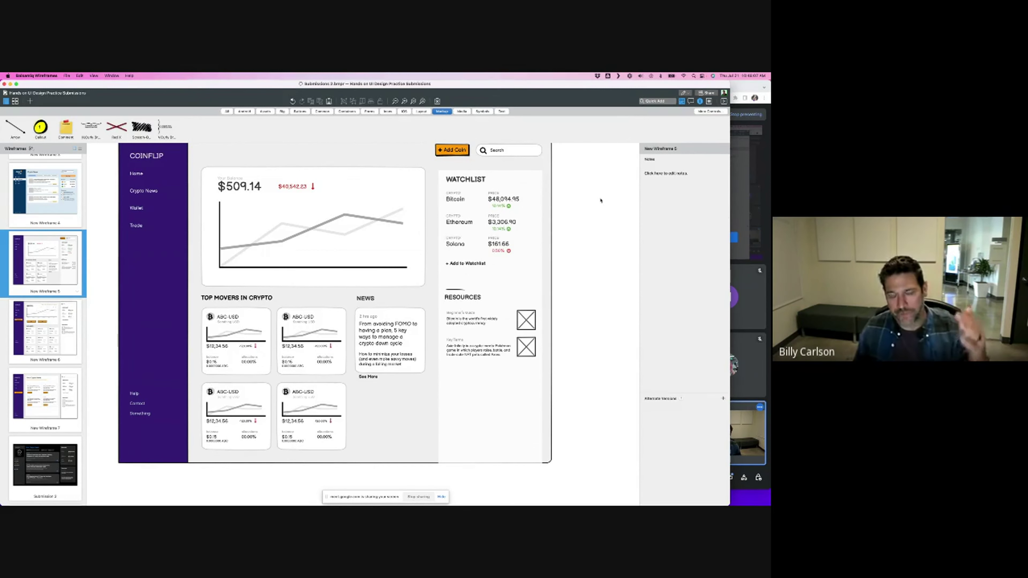
- Move all three Watchlist percentage changes, together with their circle icons, to the right beneath the prices
left_click_drag(581, 199, 483, 216)
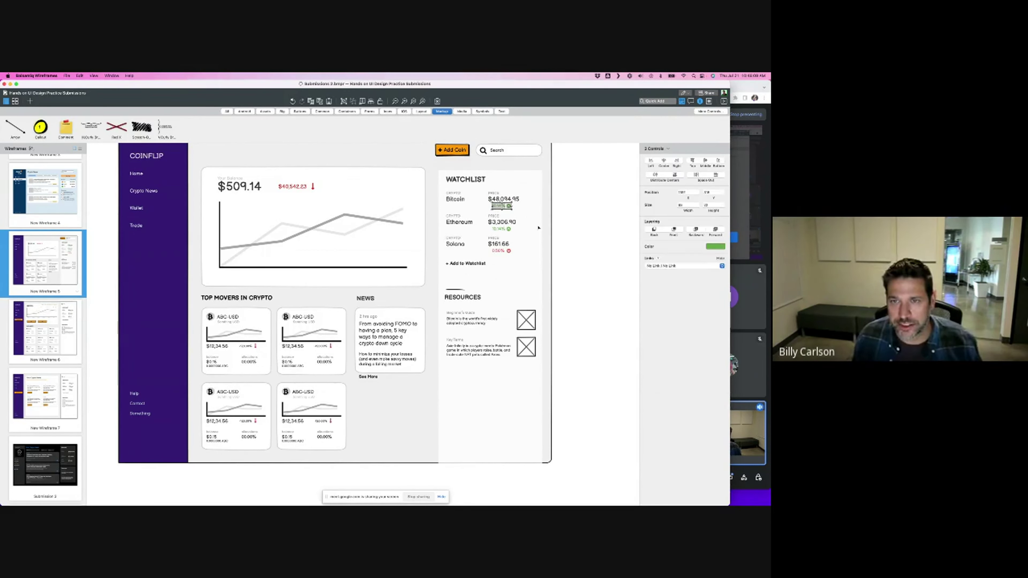
left_click_drag(580, 224, 486, 239)
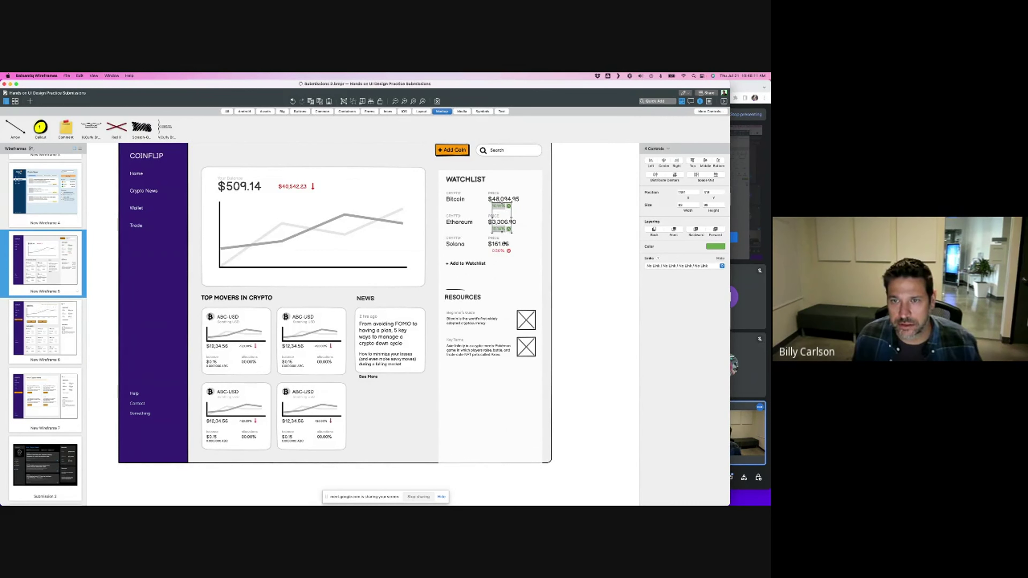
left_click_drag(579, 249, 483, 258)
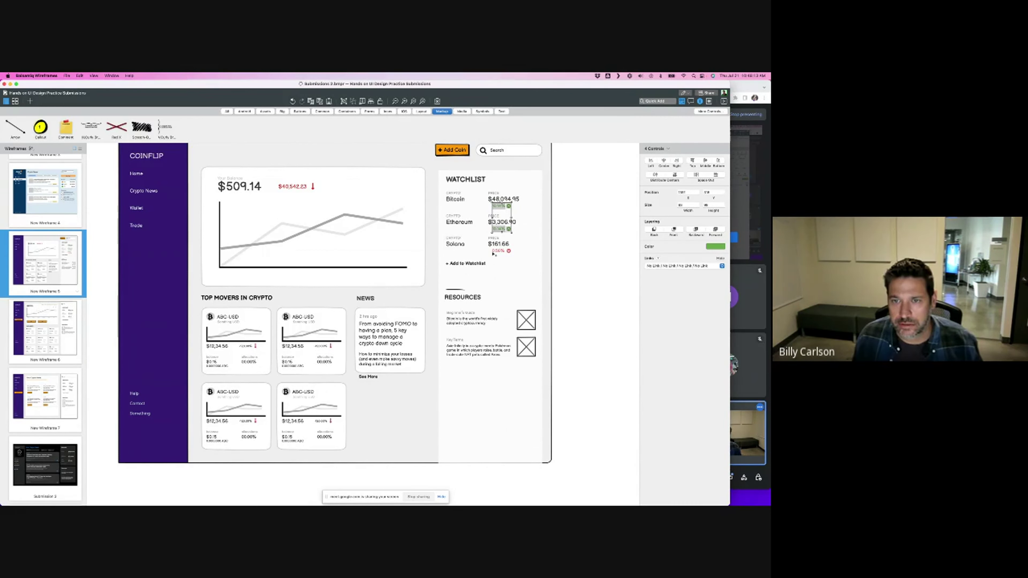
left_click_drag(590, 250, 511, 251)
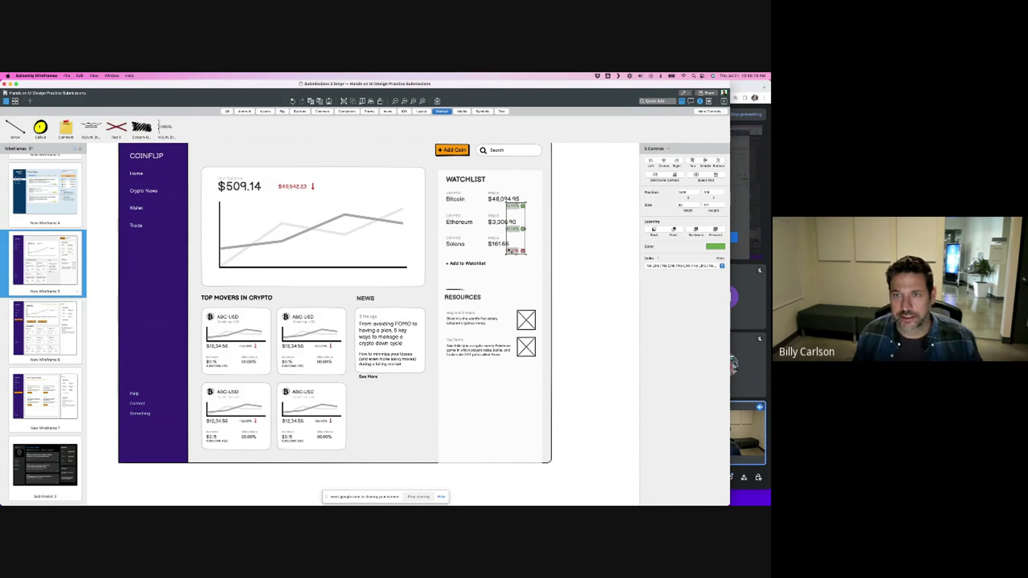
- Right-align the Watchlist prices and their PRICE labels above the percentage changes
left_click(494, 222)
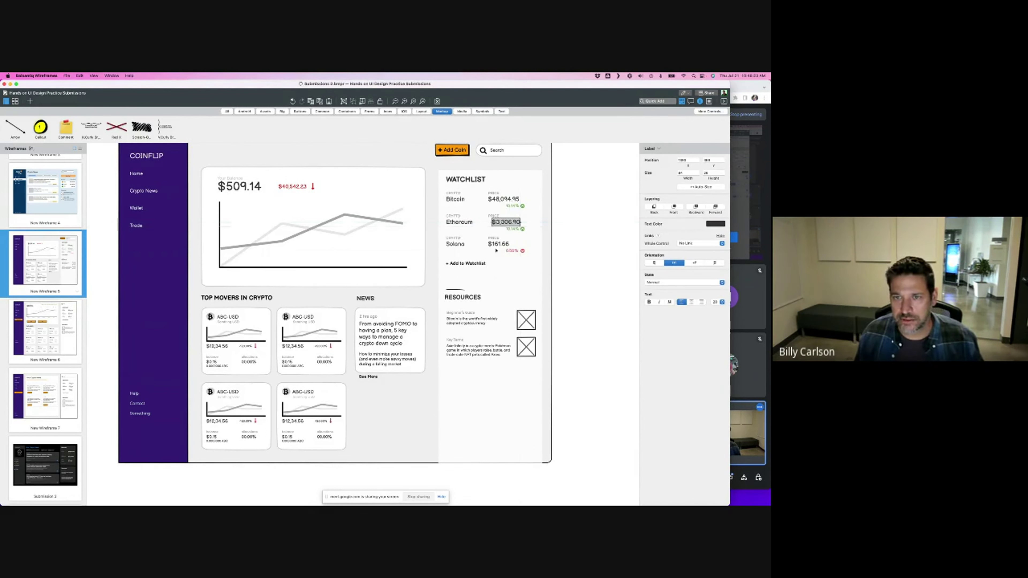
left_click_drag(498, 244, 513, 189)
scroll(512, 236, "down", 1)
- Move the three circle icons in the Watchlist to the left side of their percentage values
left_click(521, 201)
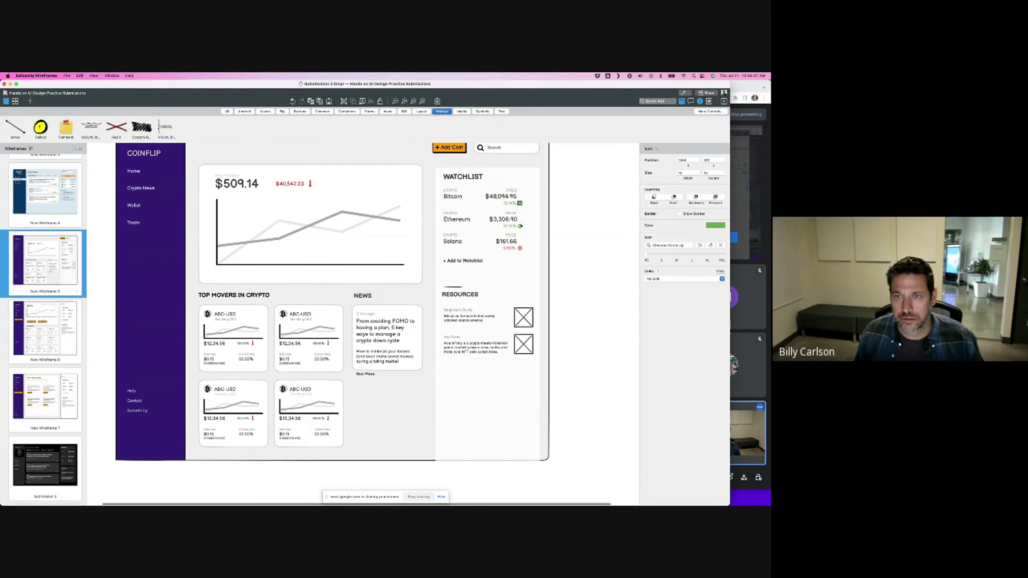
left_click(520, 248, "shift")
left_click(520, 226, "shift")
left_click_drag(521, 227, 499, 227)
key("Right")
key("Right")
key("Right")
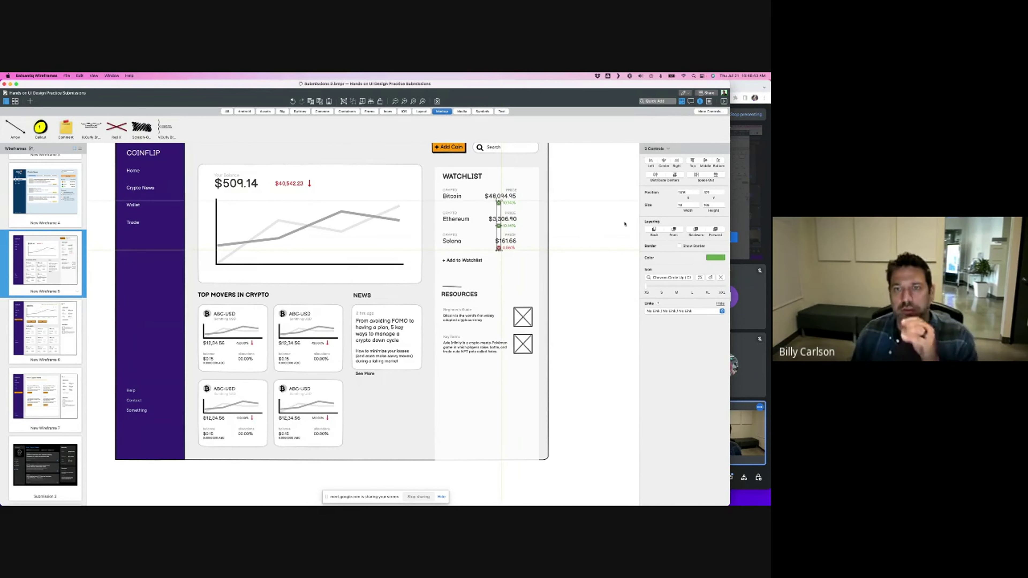
left_click(624, 224)
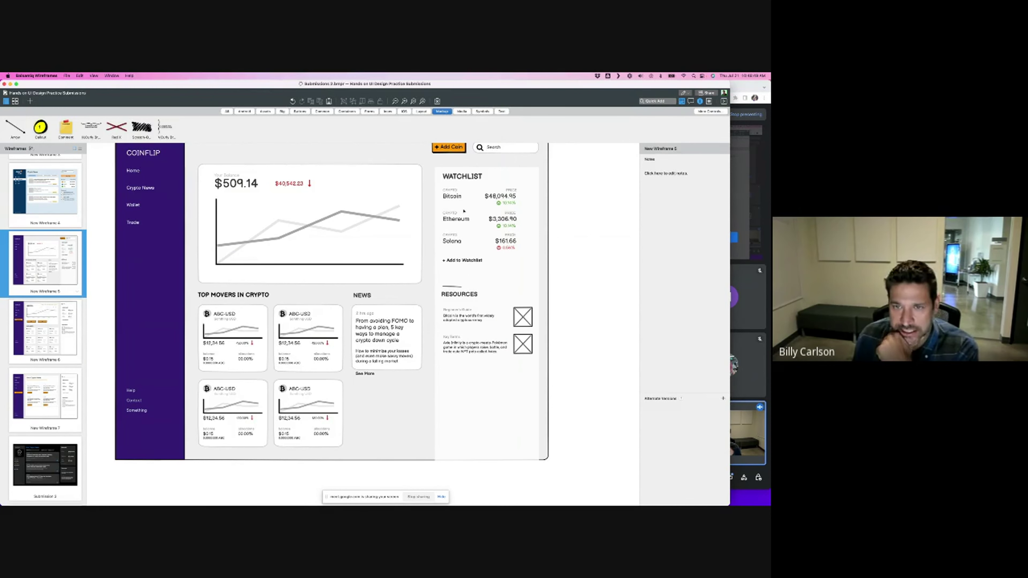
- Delete the See More link below News and extend the News card down to the bottom of the second Top Movers row
left_click(373, 380)
key("Delete")
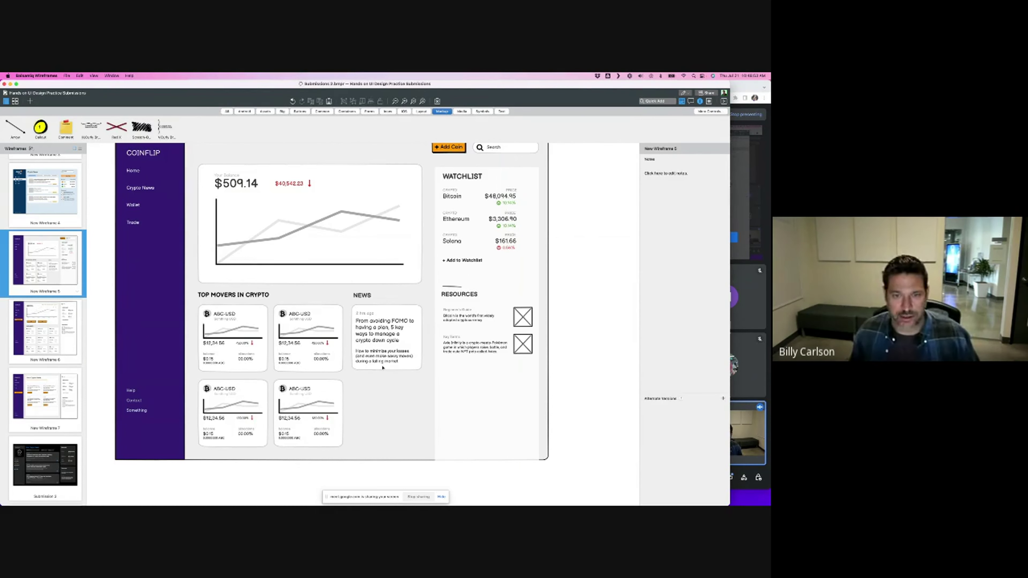
left_click(389, 371)
left_click_drag(384, 390, 387, 447)
left_click(388, 372)
left_click(389, 372)
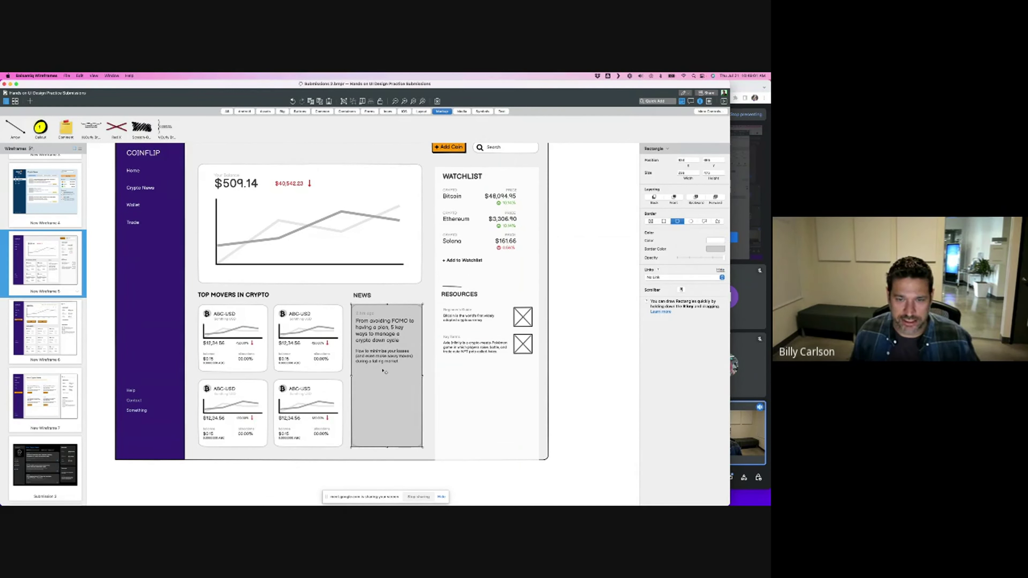
- Duplicate the News article text into the card's lower half and place a copy of the short Resources divider between the two articles
left_click(384, 360)
left_click(368, 321, "shift")
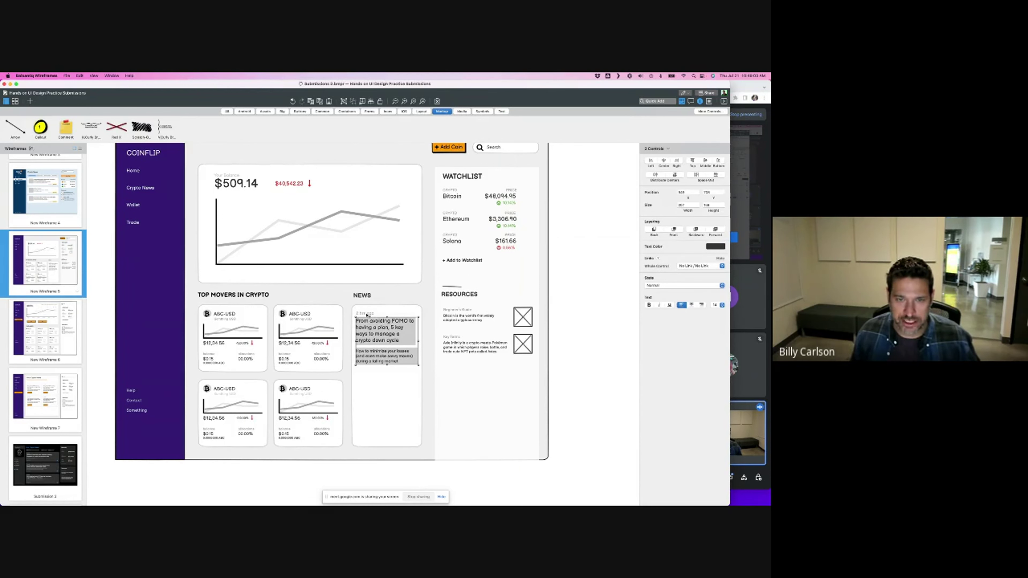
left_click(367, 315, "shift")
left_click_drag(367, 315, 373, 383)
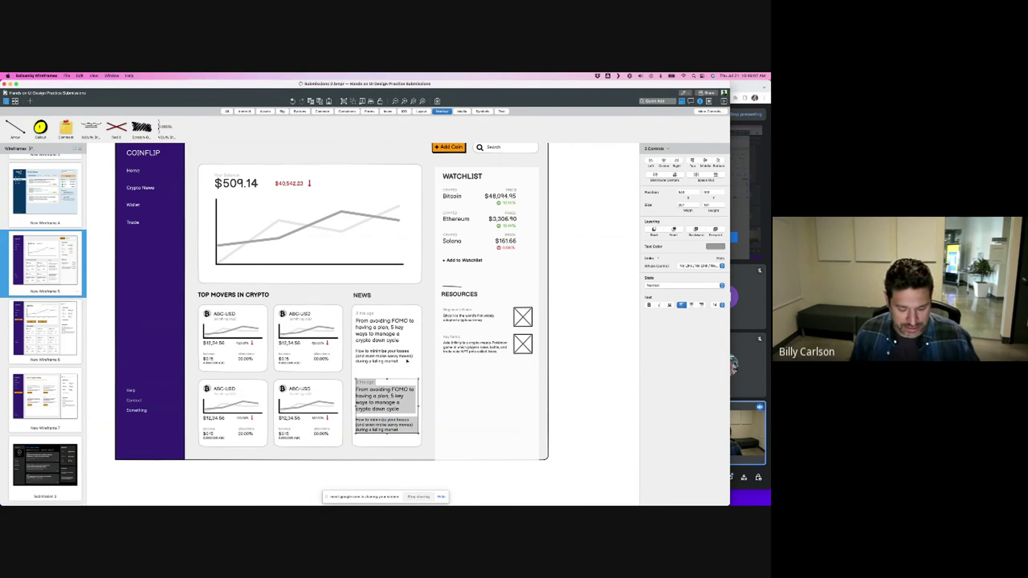
left_click_drag(451, 287, 366, 378)
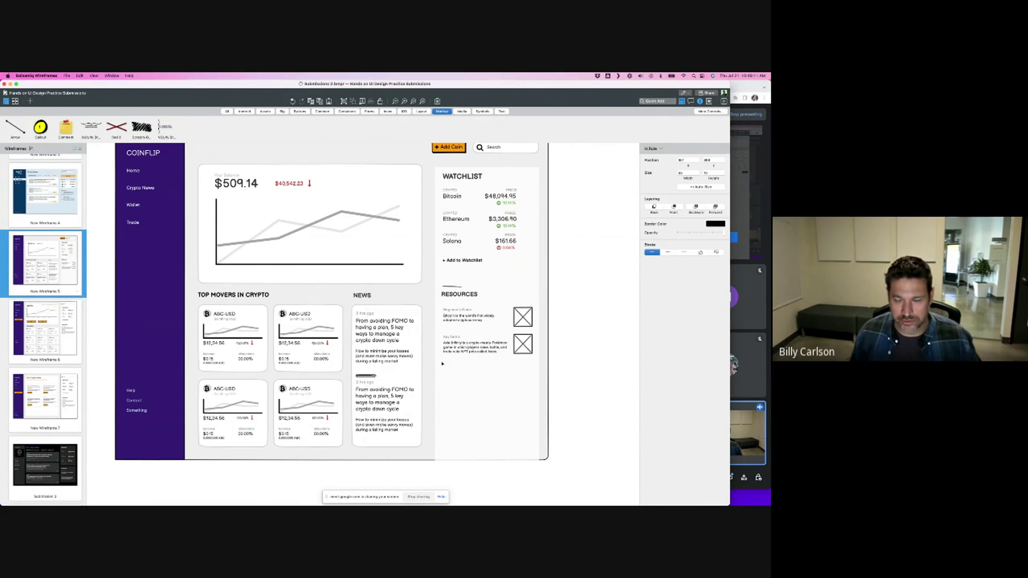
- Try the divider above Resources at a shorter length and across the panel's full width, and undo the resizing
left_click(453, 287)
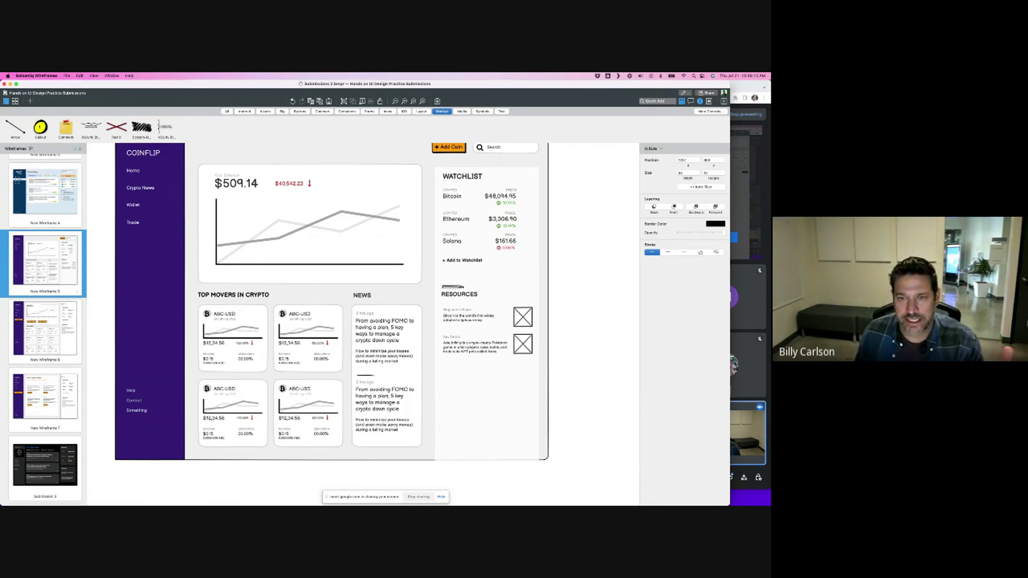
left_click_drag(453, 287, 454, 286)
left_click(597, 287)
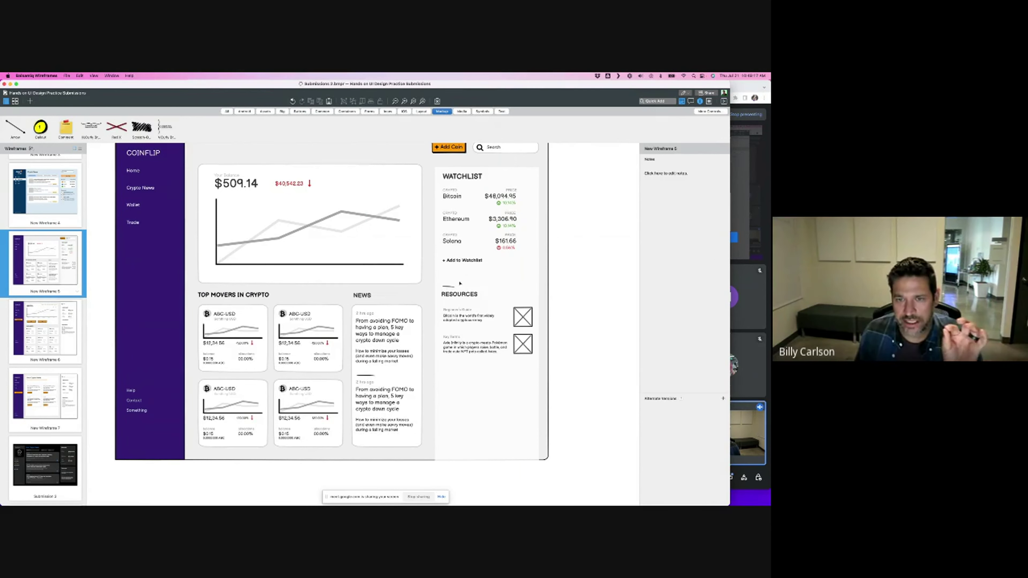
left_click(448, 287)
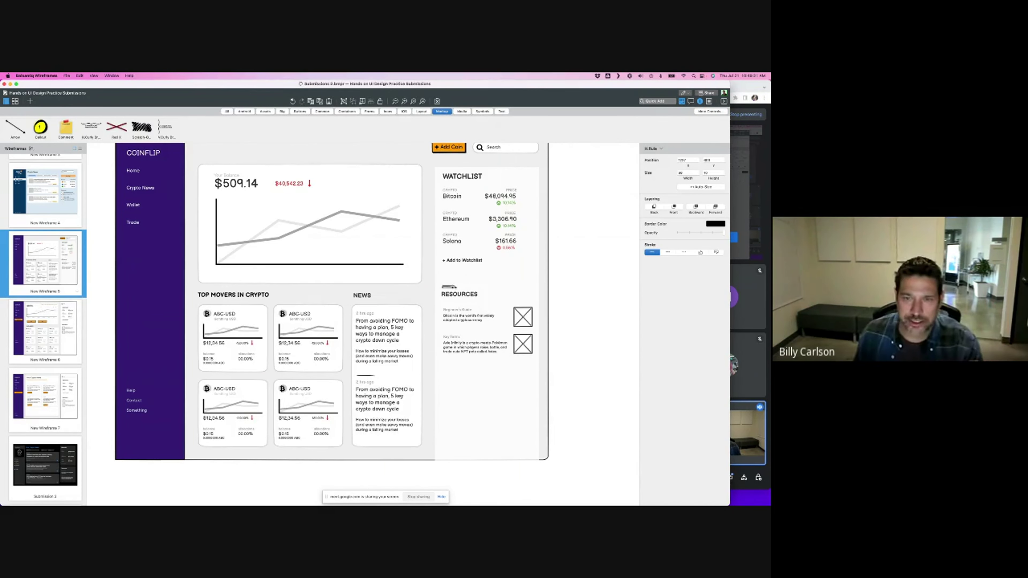
left_click_drag(457, 287, 531, 287)
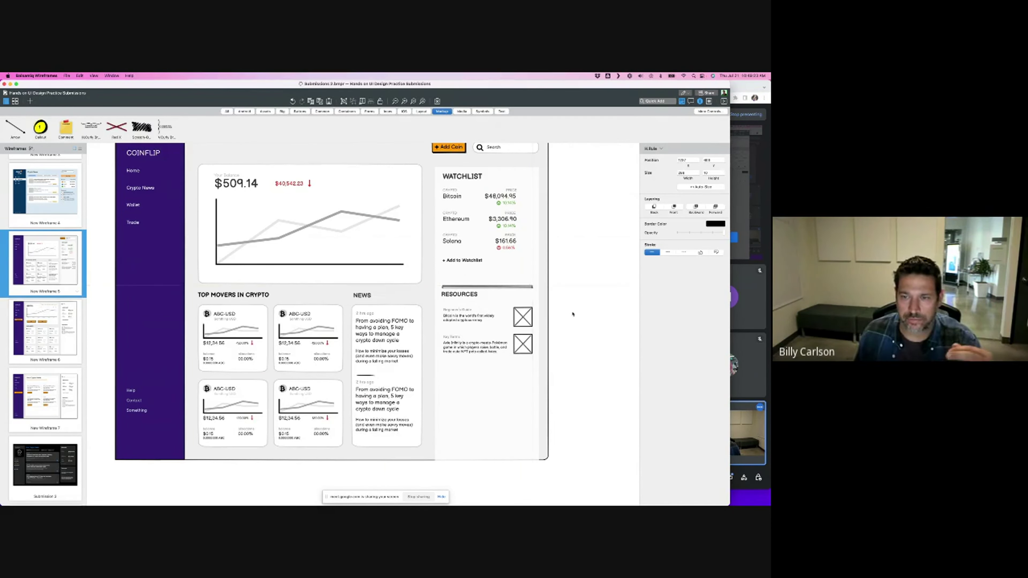
left_click(580, 318)
key("super+z")
left_click(583, 314)
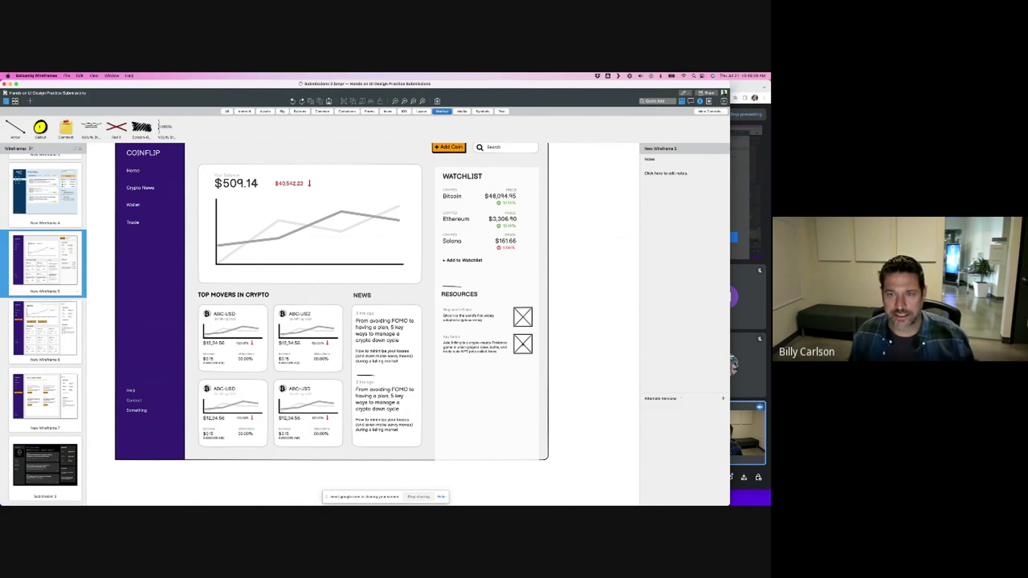
- Move the Watchlist and Resources contents down slightly inside their side panel
left_click_drag(566, 377, 454, 185)
left_click(598, 259)
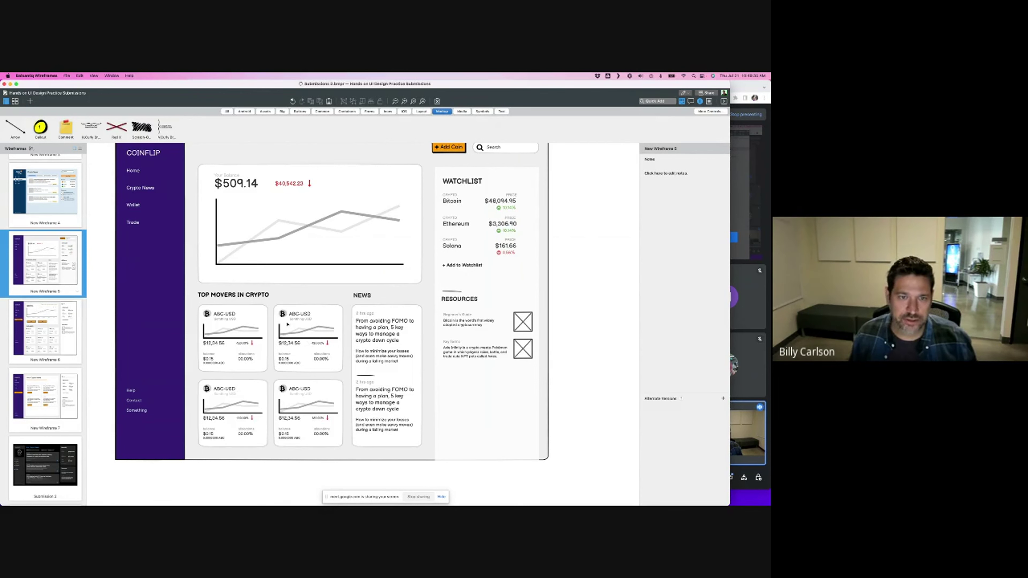
left_click(229, 315)
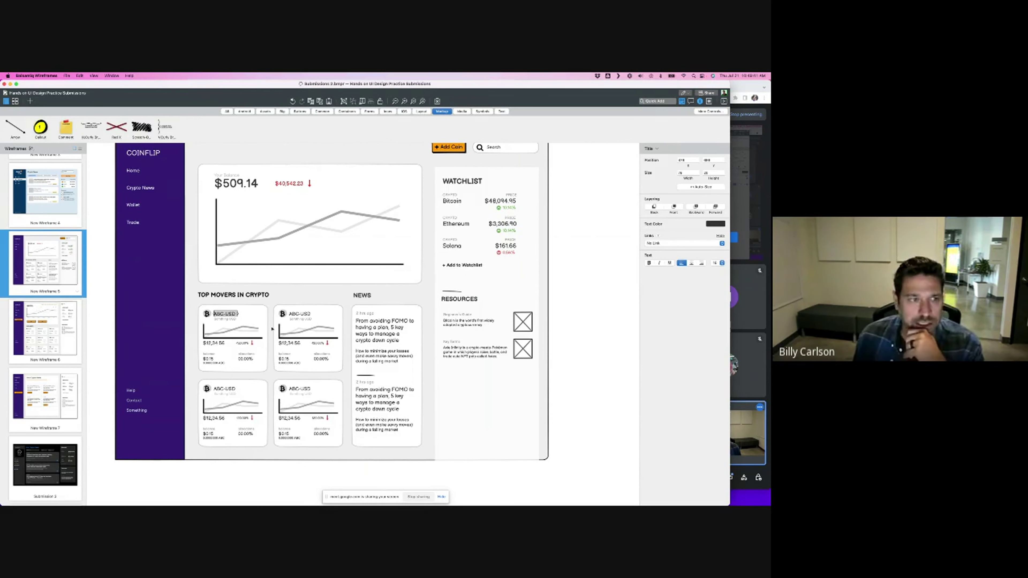
- Examine New Wireframe 6, including its chart, Buy and Sell buttons and Your Assets cards
left_click(35, 335)
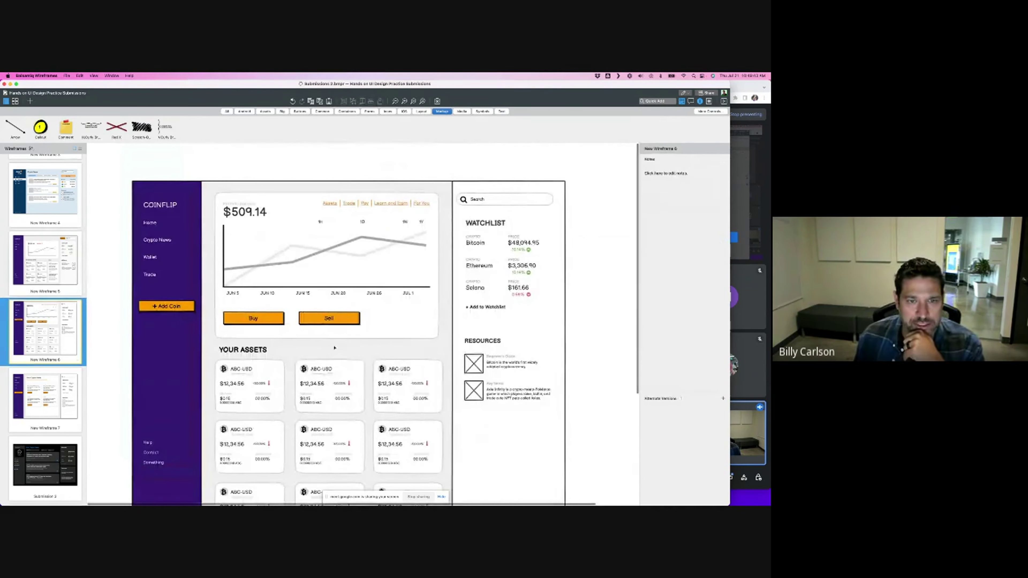
scroll(387, 355, "down", 2)
scroll(386, 355, "down", 2)
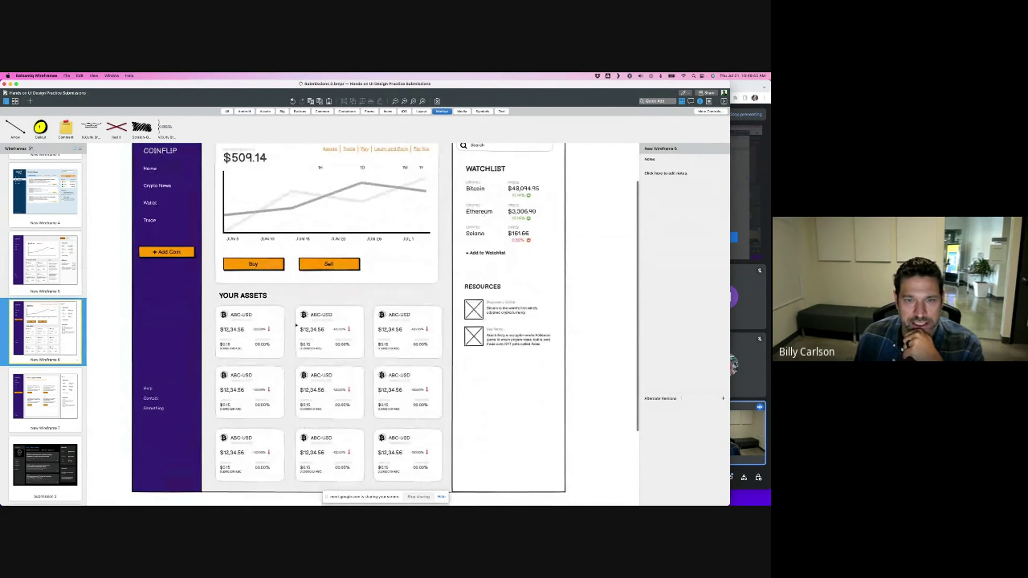
scroll(380, 357, "down", 1)
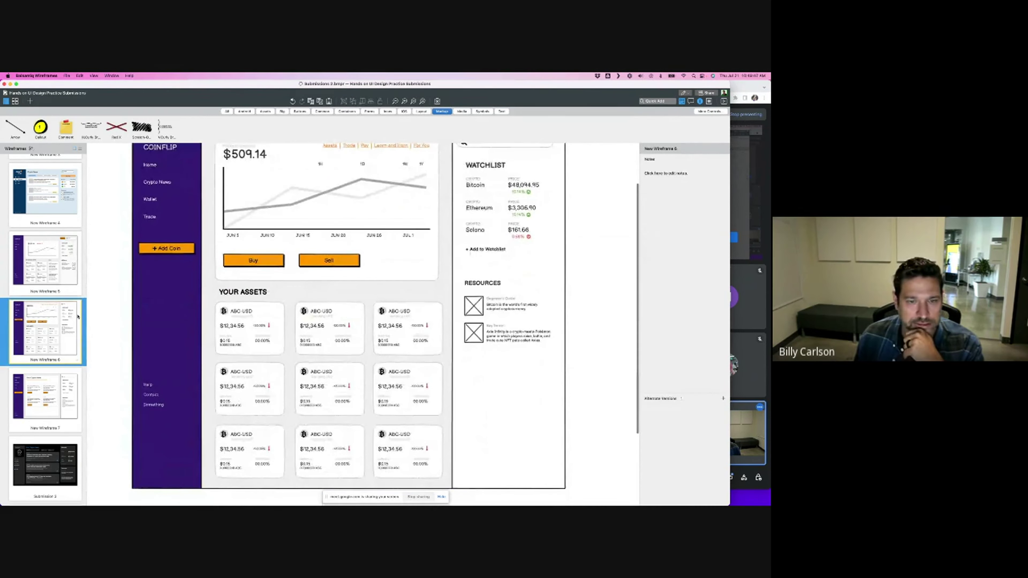
scroll(325, 367, "down", 1)
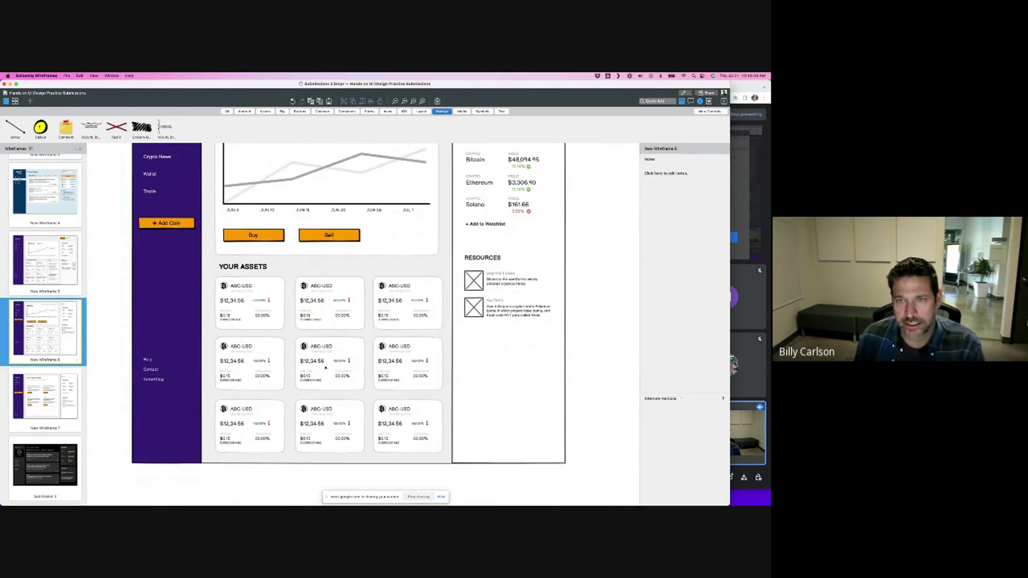
scroll(334, 361, "up", 1)
scroll(334, 361, "up", 2)
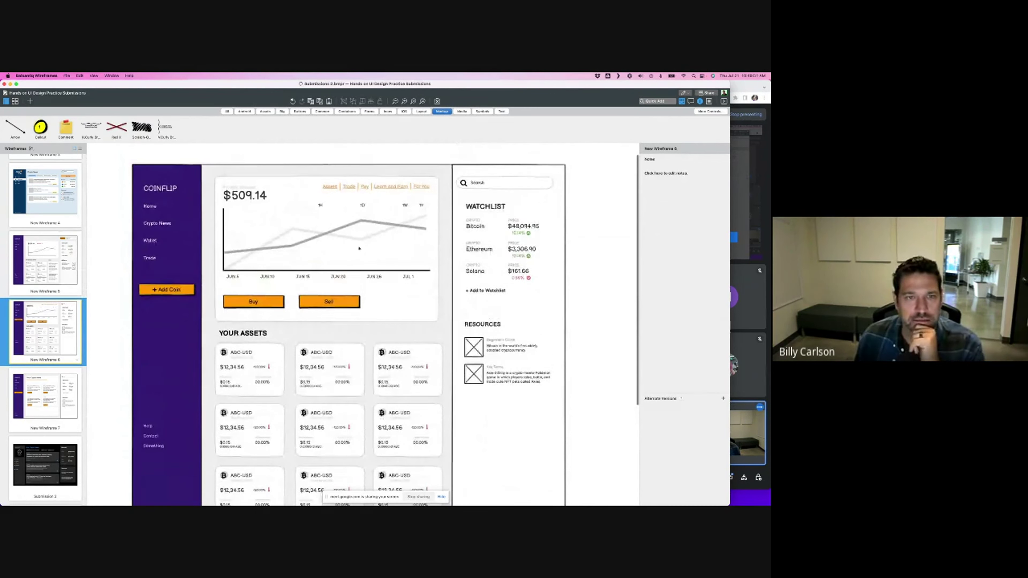
- Return to New Wireframe 5 and change the Add Coin button's label to "Buy / Sell"
key("super+alt+Up")
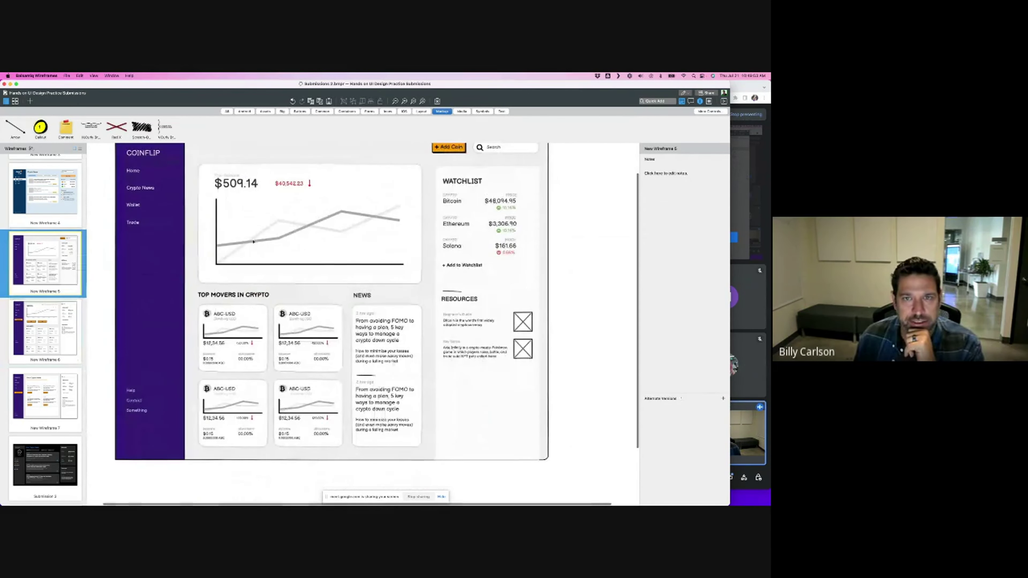
scroll(338, 247, "up", 1)
double_click(450, 186)
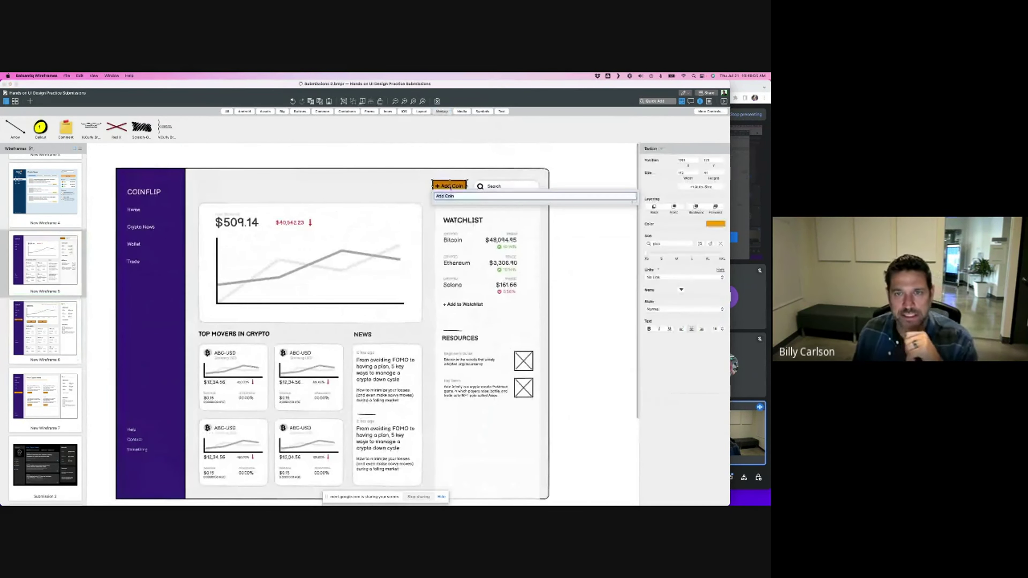
type("Buy")
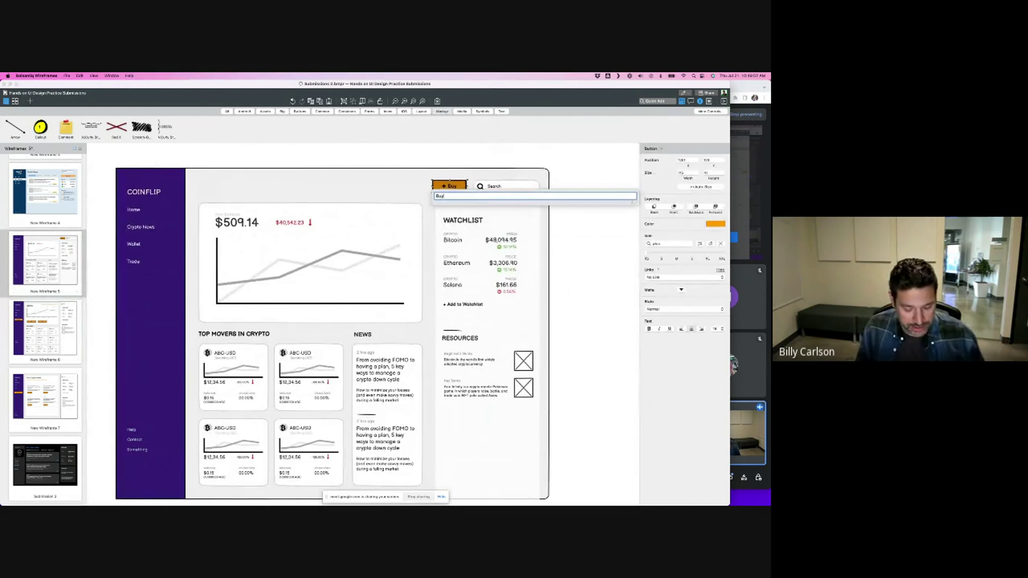
type(" / Sell")
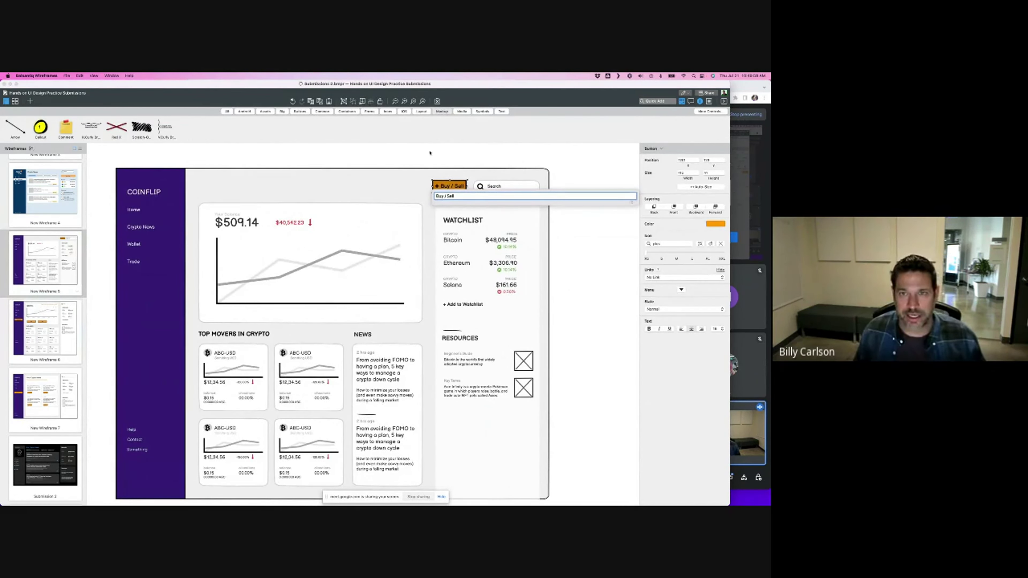
left_click(435, 150)
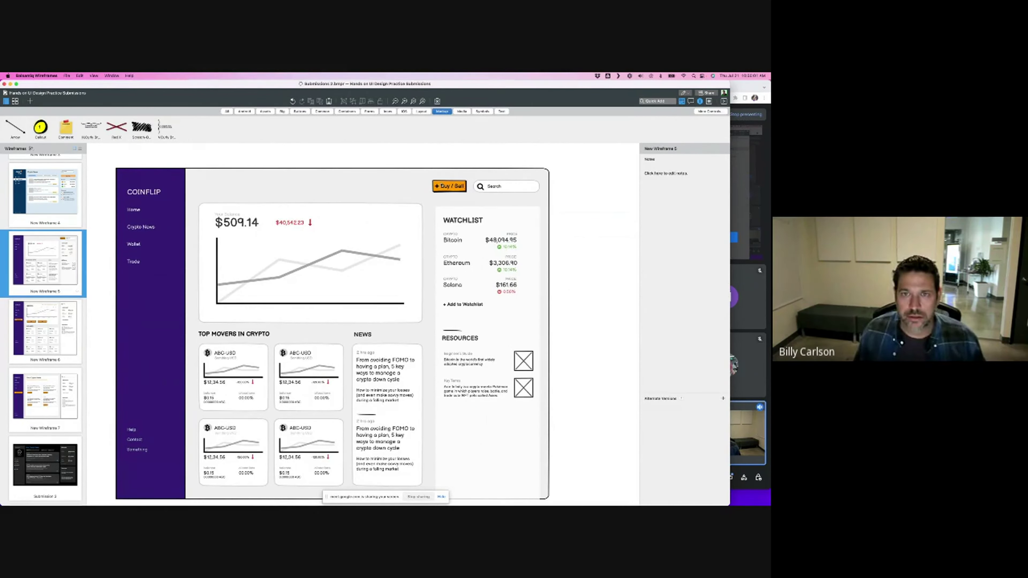
- Remove the plus icon from the Buy / Sell button and shift the button slightly closer to the search field
left_click(441, 186)
left_click(442, 186)
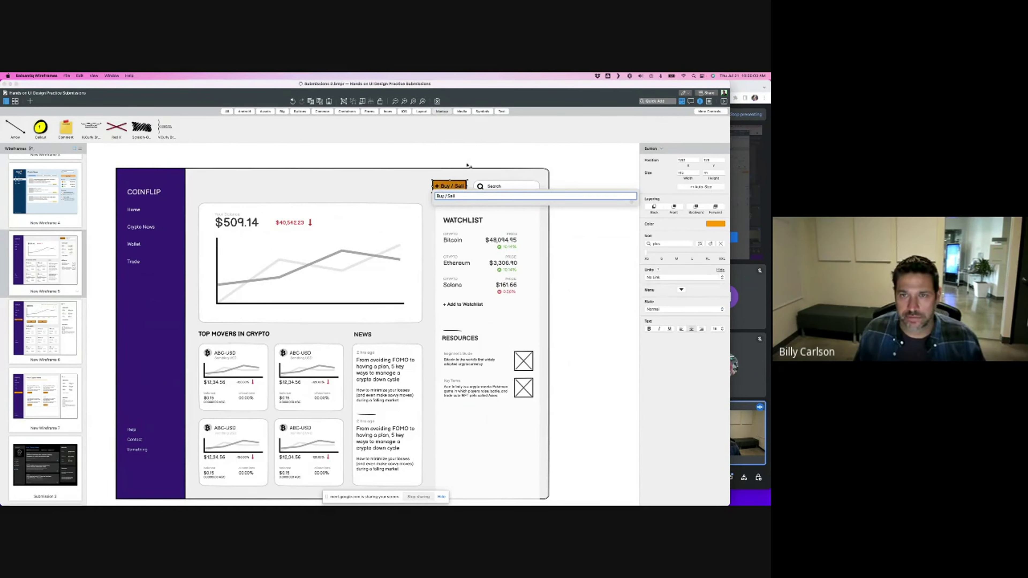
left_click(665, 274)
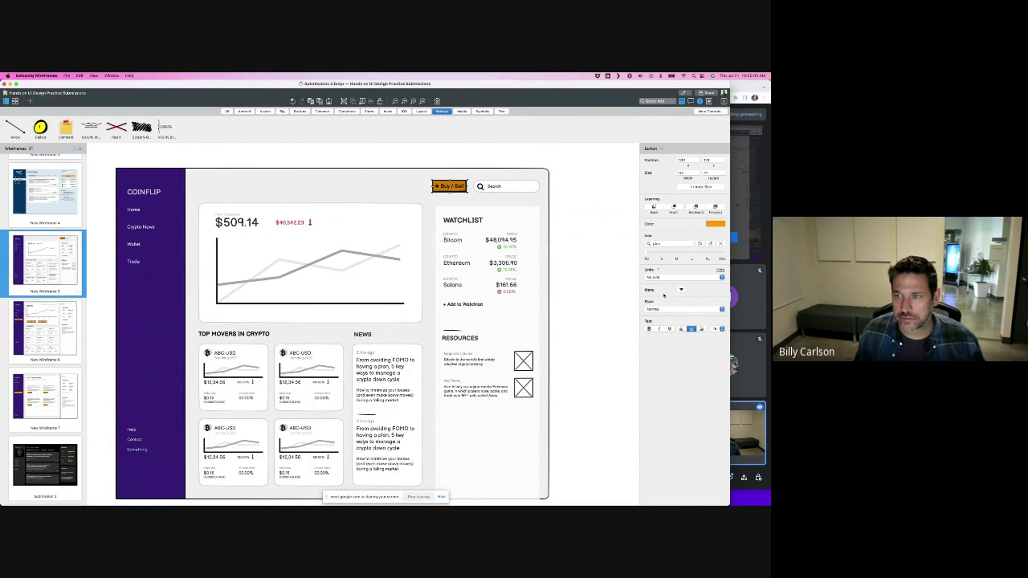
left_click(720, 244)
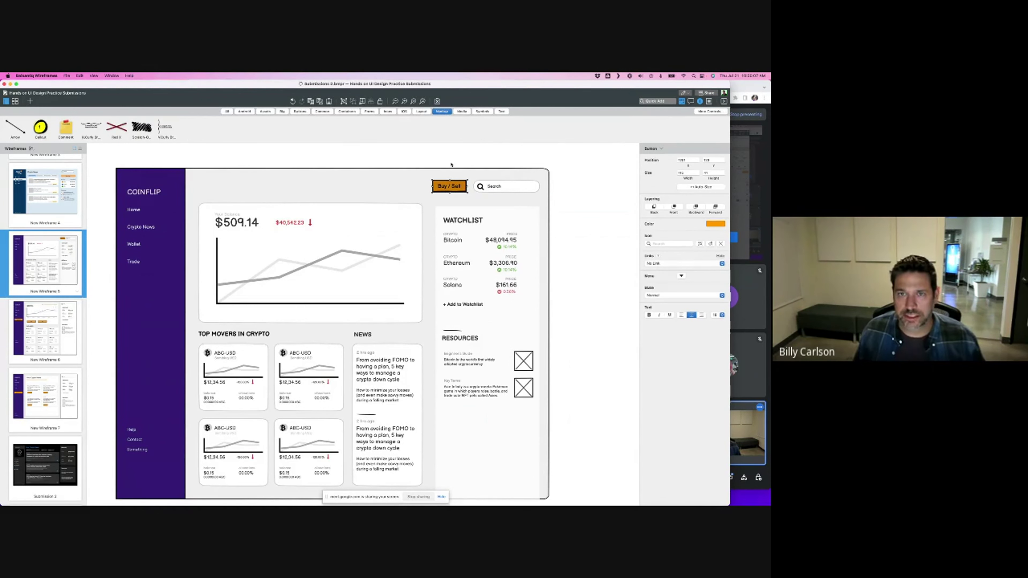
left_click_drag(442, 185, 444, 186)
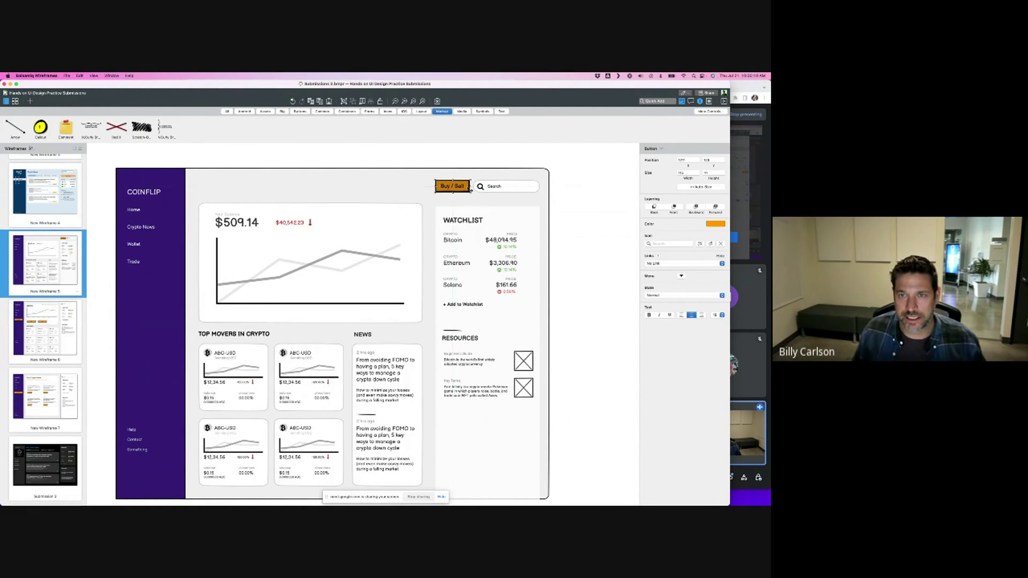
- Shift the search field with its icon and text slightly right, and set the field rectangle's width to 236
left_click(498, 186, "shift")
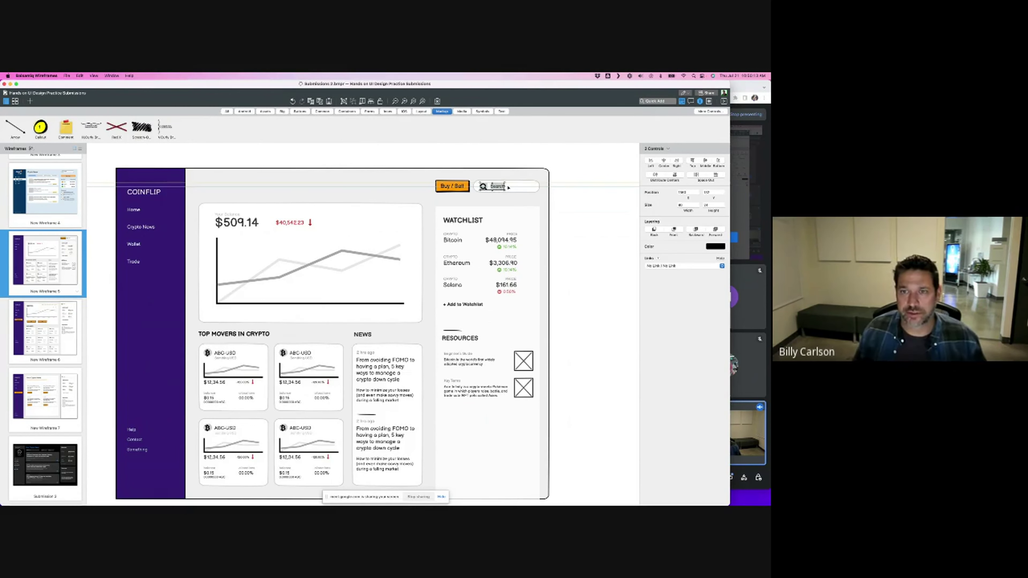
left_click(522, 187)
left_click_drag(521, 188, 524, 187)
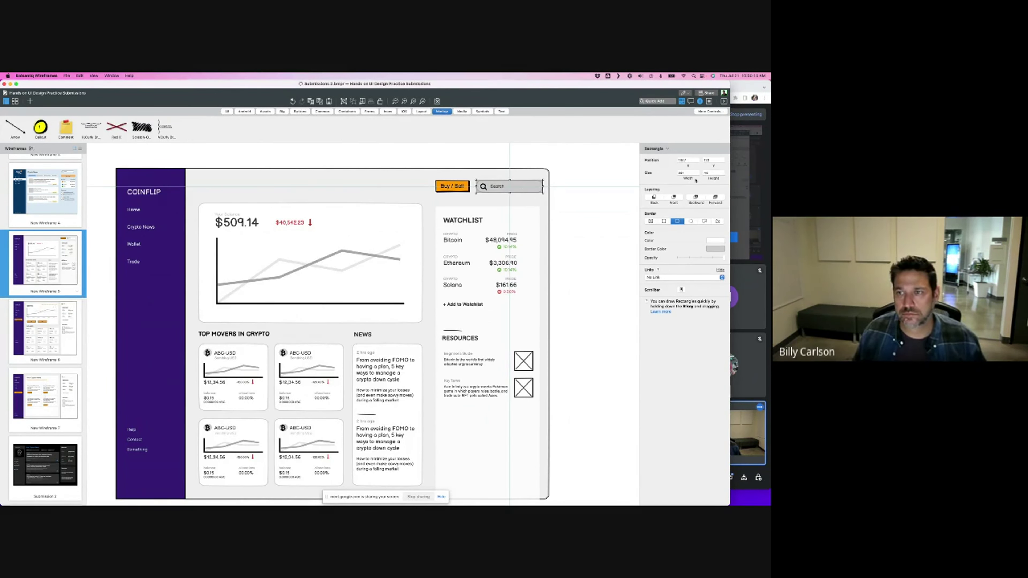
left_click(688, 172)
type("236")
key("Return")
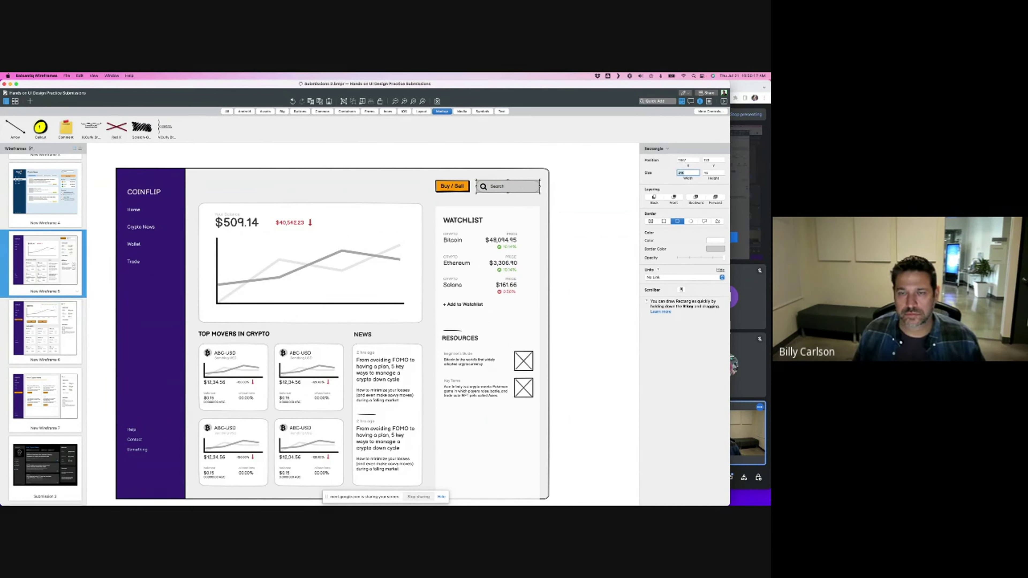
left_click(578, 240)
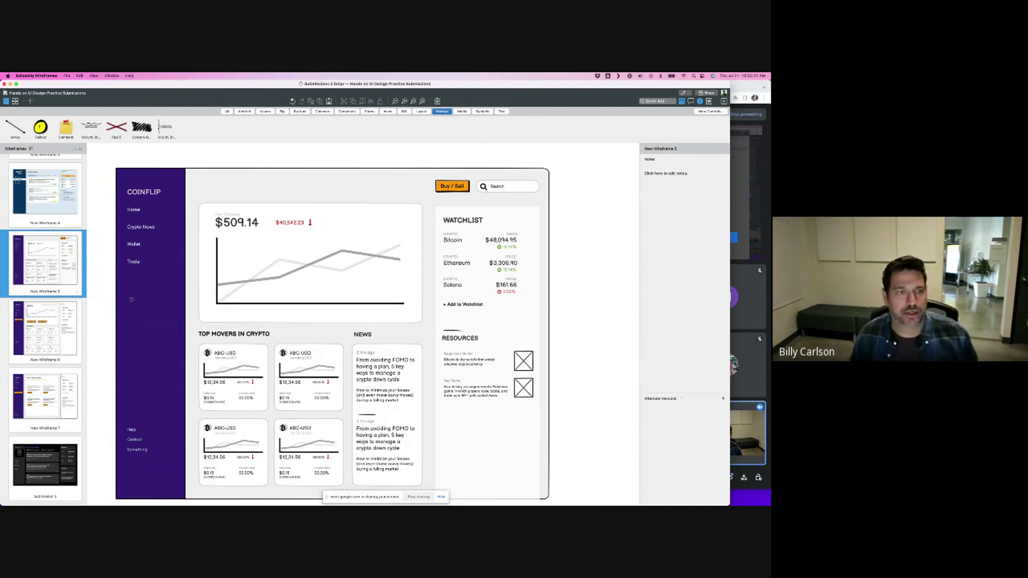
- Duplicate the COINFLIP label above the chart card, colour it purple and change its text to "Home" as the page title
left_click_drag(162, 196, 228, 198)
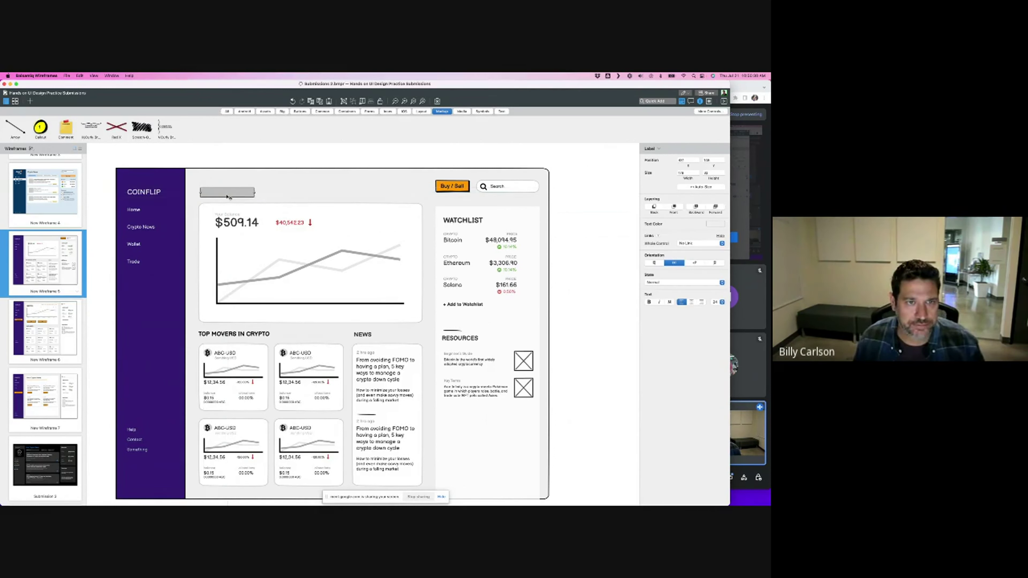
left_click(717, 303)
left_click(717, 304)
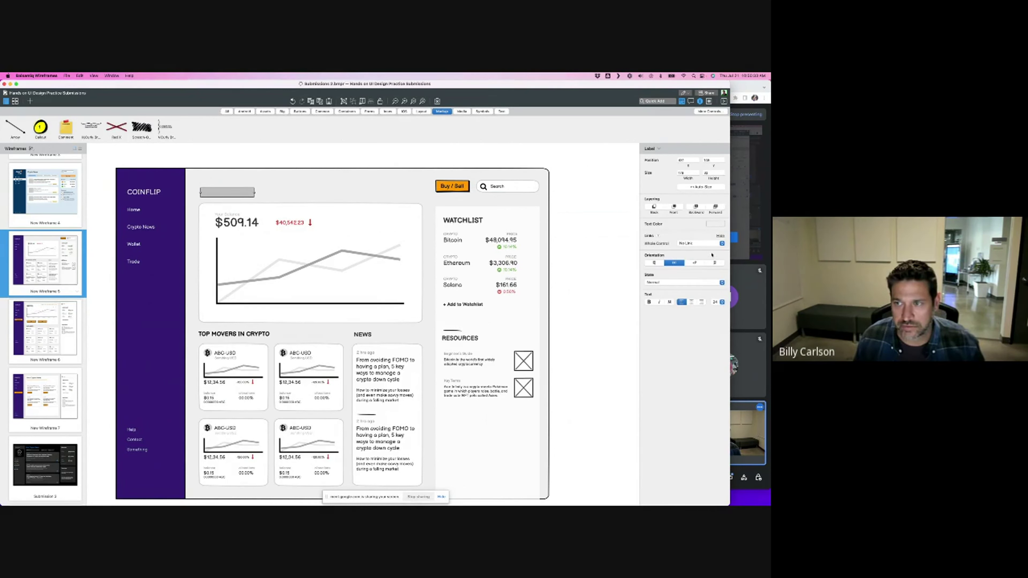
left_click(713, 225)
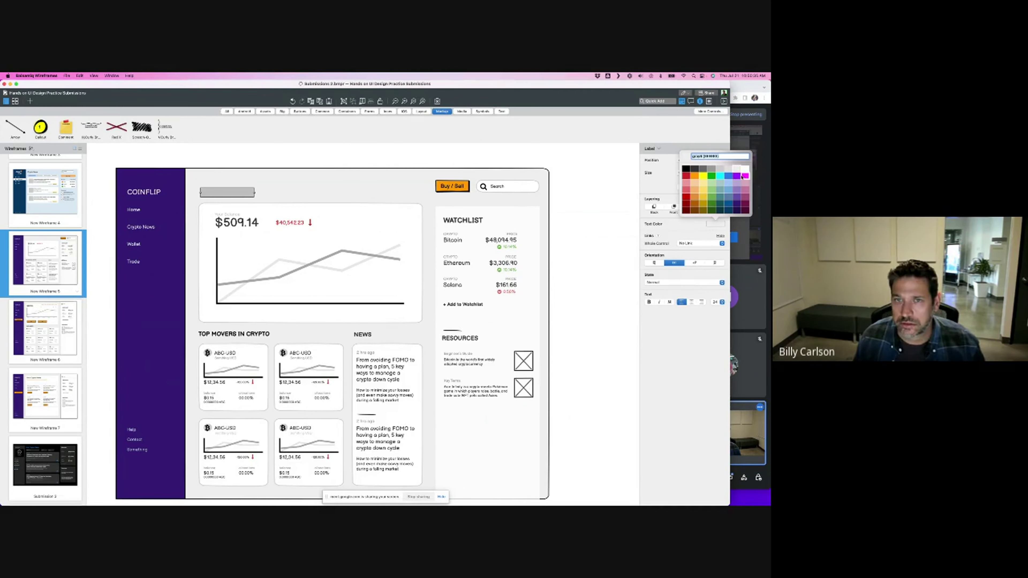
left_click(737, 189)
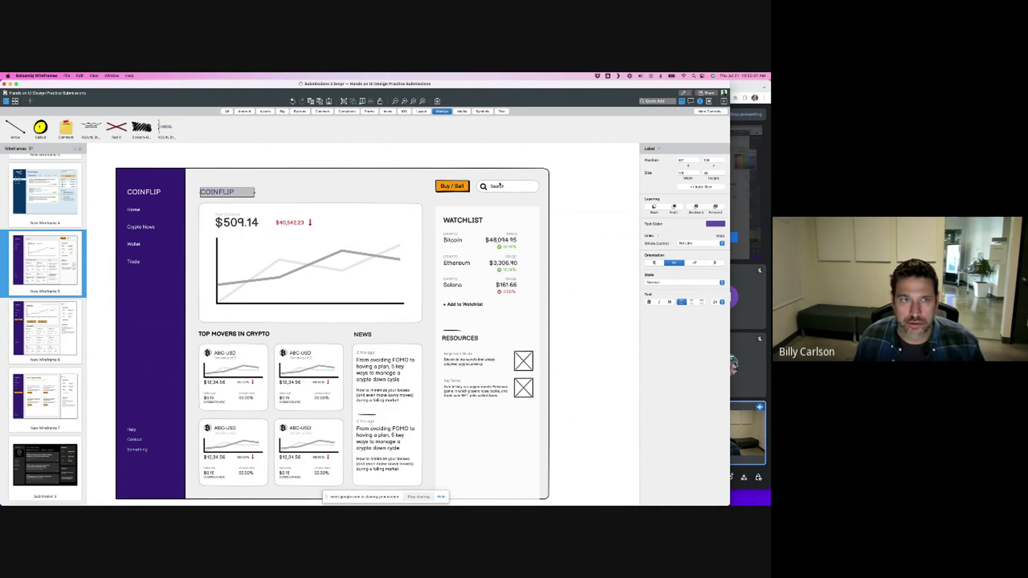
double_click(224, 194)
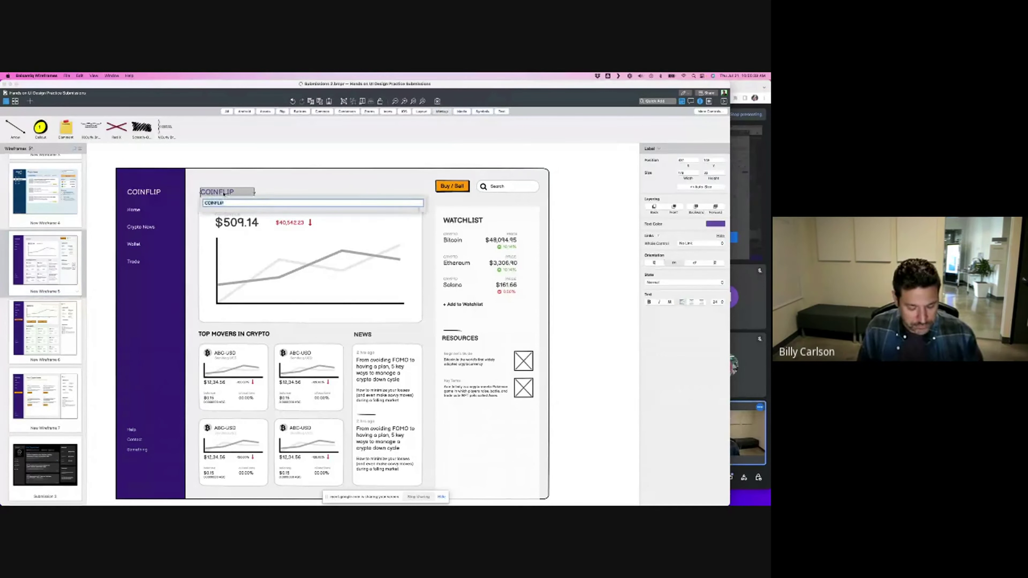
type("Home")
left_click(212, 154)
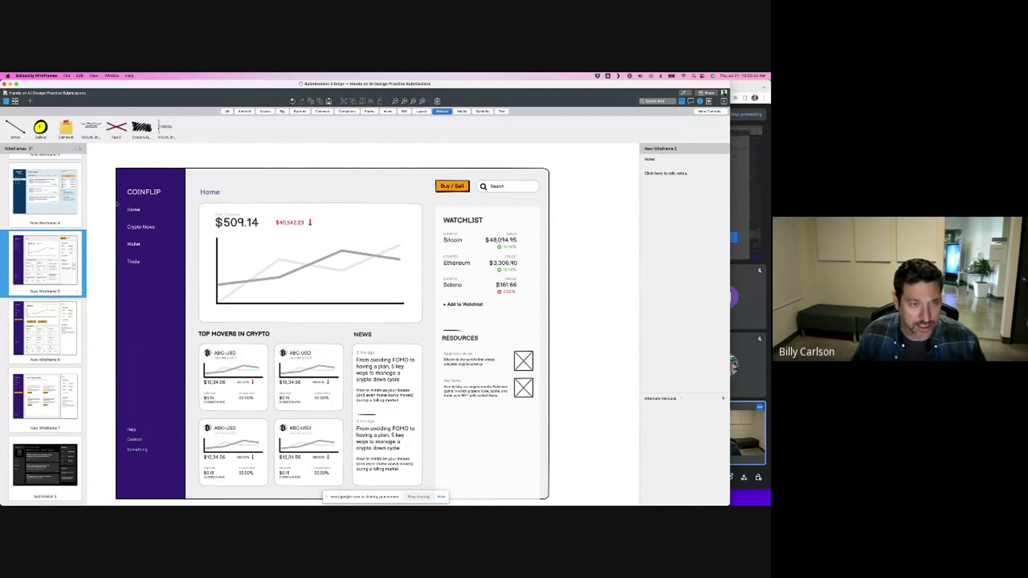
- Make the rectangle over the sidebar's Home item a semi-transparent light purple highlight without a border
left_click(184, 214)
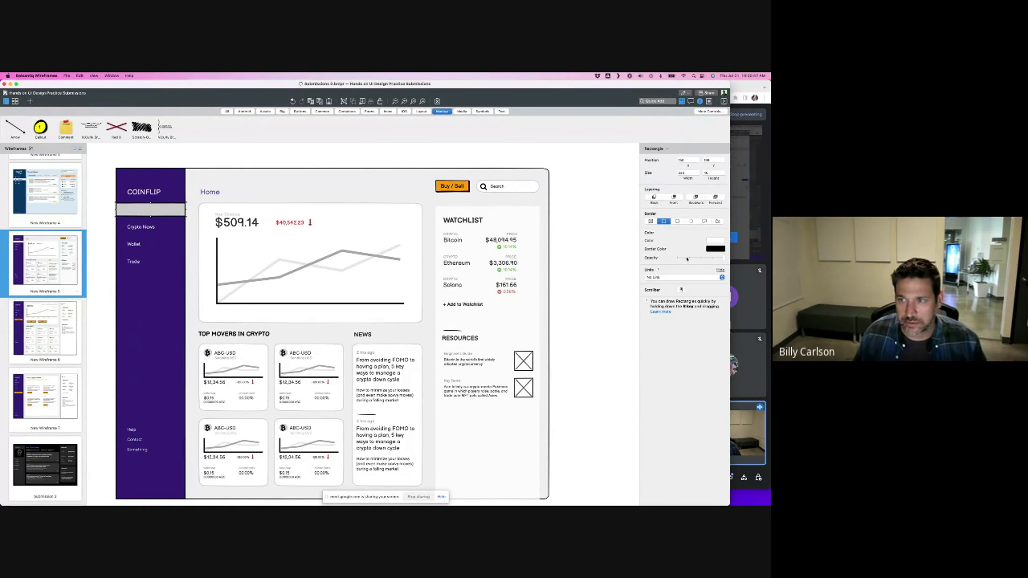
left_click(687, 260)
left_click(715, 240)
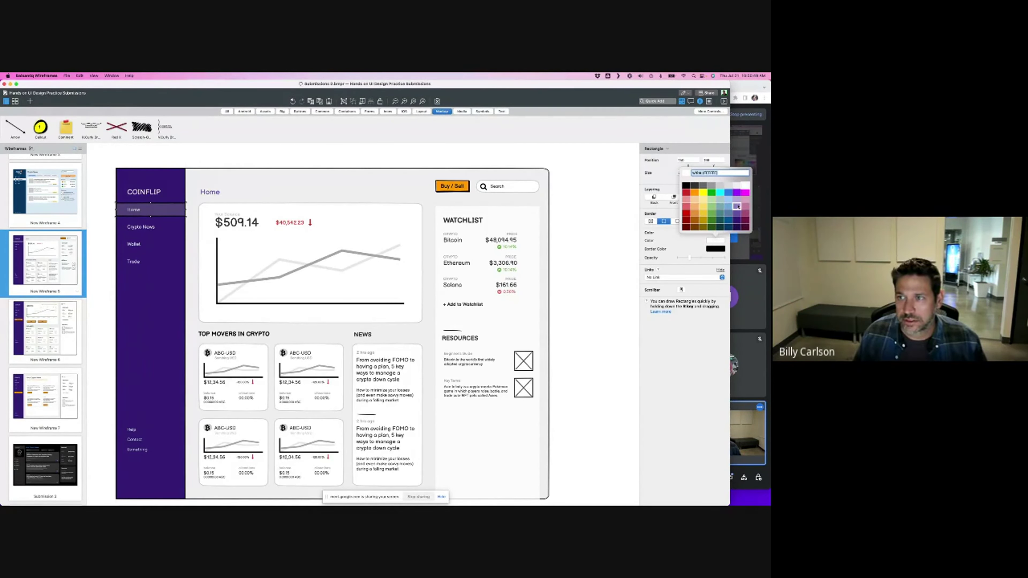
left_click(738, 206)
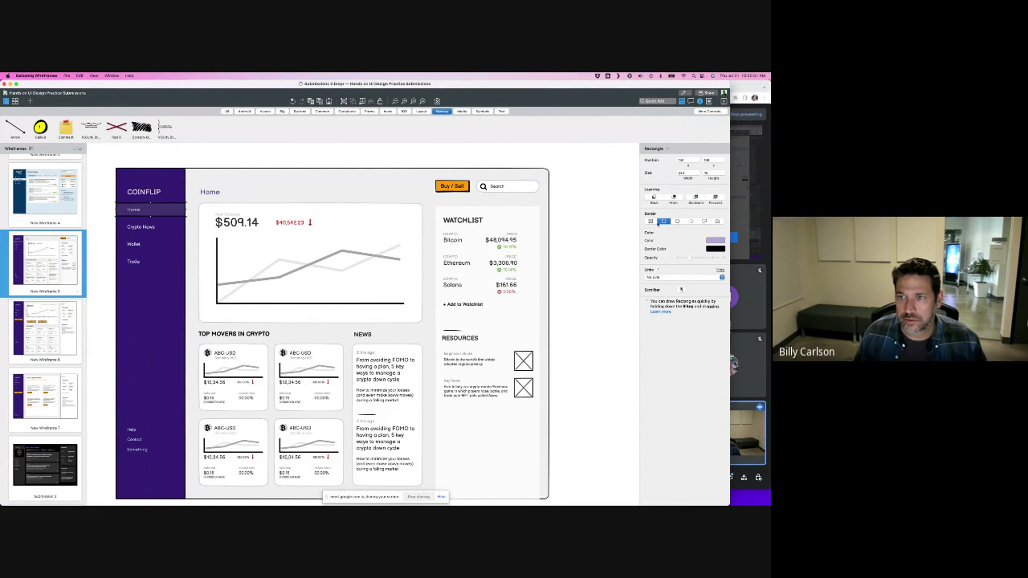
left_click(651, 222)
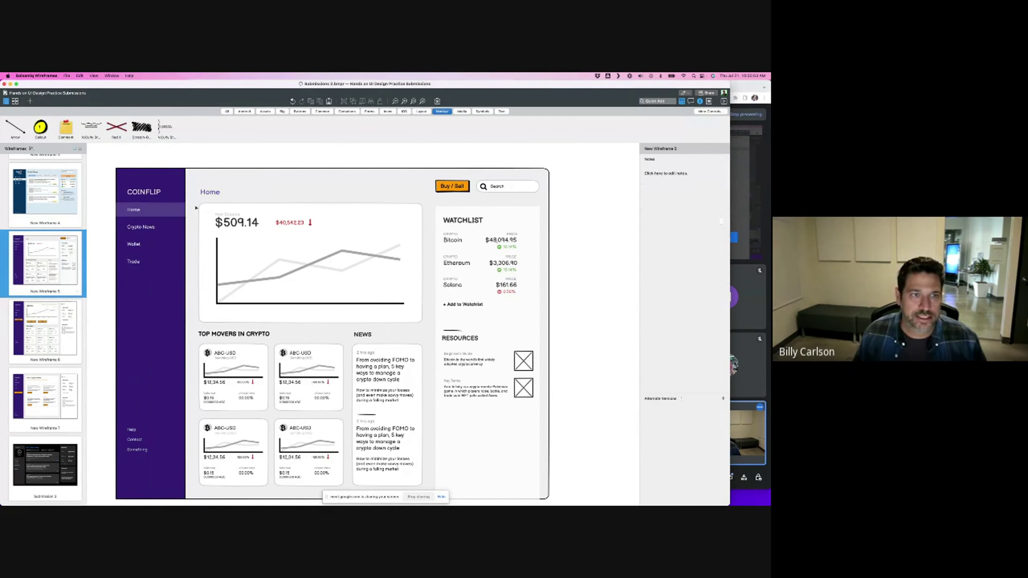
left_click_drag(150, 213, 150, 215)
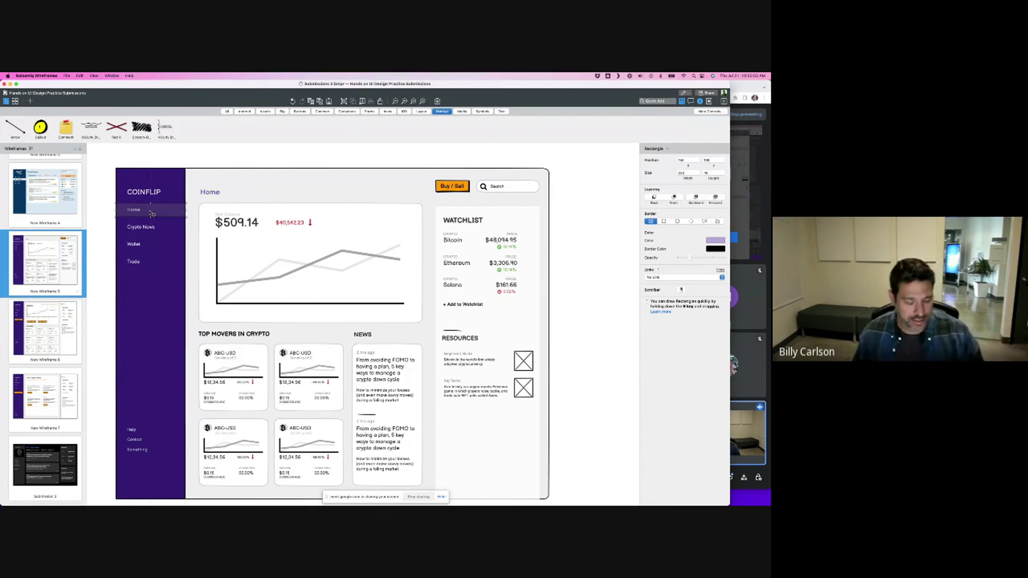
left_click(210, 156)
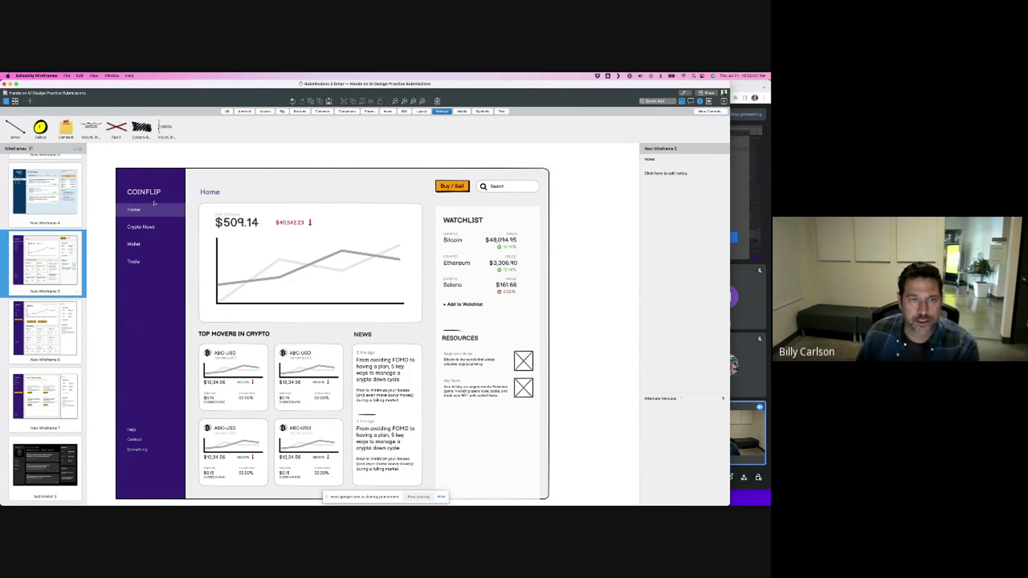
- Try a second copy of the purple Home title further right above the chart card
left_click(211, 195)
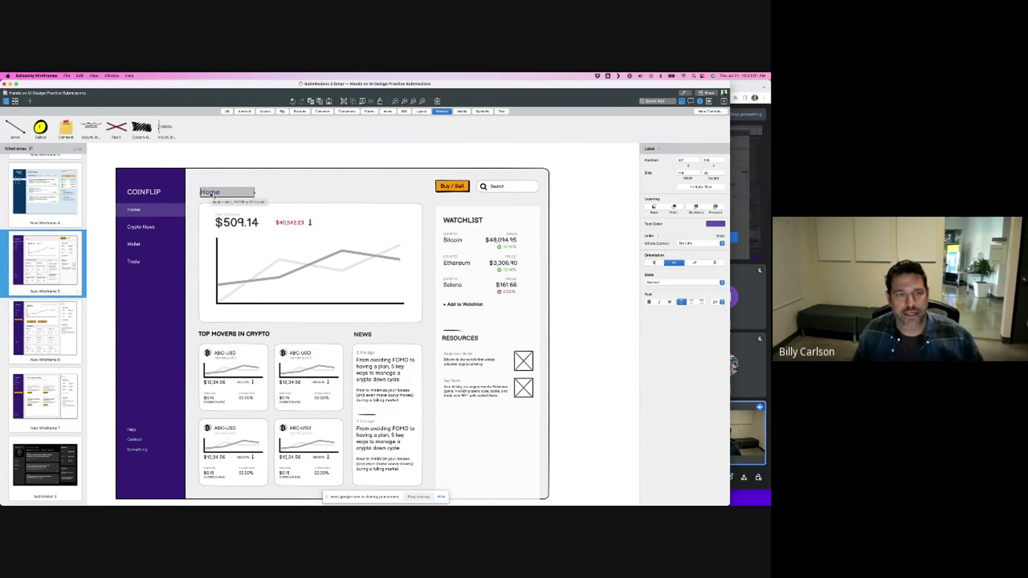
left_click(142, 192)
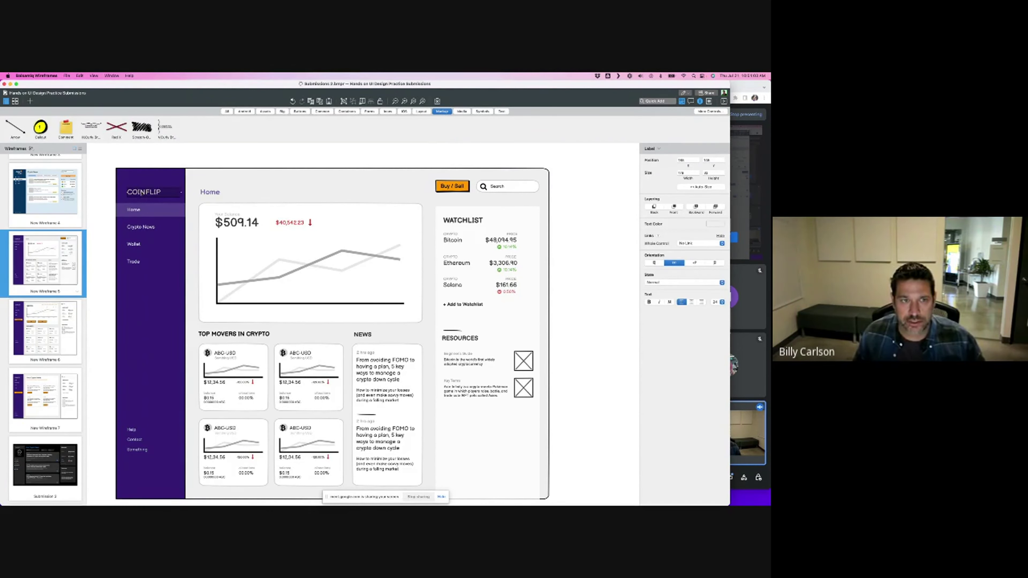
left_click(213, 196)
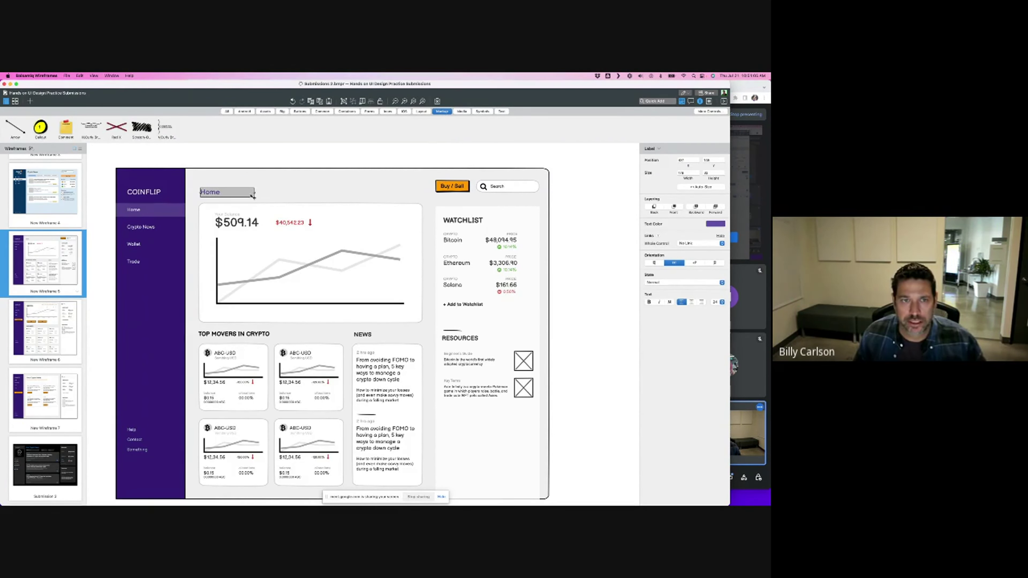
left_click_drag(254, 193, 294, 196)
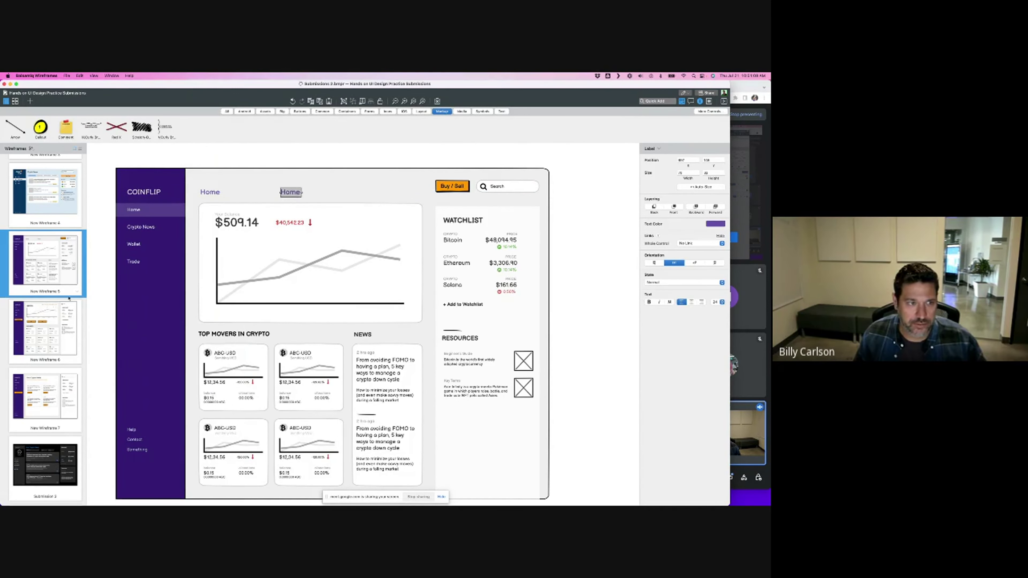
- Replace the second Home title with New Wireframe 6's Assets, Trade, Pay, Learn and Earn, For You link bar, aligned with the chart card's right edge
left_click(56, 314)
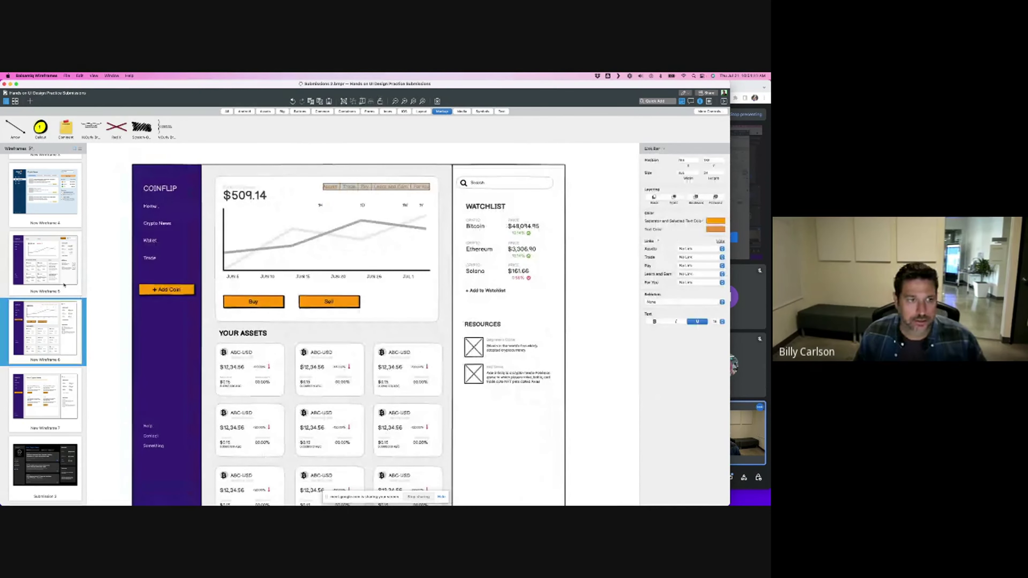
left_click(37, 272)
left_click(293, 194)
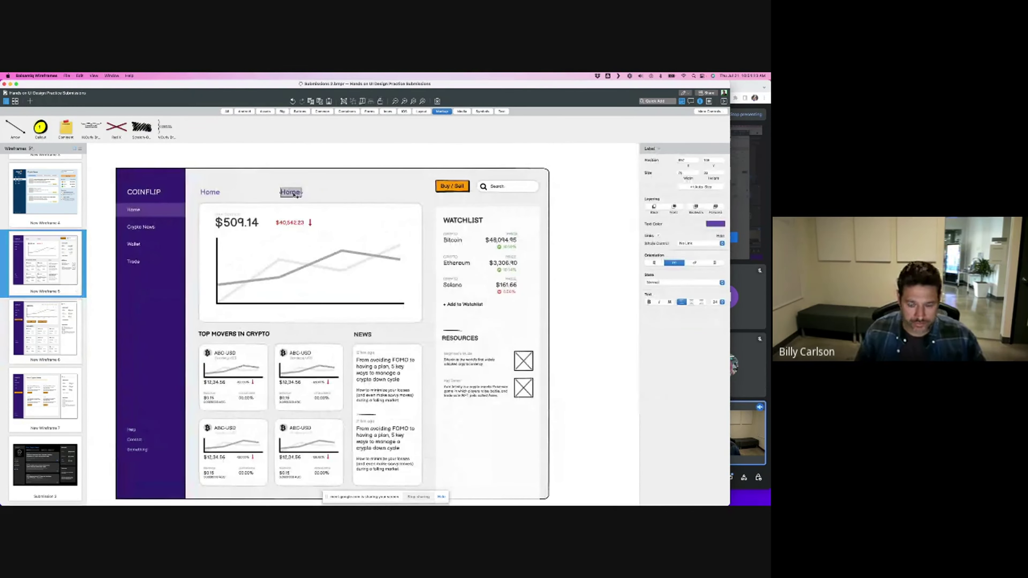
key("cmd+v")
mouse_move(319, 204)
left_mouse_down()
mouse_move(325, 186)
mouse_move(236, 193)
mouse_move(326, 192)
left_mouse_up()
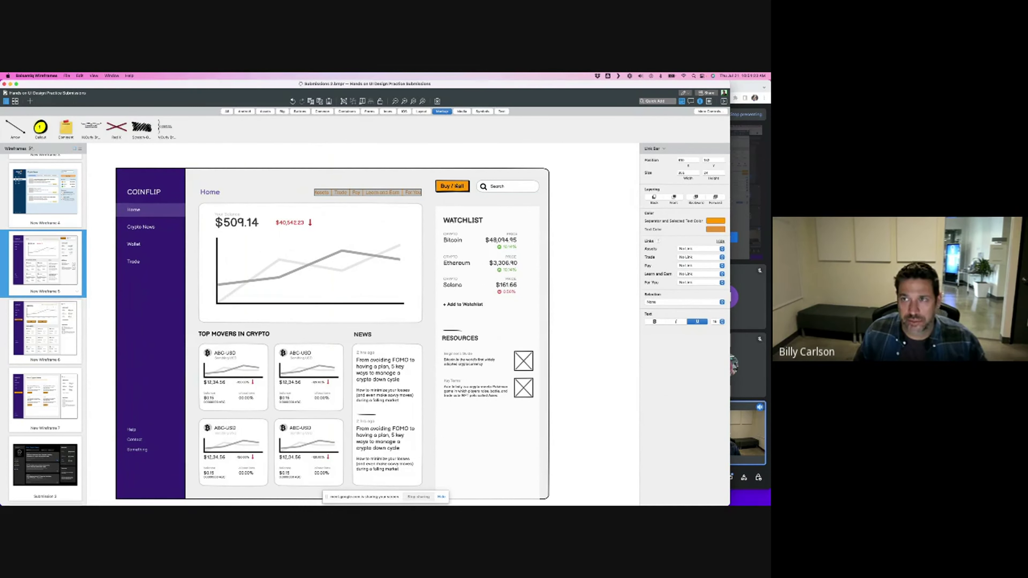
left_click(49, 268)
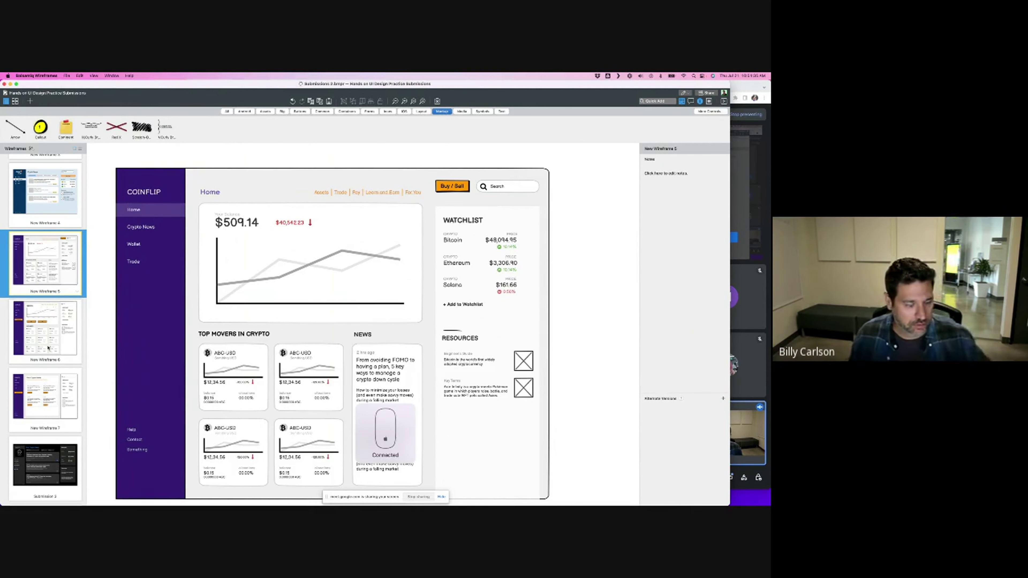
- Transform the four View Article buttons on New Wireframe 7's news cards into links
left_click(39, 330)
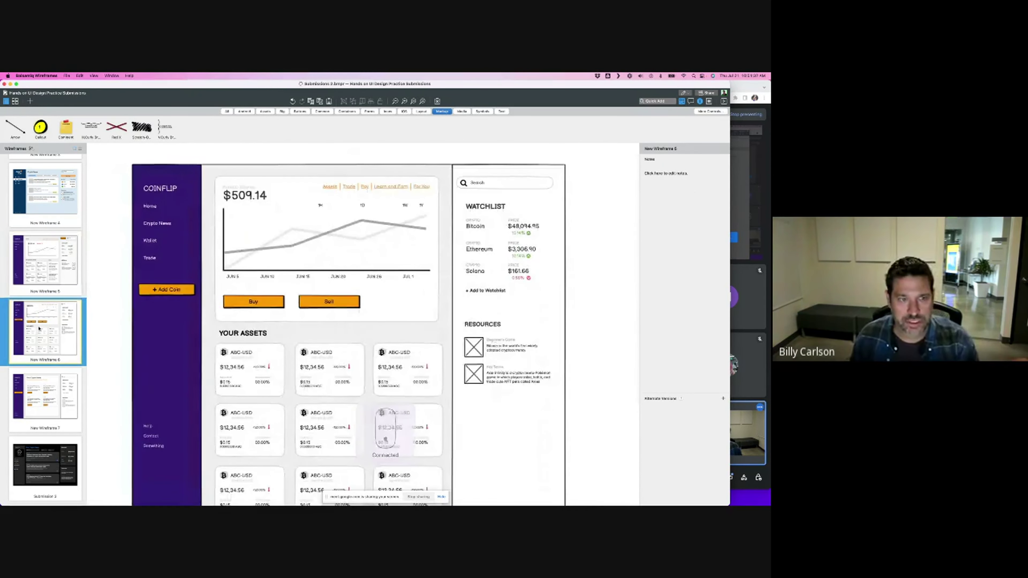
left_click(38, 400)
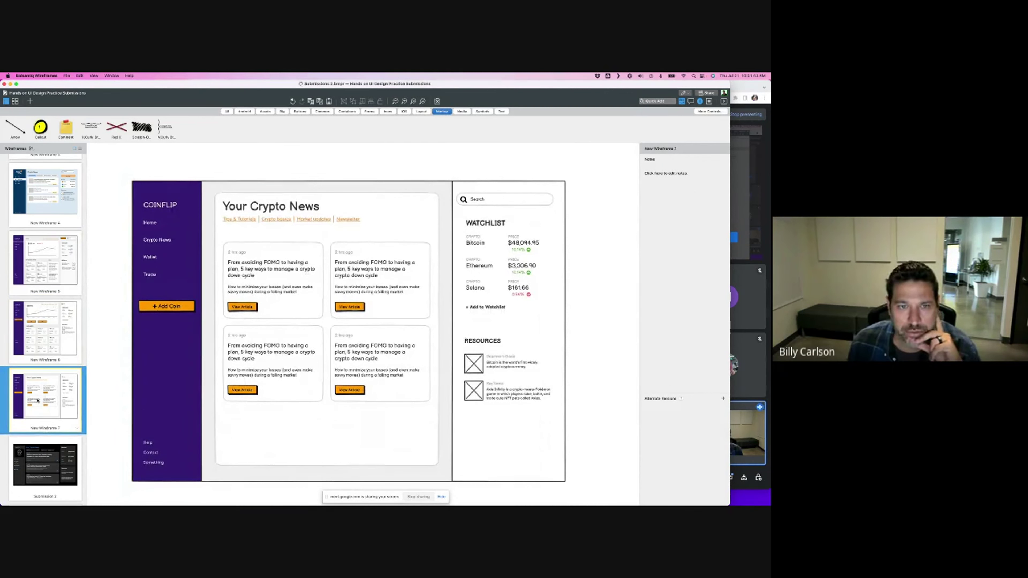
left_click(242, 307)
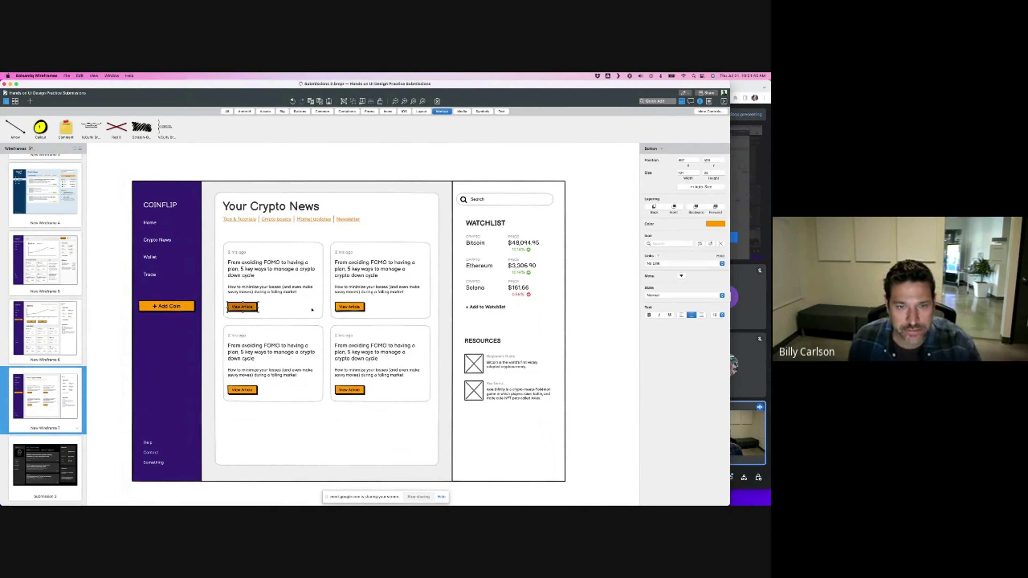
left_click(354, 308, "shift")
left_click(349, 391, "shift")
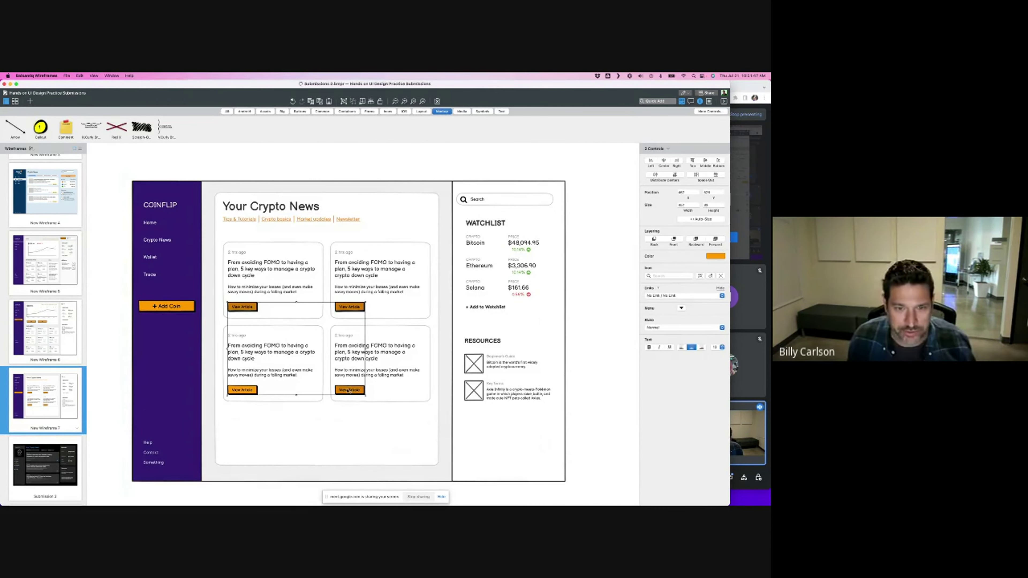
left_click(247, 392, "shift")
key("super+t")
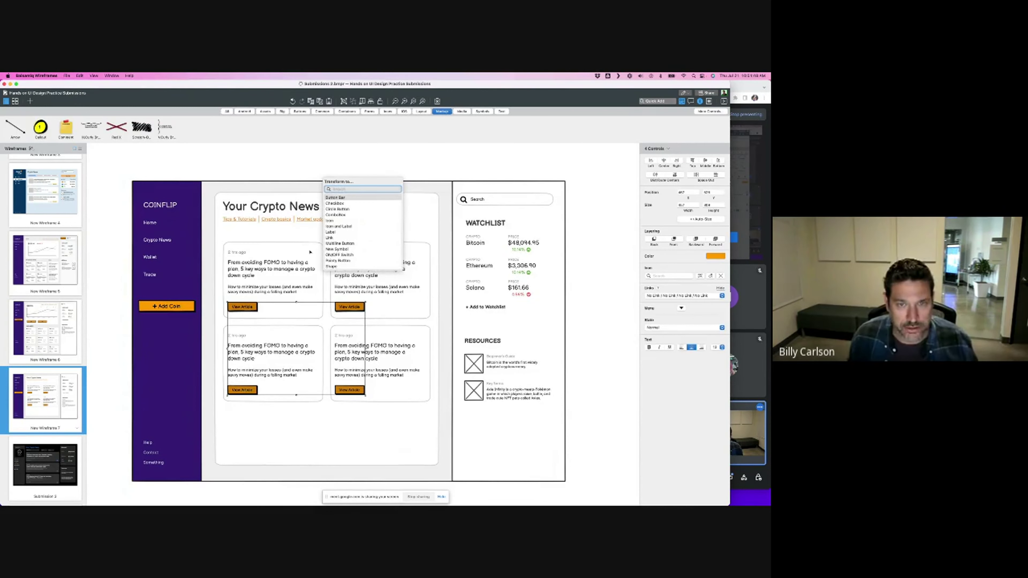
type("li")
key("Return")
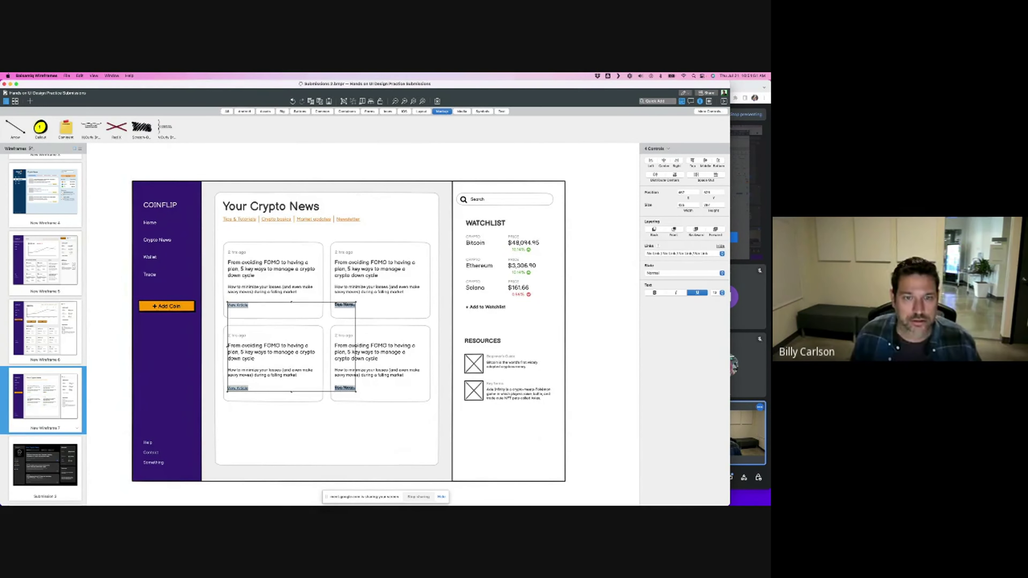
left_click(294, 173)
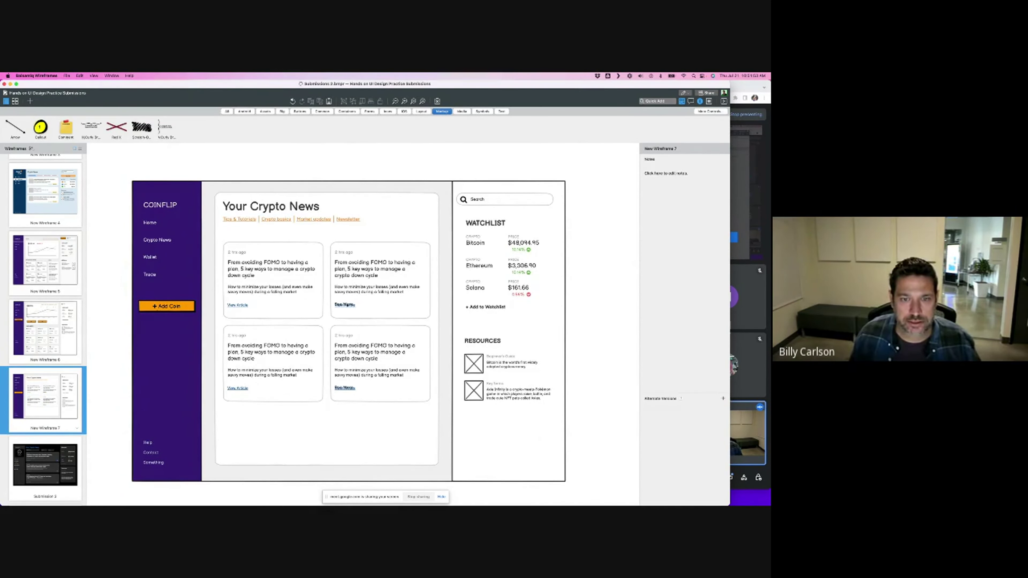
- Remove the View Article links overlapping See More on New Wireframe 7's two right-hand news cards
left_click(347, 305)
key("Escape")
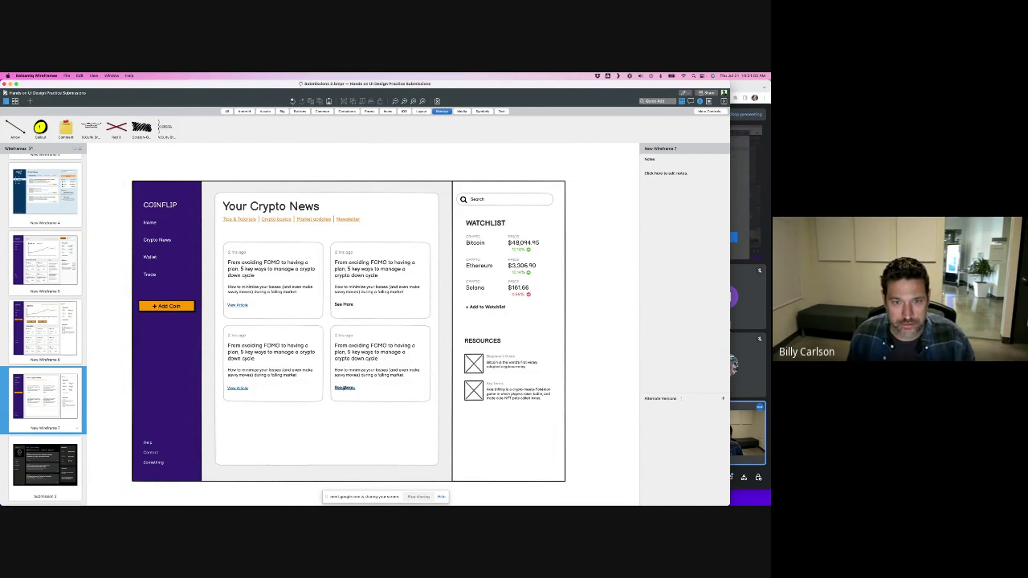
left_click(344, 388)
key("Escape")
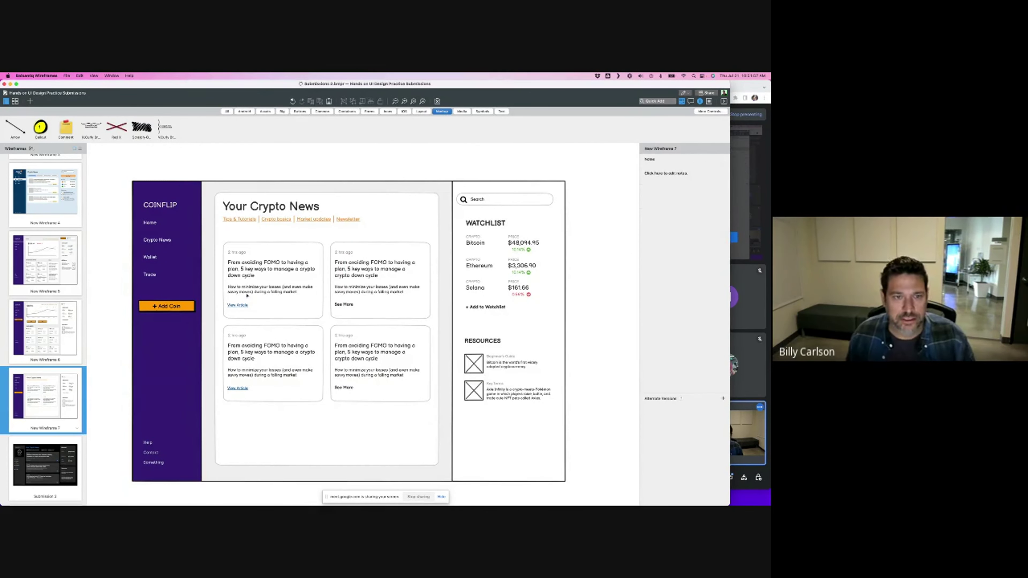
- Review the dark Crypto News submission and the light one with teal and black resource cards, comparing their layouts
scroll(40, 344, "down", 3)
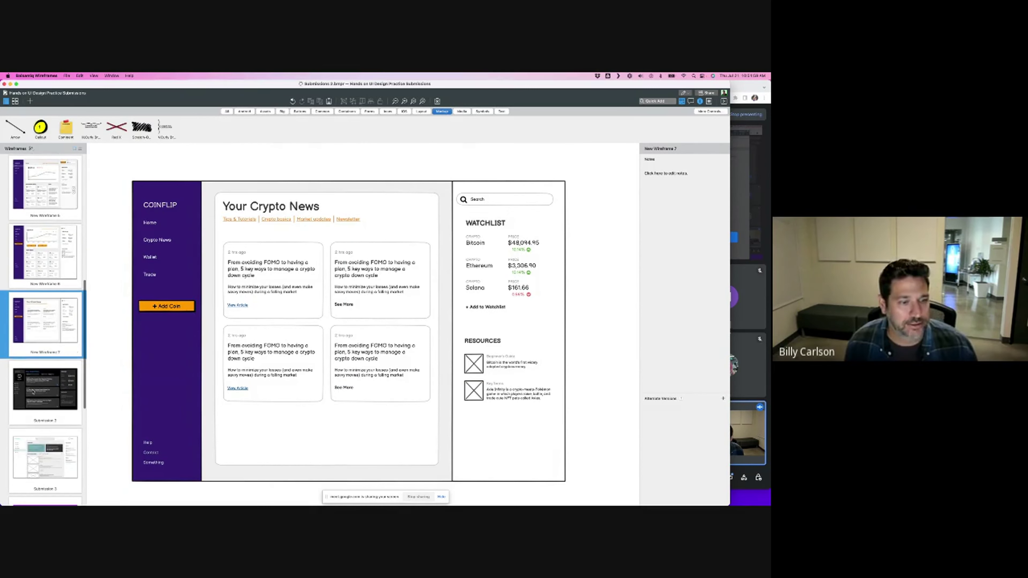
left_click(37, 384)
scroll(173, 357, "down", 2)
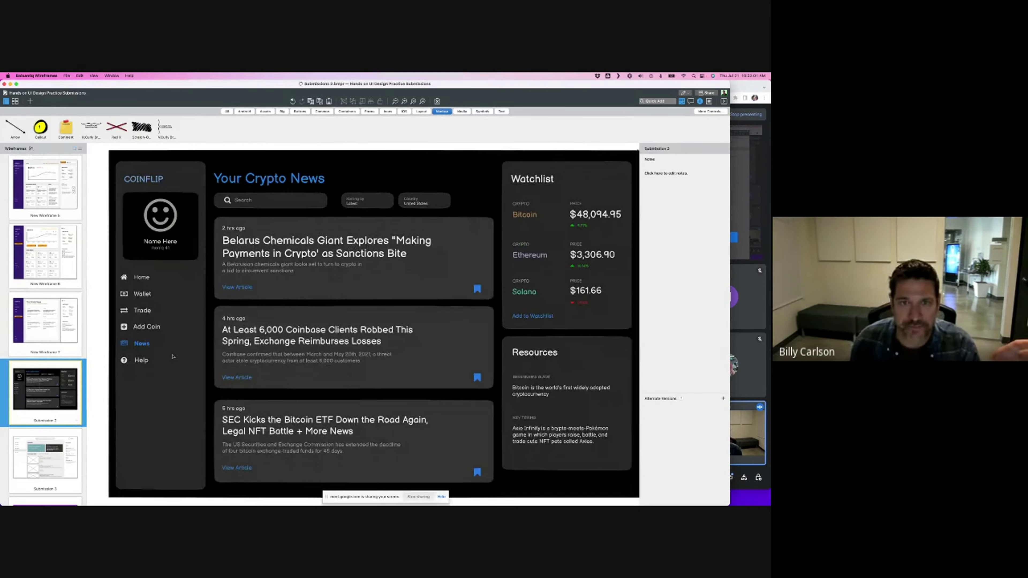
scroll(173, 356, "up", 1)
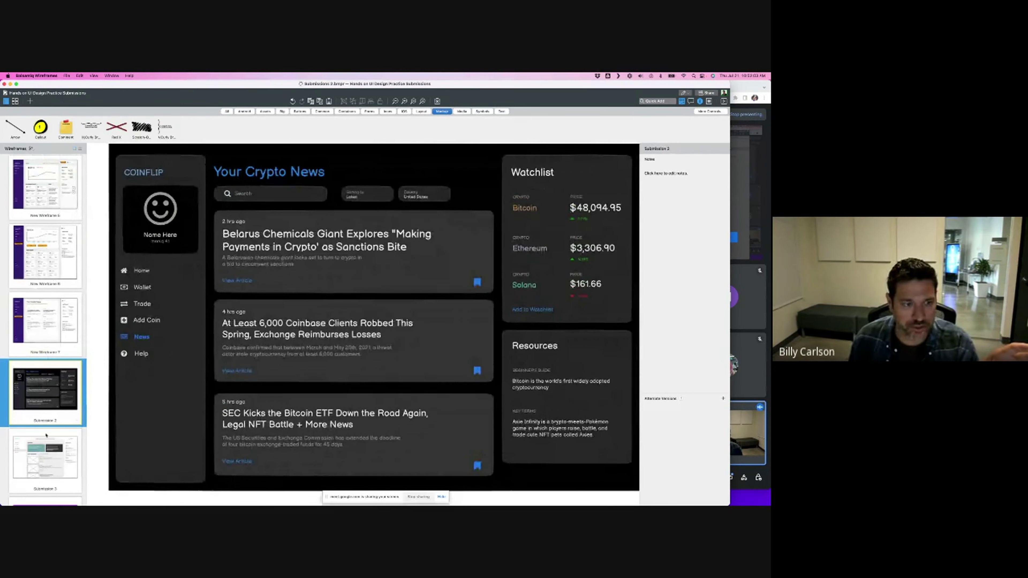
key("Down")
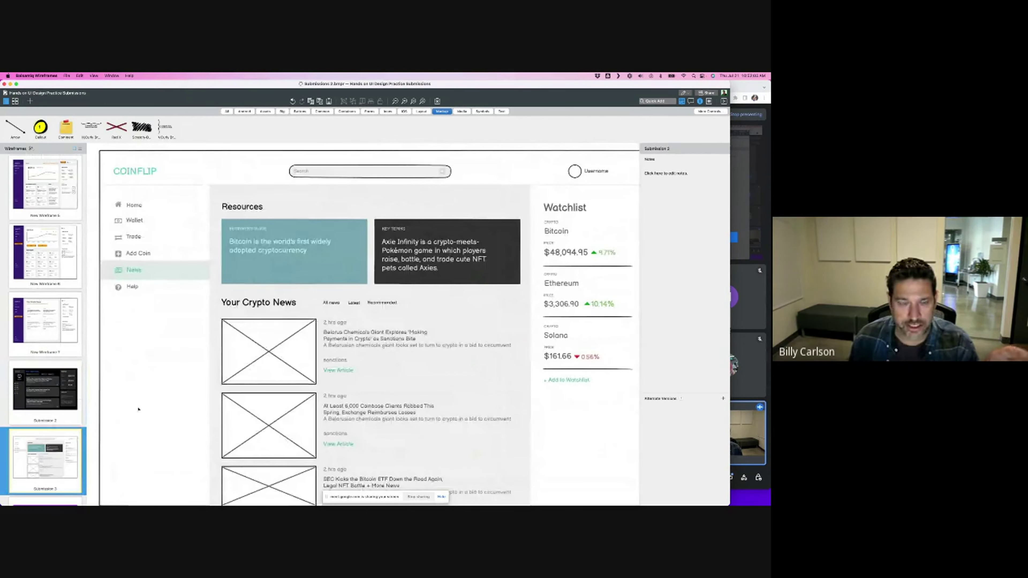
key("super+minus")
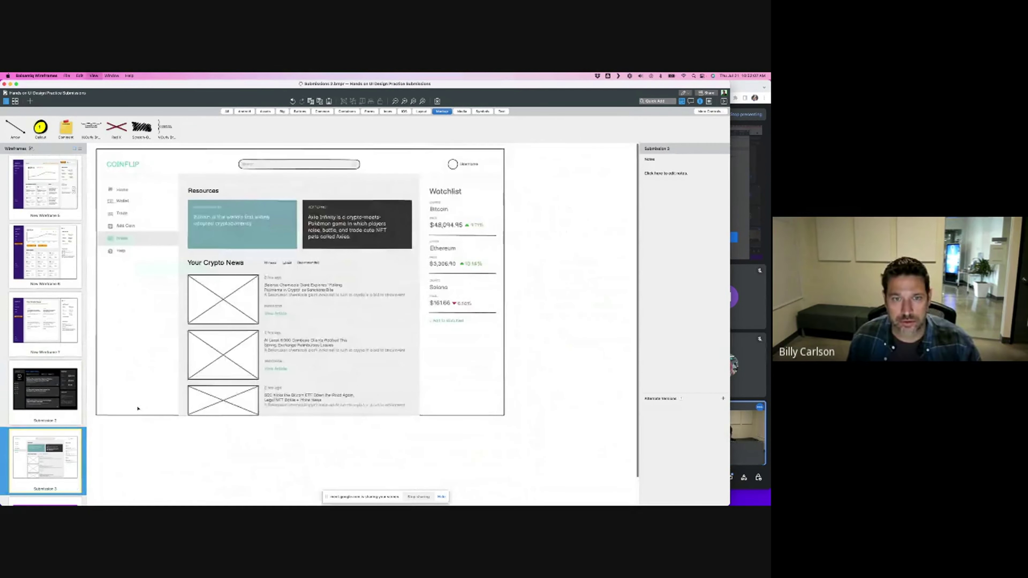
- Review the remaining Crypto News wireframes: the purple one, the blue-sidebar one, the grey top-navigation one and the grey-blue one
scroll(41, 409, "down", 3)
scroll(40, 411, "down", 2)
left_click(38, 426)
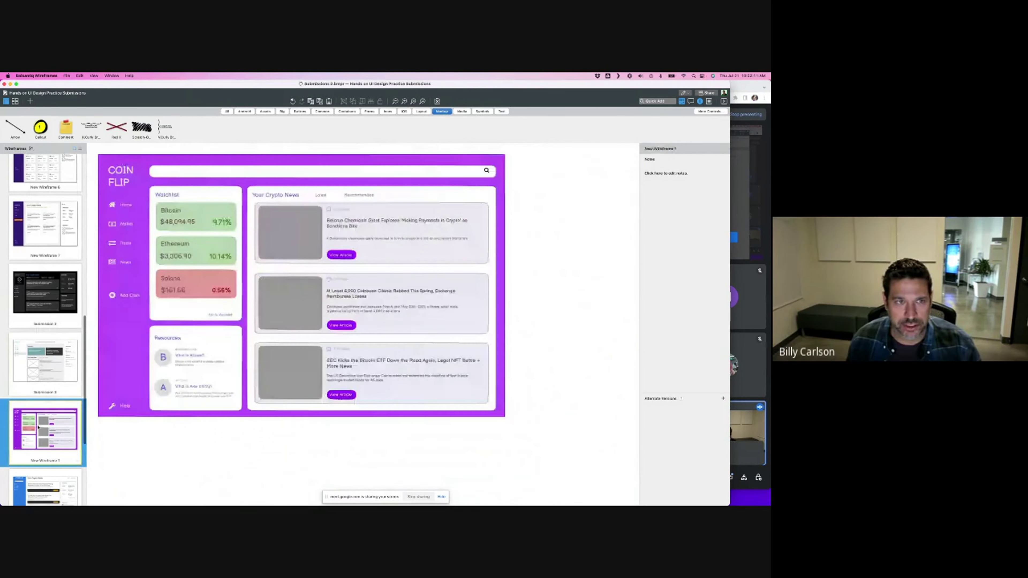
scroll(47, 354, "down", 1)
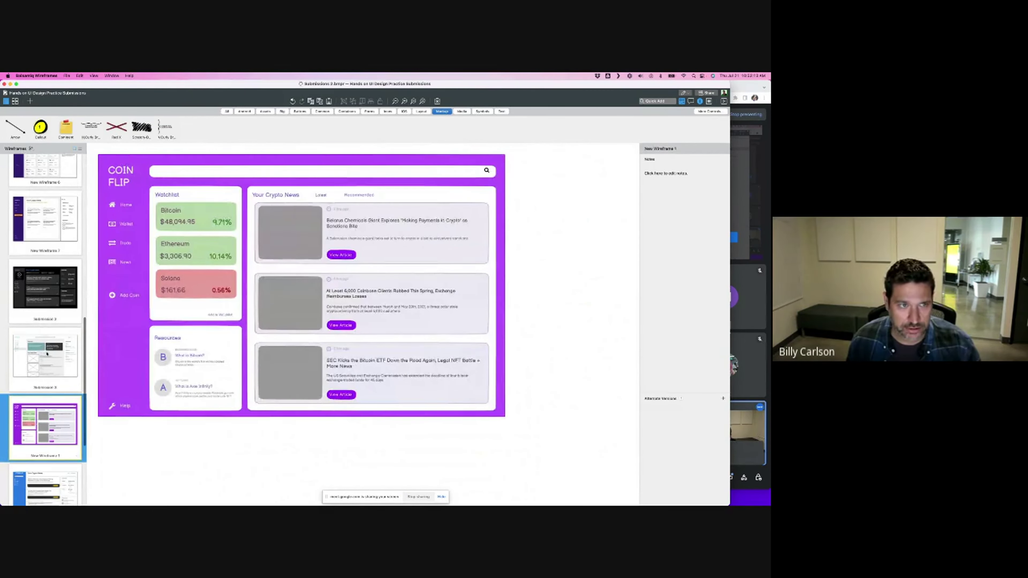
scroll(47, 354, "down", 2)
left_click(44, 426)
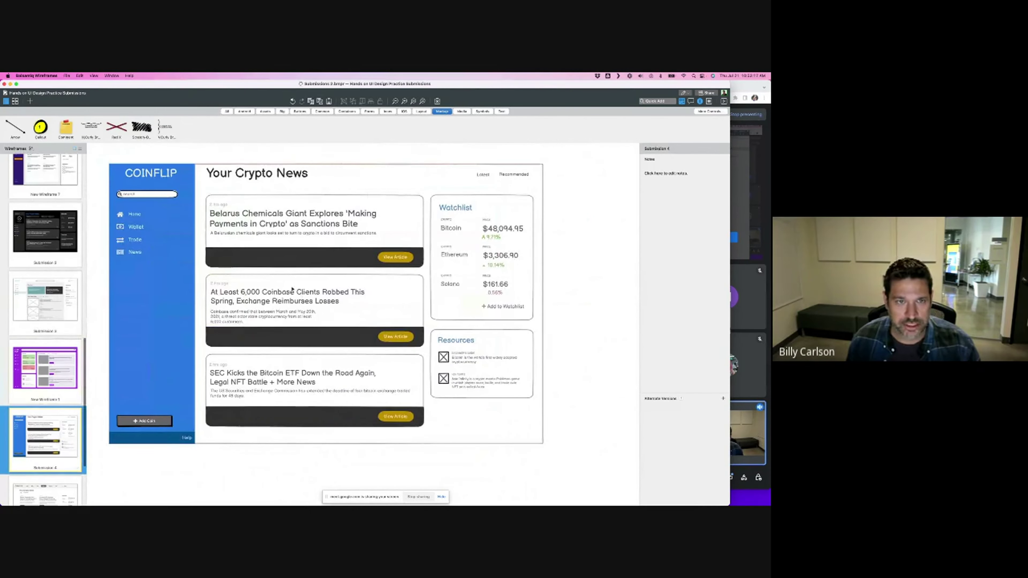
scroll(40, 392, "down", 5)
left_click(37, 393)
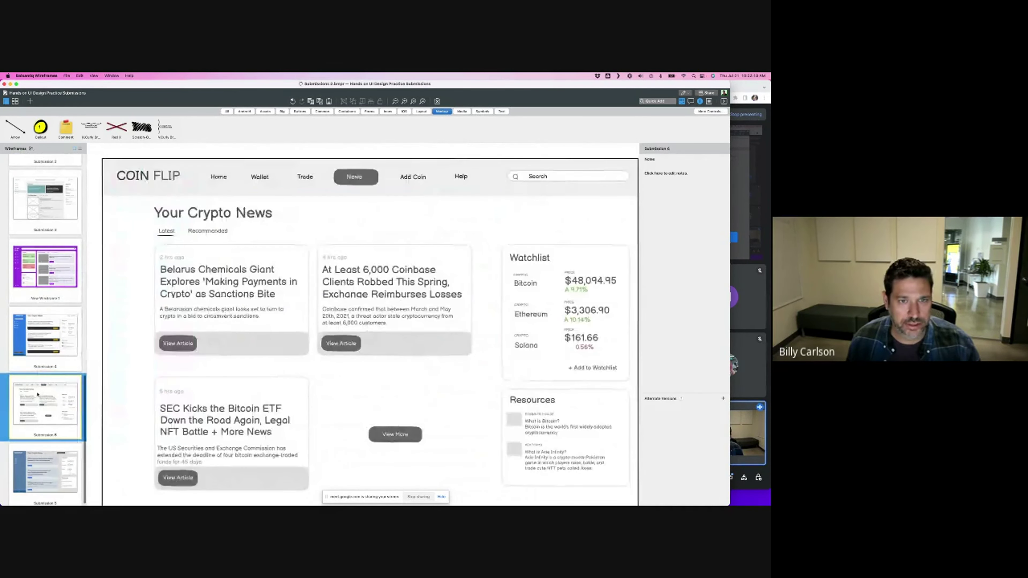
scroll(39, 425, "down", 1)
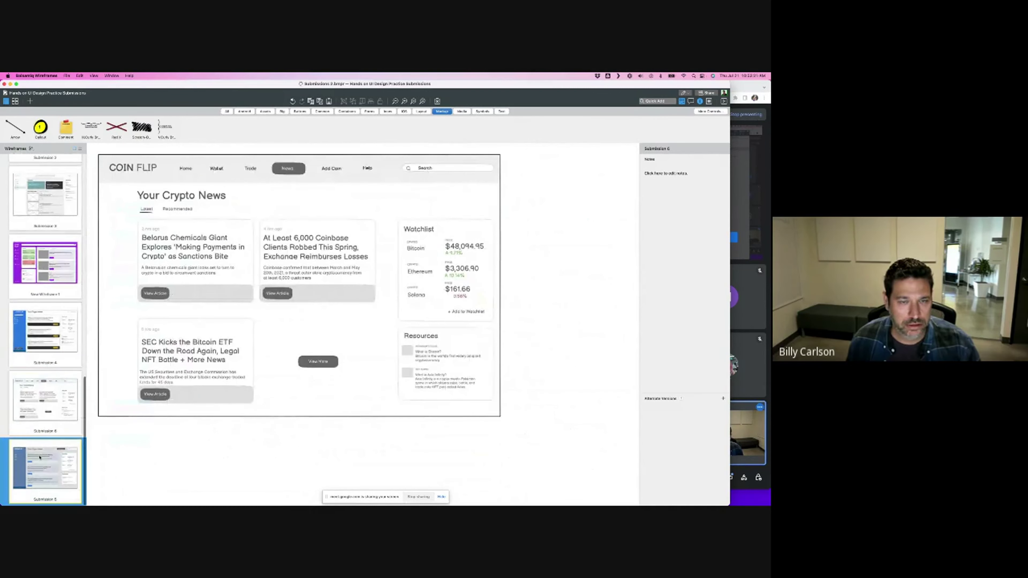
left_click(40, 457)
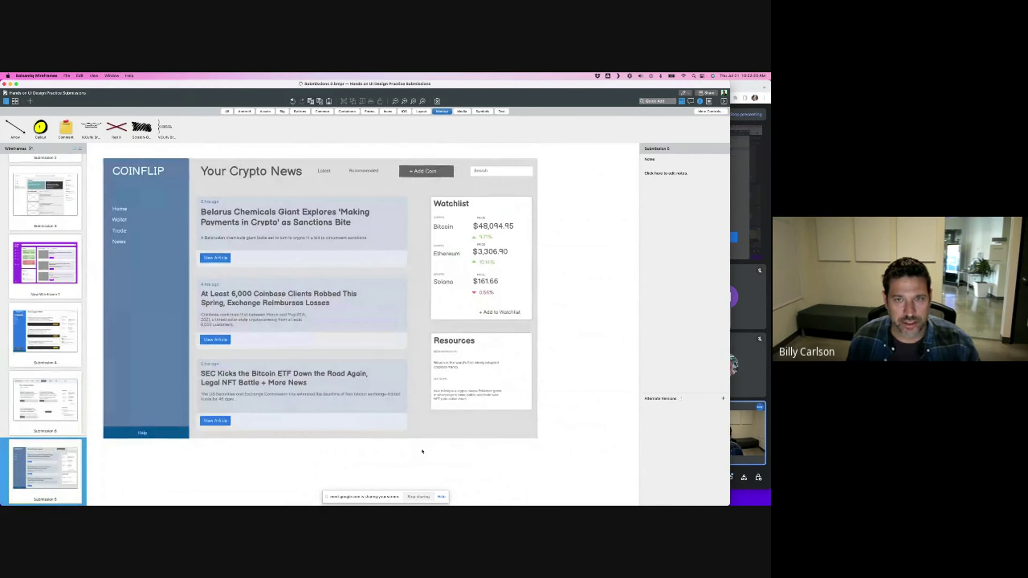
- Stop sharing the screen in the Google Meet call
left_click(415, 497)
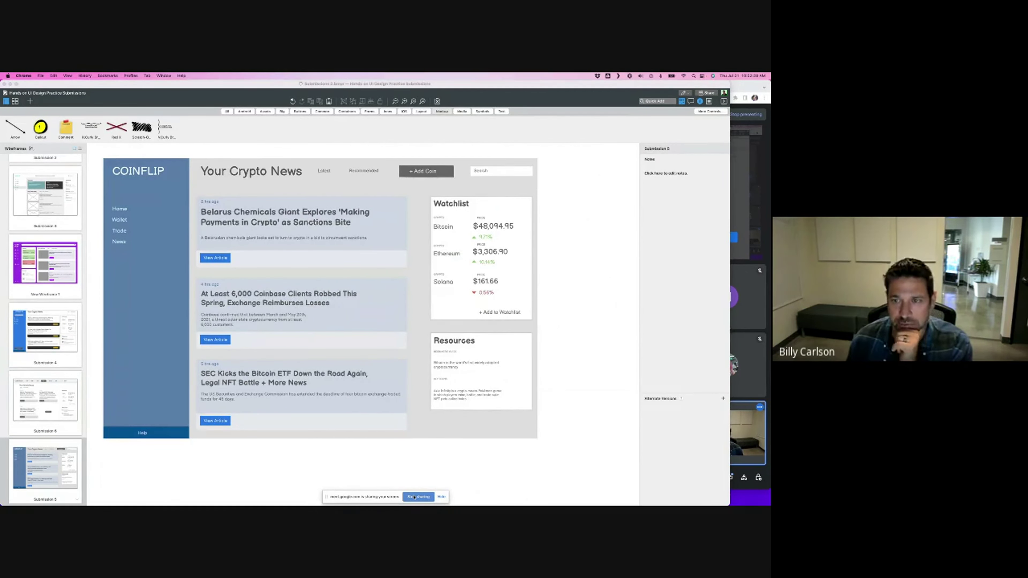
left_click(414, 497)
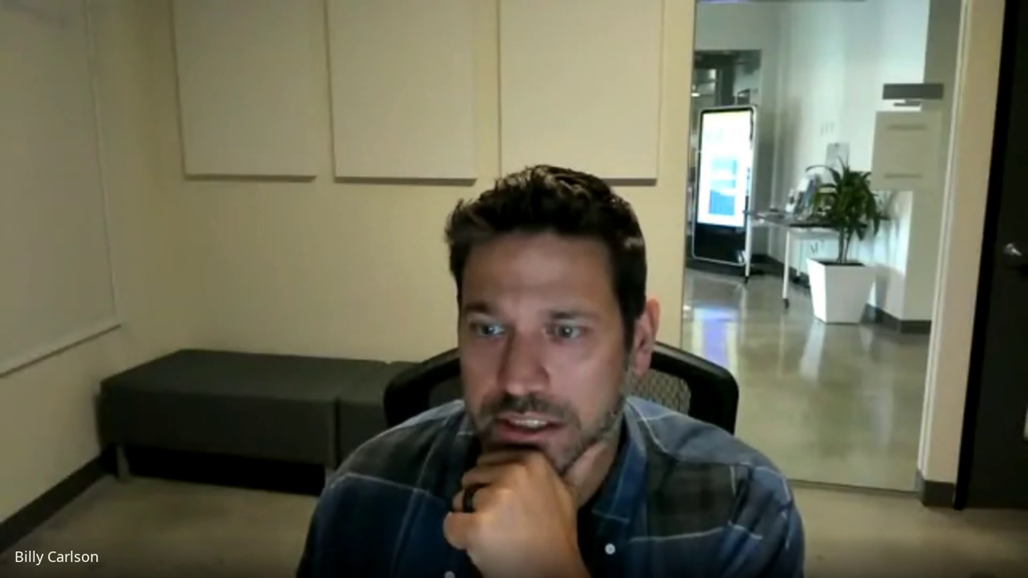